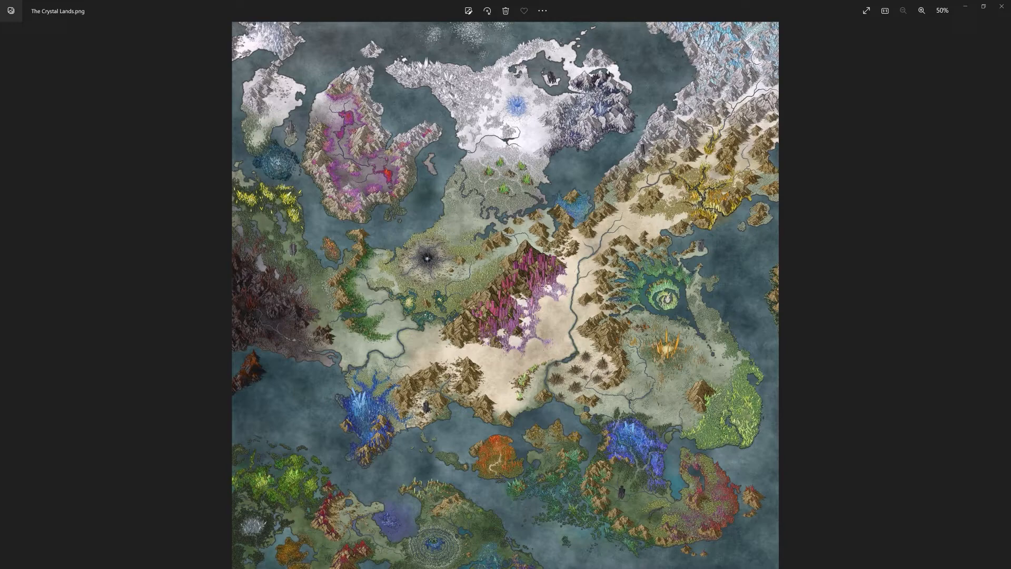
- Examine the finished The Crystal Lands.png map up close, covering its northern, central and southern regions
scroll(333, 156, up, 5)
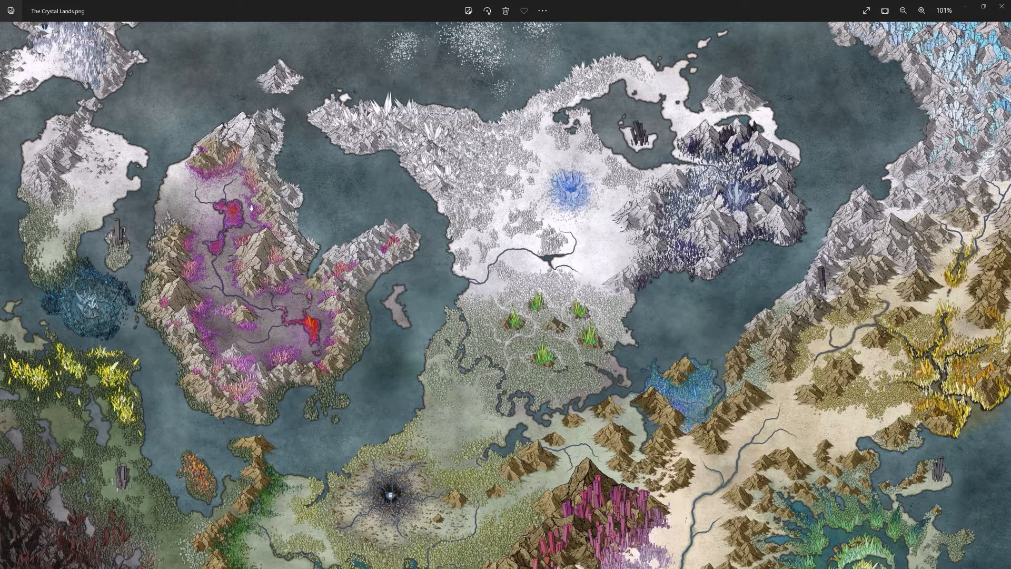
drag(857, 91, 772, 90)
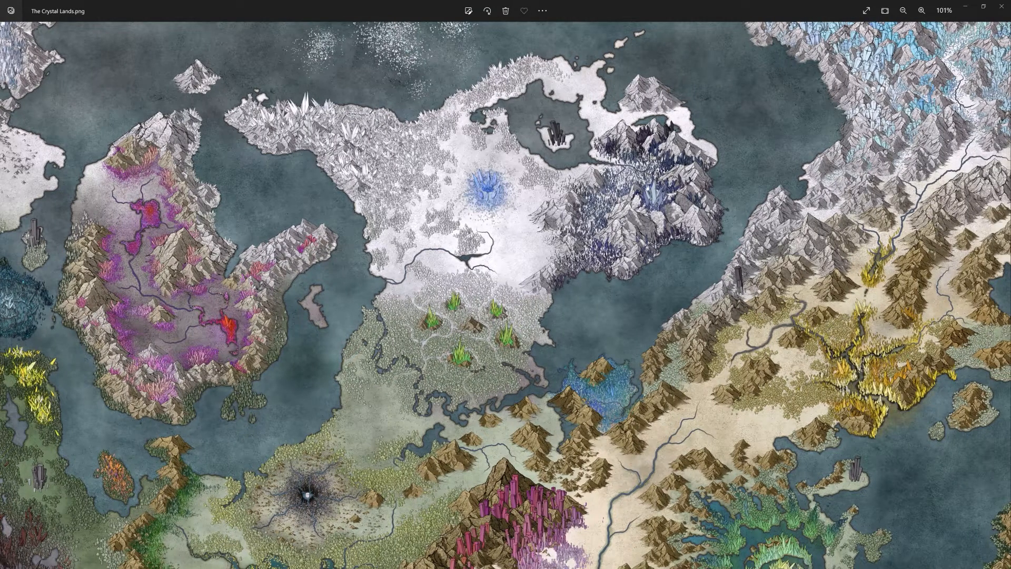
scroll(673, 389, down, 2)
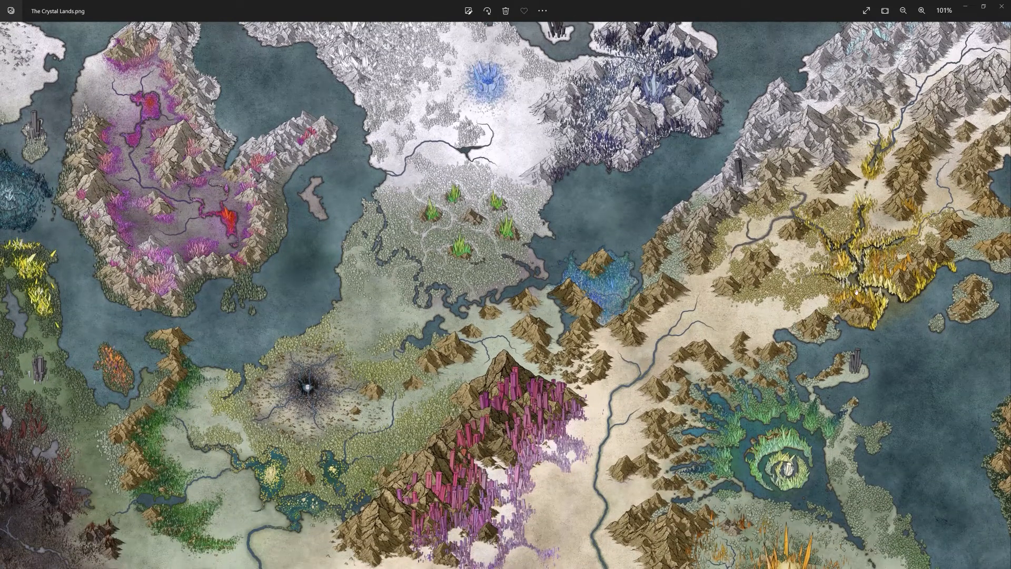
drag(846, 241, 929, 120)
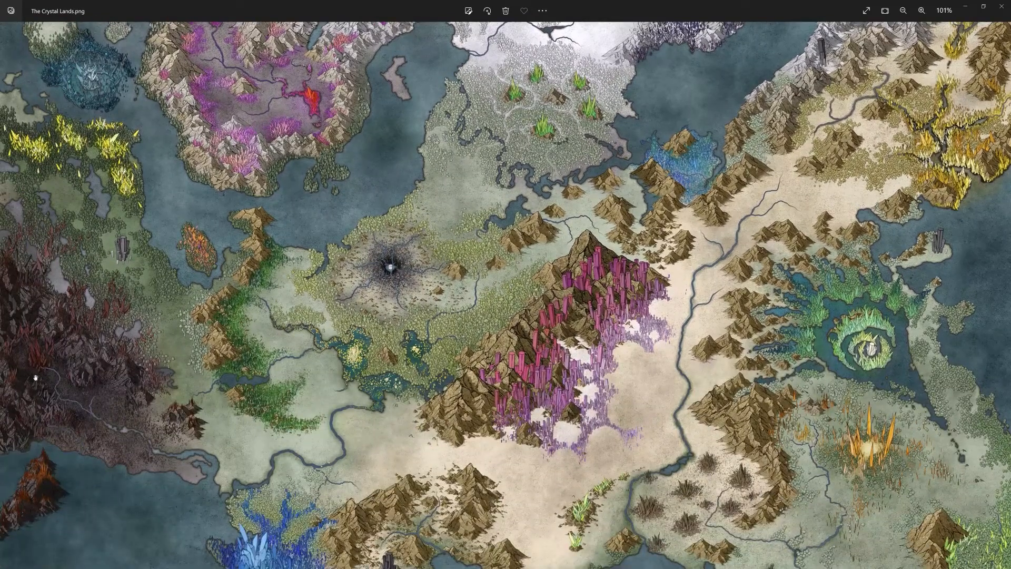
drag(262, 481, 329, 70)
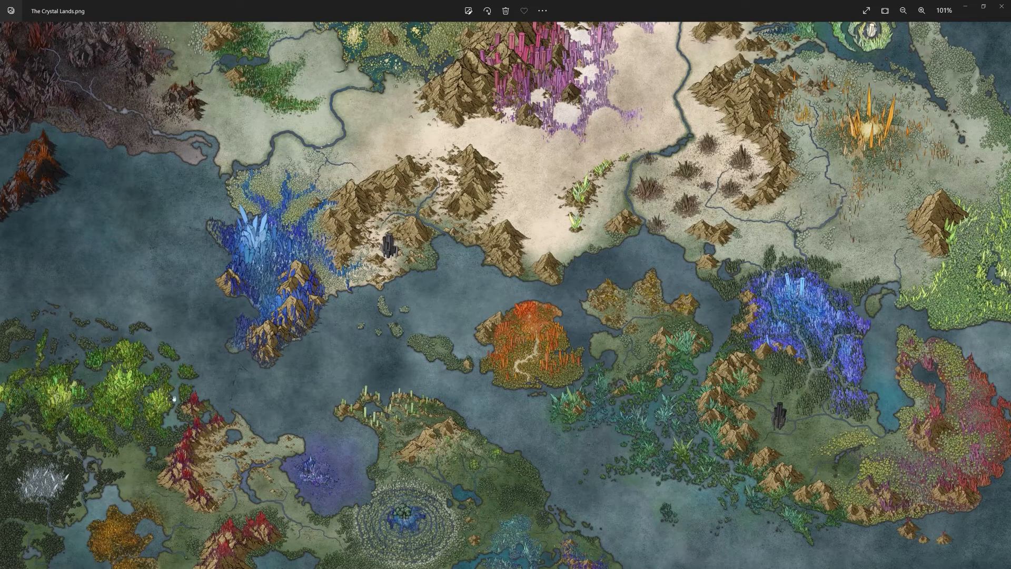
scroll(397, 500, up, 4)
drag(311, 345, 445, 306)
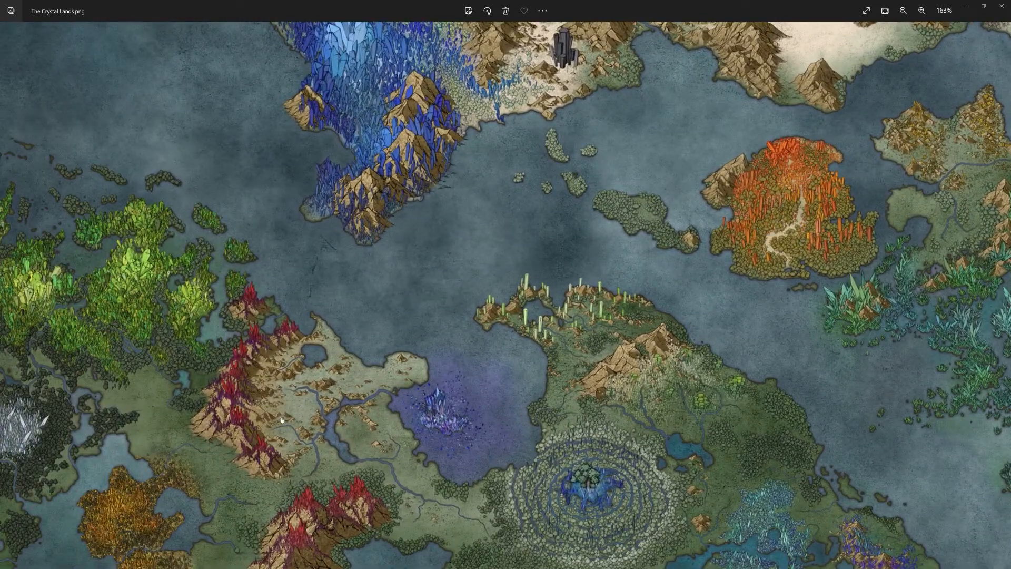
scroll(722, 259, down, 3)
drag(722, 258, 287, 318)
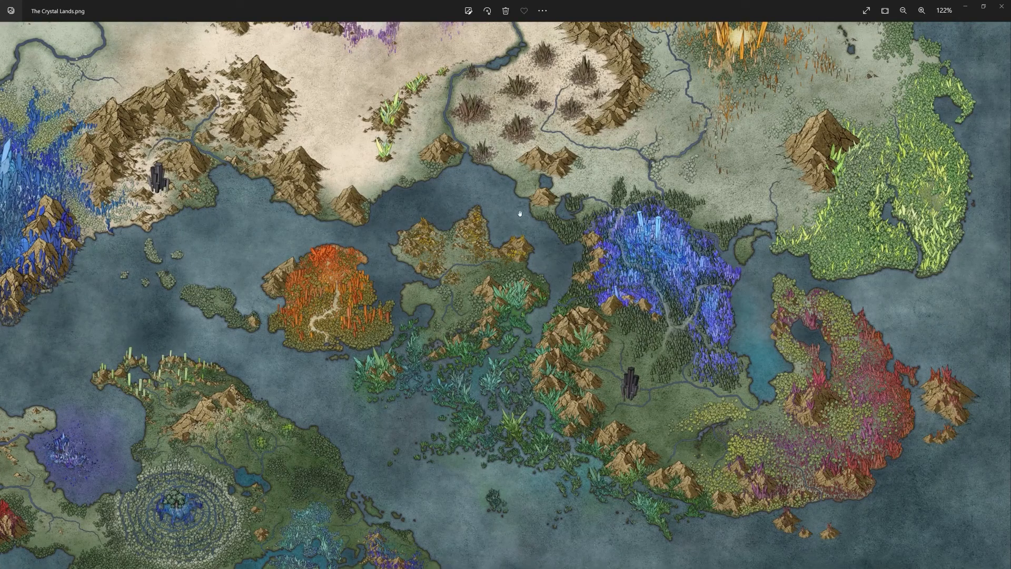
scroll(520, 213, down, 5)
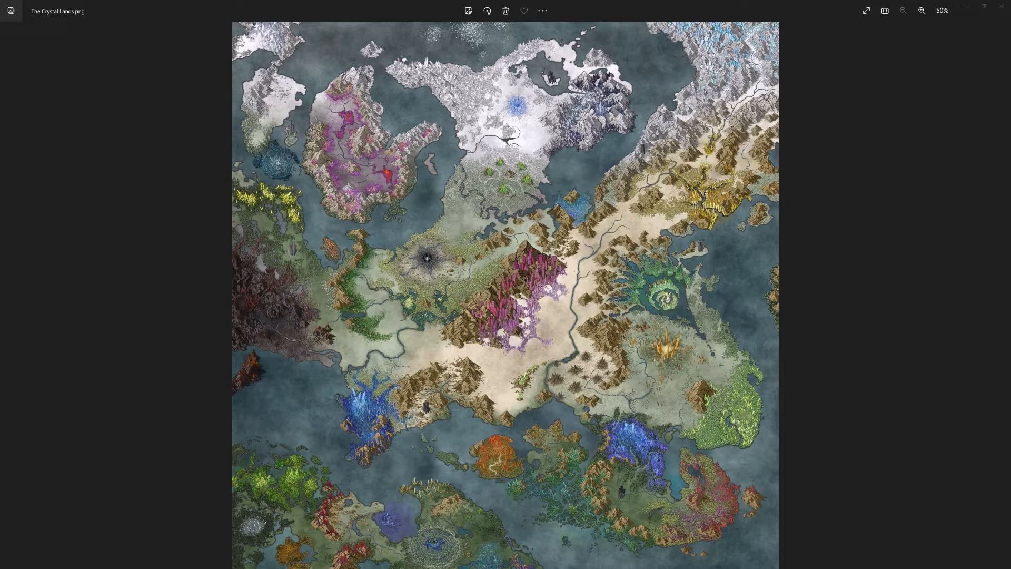
- Review the AoA Mountains And Hills and Gogots'Maps-Hand Draw Cartography pages in the browser, and return to Wonderdraft
key(alt+Tab)
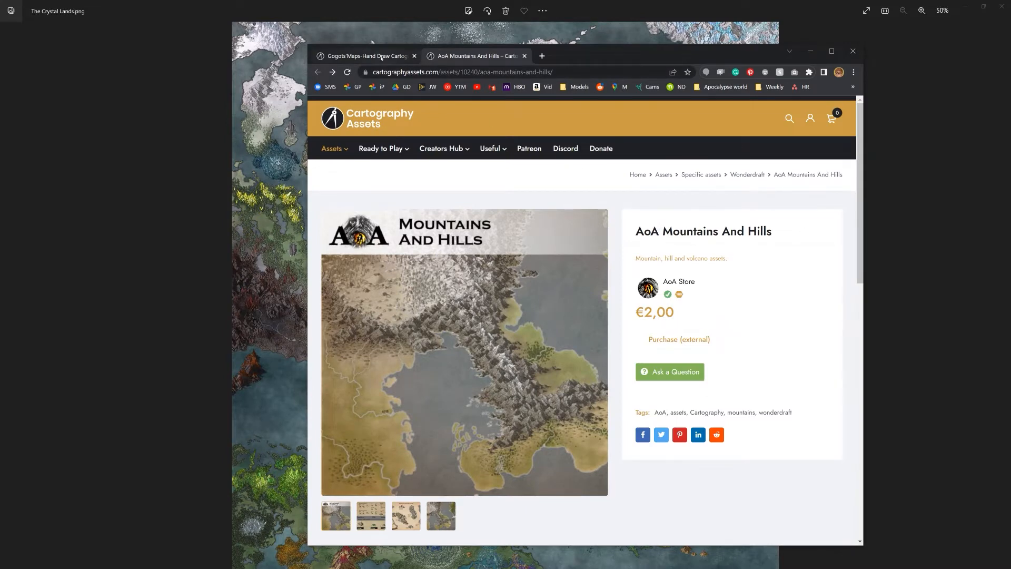
click(367, 56)
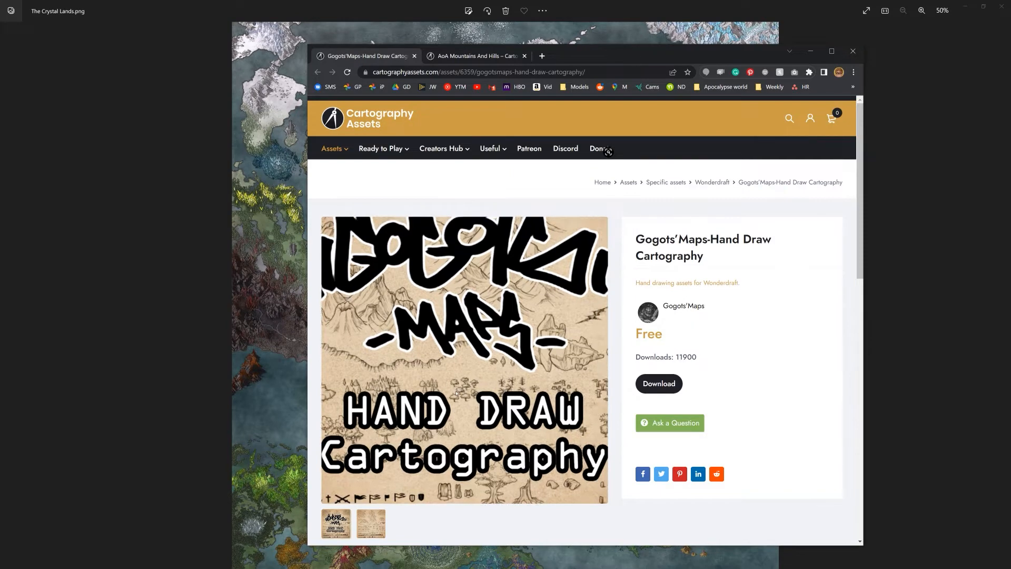
click(628, 15)
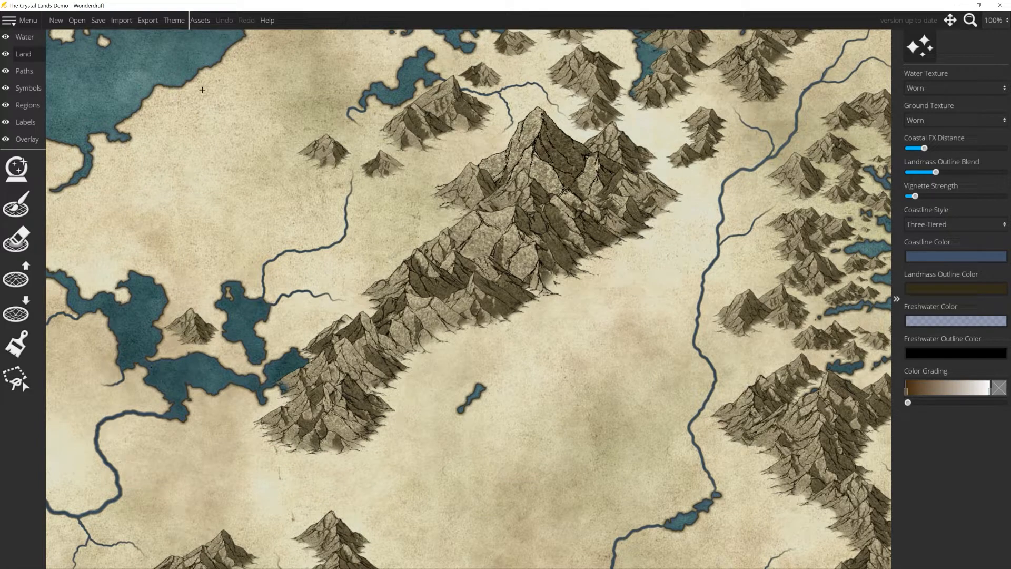
- Open Wonderdraft's user folder and go into its assets folder
click(21, 19)
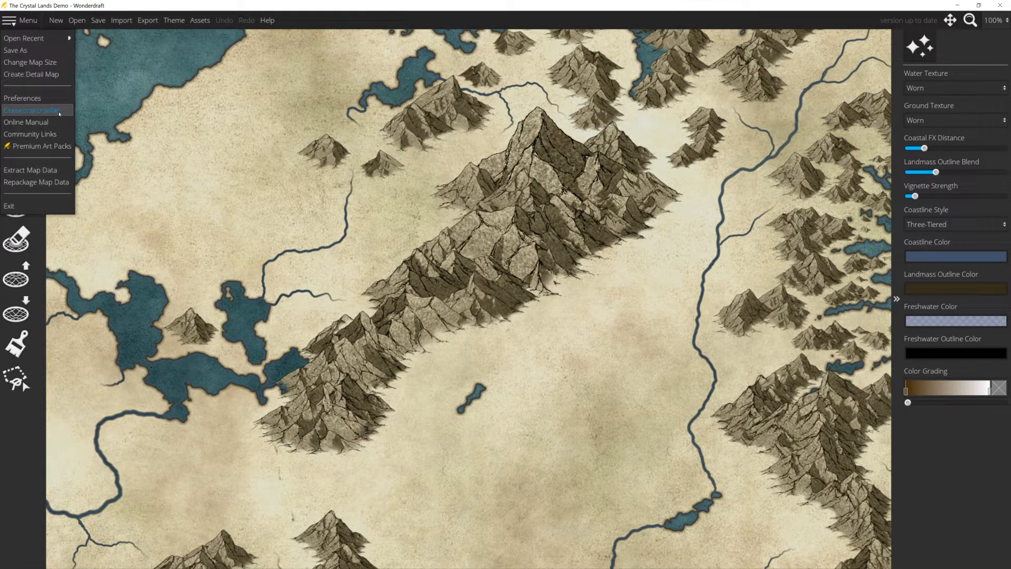
click(60, 113)
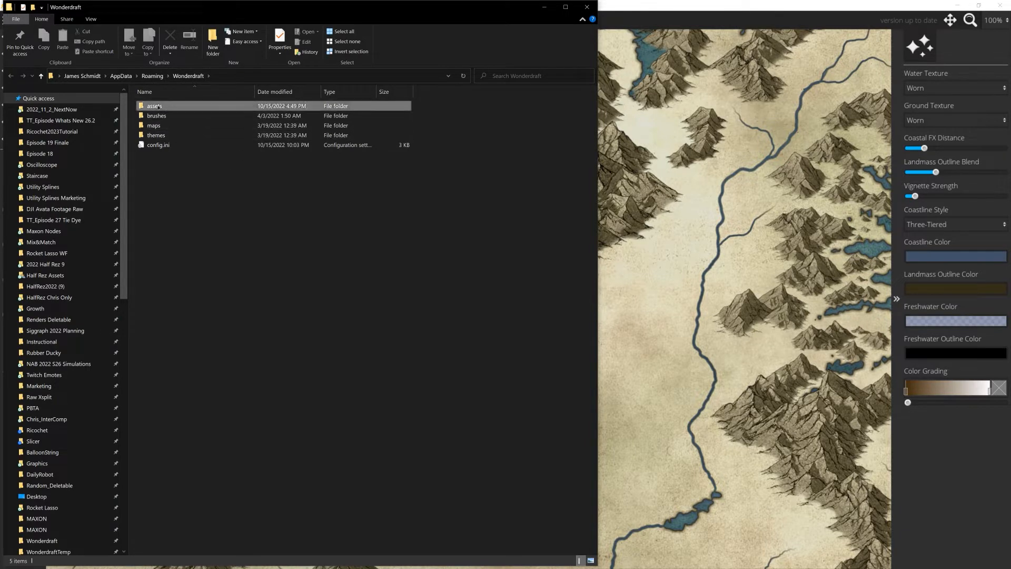
double_click(211, 106)
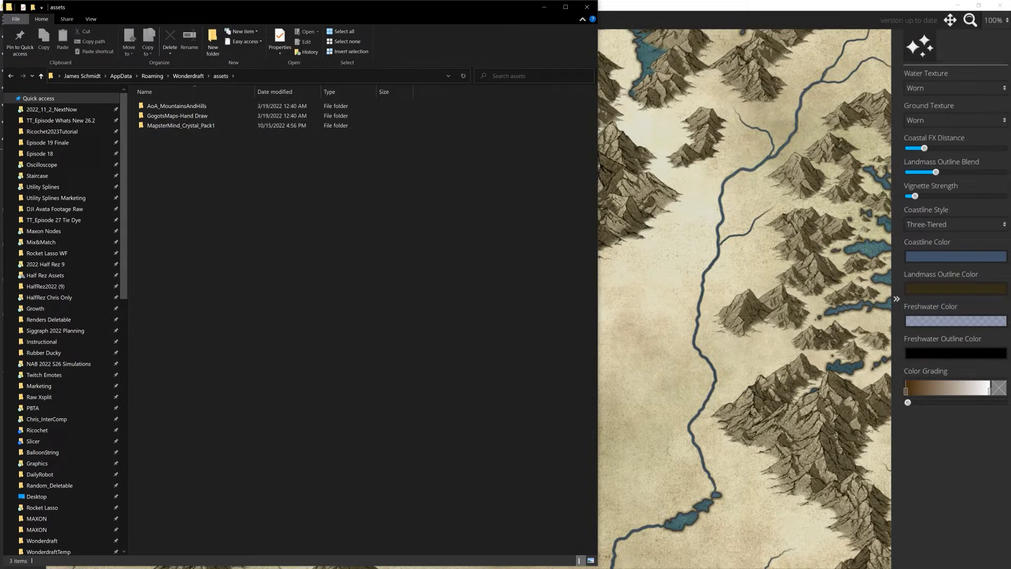
- Locate the MapsterMind_Crystal_Pack1 folder inside MapsterMindCrystalPack1_ZIP in the staging folder, and return to Wonderdraft
key(alt+Tab)
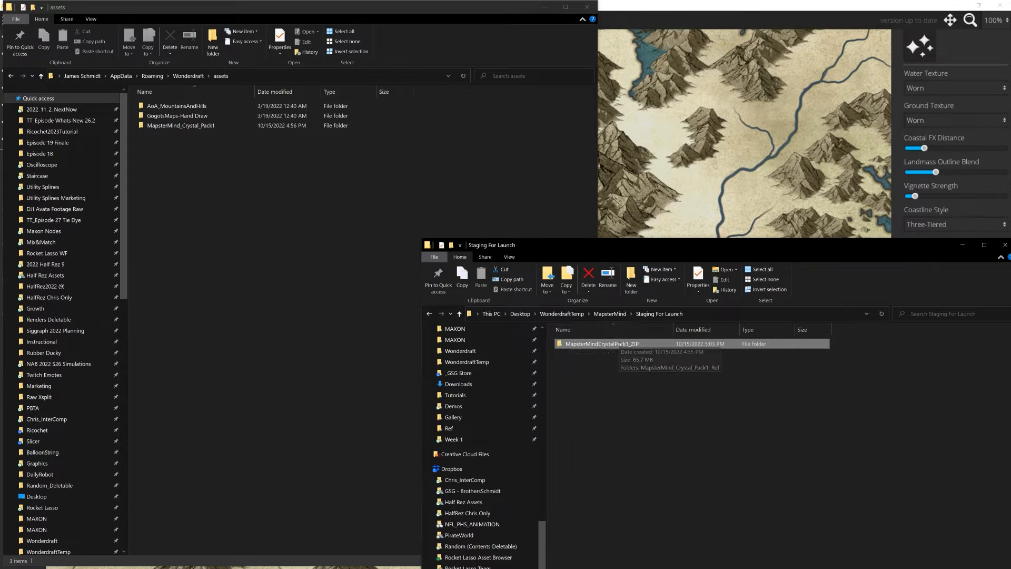
double_click(621, 343)
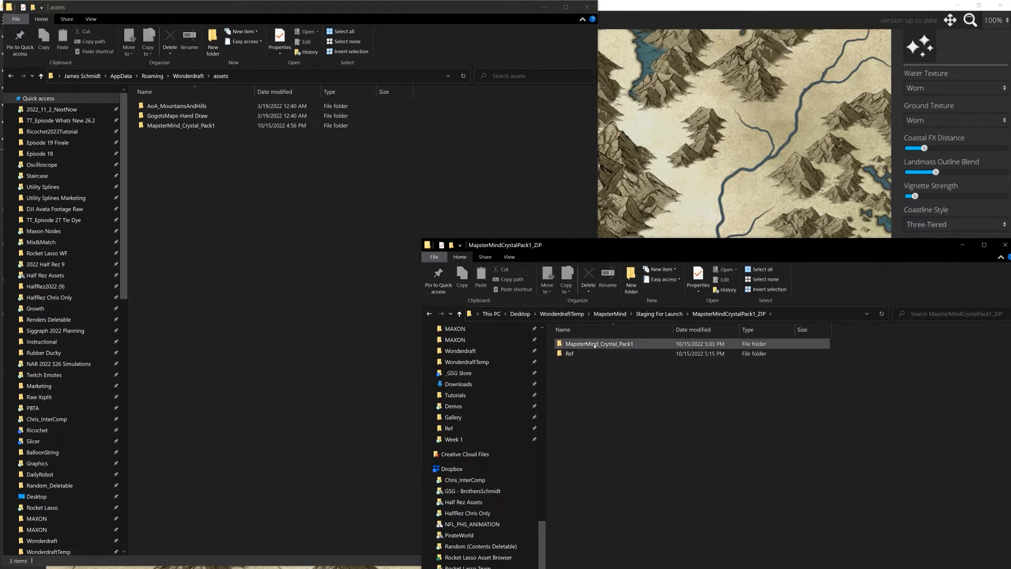
click(595, 345)
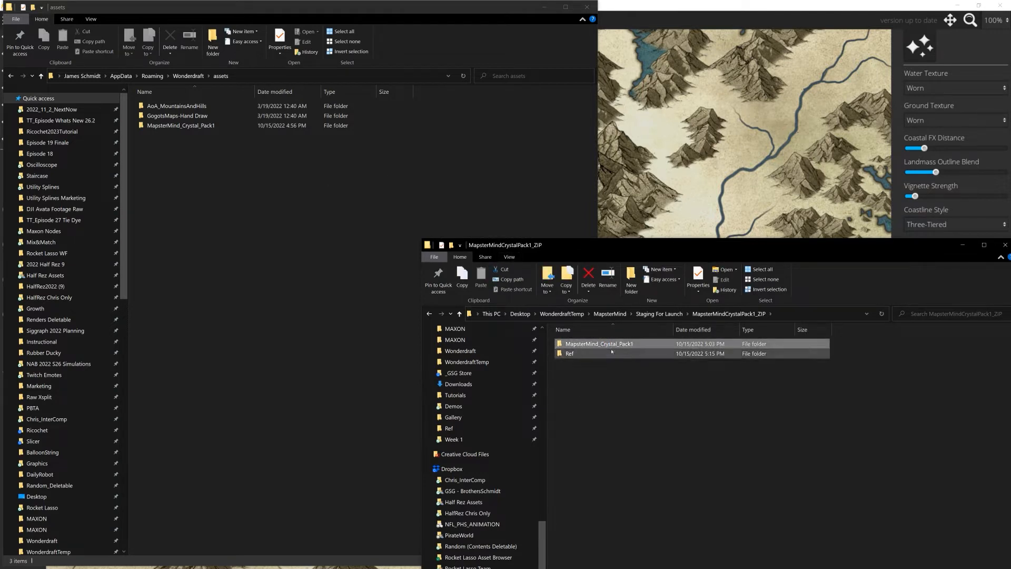
drag(595, 345, 661, 377)
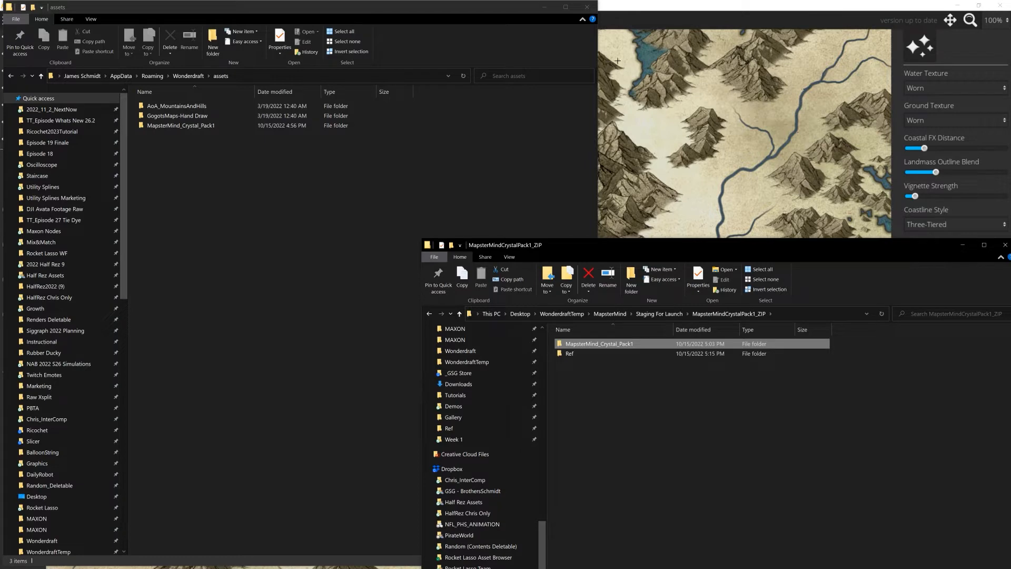
click(620, 9)
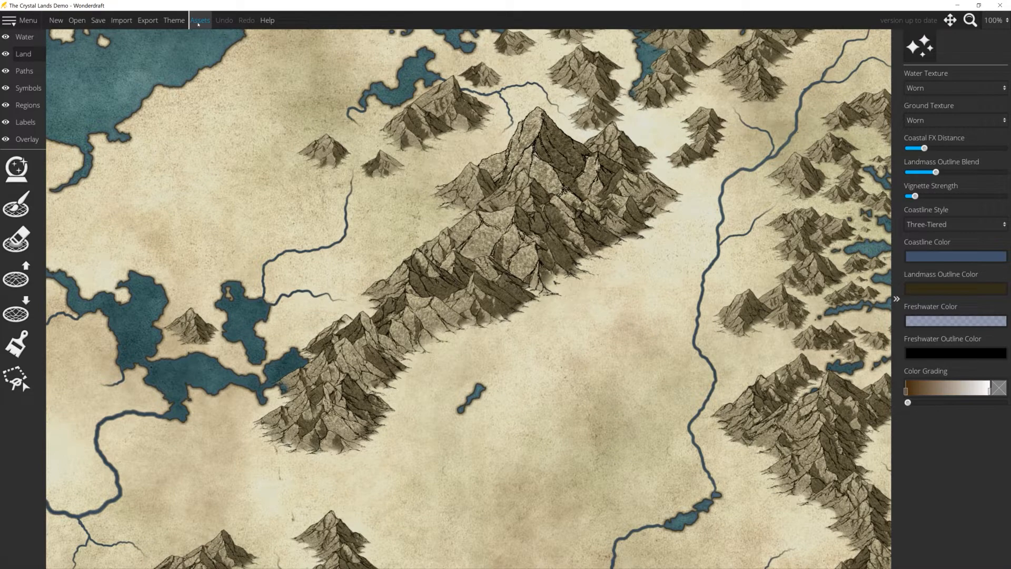
- Enable the custom asset pack MapsterMind_Crystal_Pack1 for the map and acknowledge the warning
click(199, 21)
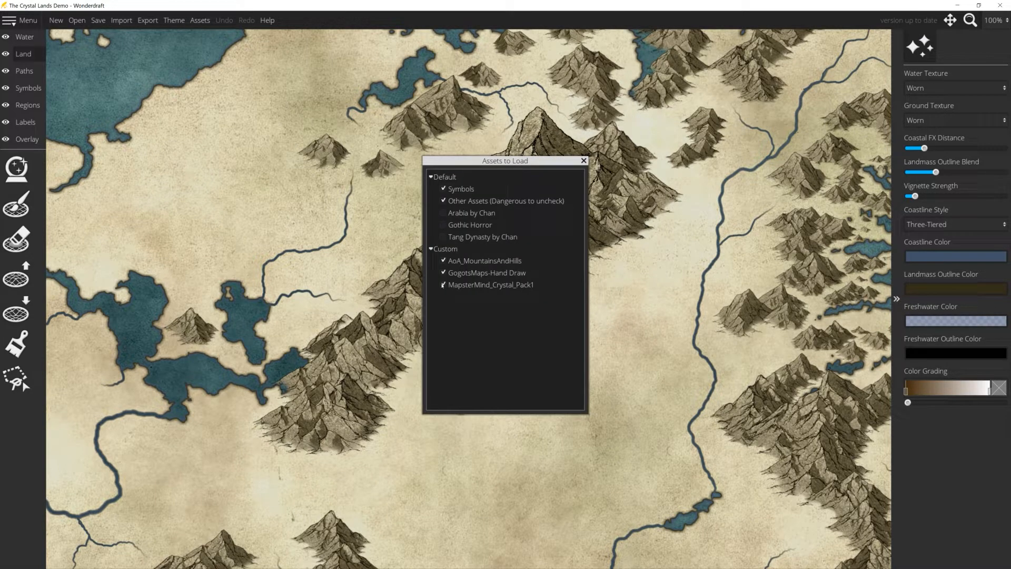
click(443, 285)
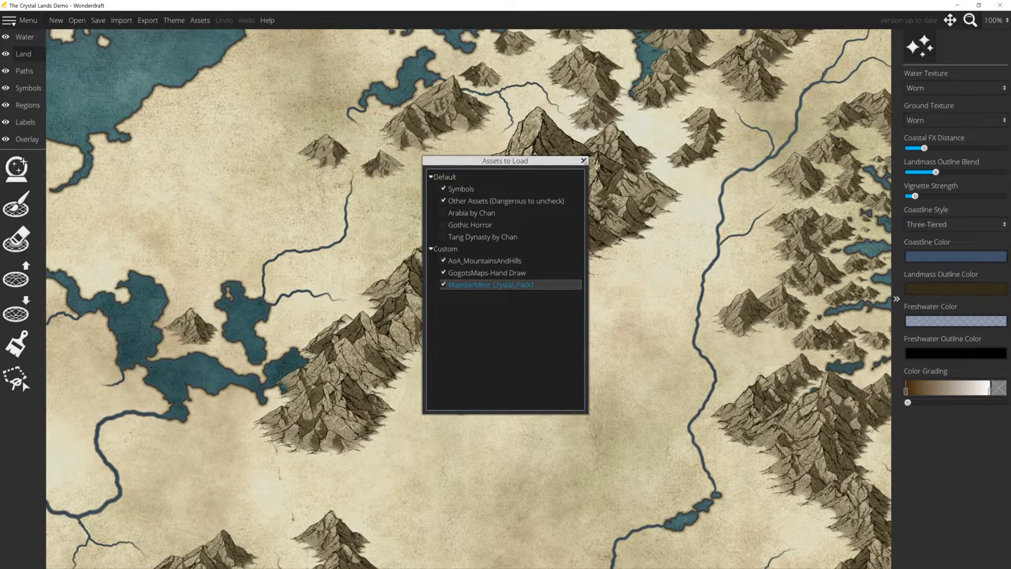
click(583, 161)
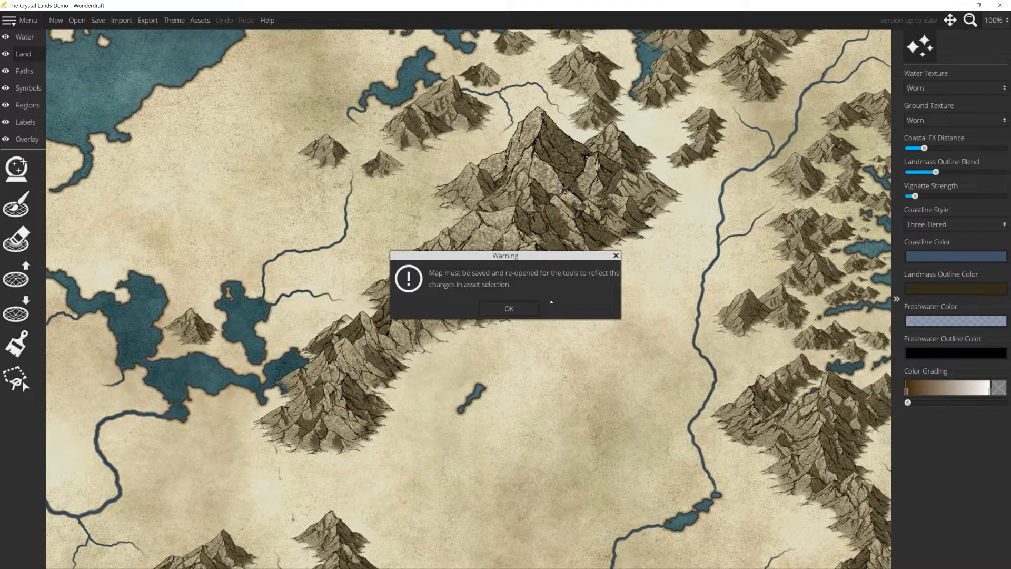
click(524, 308)
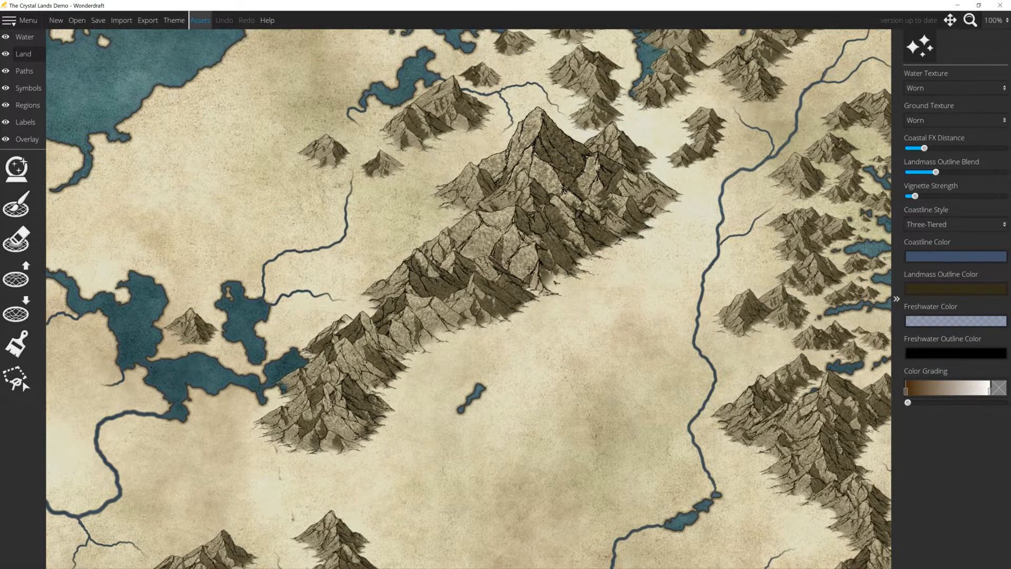
- Inspect the mountains and trees sprite folders inside the installed MapsterMind_Crystal_Pack1, and return to the Wonderdraft map
scroll(528, 269, down, 5)
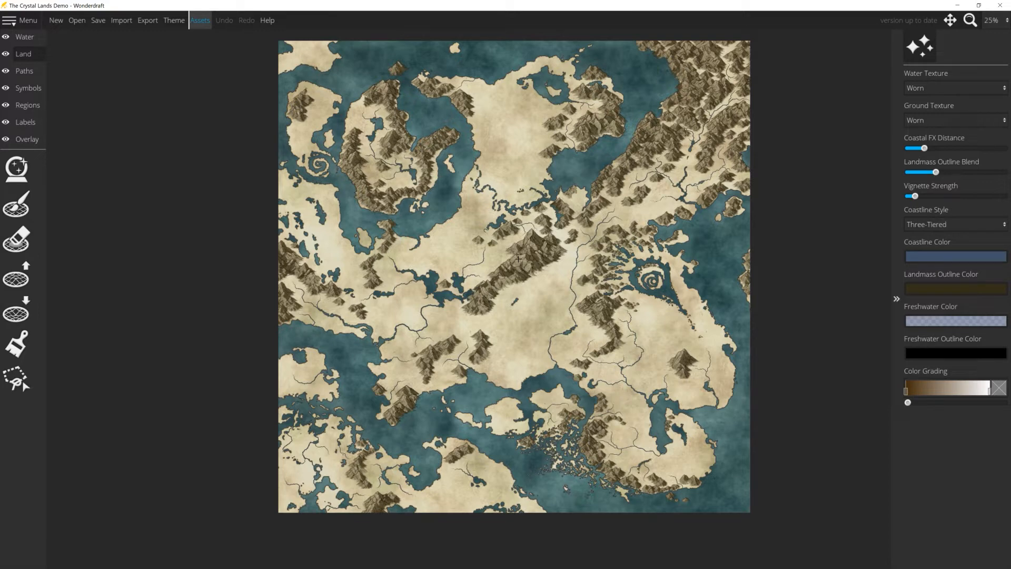
scroll(539, 251, up, 4)
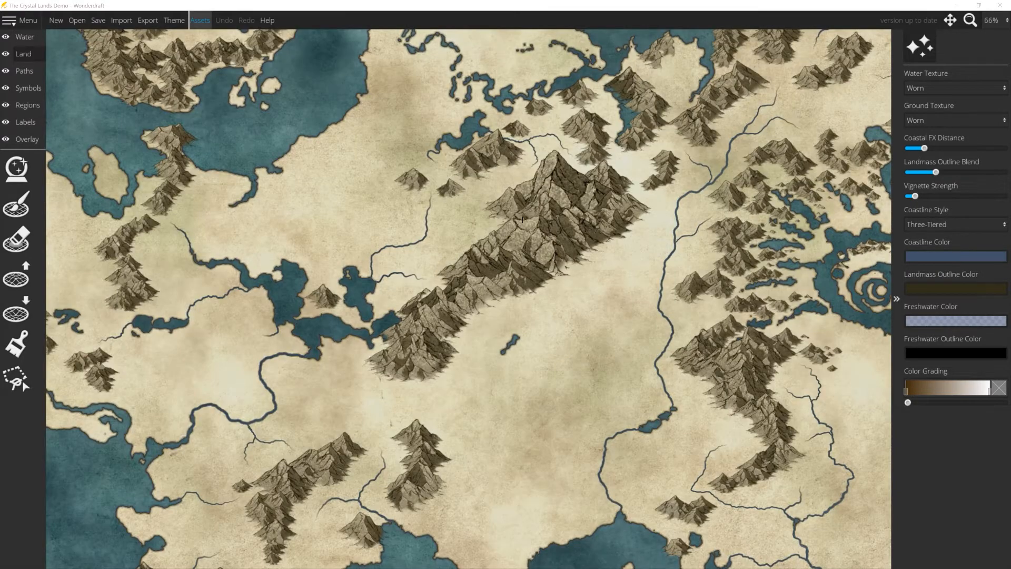
key(alt+Tab)
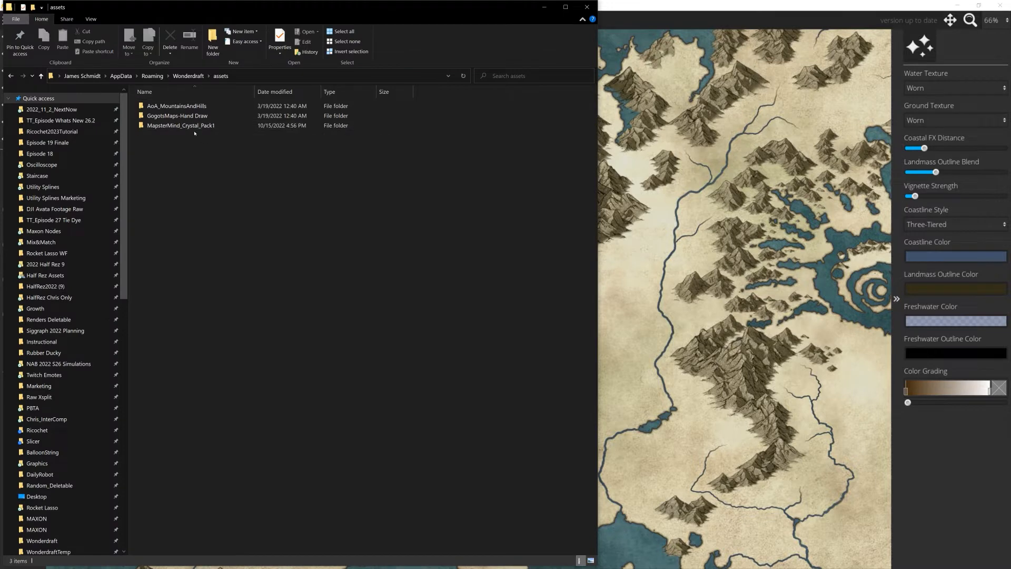
double_click(180, 126)
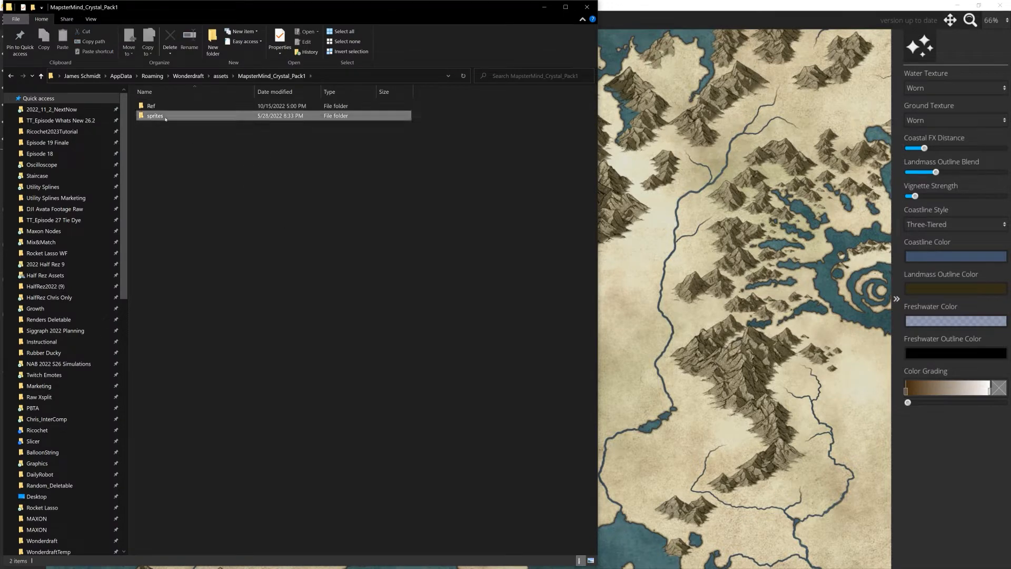
double_click(176, 116)
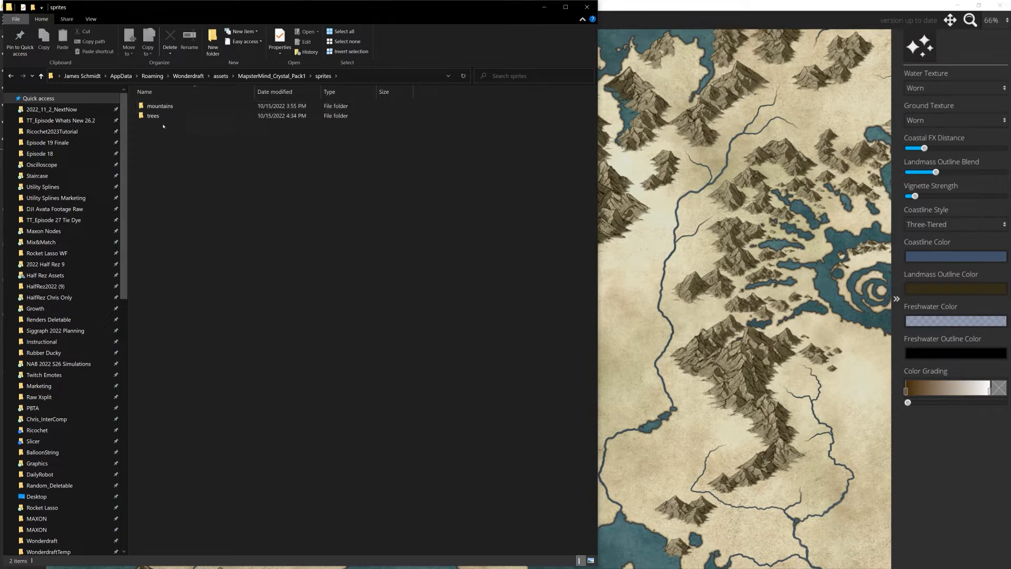
double_click(158, 108)
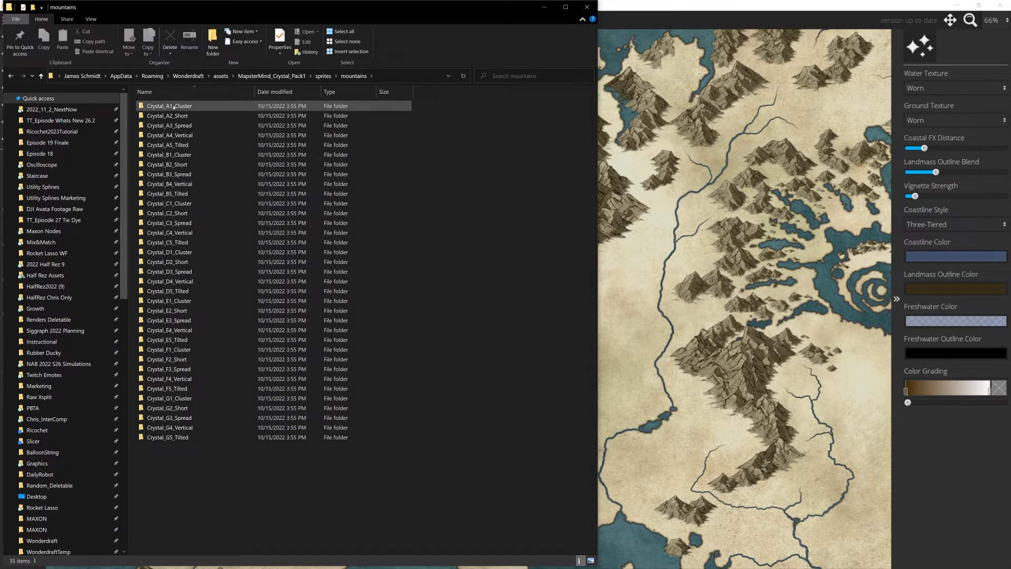
click(319, 76)
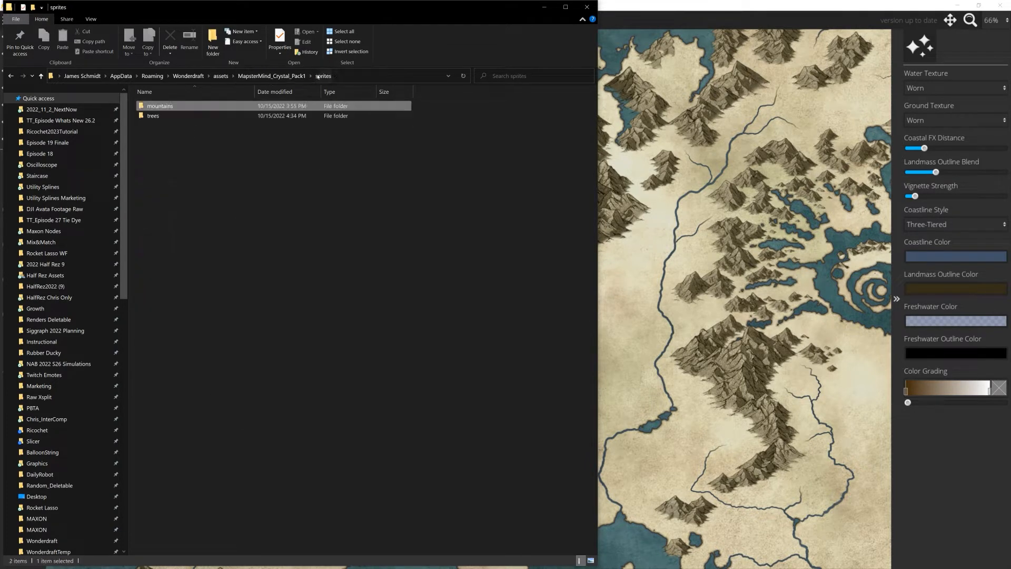
double_click(154, 116)
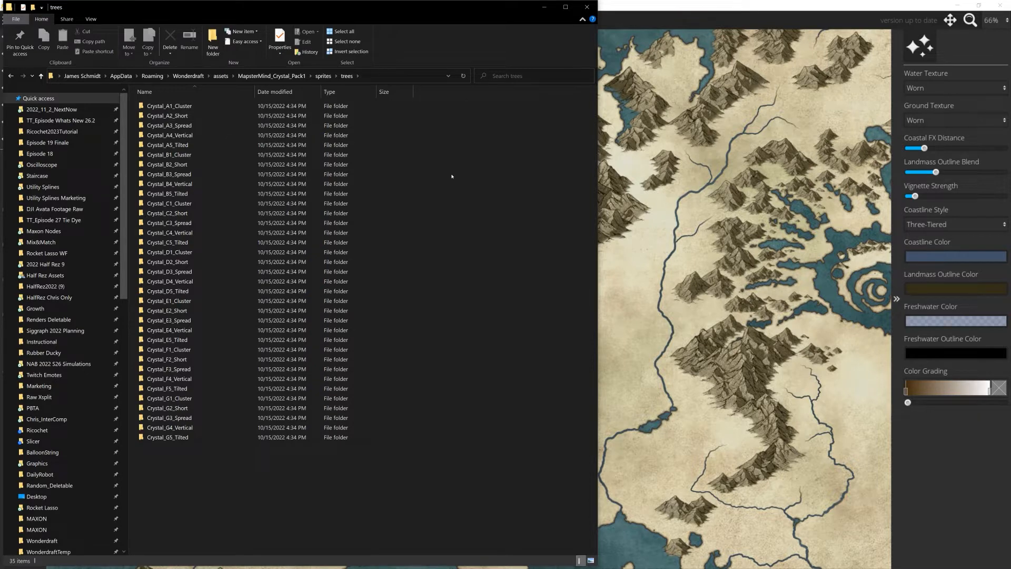
click(328, 77)
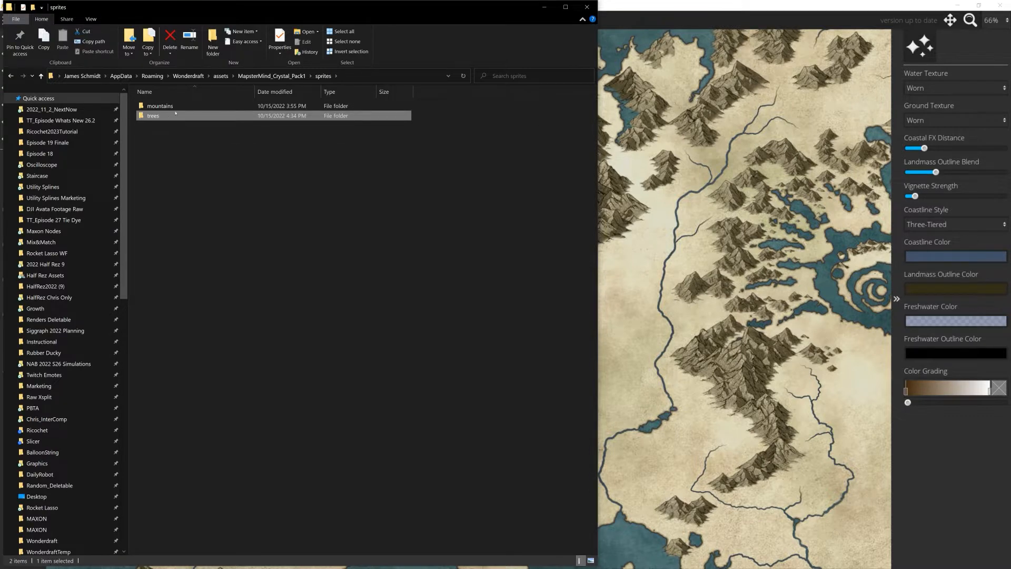
click(628, 6)
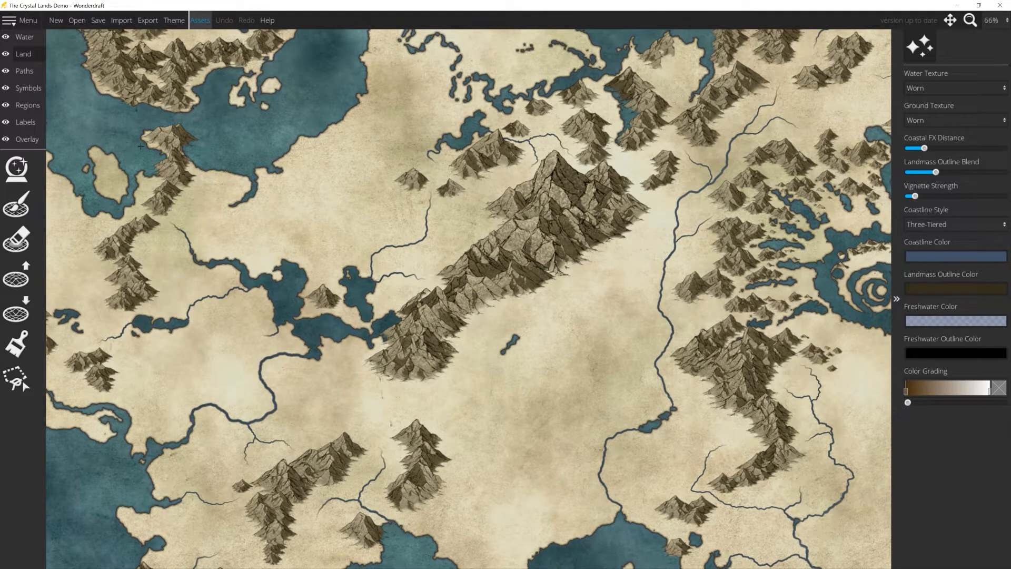
- Switch to the Symbols layer and activate the tree brush to show its symbols palette
click(26, 88)
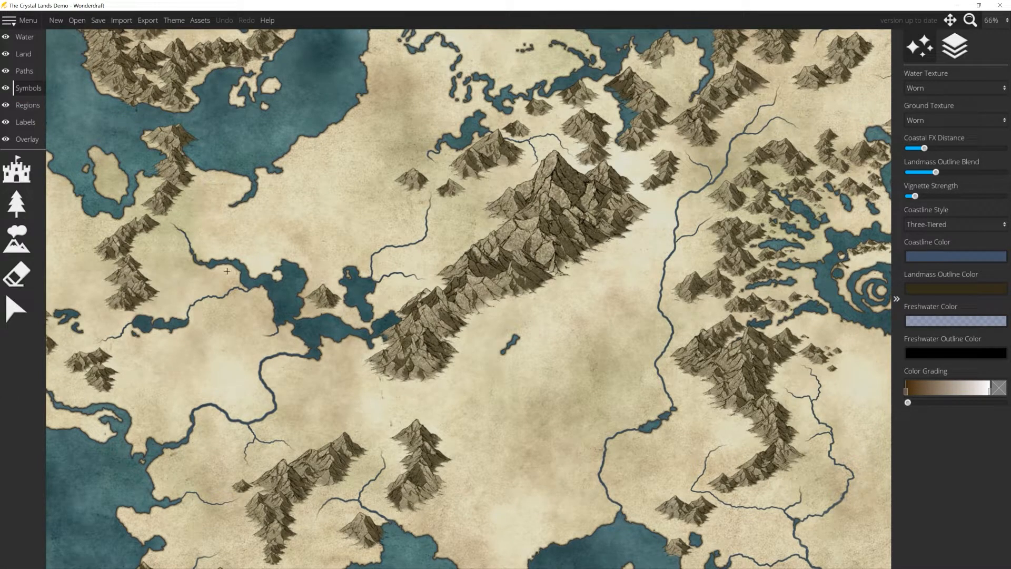
click(22, 208)
click(29, 208)
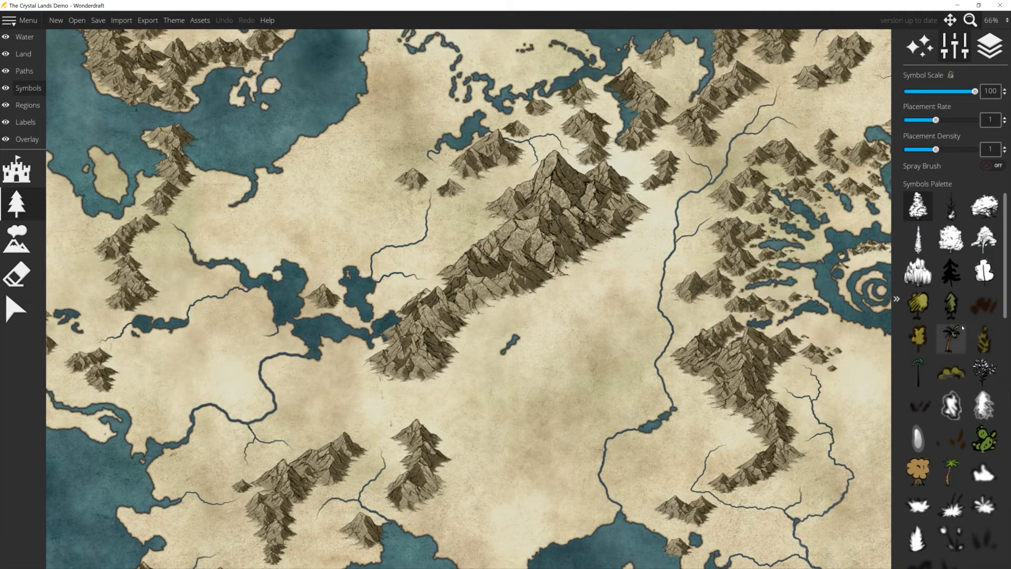
- Examine the crystal pack symbols at the end of the tree brush's symbols palette
scroll(963, 328, down, 4)
scroll(963, 327, down, 4)
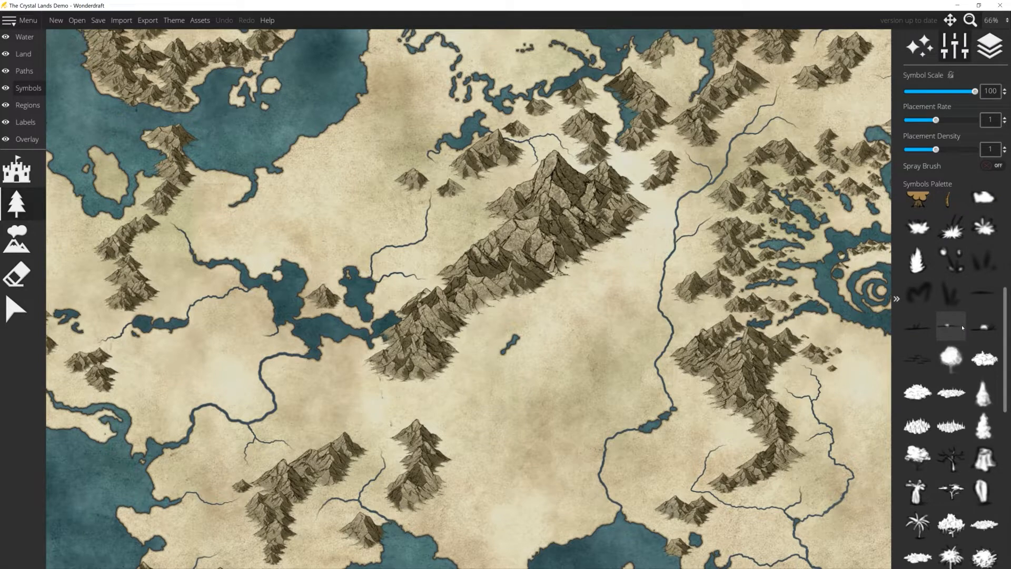
scroll(963, 328, down, 8)
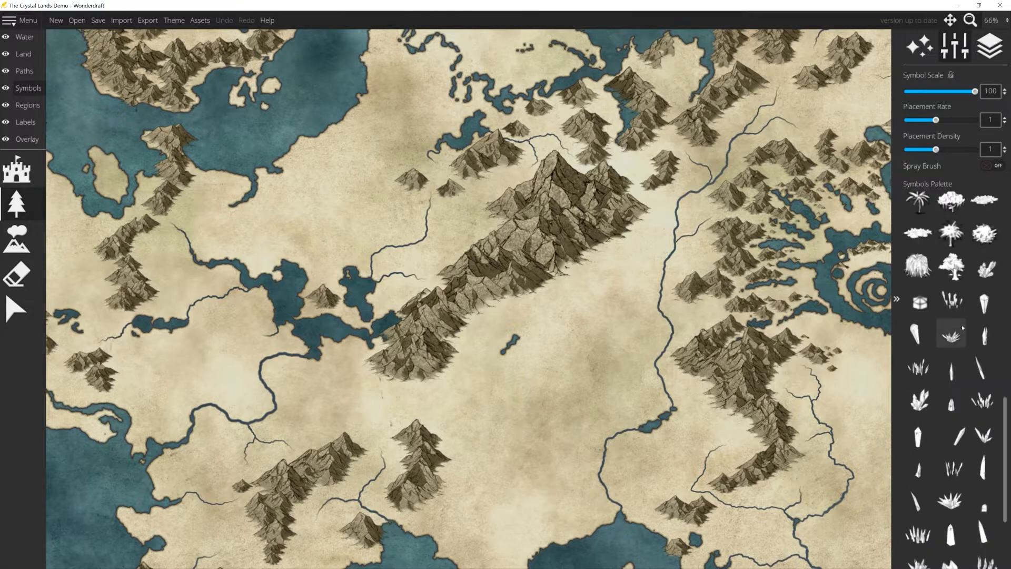
scroll(963, 320, down, 3)
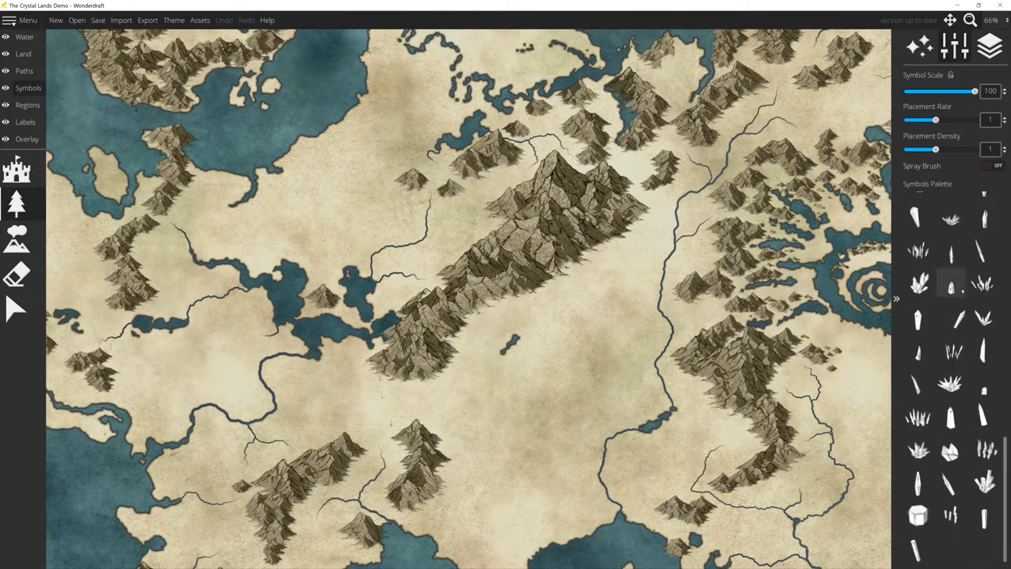
scroll(930, 533, up, 4)
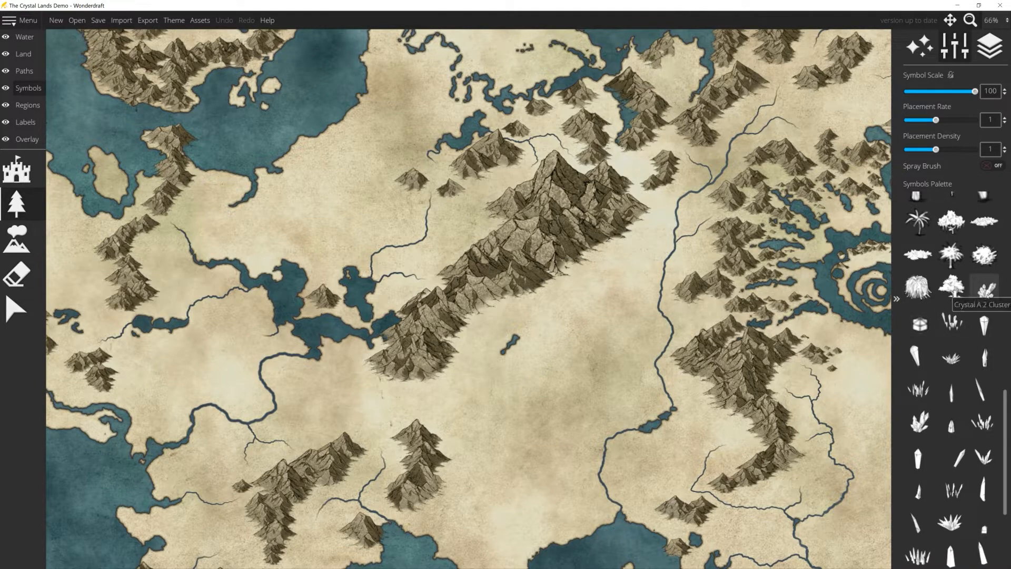
scroll(948, 242, down, 3)
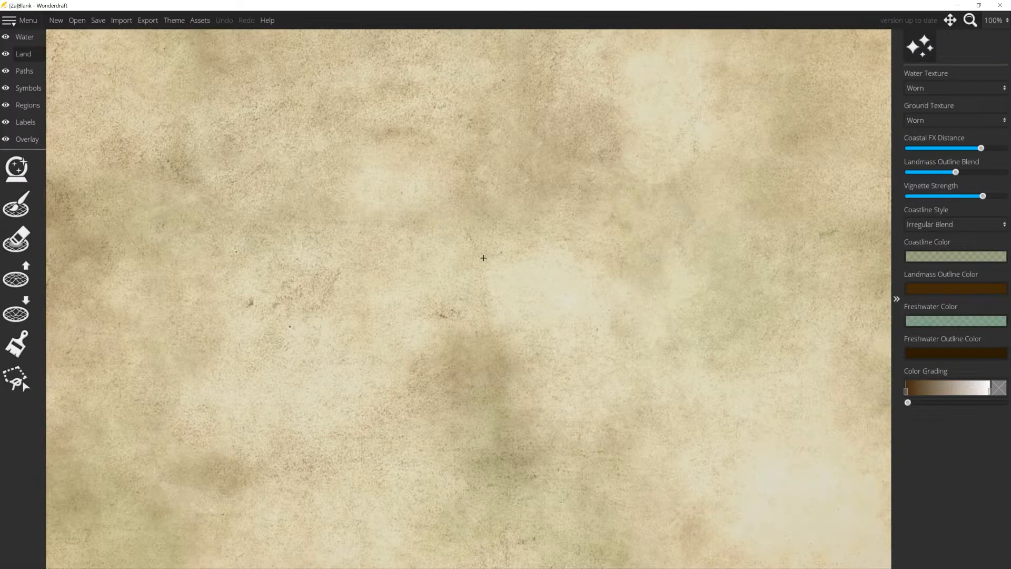
- Switch the blank map to the Symbols layer and activate the tree brush
scroll(483, 257, down, 3)
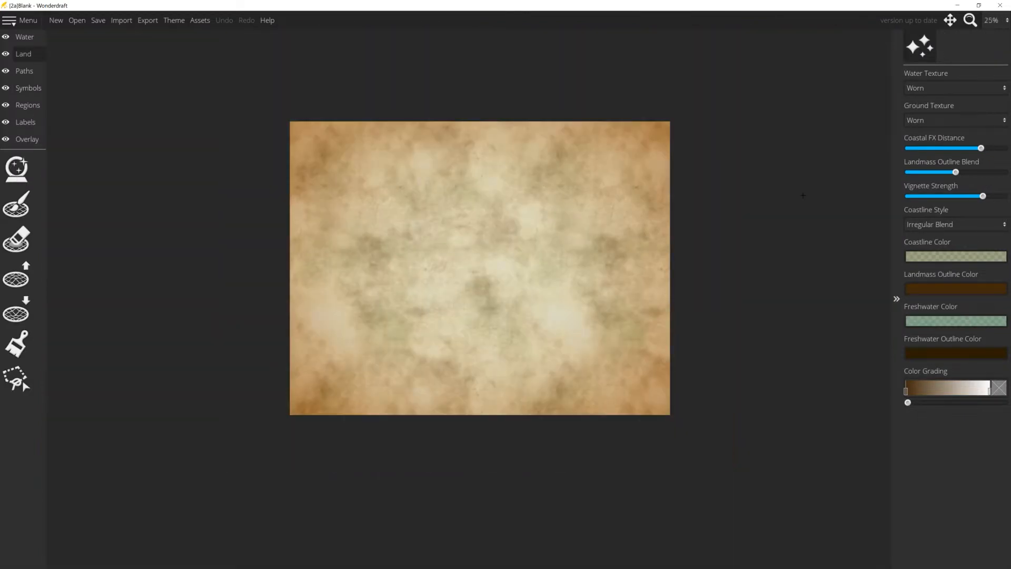
scroll(526, 229, up, 2)
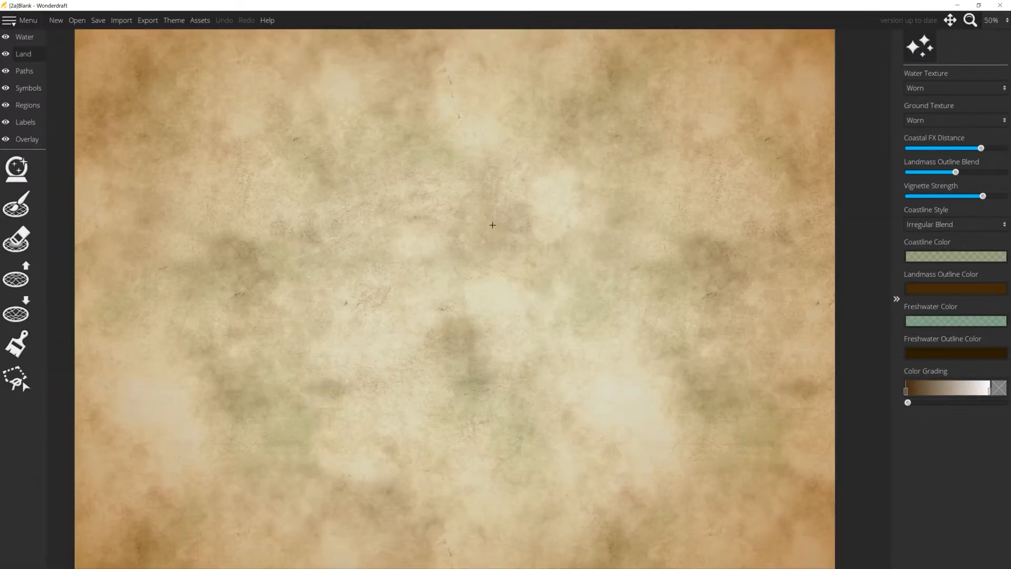
scroll(493, 225, up, 2)
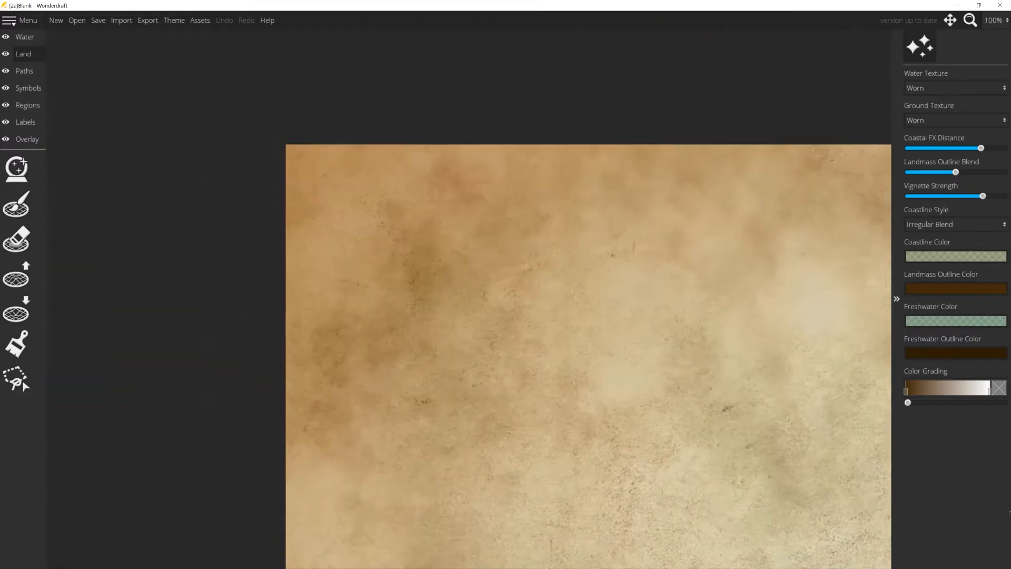
drag(1010, 513, 786, 419)
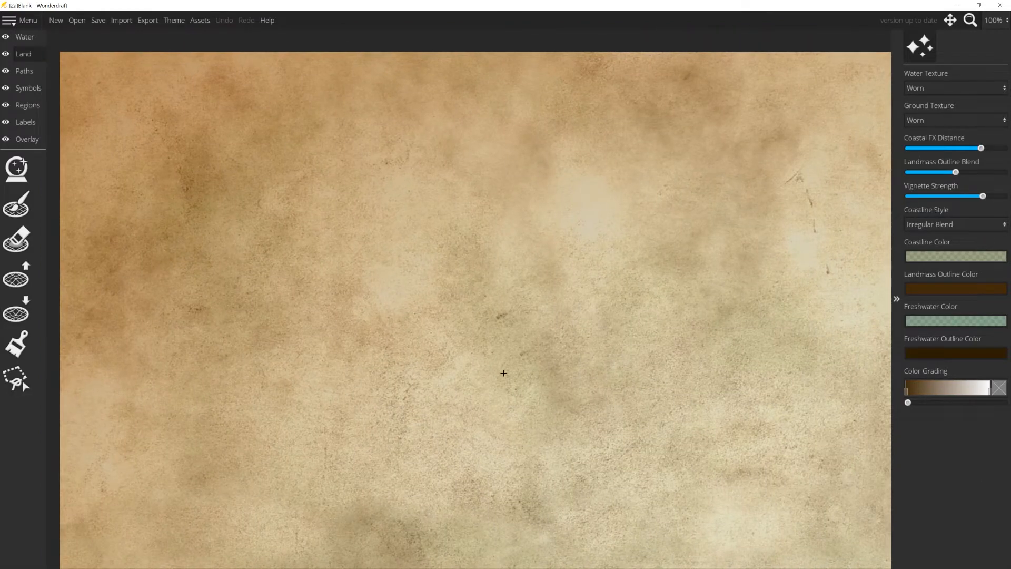
click(23, 92)
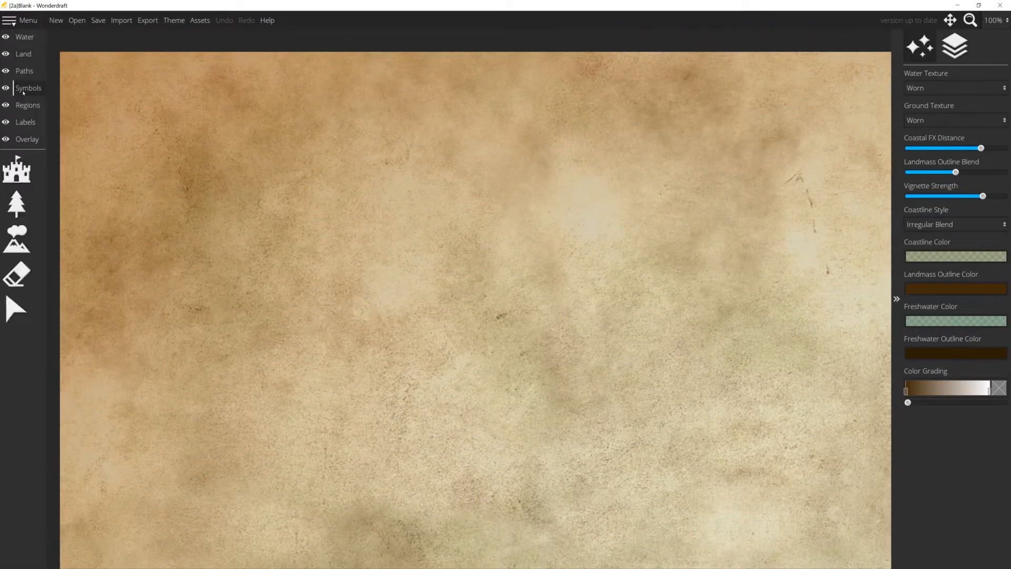
click(23, 214)
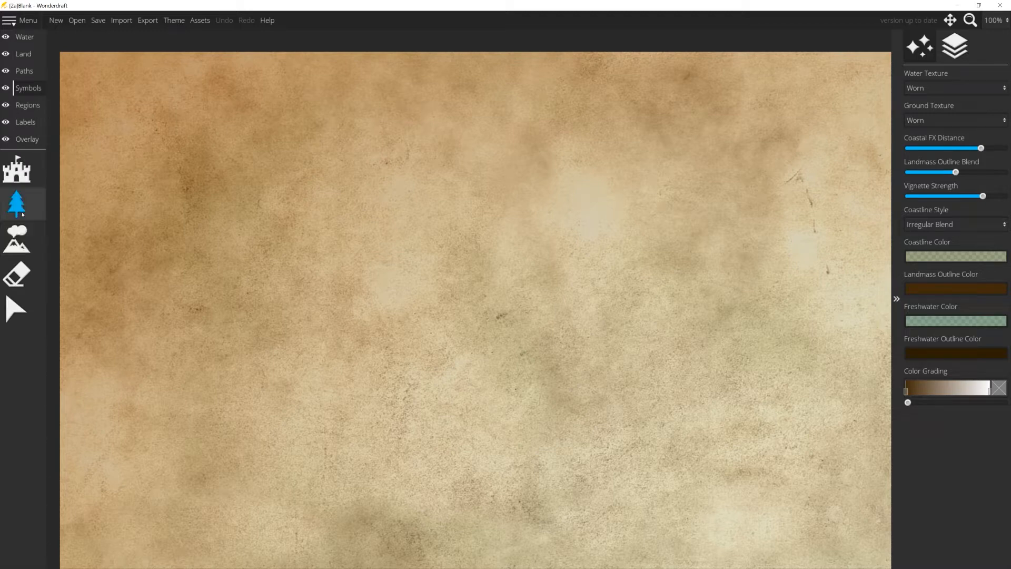
- Paint a horizontal row of Crystal A 2 Cluster symbols along the map's upper edge at symbol scale 55
scroll(956, 352, down, 5)
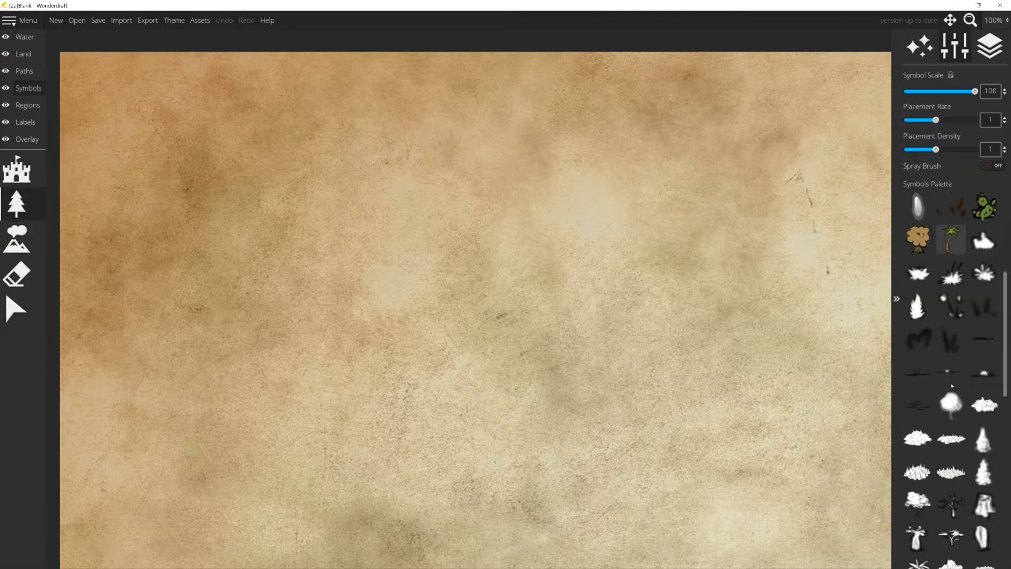
scroll(956, 354, down, 4)
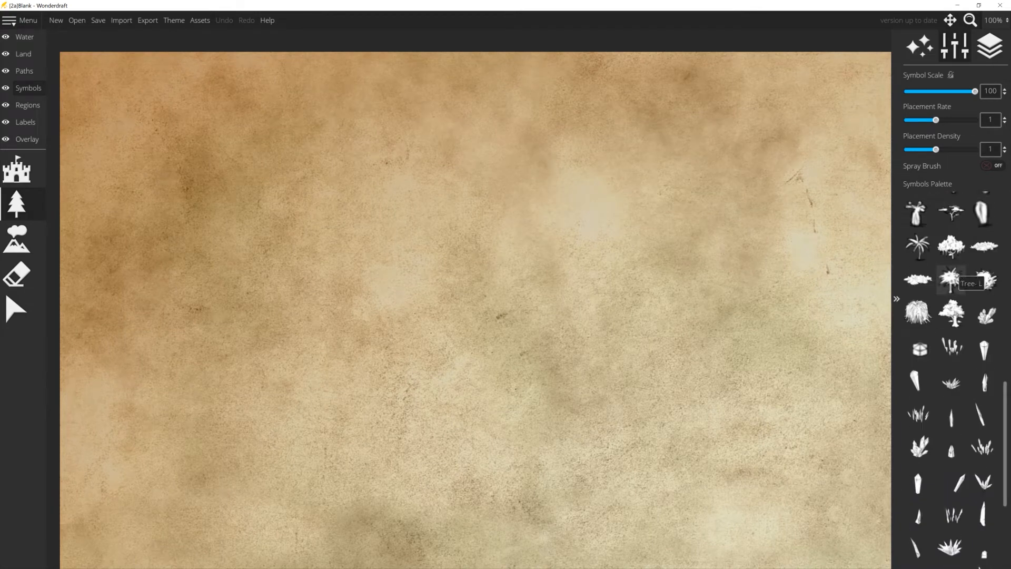
scroll(960, 316, down, 1)
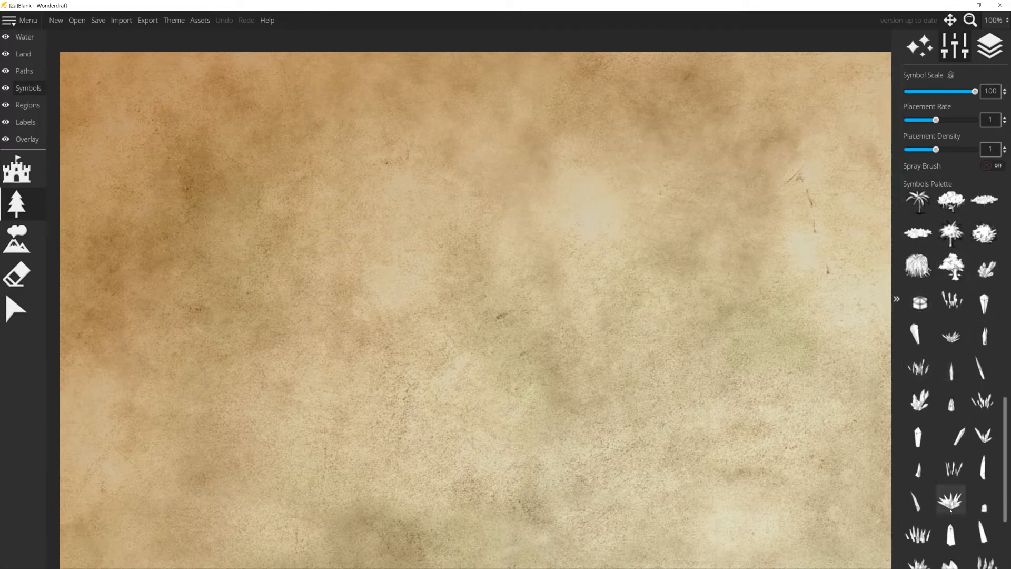
scroll(949, 380, down, 3)
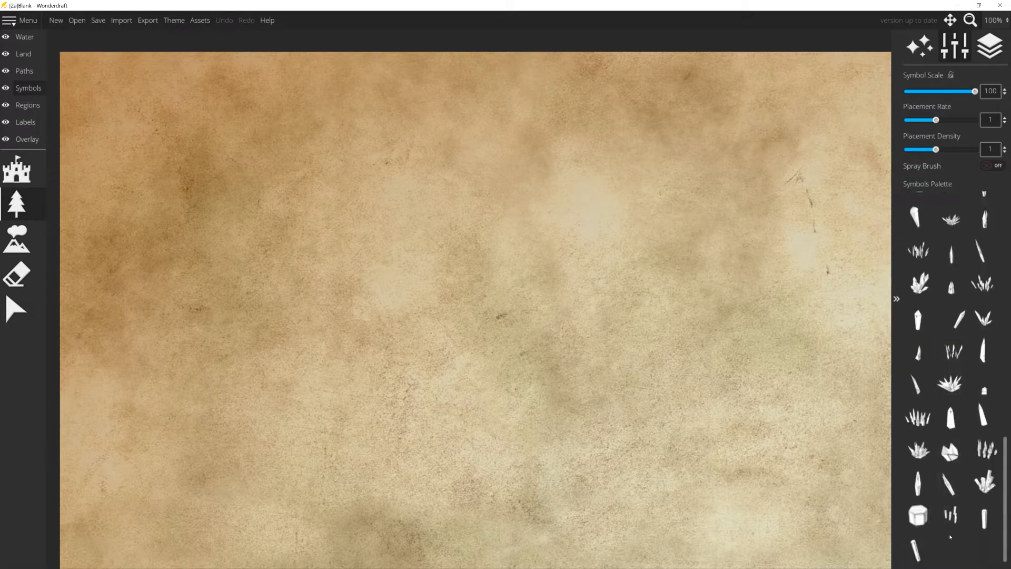
scroll(969, 369, up, 3)
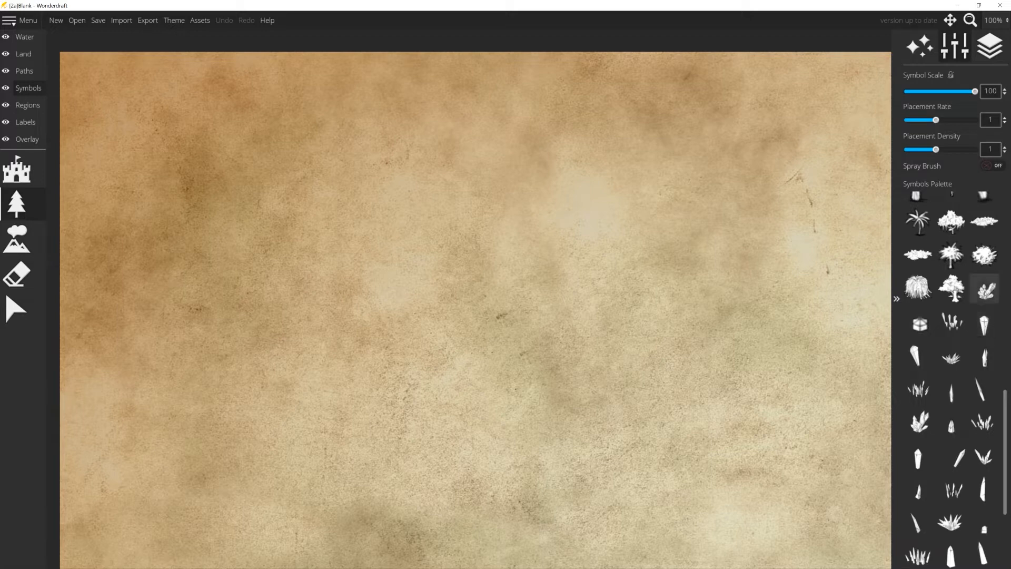
click(986, 292)
drag(975, 91, 942, 92)
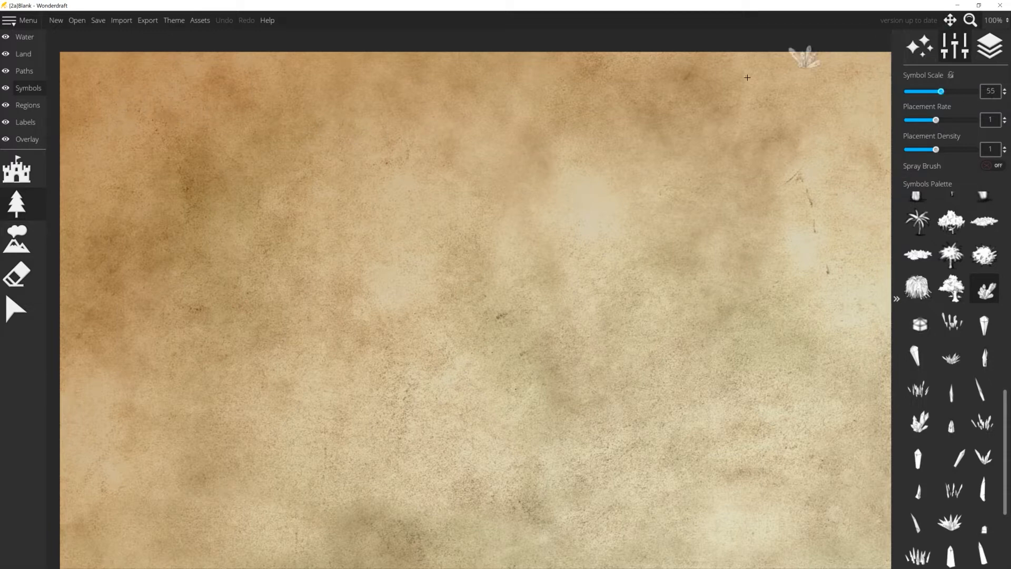
drag(84, 95, 668, 97)
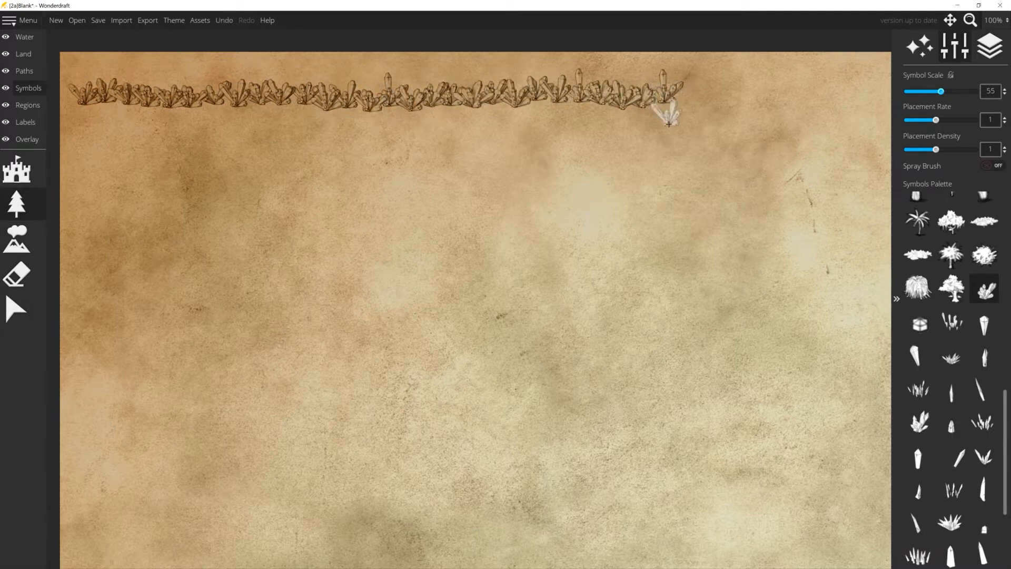
- Try a single crystal cluster stamp, undo it, and test larger and smaller symbol scales before returning to 55
click(695, 150)
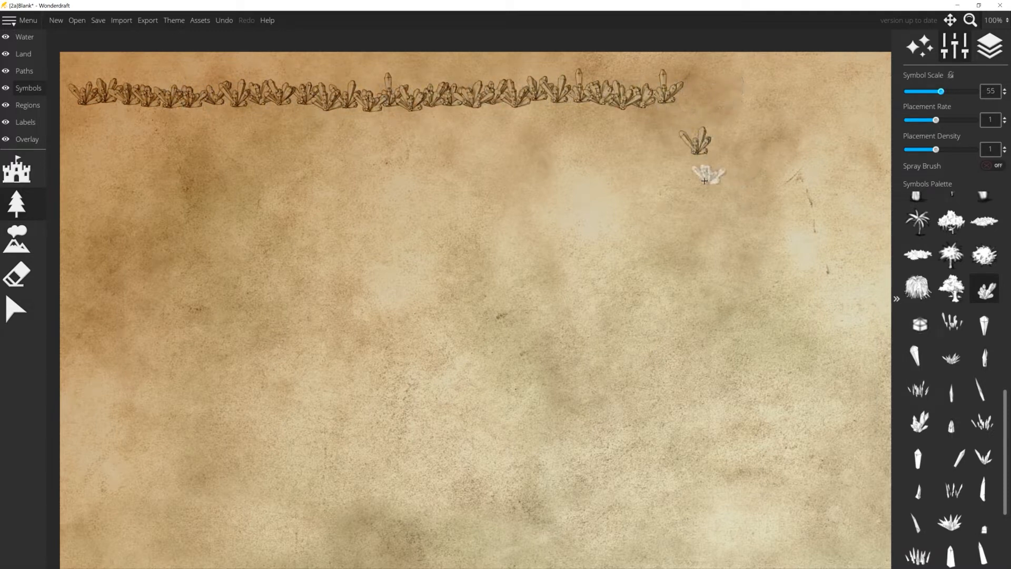
key(ctrl+z)
scroll(649, 168, up, 6)
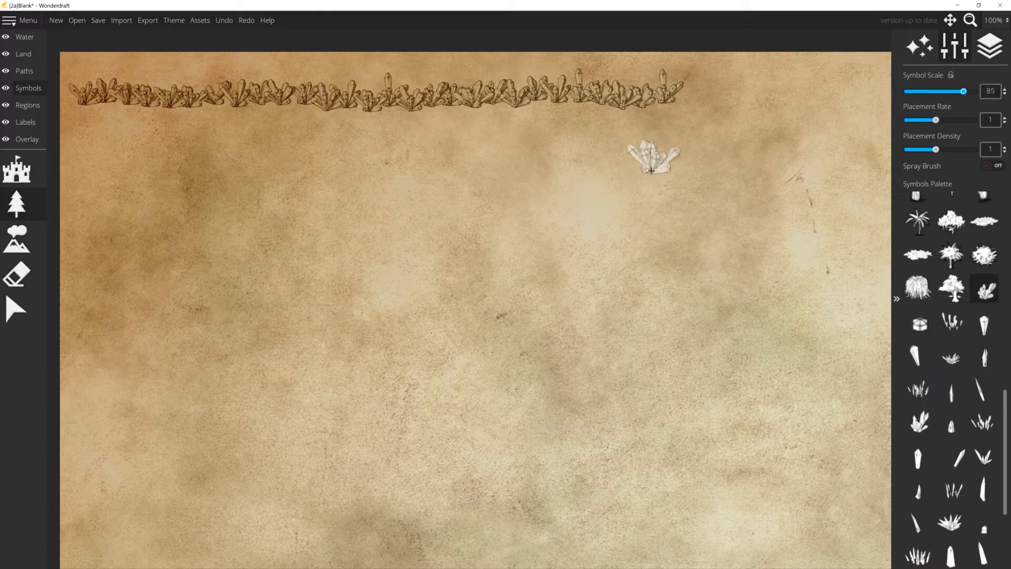
scroll(651, 171, down, 11)
scroll(650, 171, up, 14)
scroll(667, 172, down, 3)
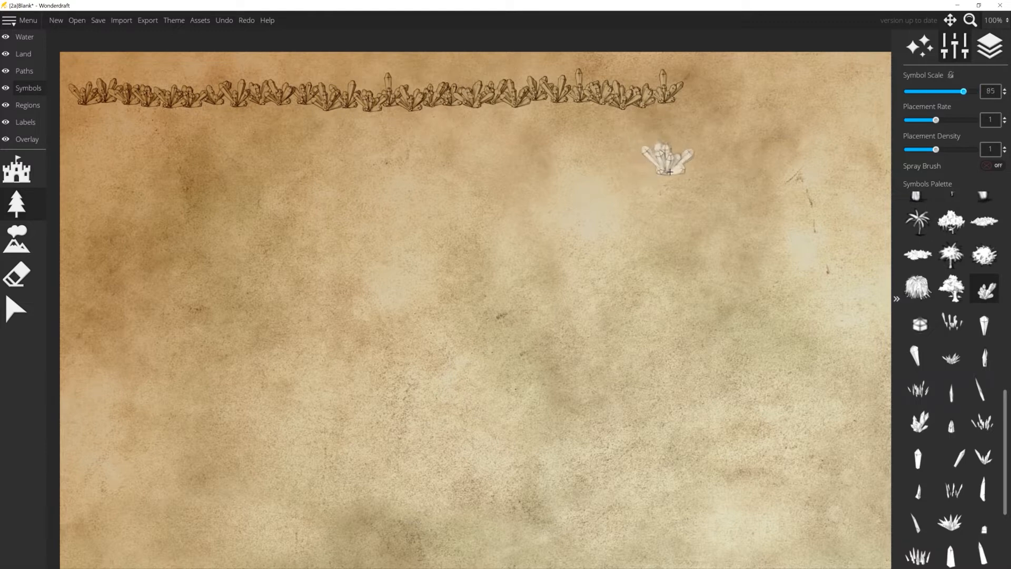
scroll(717, 114, down, 6)
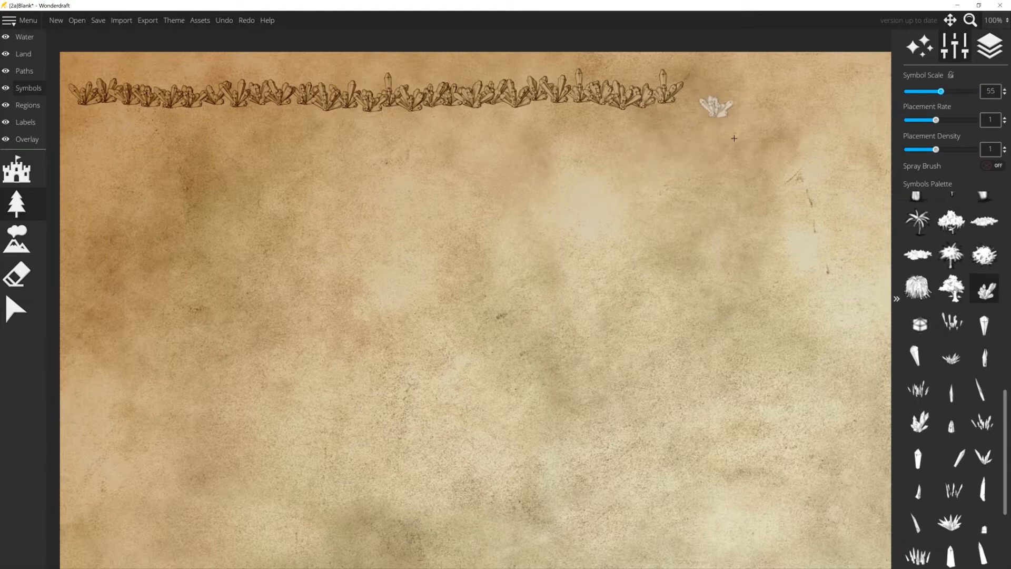
- Paint a row of small box-shaped crystals below the clusters and a row of scattered pillar crystal groups beneath it
click(923, 326)
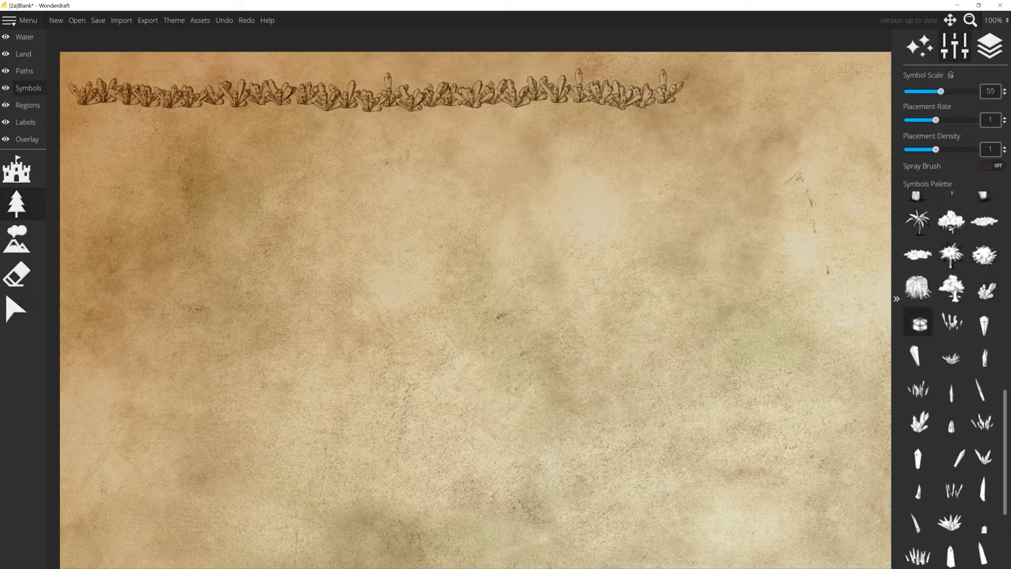
drag(74, 134, 671, 135)
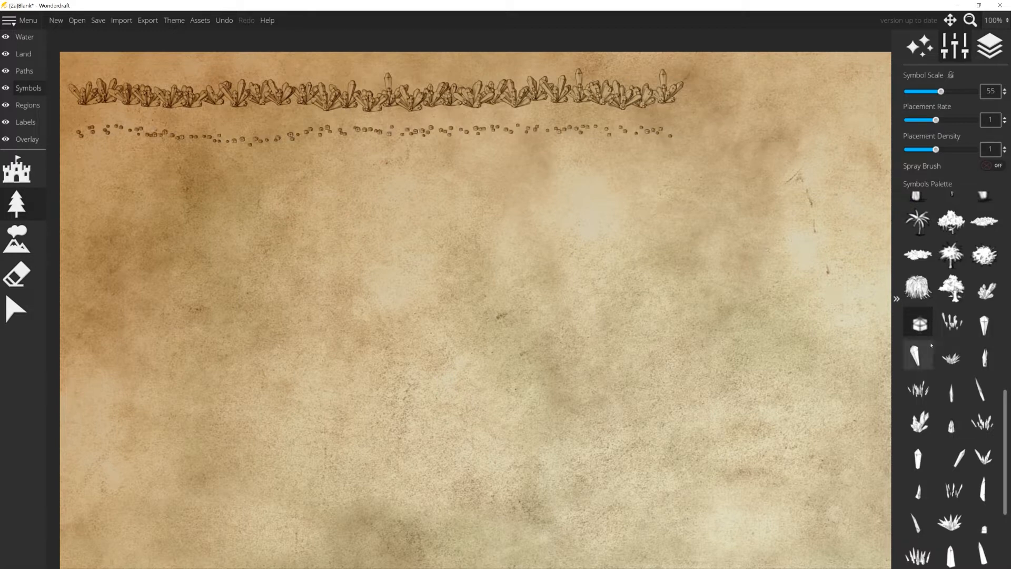
click(956, 328)
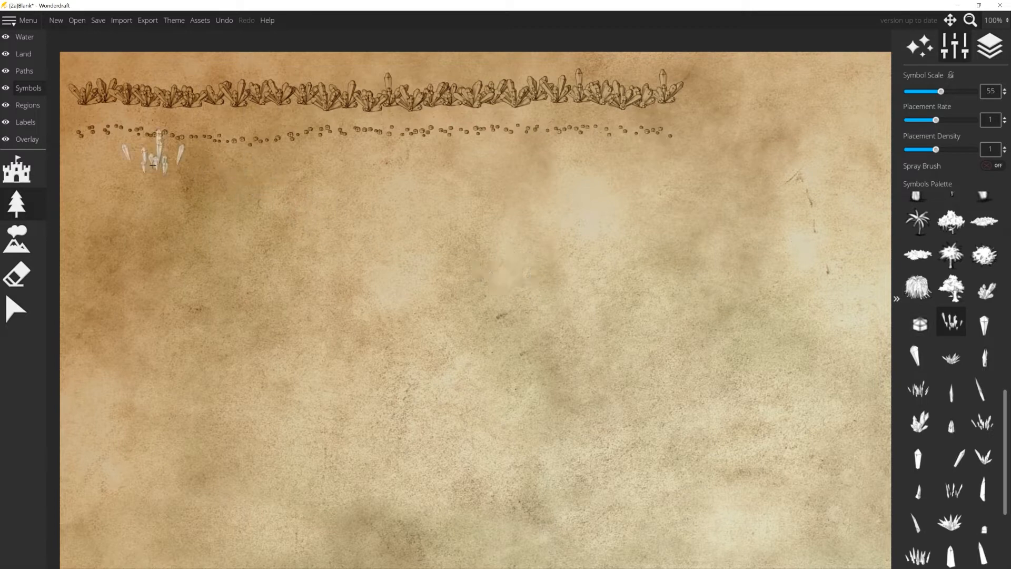
click(96, 166)
mouse_move(95, 166)
mouse_down()
mouse_move(291, 180)
mouse_move(536, 173)
mouse_move(568, 188)
mouse_move(533, 196)
mouse_move(460, 185)
mouse_move(428, 218)
mouse_move(471, 242)
mouse_move(519, 221)
mouse_up()
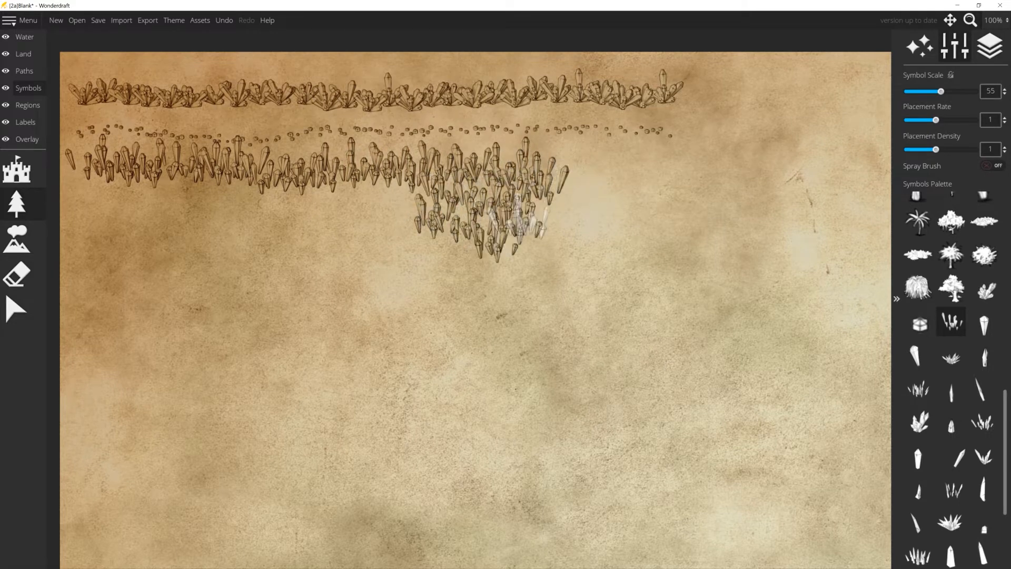
key(ctrl+z)
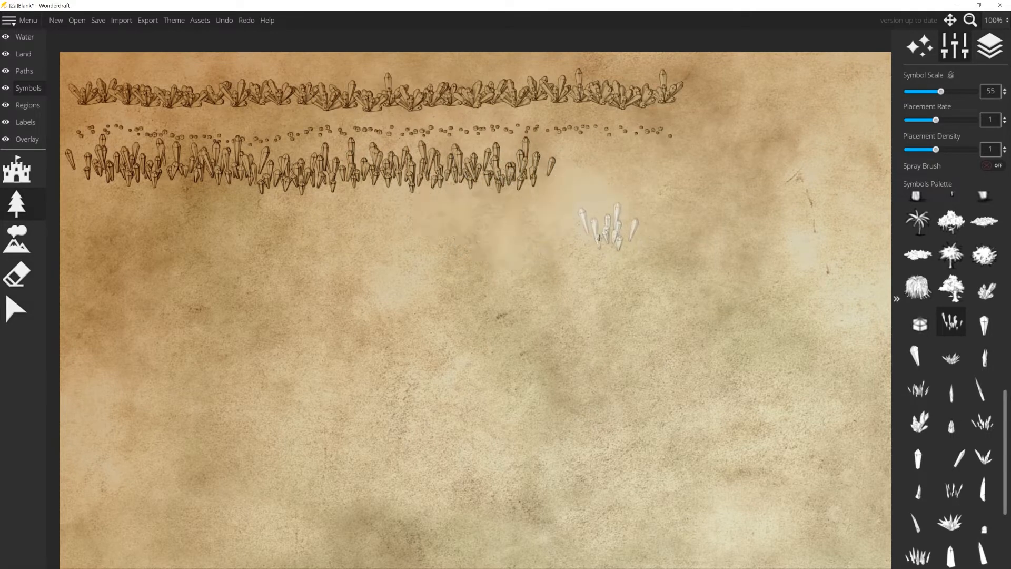
drag(561, 169, 709, 179)
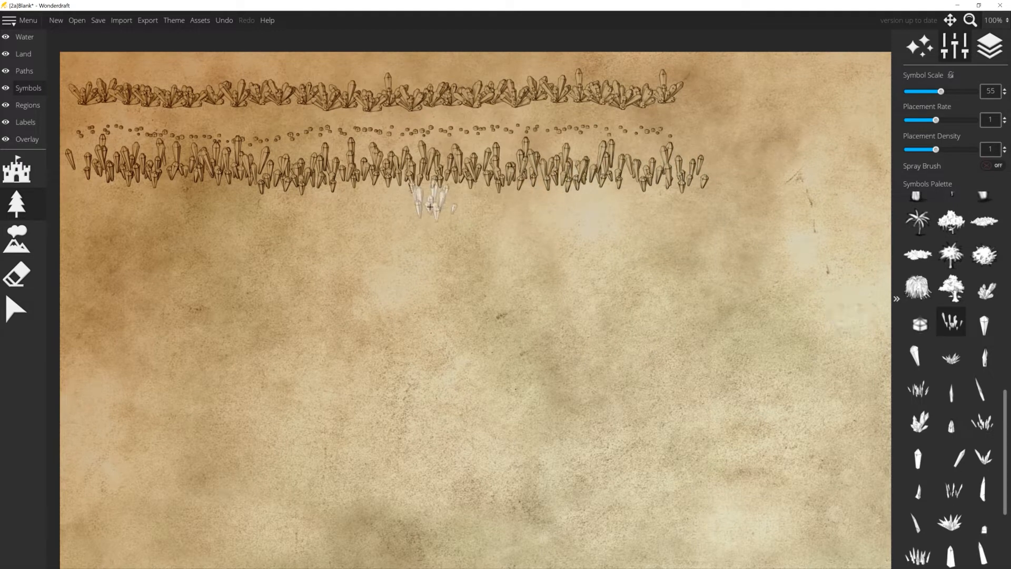
- Paint a row of single upright crystals below the pillar groups and a row of single tilted crystals beneath it
click(985, 323)
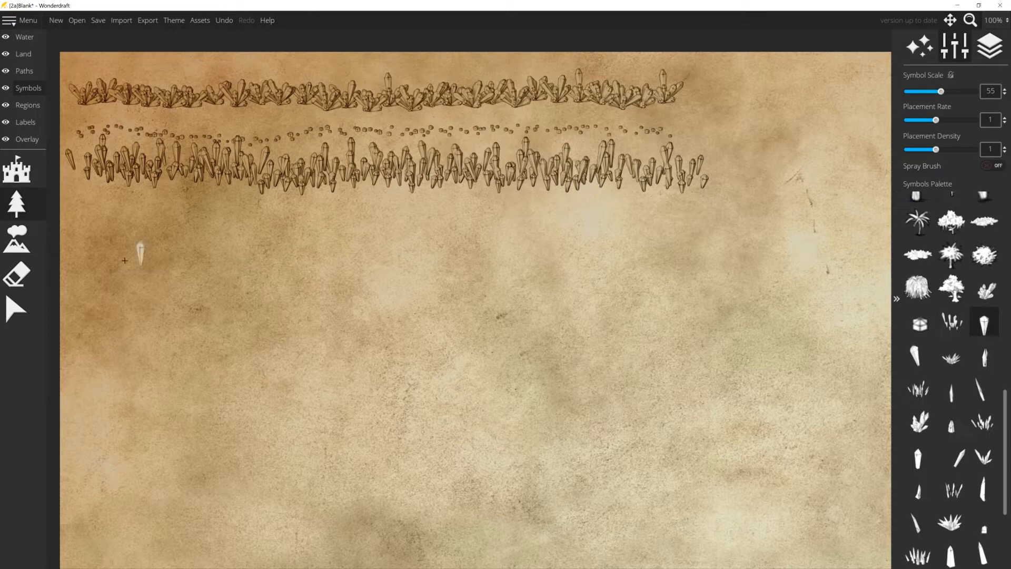
drag(78, 213, 707, 223)
click(916, 358)
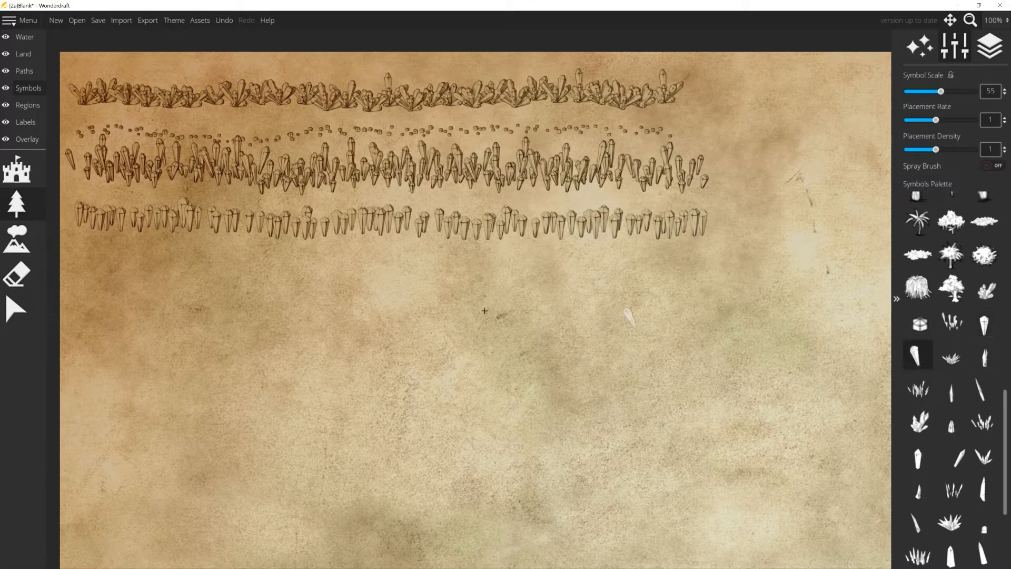
mouse_move(71, 257)
mouse_down()
mouse_move(259, 265)
mouse_move(706, 250)
mouse_up()
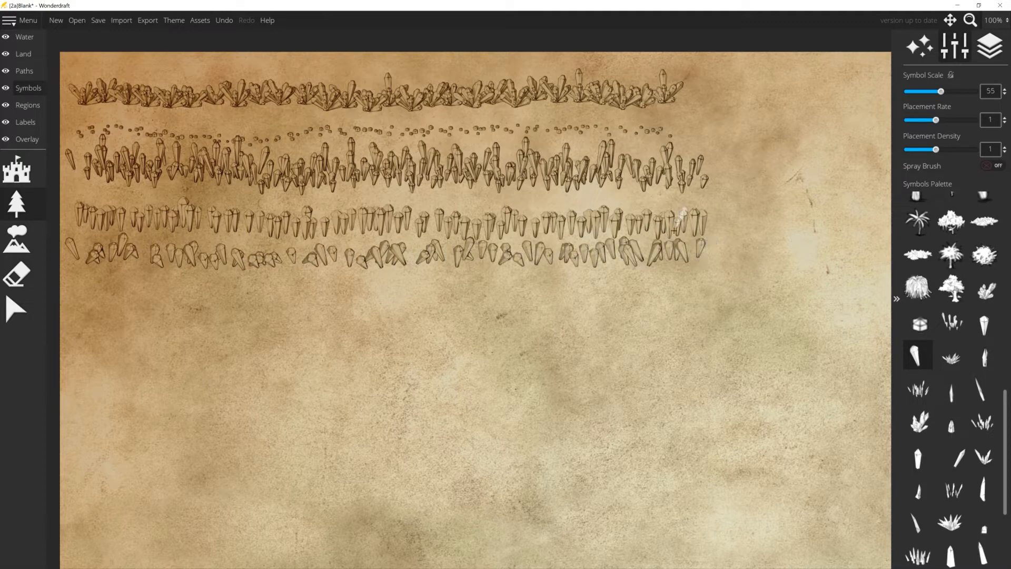
- Paint a row of spiky crystal clusters below the tilted crystals, undoing the stray stamp beside the first row
click(956, 362)
click(716, 92)
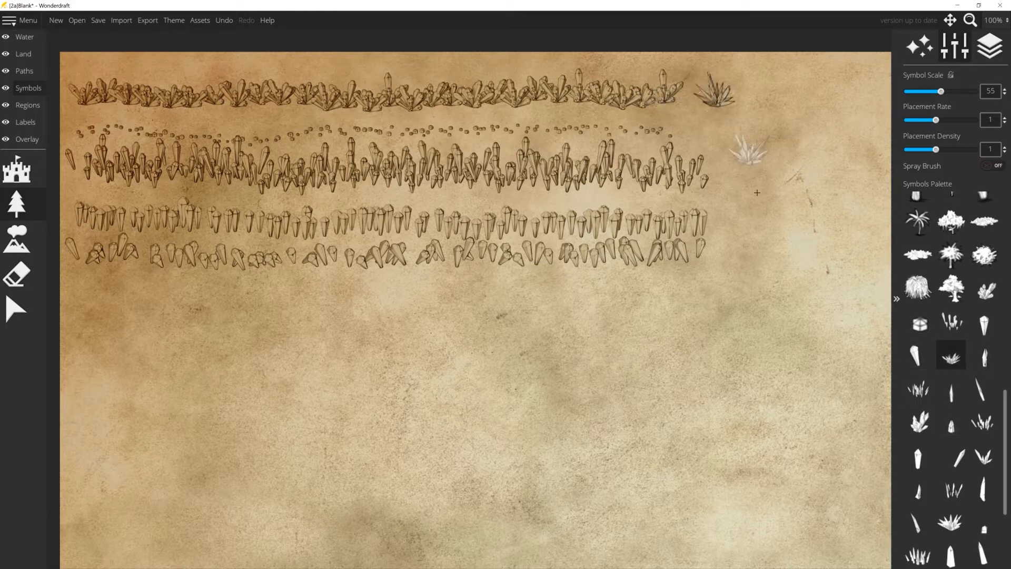
key(ctrl+z)
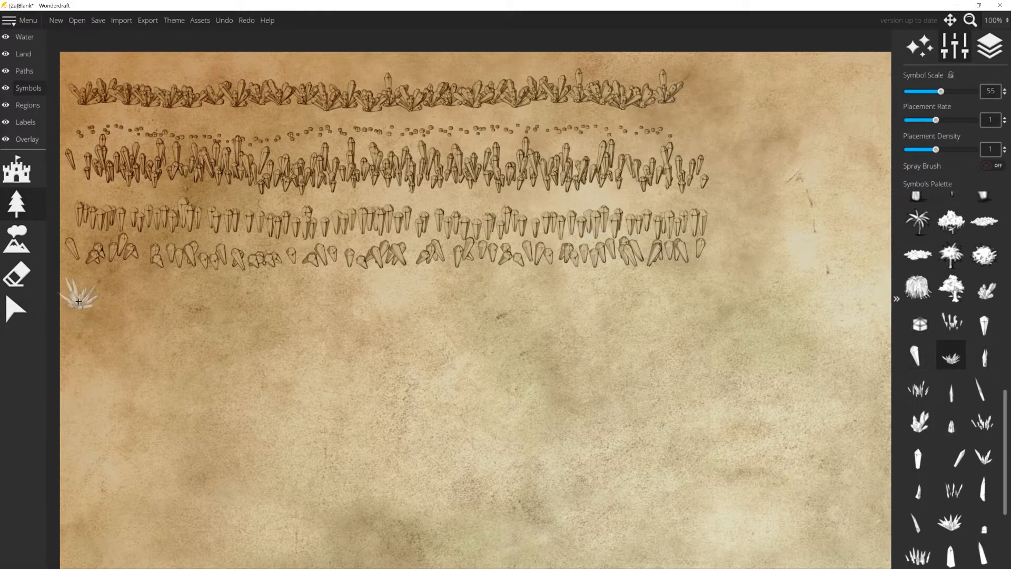
mouse_move(79, 301)
mouse_down()
mouse_move(219, 286)
mouse_move(706, 289)
mouse_up()
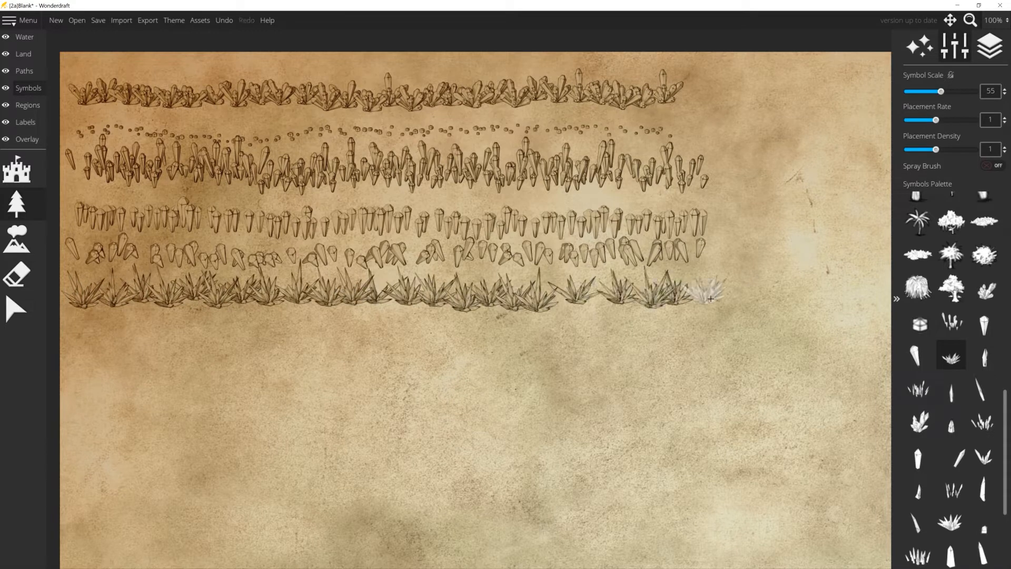
- Paint a row of tiny pointed crystals below the spiky clusters and a row of thin shard groups beneath it
click(974, 360)
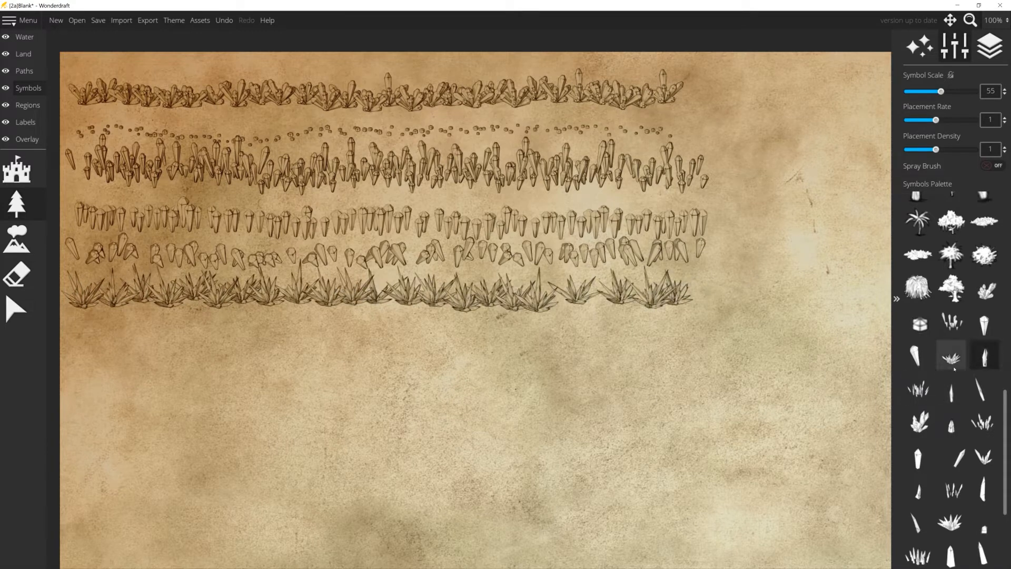
drag(71, 323, 703, 323)
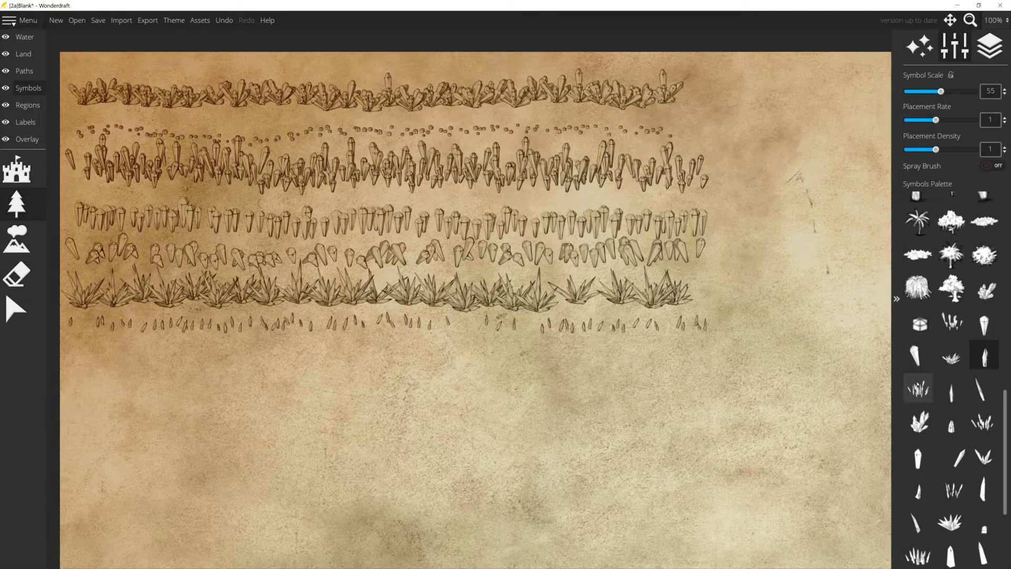
click(918, 389)
drag(88, 355, 685, 351)
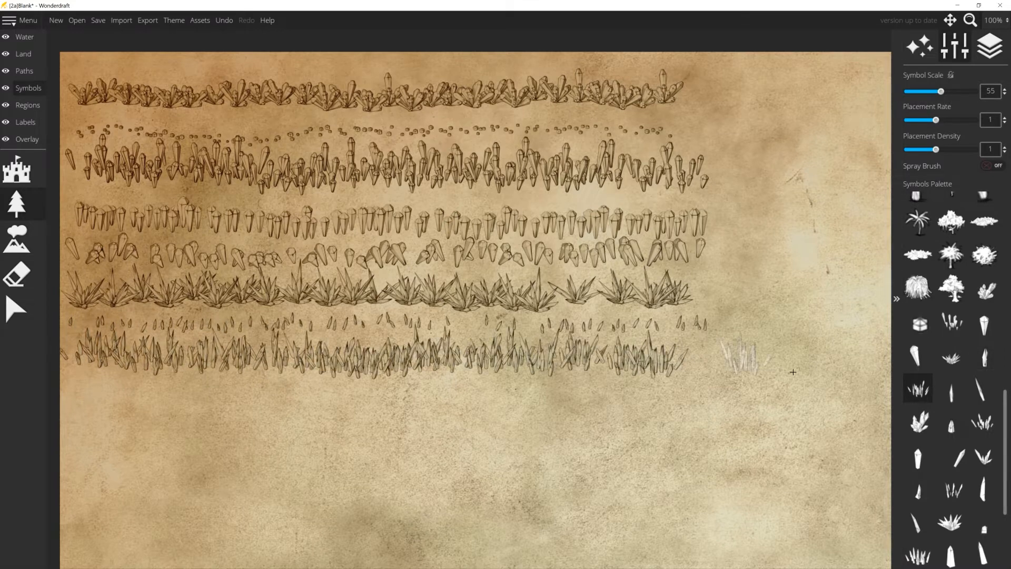
- Paint a row of single upright needle crystals below the shard groups and a row of tilted needle crystals beneath it
click(951, 389)
drag(79, 405, 685, 398)
click(983, 389)
mouse_move(77, 417)
mouse_down()
mouse_move(454, 420)
mouse_move(710, 414)
mouse_up()
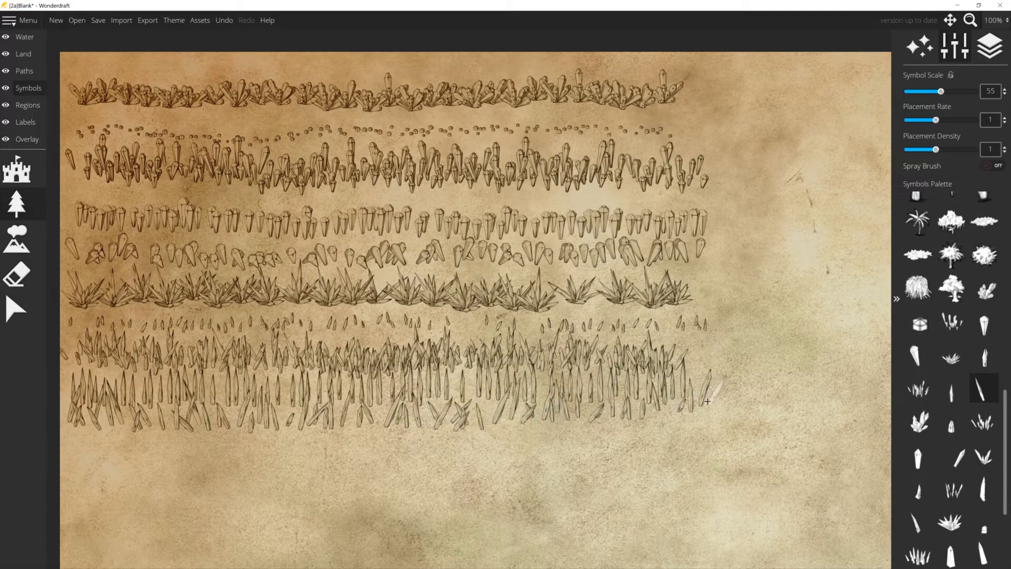
- Paint a row of broad-bladed crystal clusters below the tilted needles and a row of tiny stubby crystals beneath it
drag(618, 441, 643, 148)
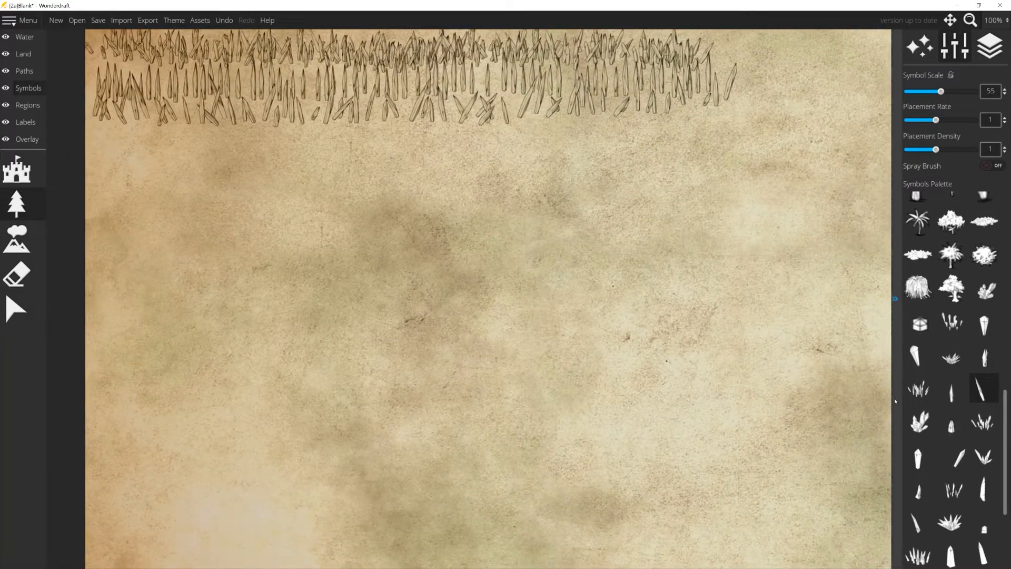
click(919, 422)
mouse_move(113, 147)
mouse_down()
mouse_move(292, 153)
mouse_move(603, 131)
mouse_up()
click(951, 424)
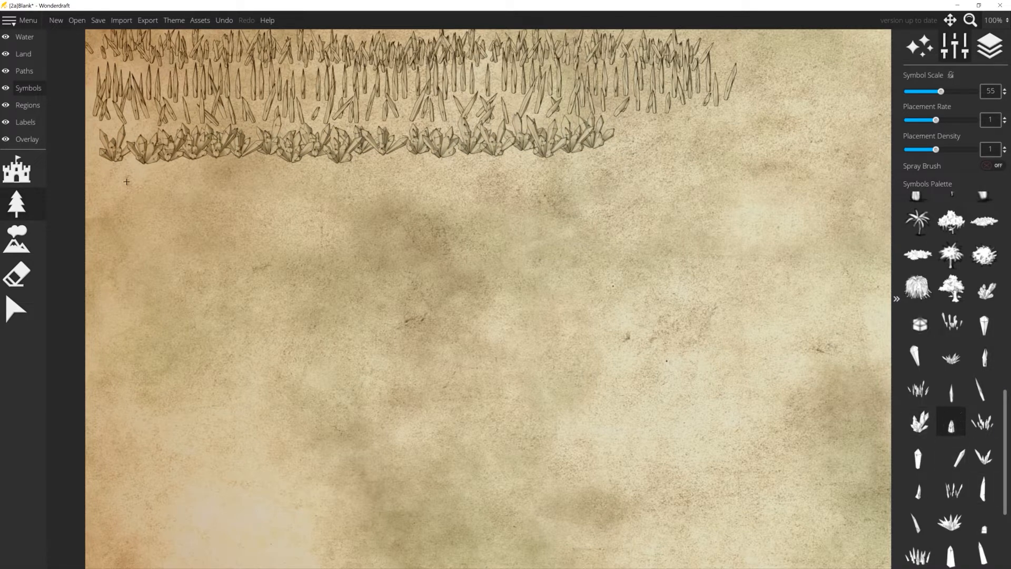
drag(402, 181, 516, 177)
- Paint a row of scattered pointed crystal groups below the stubby crystals and a row of single upright faceted crystals beneath it
click(984, 422)
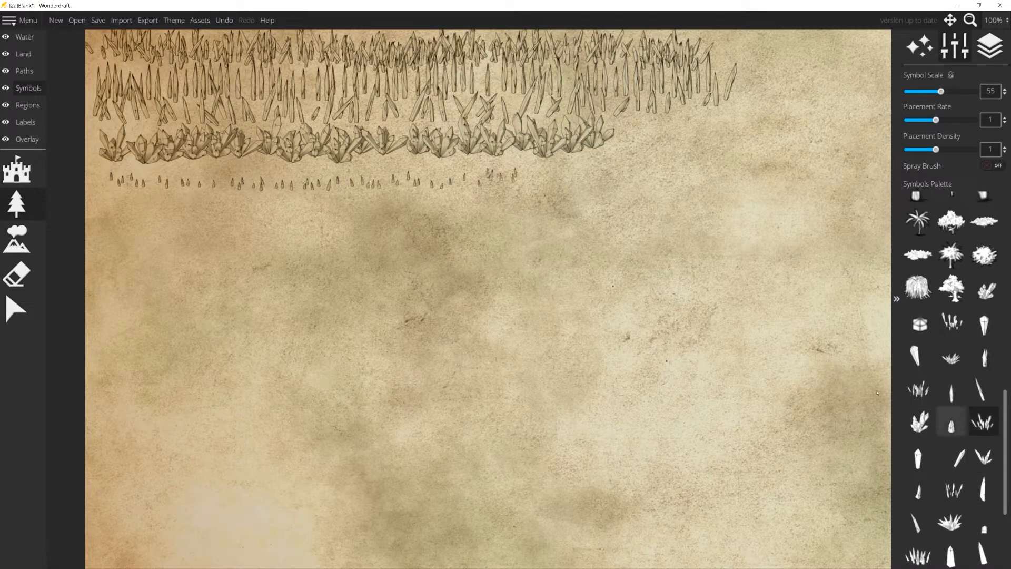
drag(113, 211, 589, 205)
click(919, 462)
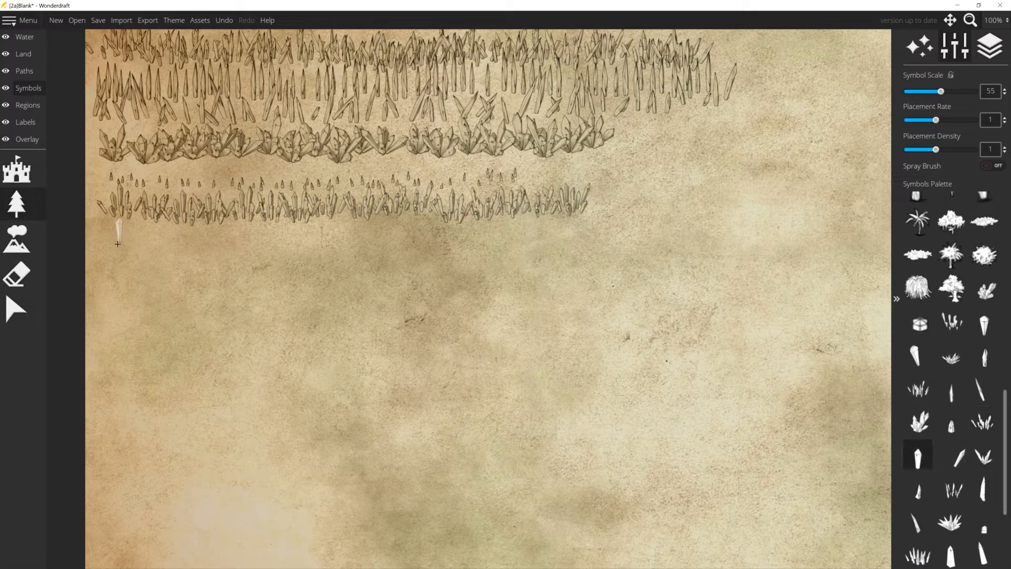
mouse_move(117, 244)
mouse_down()
mouse_move(464, 256)
mouse_move(719, 240)
mouse_up()
- Paint a row of tilted faceted crystals below the upright ones and a row of wide-spread crystal clusters beneath it
click(952, 456)
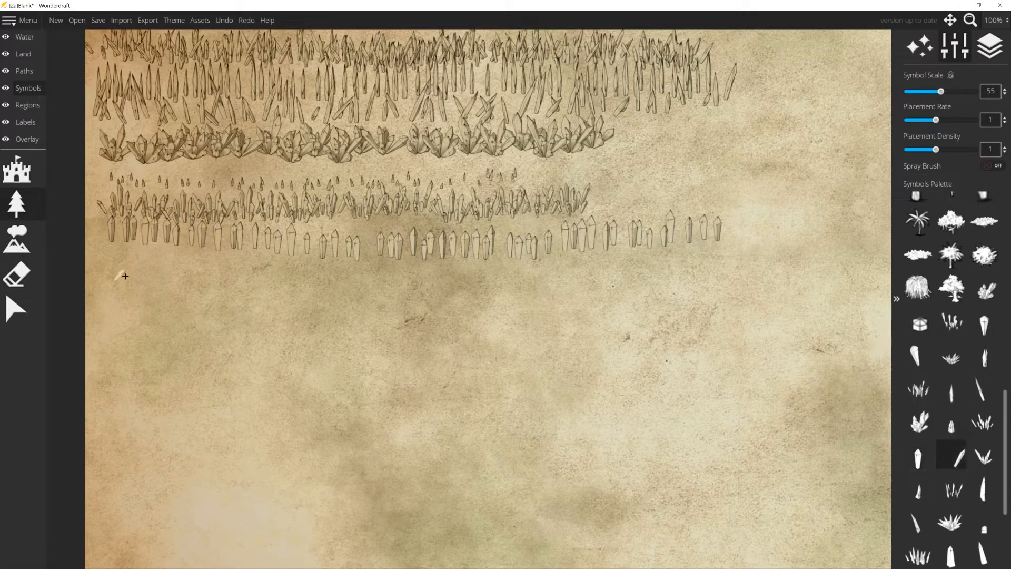
mouse_move(125, 267)
mouse_down()
mouse_move(479, 275)
mouse_move(746, 270)
mouse_up()
click(984, 456)
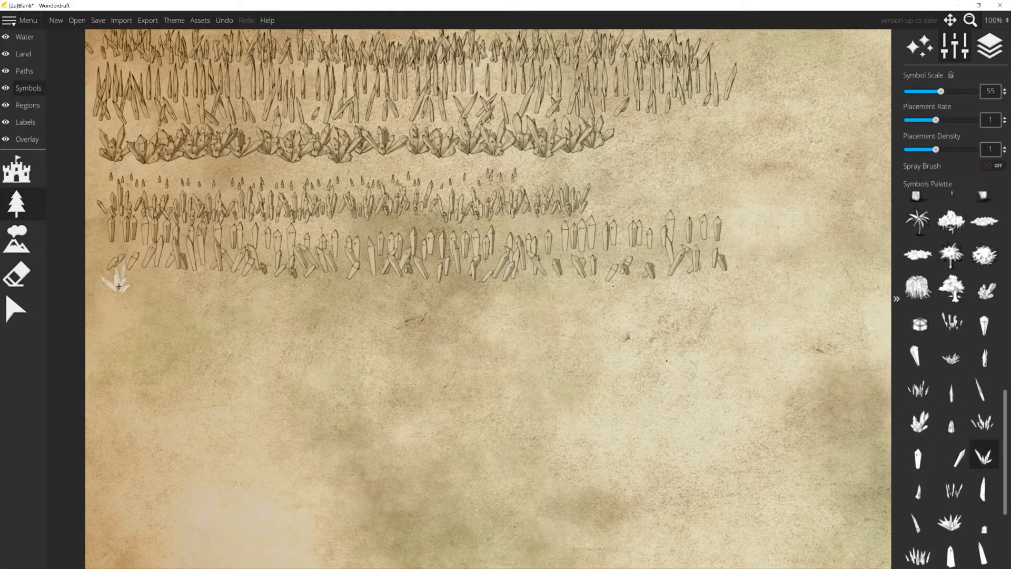
mouse_move(117, 279)
mouse_down()
mouse_move(170, 290)
mouse_move(740, 296)
mouse_up()
- Paint a row of tiny curved crystals below the wide-spread clusters and a row of thin crystal groups beneath it
click(918, 490)
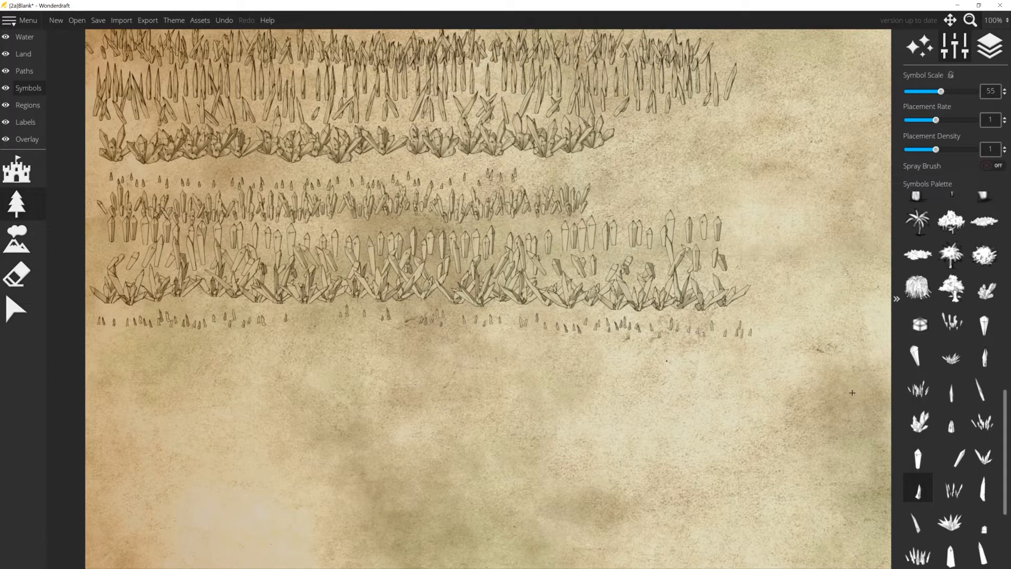
click(953, 488)
mouse_move(748, 350)
mouse_down()
mouse_move(551, 367)
mouse_move(99, 352)
mouse_up()
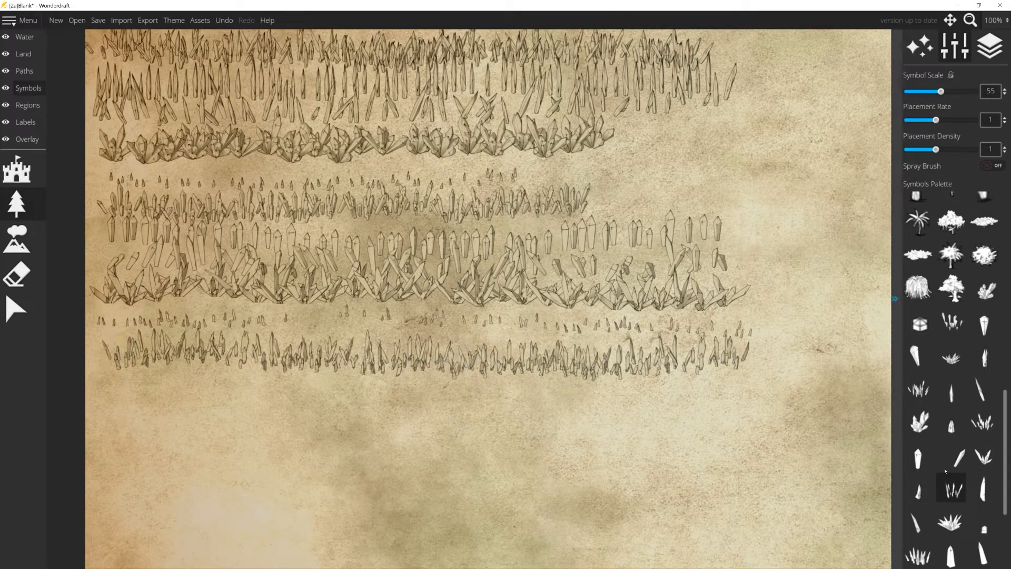
- Paint a row of single upright blade crystals below the thin crystal groups and a row of tilted blade crystals beneath it
click(984, 489)
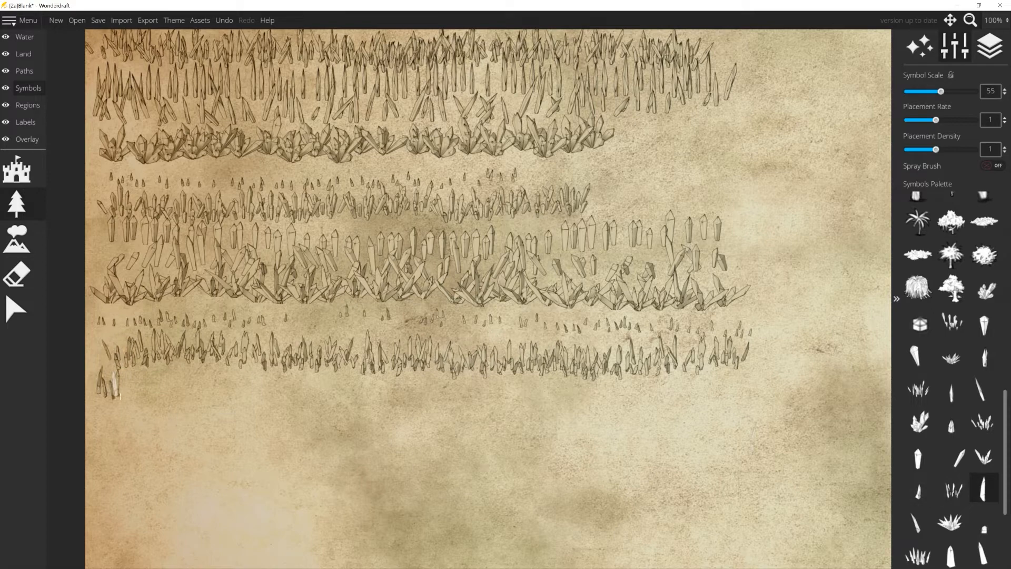
mouse_move(120, 395)
mouse_down()
mouse_move(706, 393)
mouse_move(746, 395)
mouse_up()
click(918, 522)
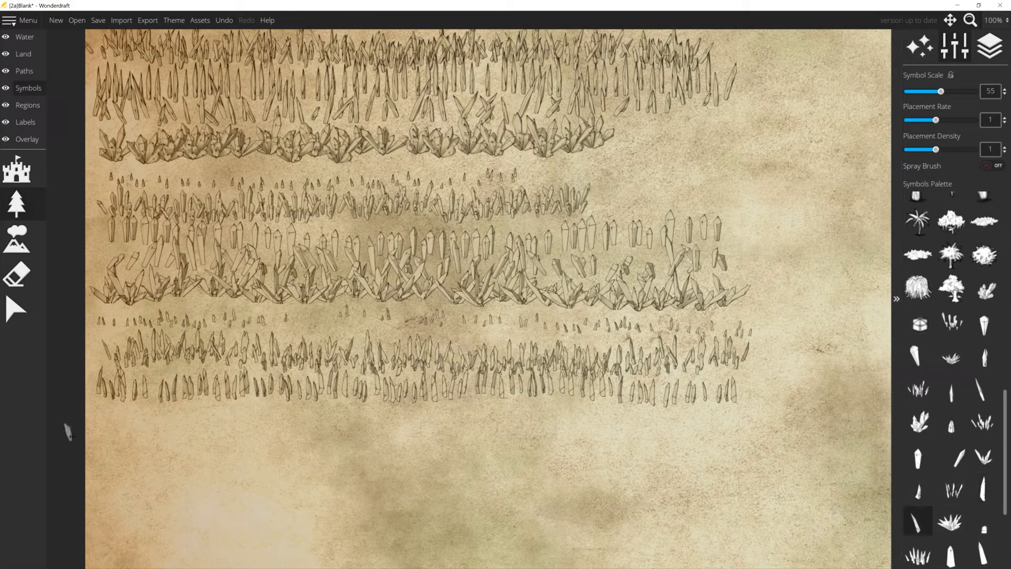
mouse_move(101, 429)
mouse_down()
mouse_move(278, 413)
mouse_move(335, 424)
mouse_move(635, 422)
mouse_move(712, 436)
mouse_up()
- Set the symbol scale to 35 and paint a row of fan-shaped crystal clusters below the tilted blade crystals
scroll(709, 439, down, 5)
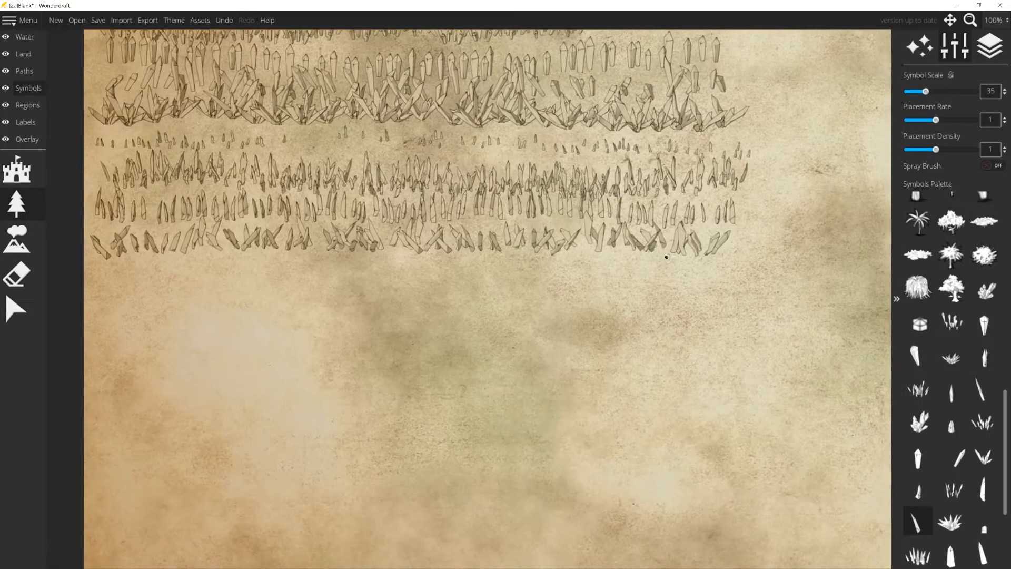
scroll(953, 411, down, 3)
click(955, 390)
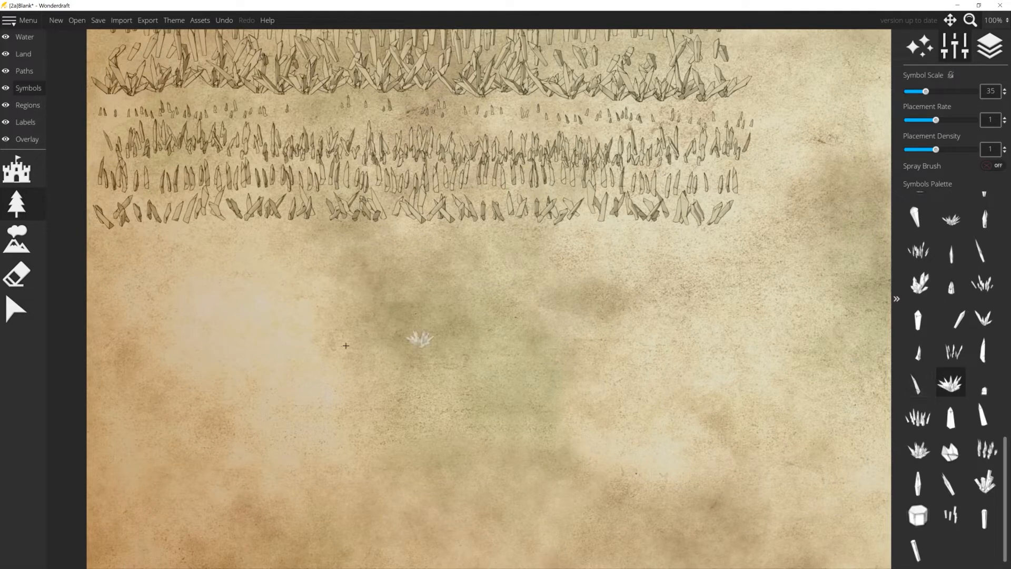
mouse_move(103, 254)
mouse_down()
mouse_move(503, 241)
mouse_move(724, 255)
mouse_up()
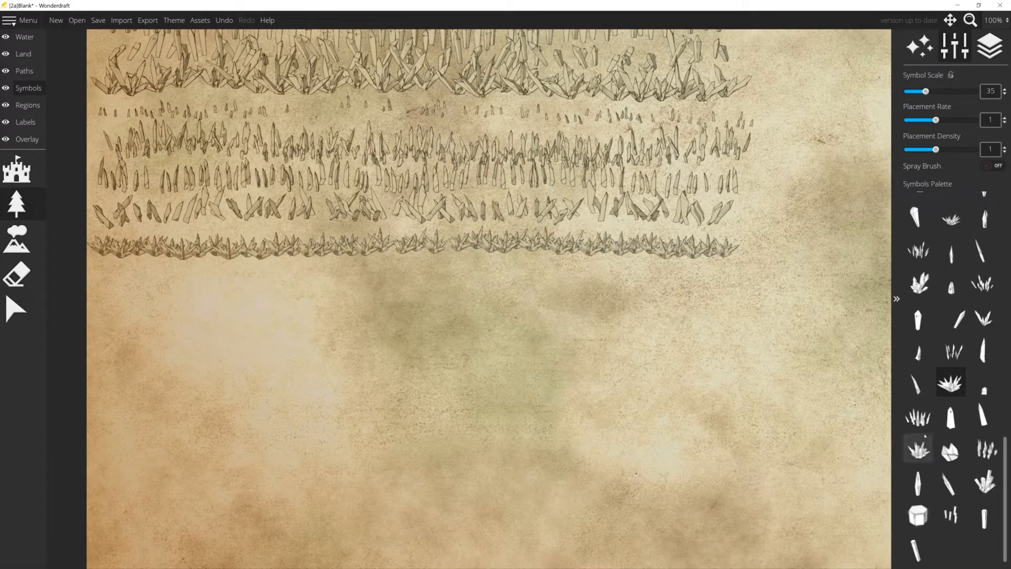
- Paint a row of tiny crystal stubs below the fan-shaped clusters and a dense row of pointed crystal groups beneath it
click(981, 387)
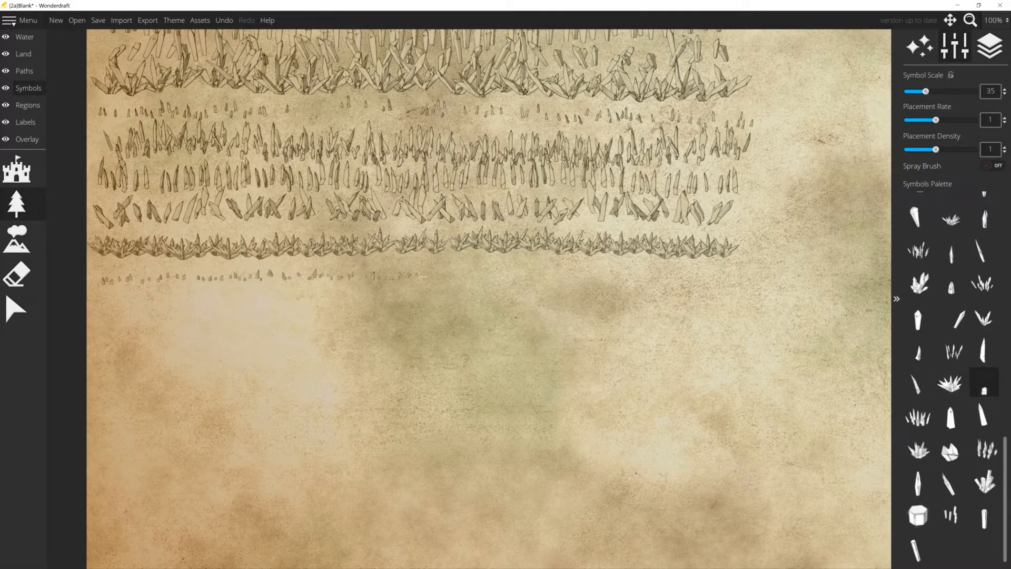
click(918, 416)
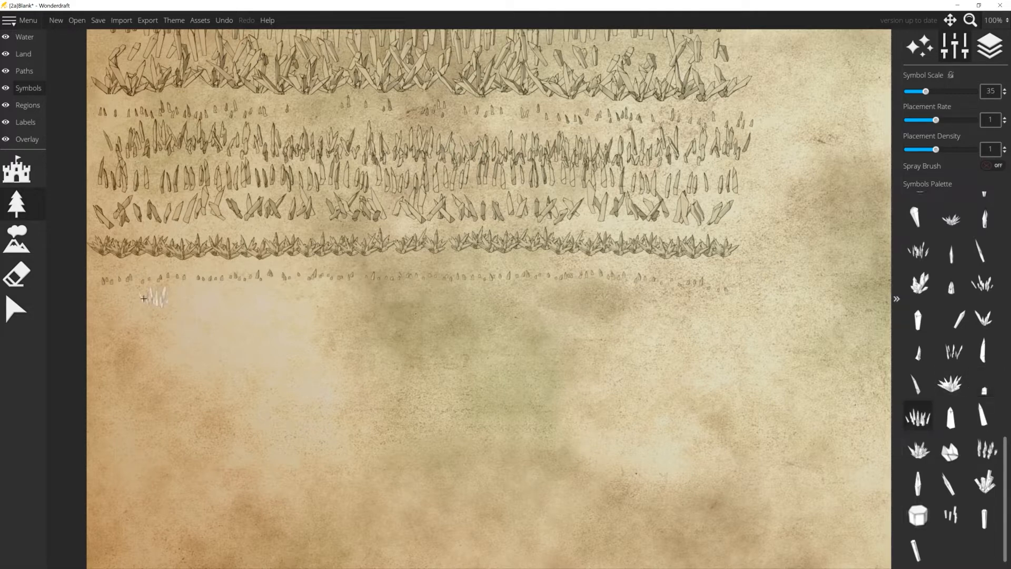
drag(110, 306, 716, 303)
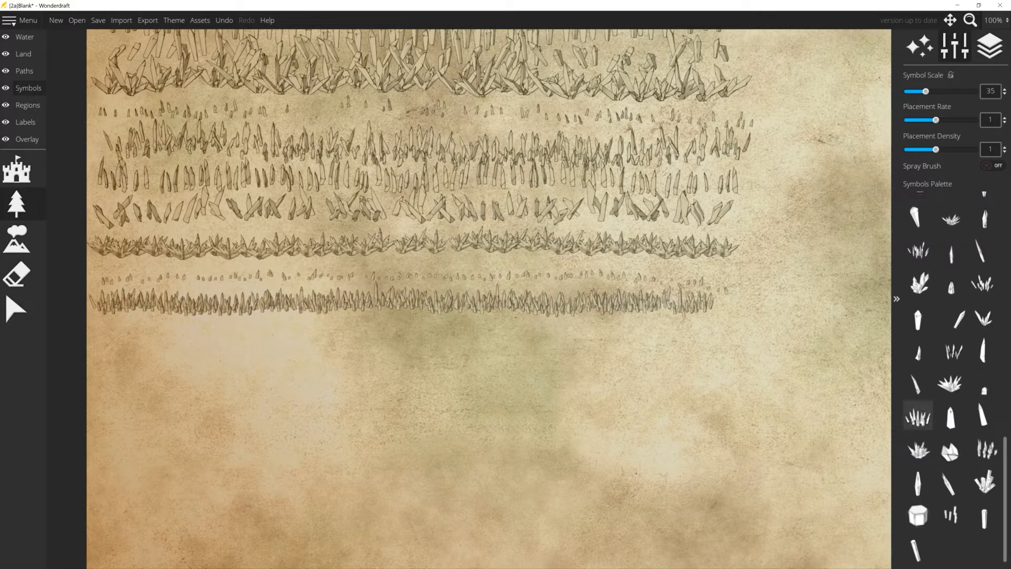
- Paint a row of upright obelisk crystals below the dense pointed groups and a row of tilted obelisk crystals beneath it
click(951, 417)
drag(181, 339, 713, 334)
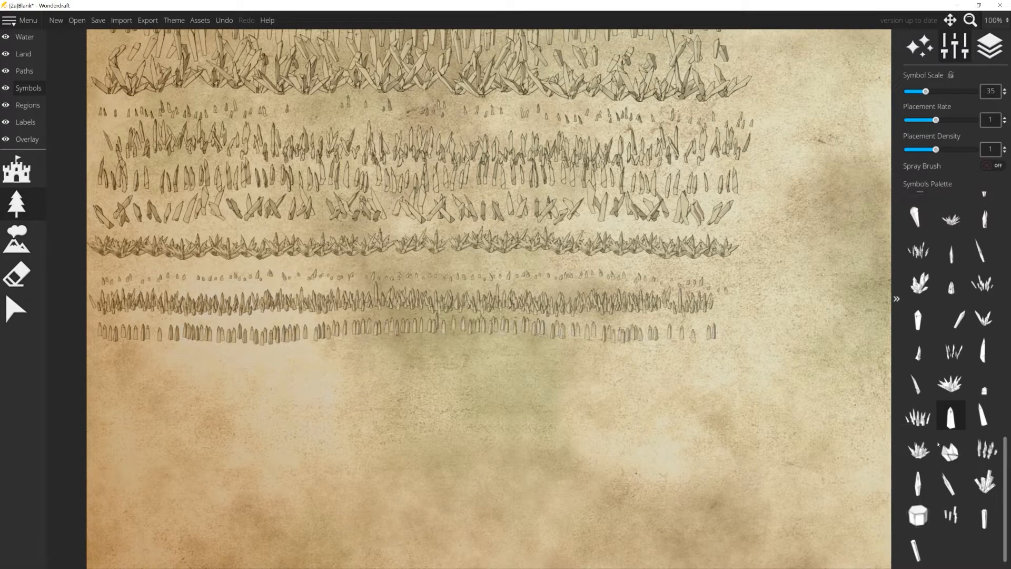
click(982, 416)
drag(107, 357, 196, 365)
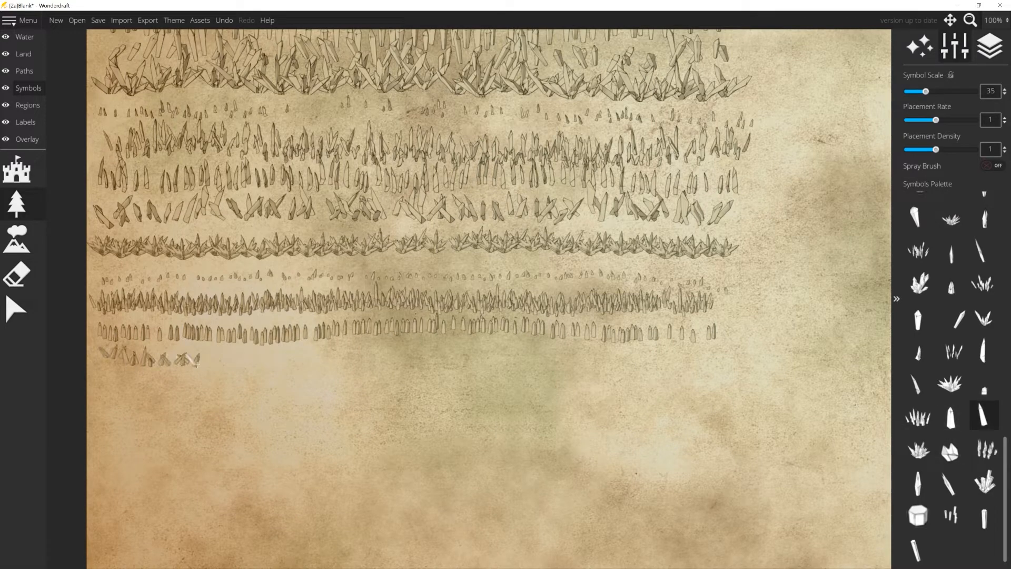
drag(288, 358, 720, 357)
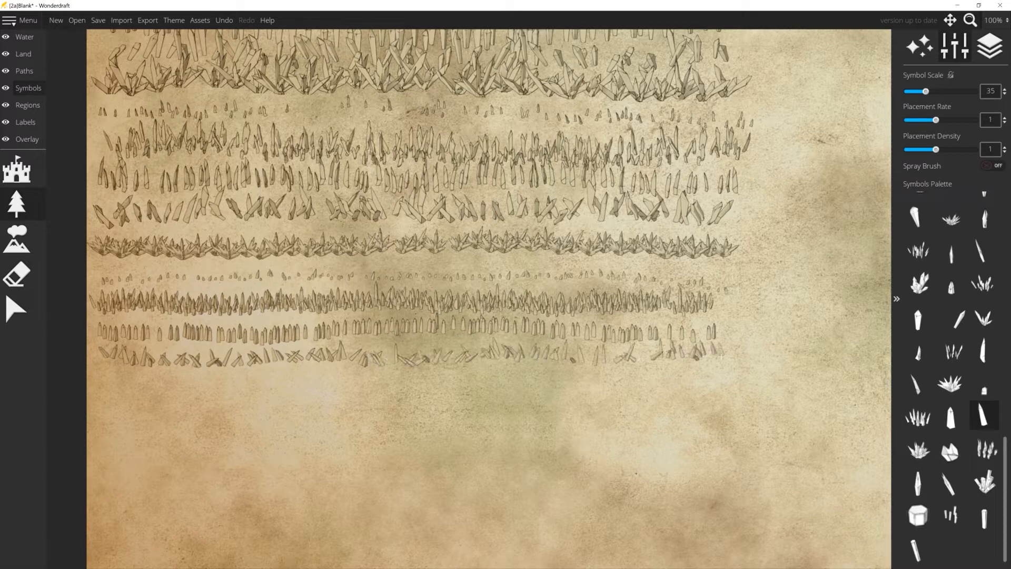
- Paint a row of thick spiky clusters at symbol scale 55 below the tilted obelisks, undoing the test stamp made at scale 100
click(926, 442)
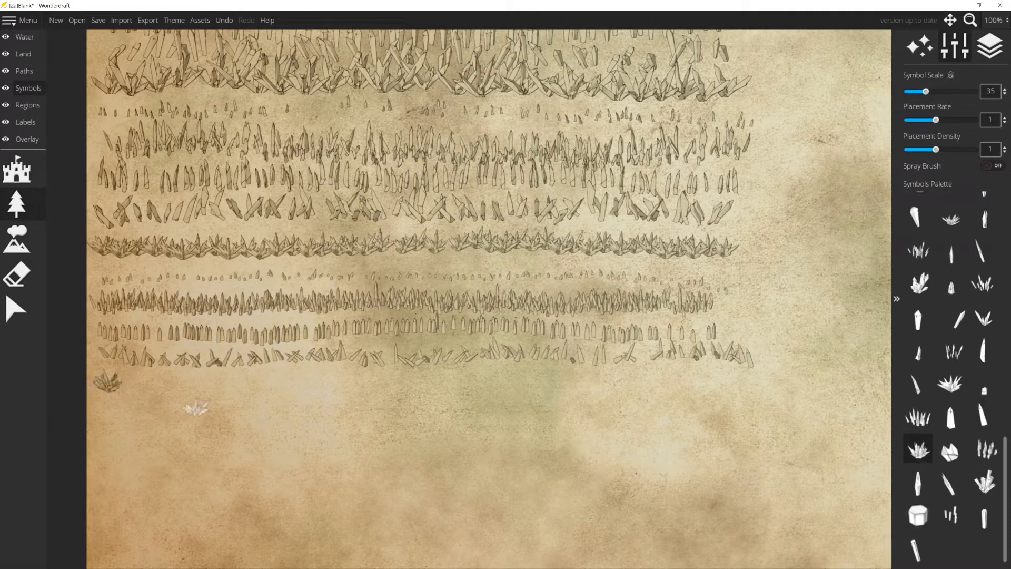
scroll(327, 418, up, 10)
click(380, 426)
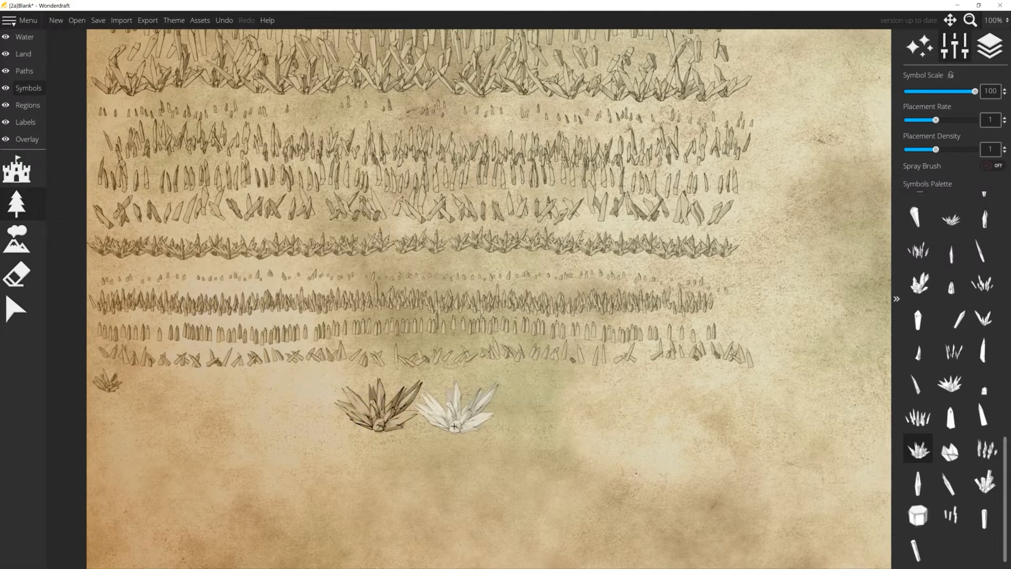
key(ctrl+z)
scroll(208, 389, down, 9)
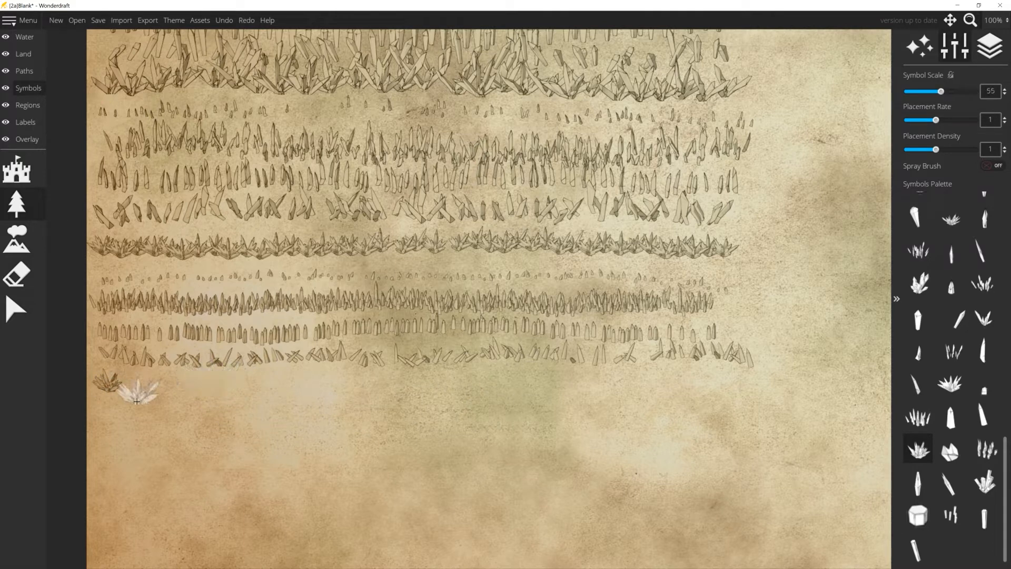
mouse_move(118, 387)
mouse_down()
mouse_move(529, 384)
mouse_move(727, 369)
mouse_up()
- Paint a row of small faceted crystal chunks below the thick spiky clusters and a row of double-pointed crystal groups beneath it
click(960, 463)
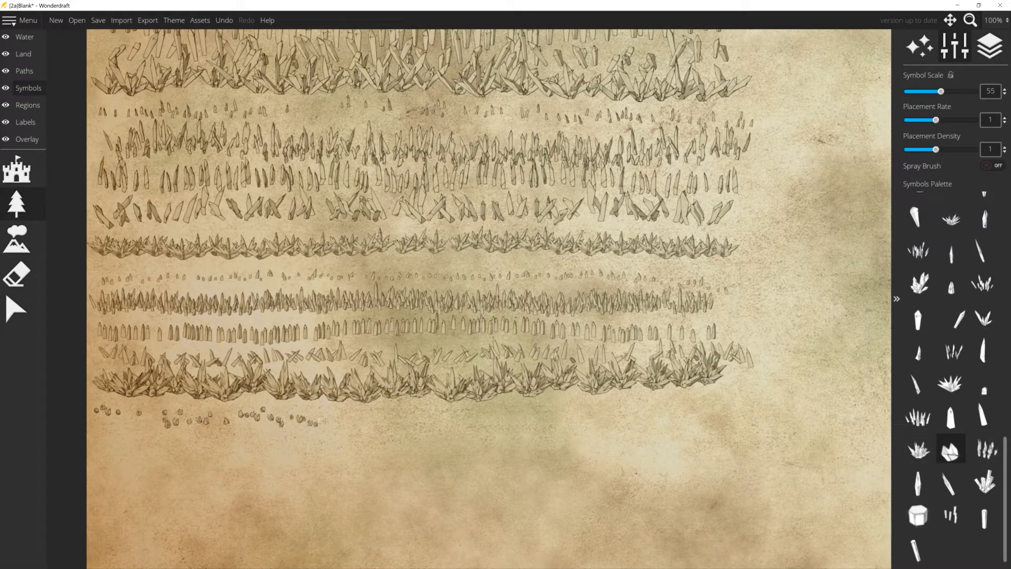
drag(712, 413, 771, 420)
click(985, 449)
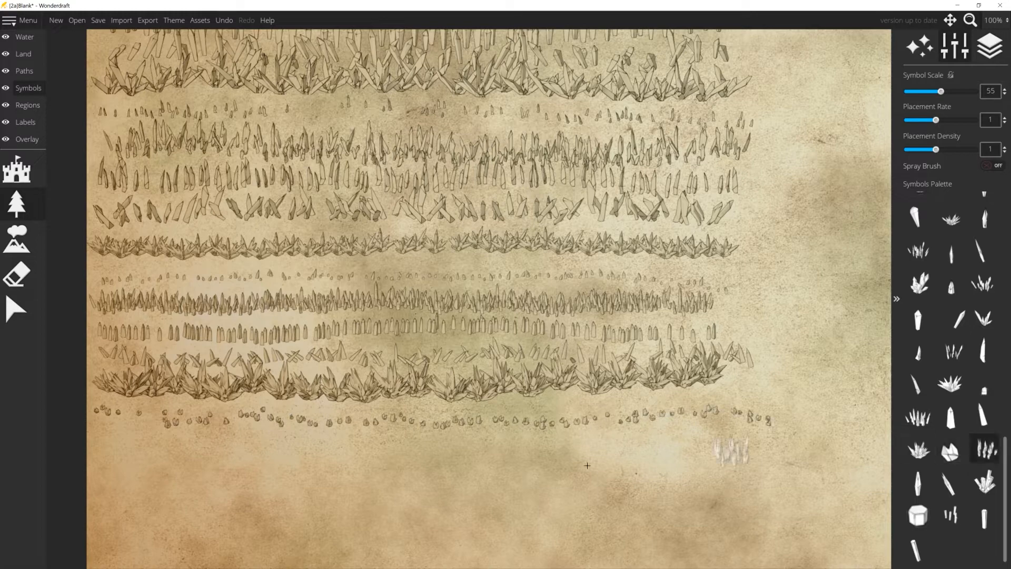
drag(108, 447, 848, 453)
- Paint a row of single upright double-pointed crystals below their groups and a row of tilted ones beneath it
click(918, 482)
mouse_move(114, 484)
mouse_down()
mouse_move(268, 500)
mouse_move(587, 487)
mouse_up()
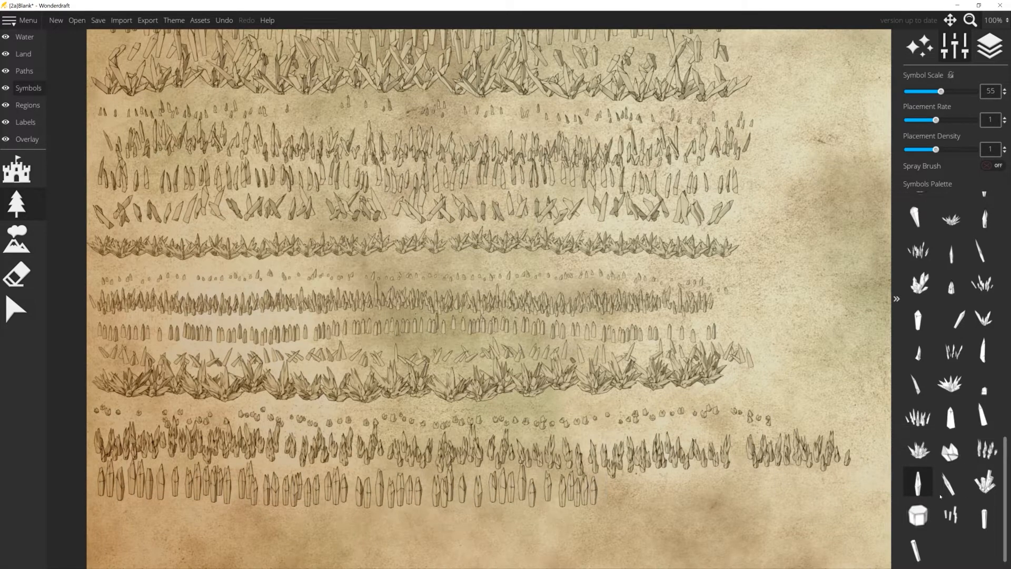
click(948, 482)
scroll(624, 378, down, 3)
mouse_move(78, 401)
mouse_down()
mouse_move(470, 414)
mouse_move(670, 405)
mouse_move(747, 417)
mouse_up()
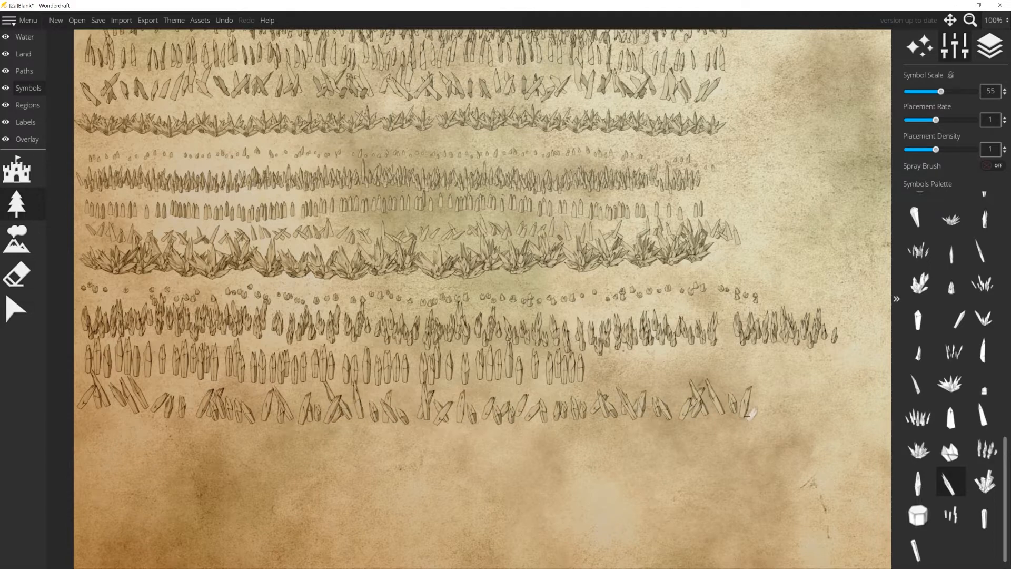
- Paint a row of flat-topped crystal clusters below the tilted double-pointed crystals and a row of small hexagonal blocks beneath it
scroll(664, 420, down, 2)
click(984, 482)
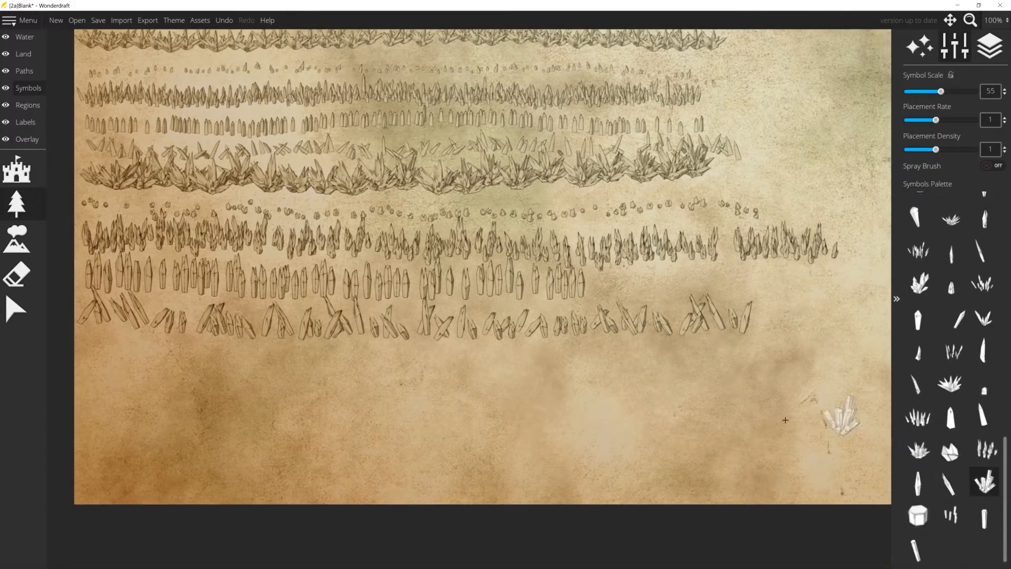
mouse_move(90, 362)
mouse_down()
mouse_move(385, 357)
mouse_move(736, 347)
mouse_move(790, 363)
mouse_up()
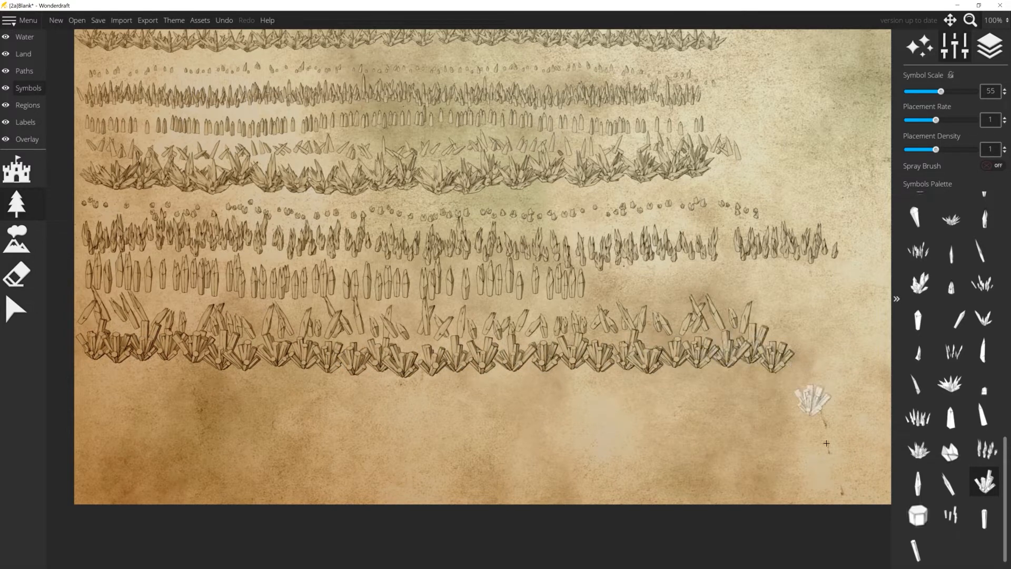
click(918, 514)
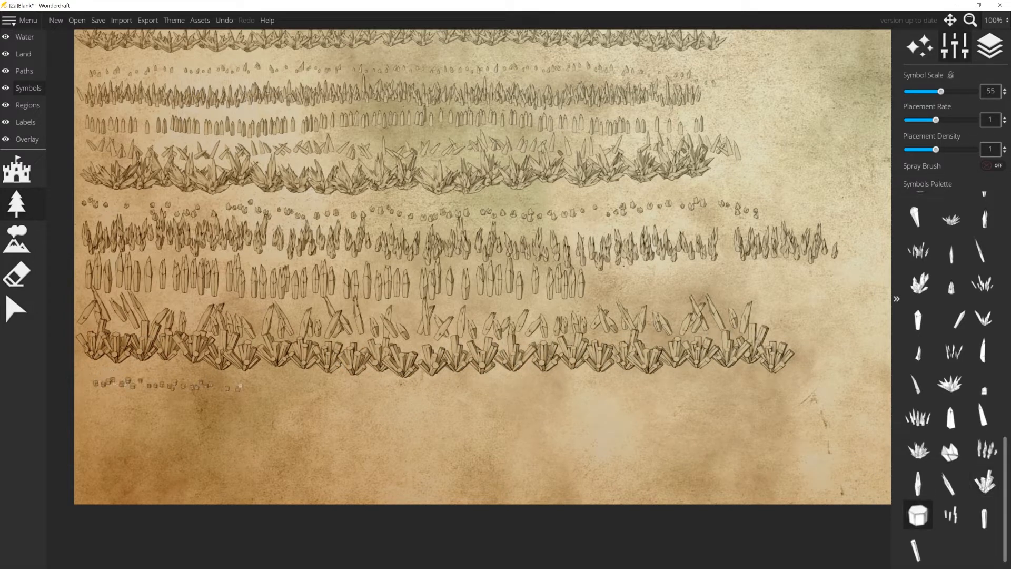
drag(669, 385, 744, 388)
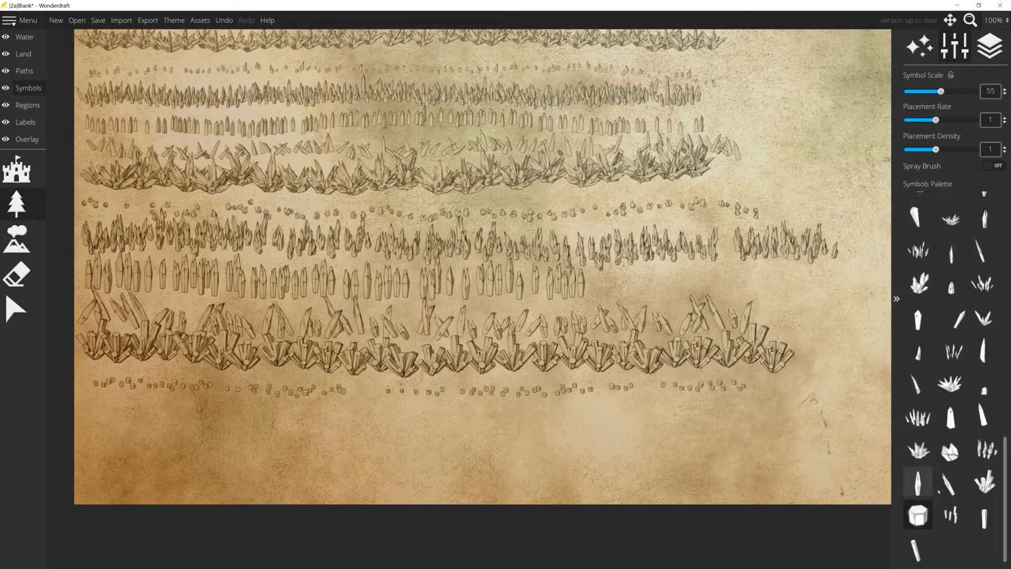
- Paint a row of flat-topped pillar groups below the small hexagonal blocks and a row of single upright pillars beneath it
click(951, 515)
drag(124, 419, 774, 416)
click(983, 517)
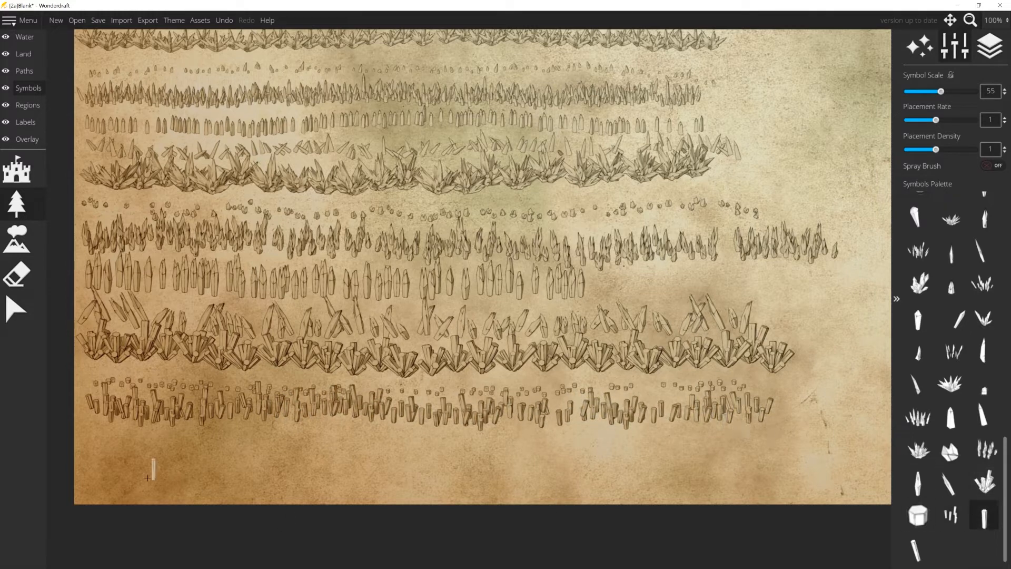
drag(116, 444, 721, 443)
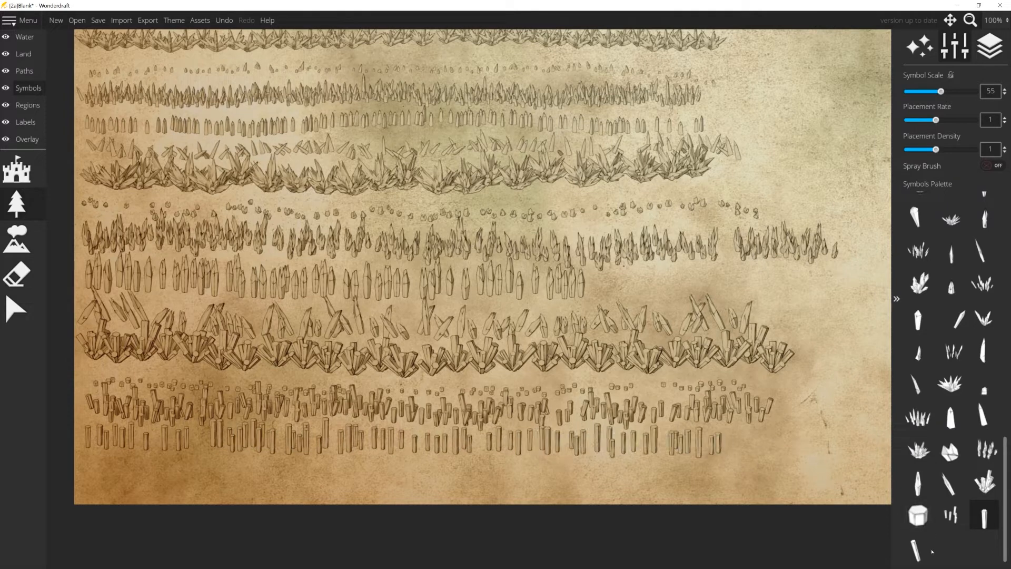
- Paint a row of tilted flat-topped pillars below the upright pillars, along the map's lower edge
click(916, 548)
mouse_move(161, 482)
mouse_down()
mouse_move(392, 490)
mouse_move(480, 478)
mouse_move(720, 478)
mouse_up()
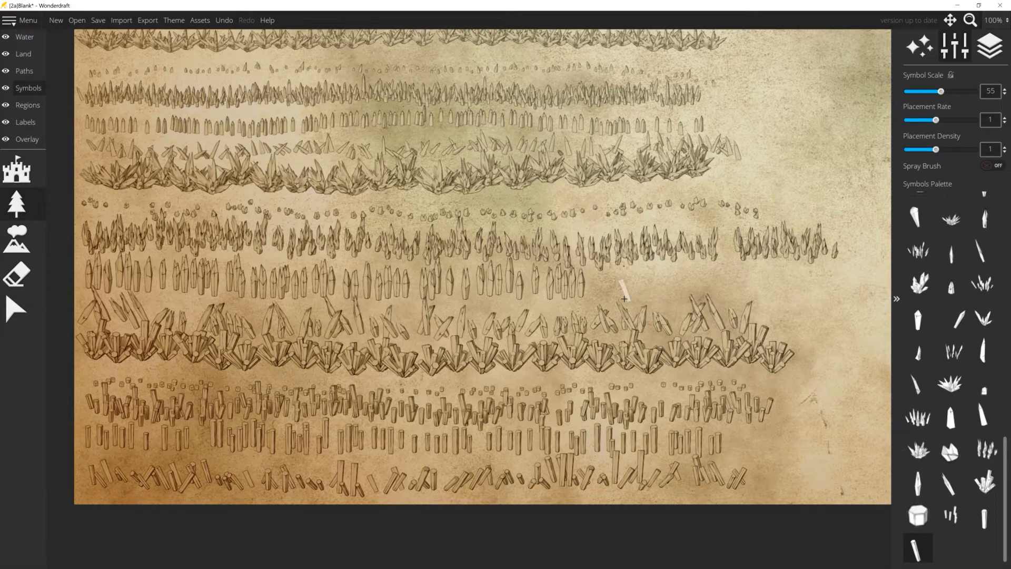
drag(536, 210, 574, 568)
drag(475, 262, 423, 364)
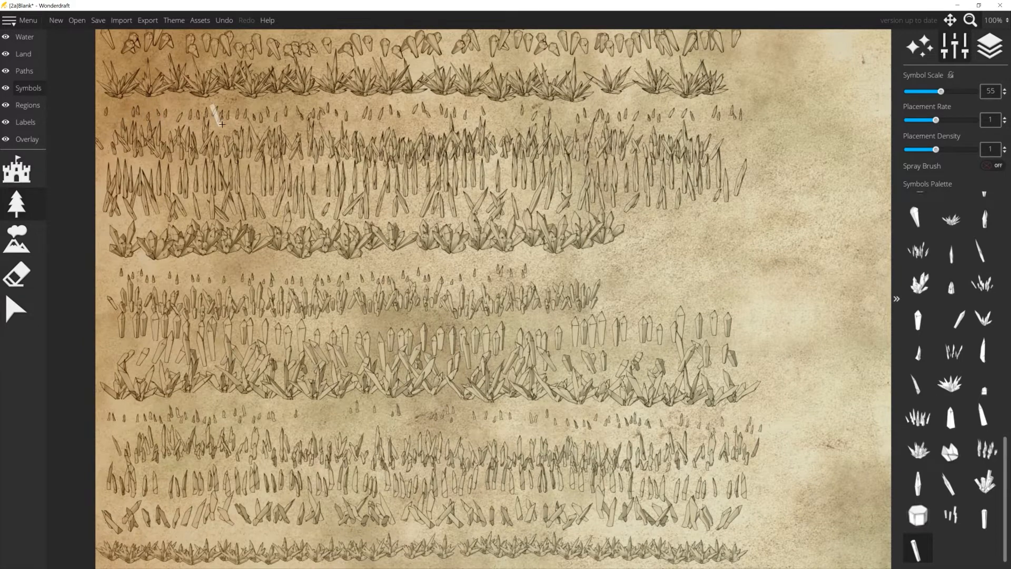
drag(468, 114, 391, 225)
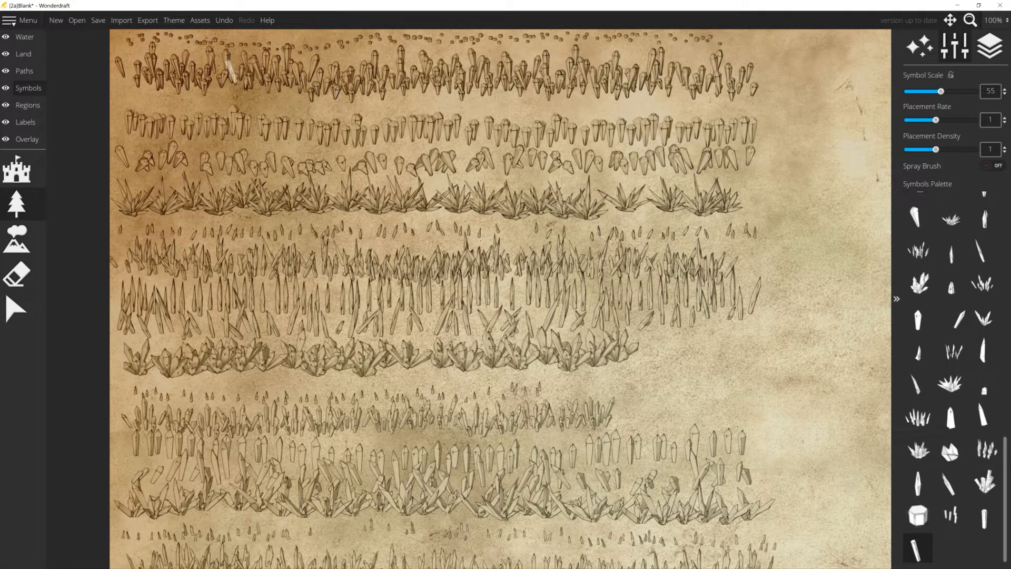
- Open The Crystal Lands Demo map and focus on its large central mountain range
click(29, 20)
click(98, 22)
click(17, 23)
mouse_move(50, 39)
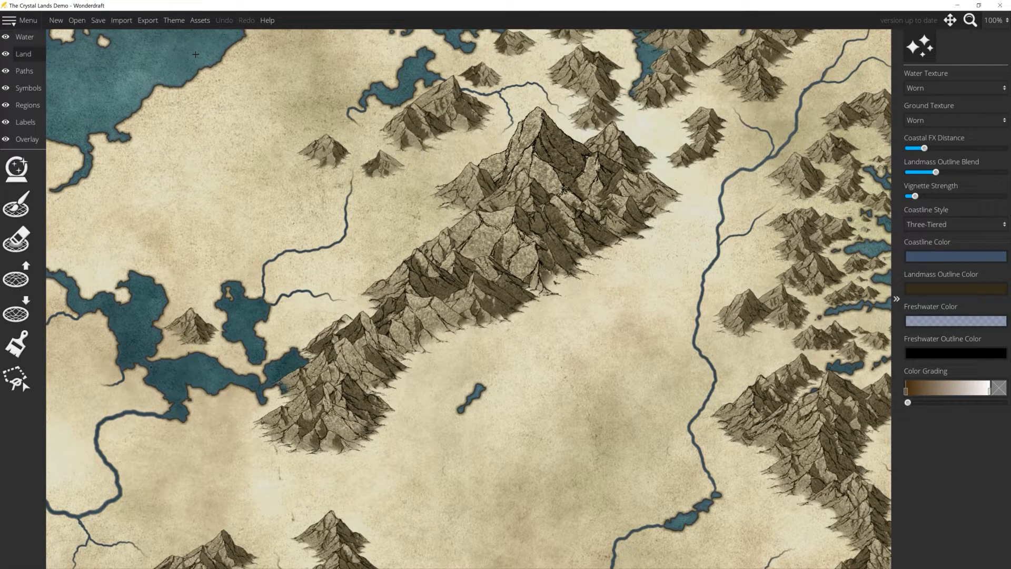
scroll(492, 235, down, 3)
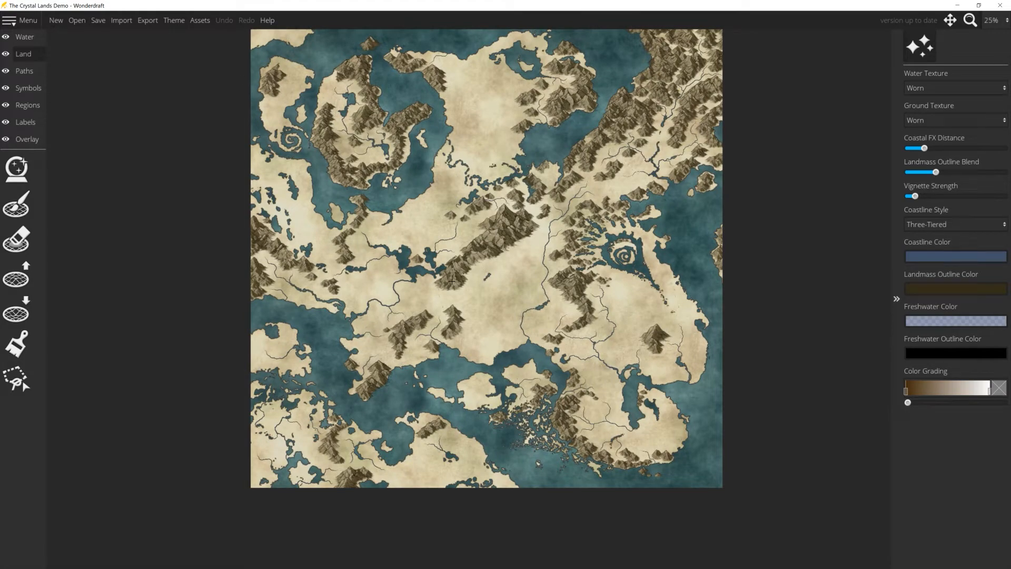
scroll(499, 267, up, 3)
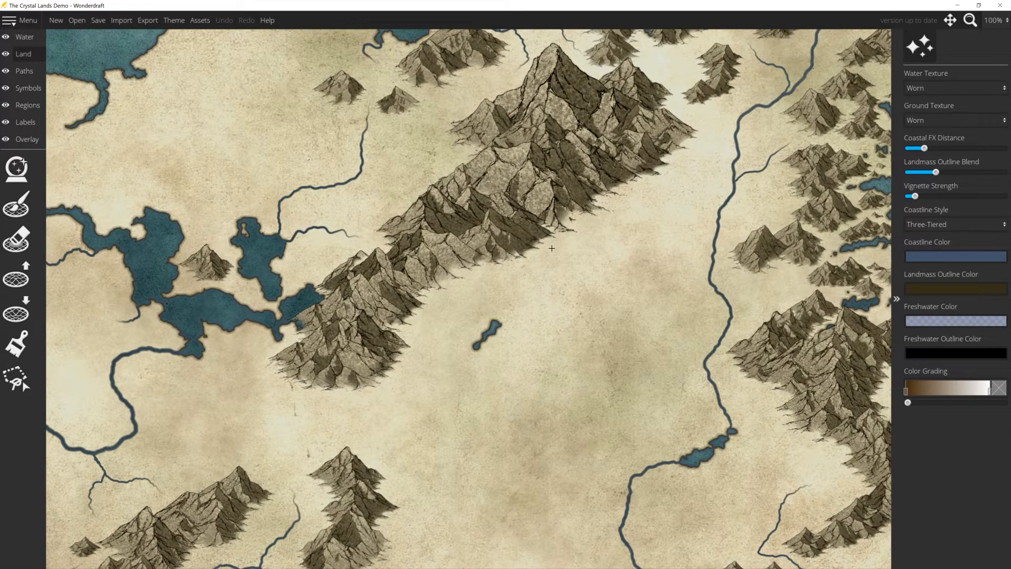
drag(552, 248, 463, 370)
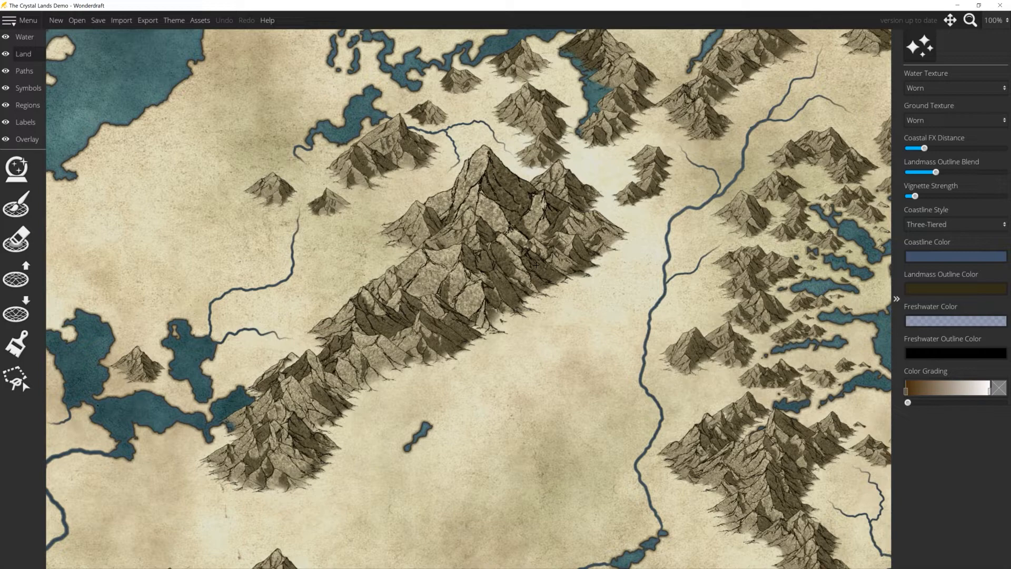
- Stamp long tilted crystal spikes at symbol scale 100 across the highest peak of the central mountain range
click(26, 88)
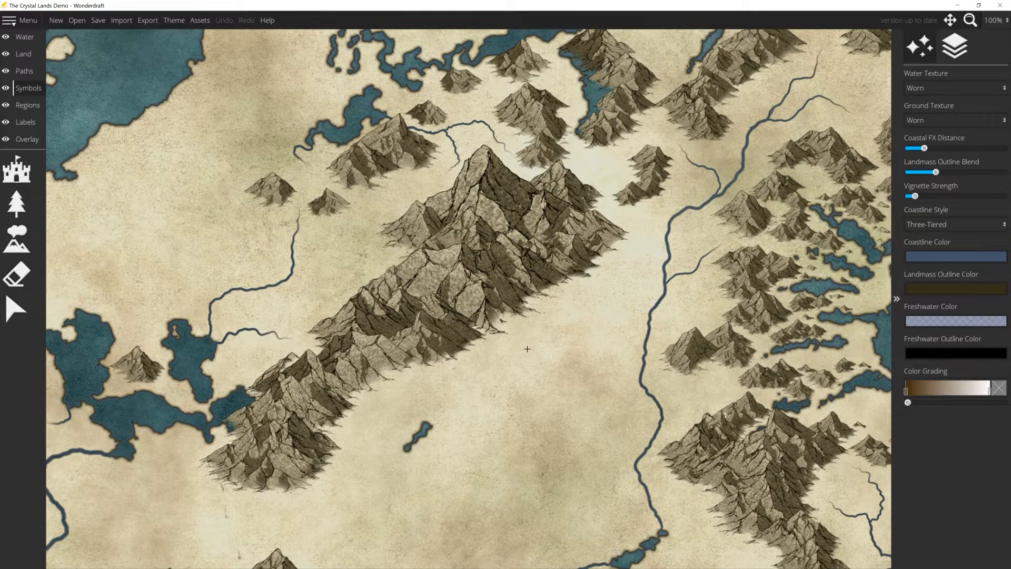
click(16, 202)
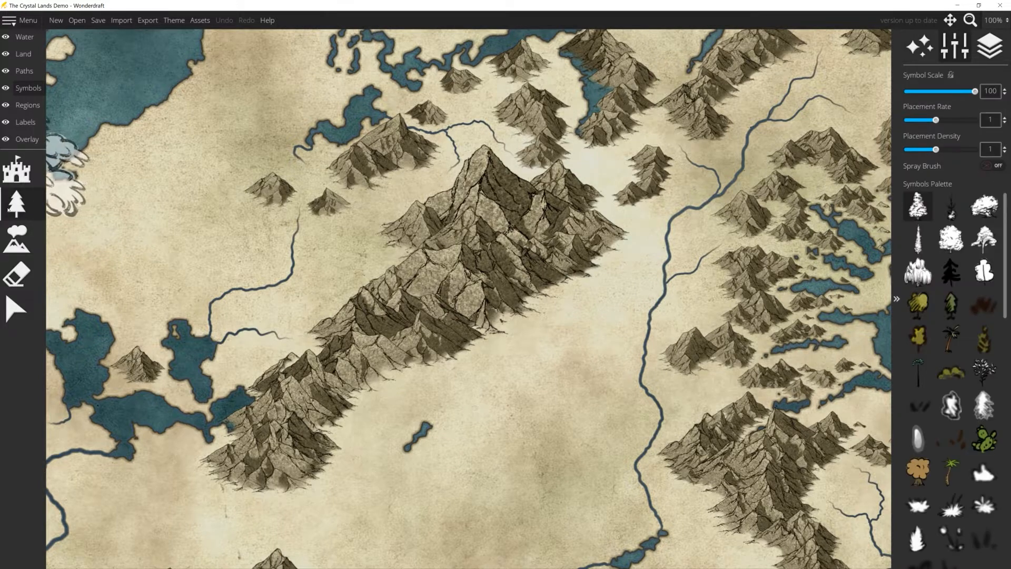
scroll(935, 379, down, 10)
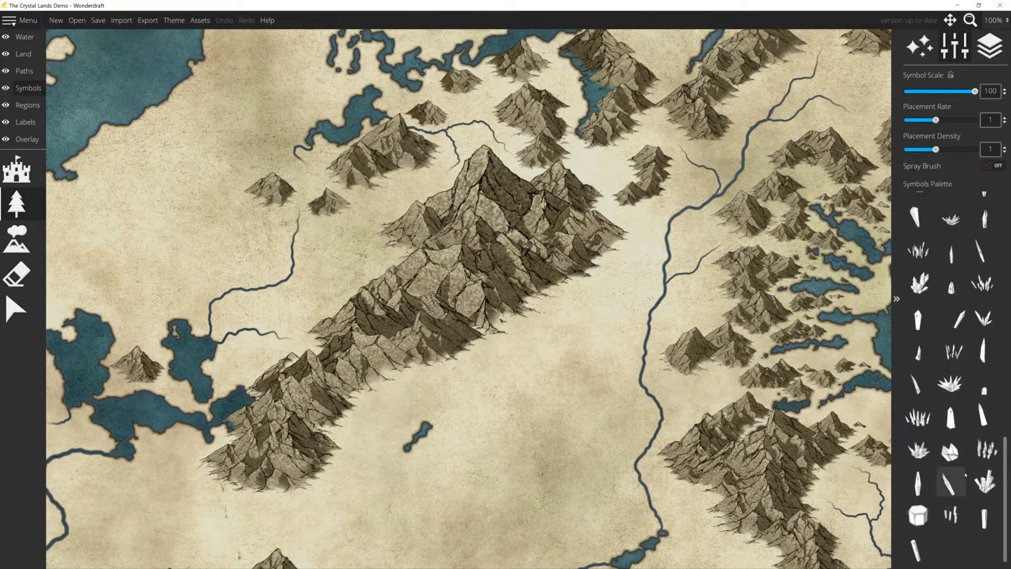
click(982, 249)
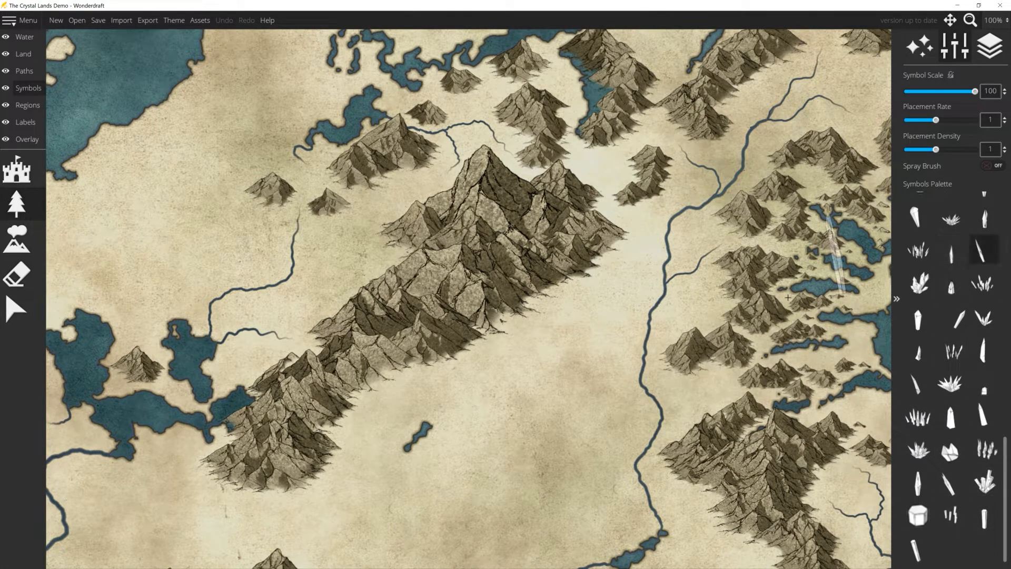
click(473, 262)
click(456, 255)
click(489, 261)
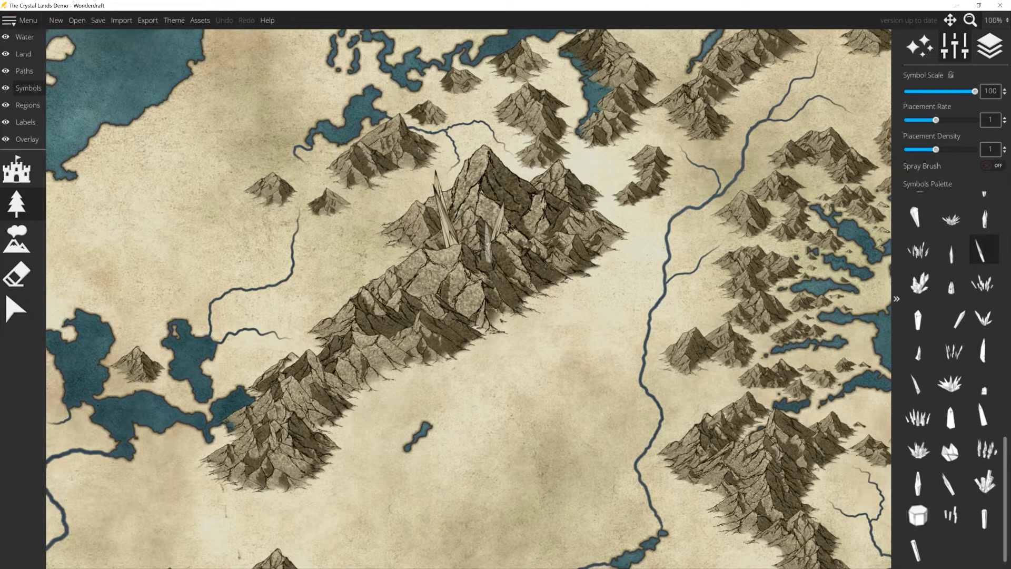
click(526, 261)
click(521, 261)
click(544, 232)
click(572, 224)
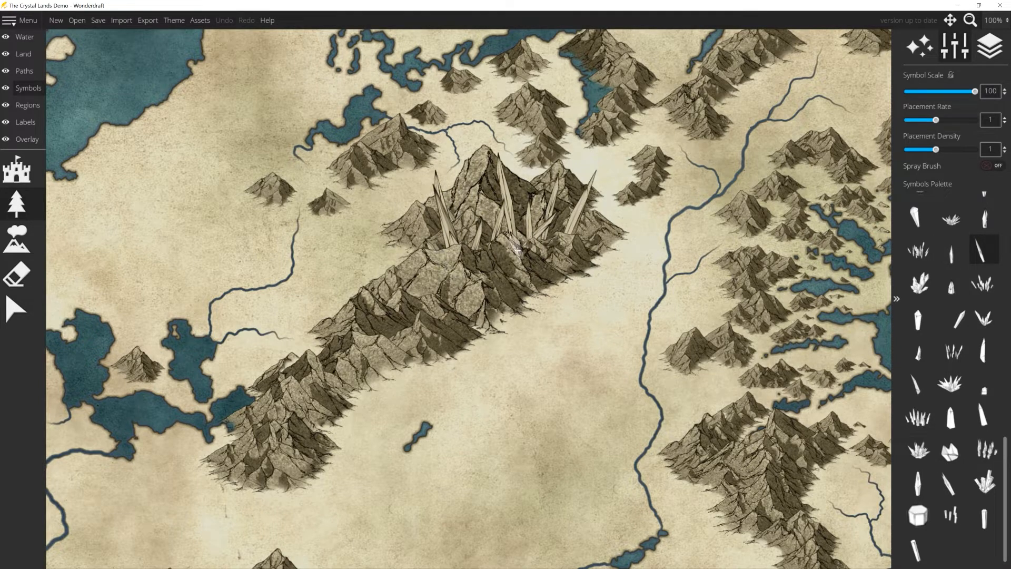
- Stamp tilted crystal spikes along the ridge southwest of the highest peak, reducing the symbol scale to 80 and 65
scroll(408, 307, down, 1)
scroll(407, 307, down, 3)
click(409, 307)
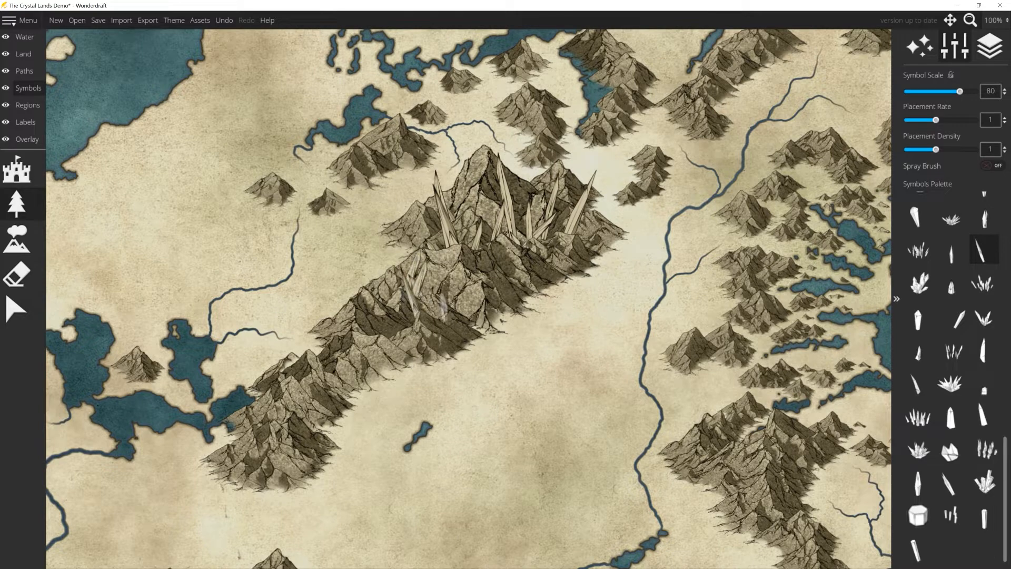
click(383, 305)
click(369, 299)
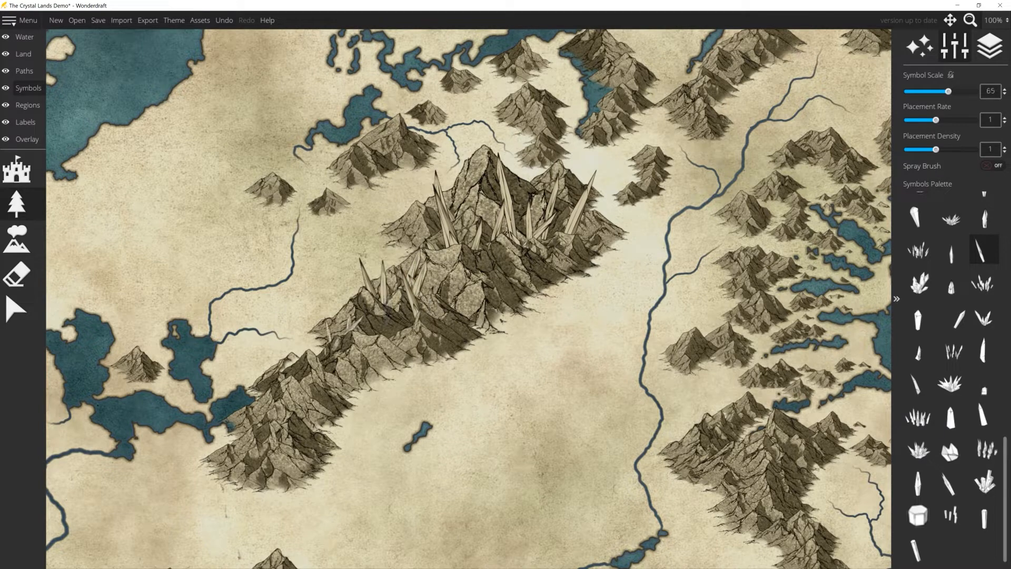
click(295, 375)
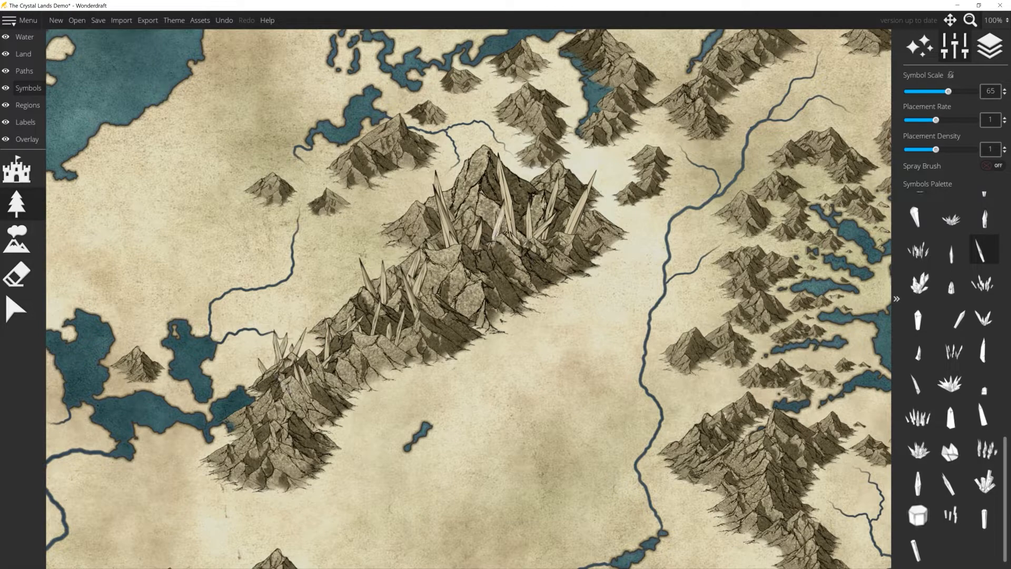
- Thicken the crystal spikes on the highest peak with more stamps, raising the symbol scale to 100
click(490, 244)
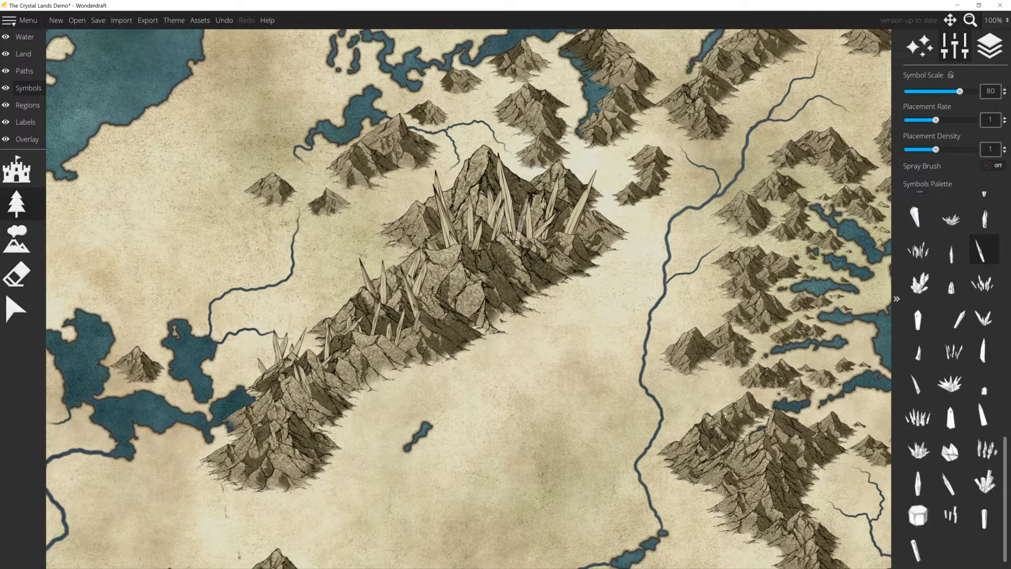
scroll(522, 239, up, 2)
click(522, 233)
click(457, 234)
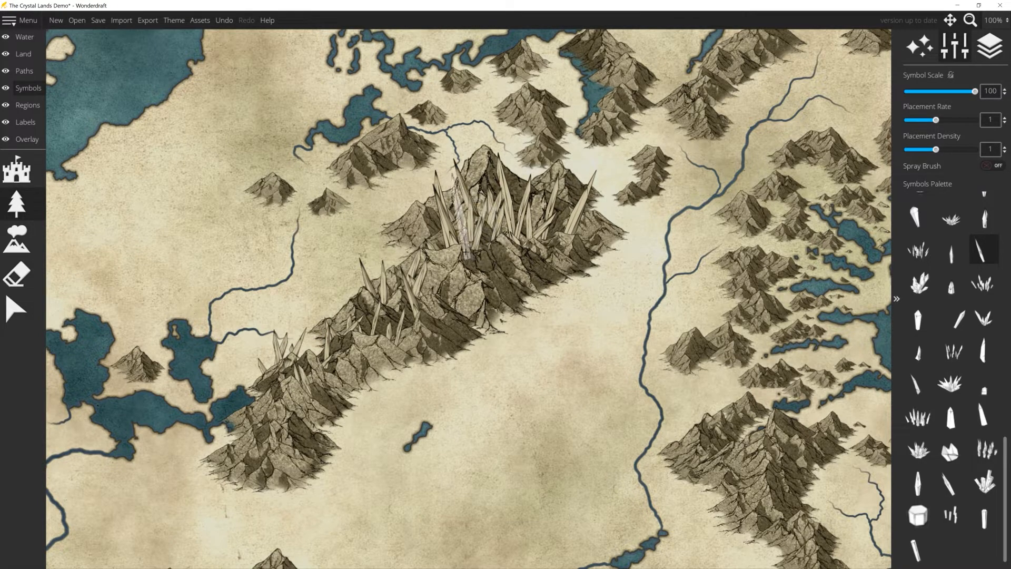
click(466, 223)
click(480, 253)
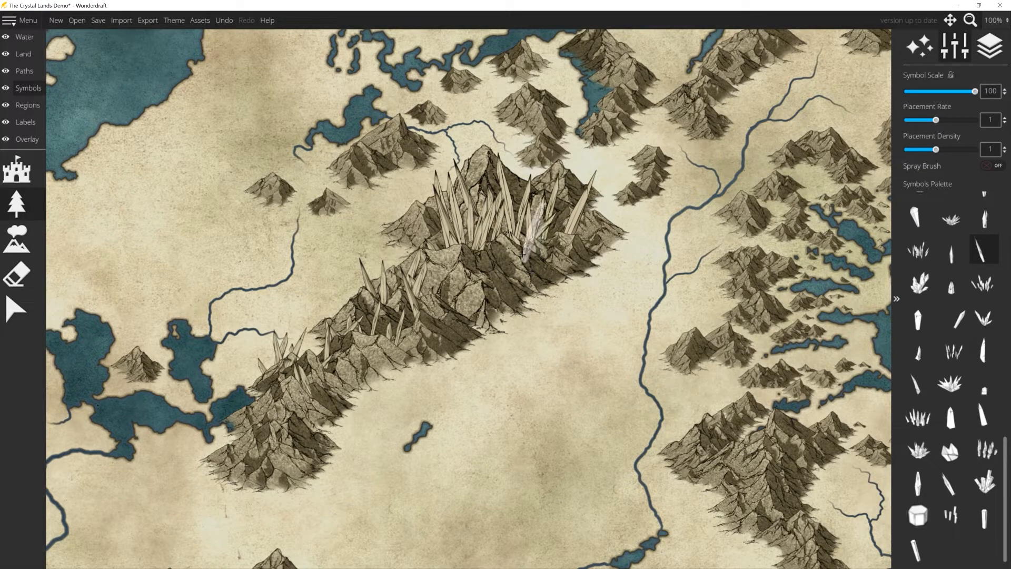
- Stamp smaller crystal spikes at symbol scale 45 on the range's eastern slopes and along its middle section
scroll(527, 260, down, 6)
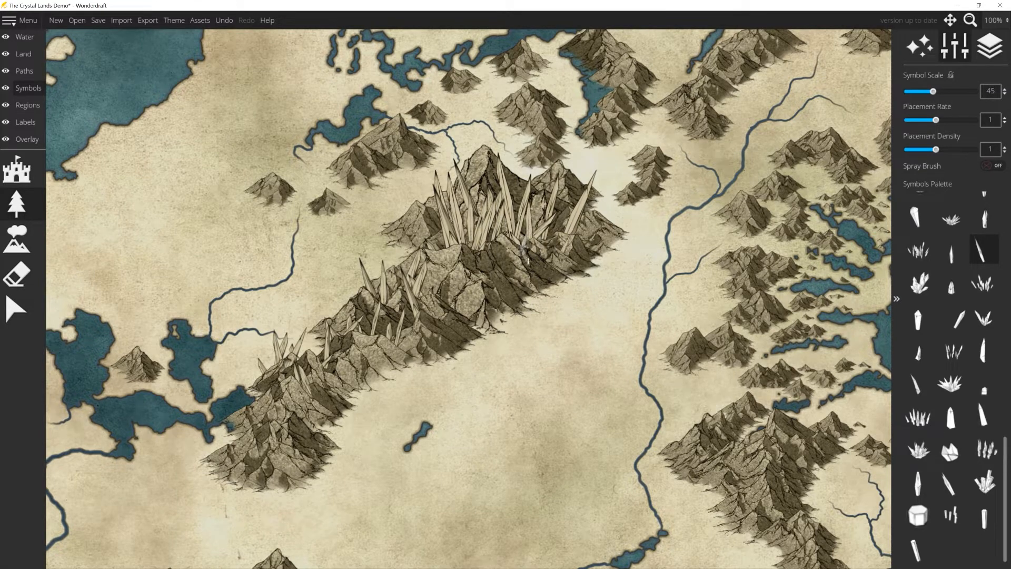
click(575, 263)
click(541, 243)
click(597, 246)
click(585, 244)
click(479, 322)
click(465, 312)
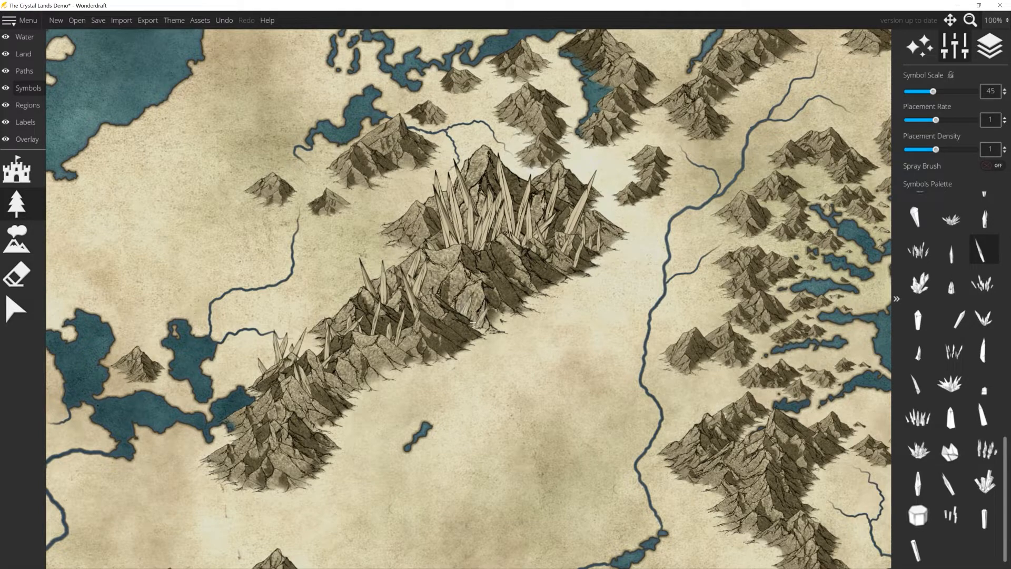
click(408, 323)
click(411, 348)
click(325, 374)
click(346, 382)
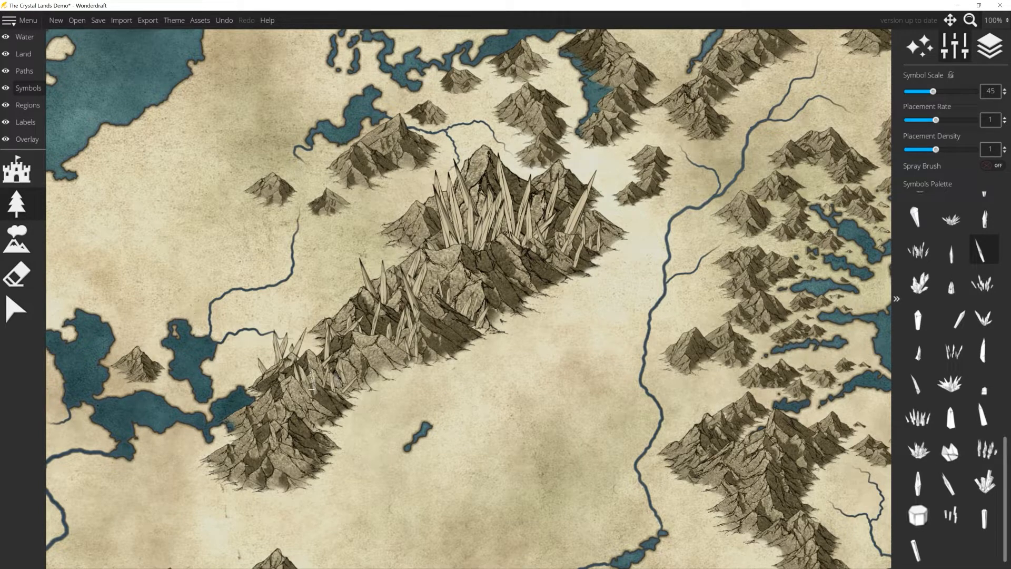
- Stamp crystal spikes at symbol scale 45 over the range's southwestern mountain and one more on the northwestern ridge
click(322, 434)
click(295, 419)
click(260, 424)
click(244, 433)
click(241, 442)
click(246, 473)
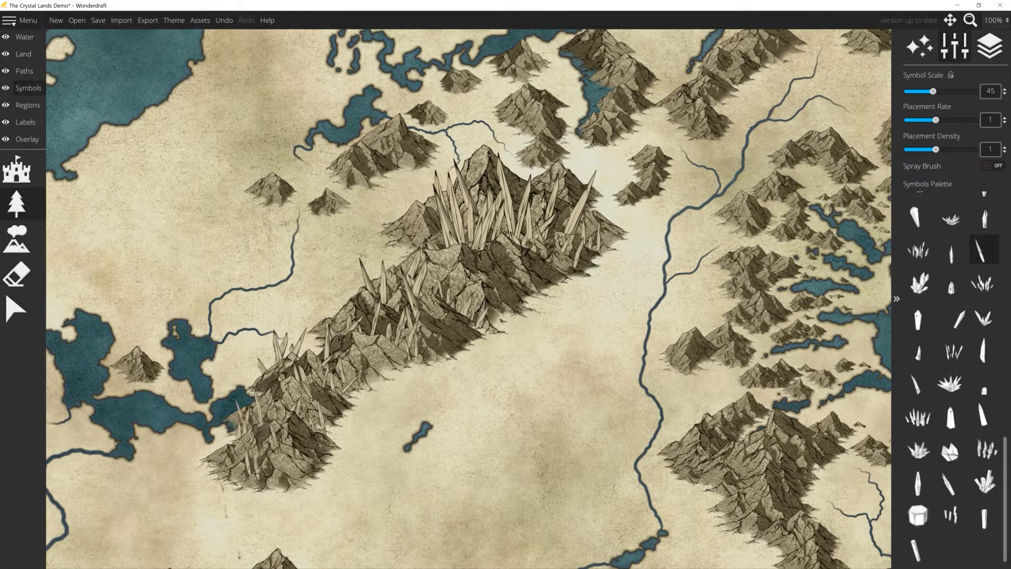
click(238, 481)
click(248, 483)
click(354, 279)
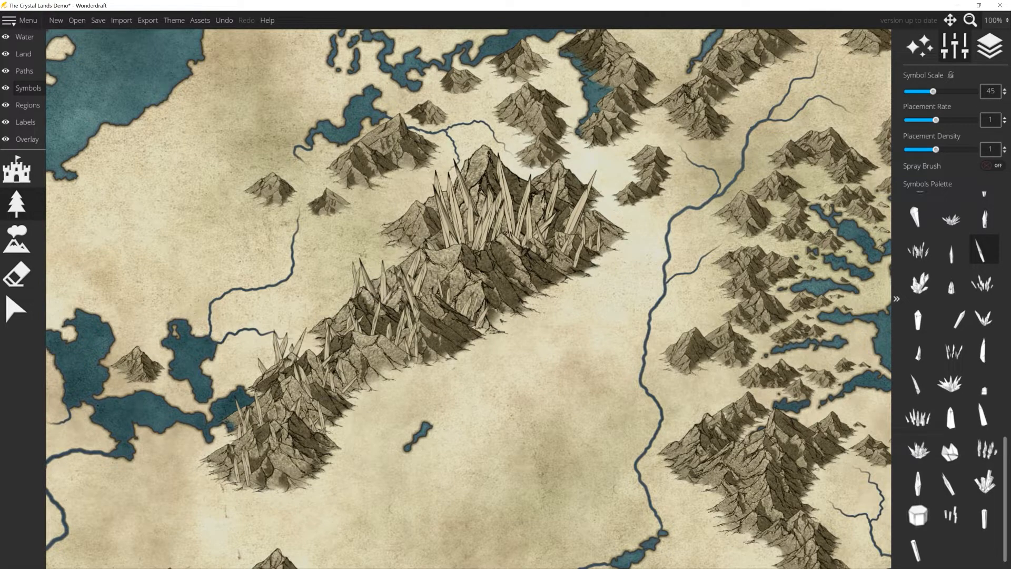
- Set the symbol scale to 30 and scatter small crystal shards along the range's eastern and southeastern foot
scroll(498, 248, up, 7)
scroll(466, 243, down, 3)
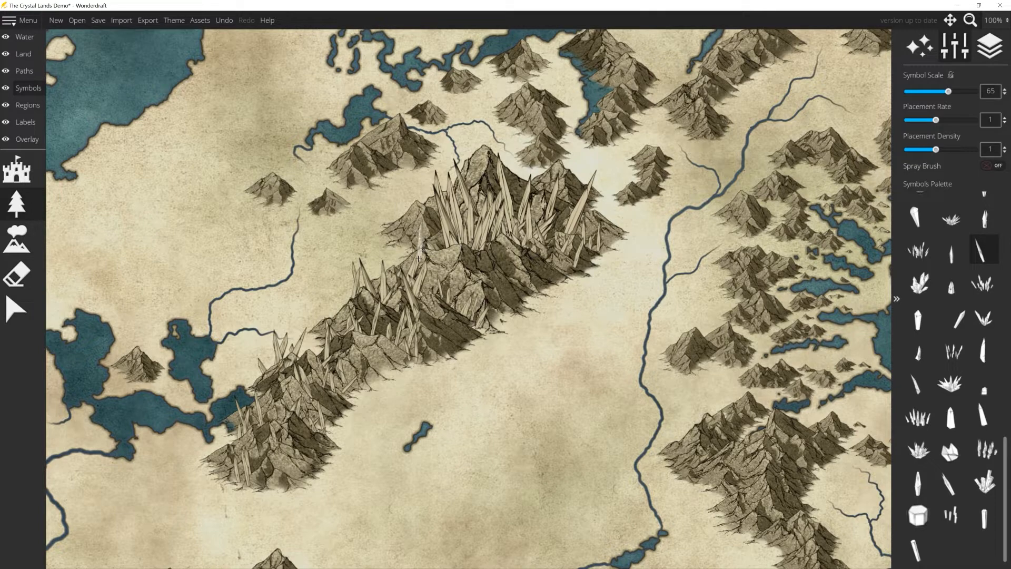
scroll(418, 248, down, 8)
scroll(590, 255, down, 2)
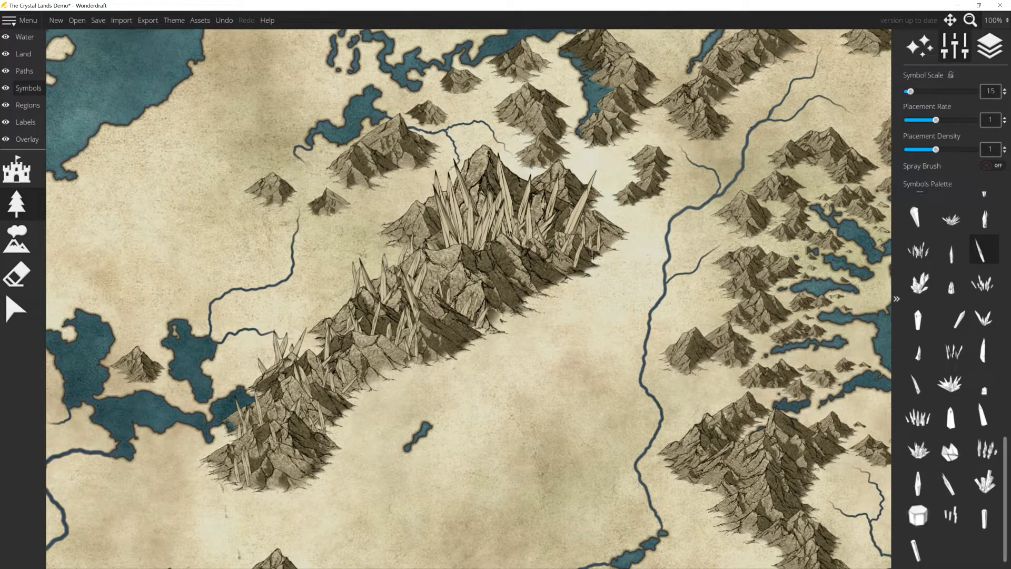
scroll(605, 254, up, 3)
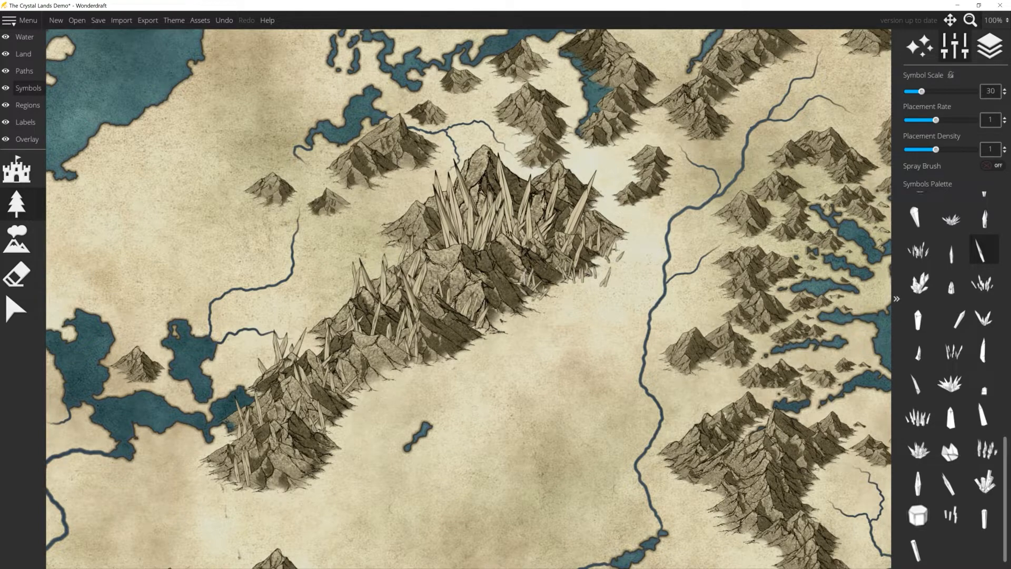
click(495, 333)
click(503, 329)
click(496, 343)
click(424, 364)
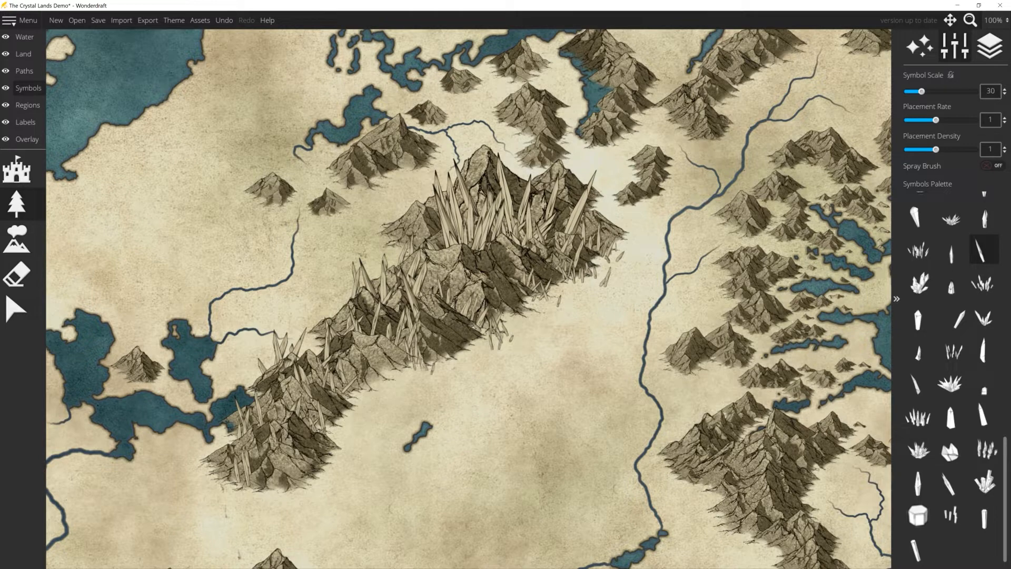
- Scatter more small crystal shards at symbol scale 30 along the foot of the range's southwestern end
click(399, 322)
click(353, 392)
click(360, 401)
click(373, 402)
click(366, 404)
click(375, 403)
click(381, 404)
click(325, 433)
click(337, 441)
click(345, 441)
click(350, 442)
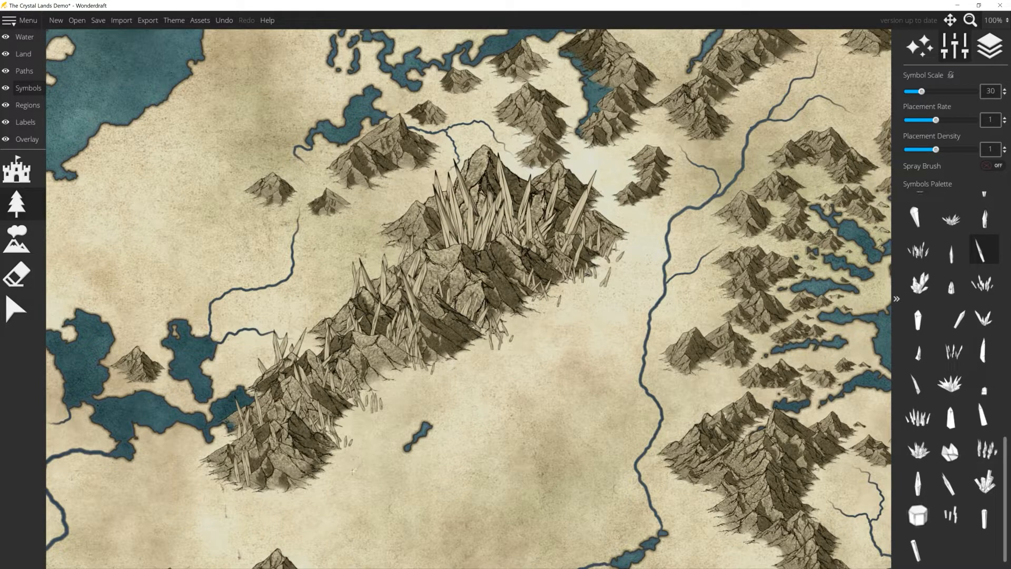
- Try rows of small crystal shards on the plain south of the range at placement densities 1 and 2, undoing both
drag(352, 471, 540, 478)
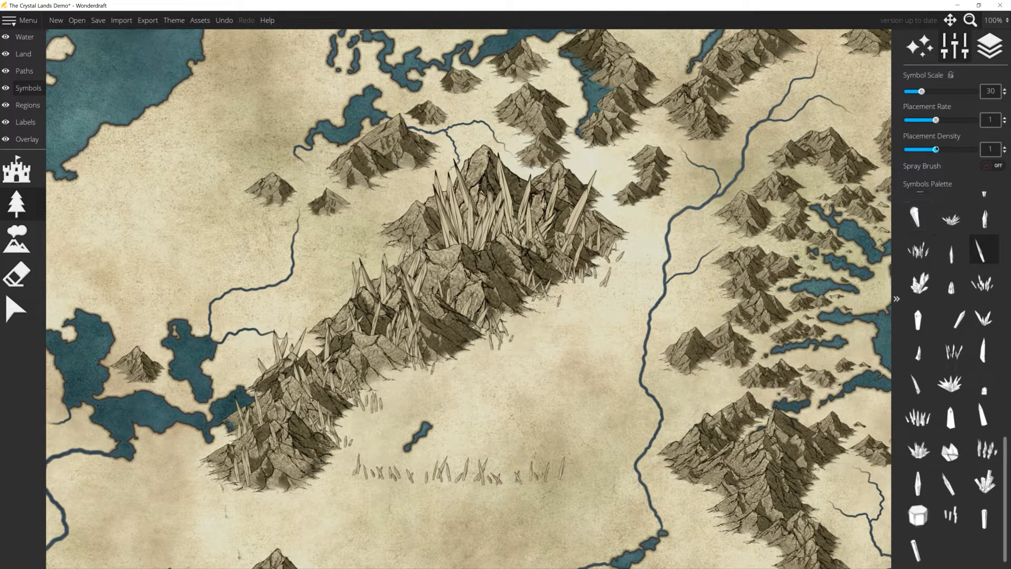
drag(936, 150, 975, 149)
key(ctrl+z)
drag(347, 472, 526, 472)
key(ctrl+z)
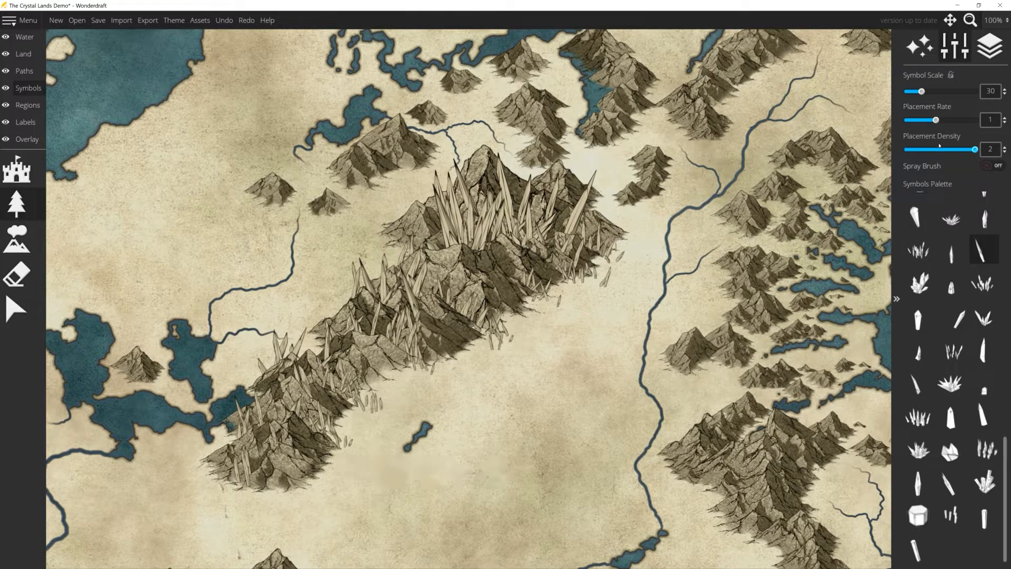
- Set the placement rate and density to 2, painting test strokes of crystal shards on the plain and undoing them
drag(975, 149, 996, 121)
double_click(990, 149)
text(1)
drag(468, 417, 550, 415)
drag(936, 150, 978, 149)
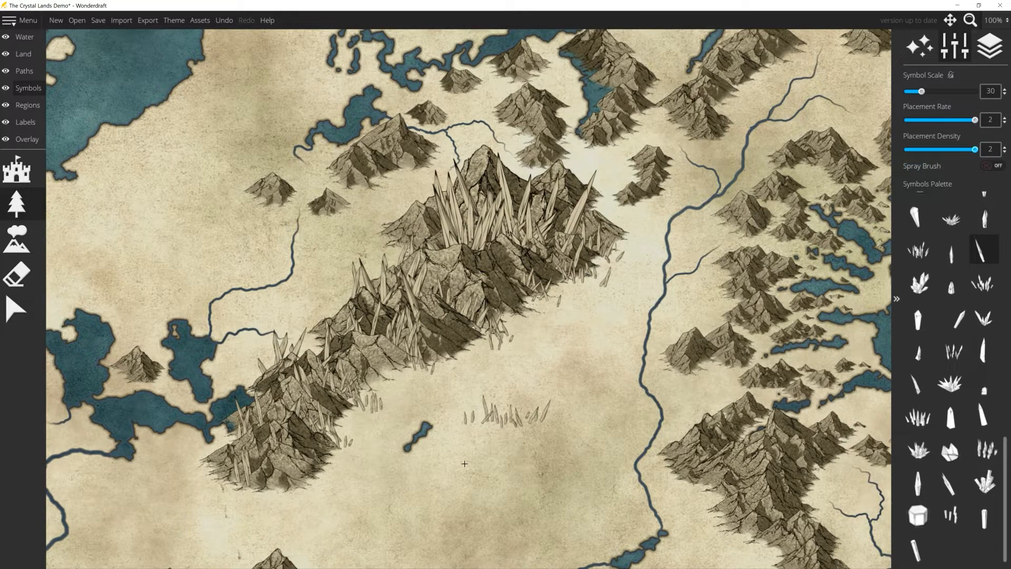
mouse_move(464, 464)
mouse_down()
mouse_move(450, 451)
mouse_move(490, 459)
mouse_up()
key(ctrl+z)
key(ctrl+z)
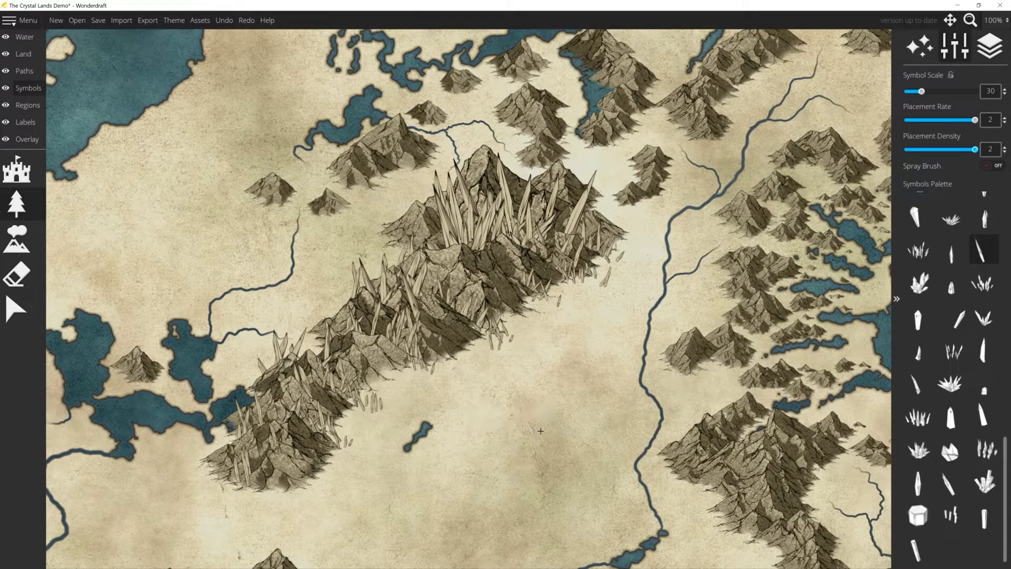
- Set the placement rate and density to 1, and test the spray brush with crystal shards on the plain, undoing the result
drag(950, 150, 940, 149)
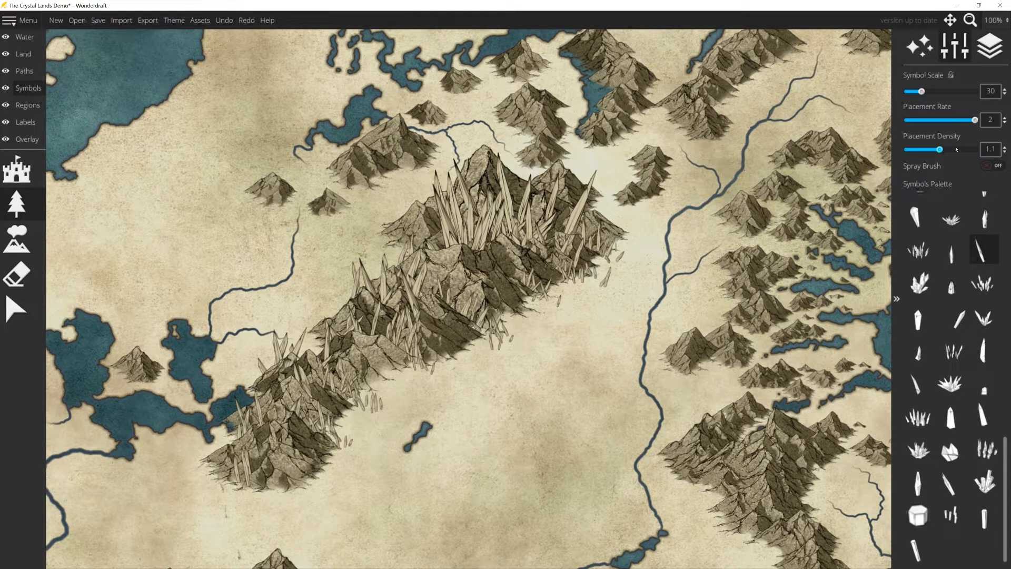
click(990, 149)
click(989, 166)
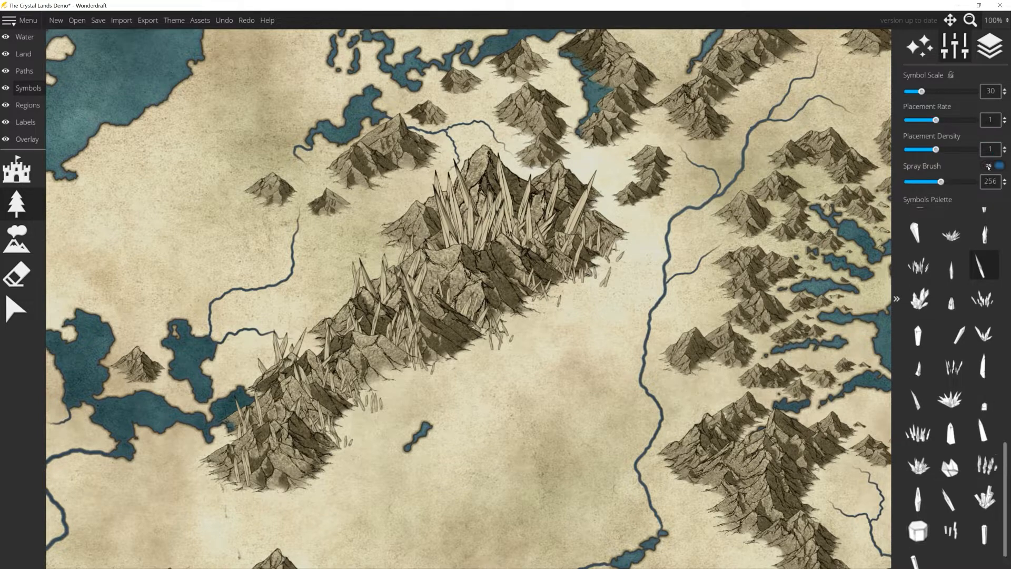
mouse_move(548, 379)
mouse_down()
mouse_move(516, 442)
mouse_move(482, 421)
mouse_move(492, 454)
mouse_move(443, 421)
mouse_move(453, 463)
mouse_move(484, 416)
mouse_move(589, 401)
mouse_up()
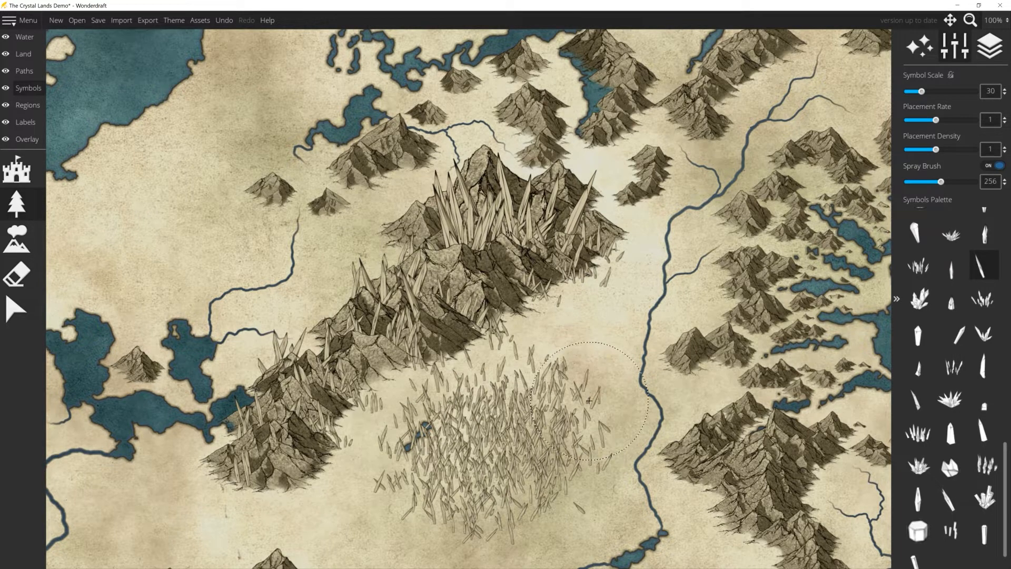
key(ctrl+z)
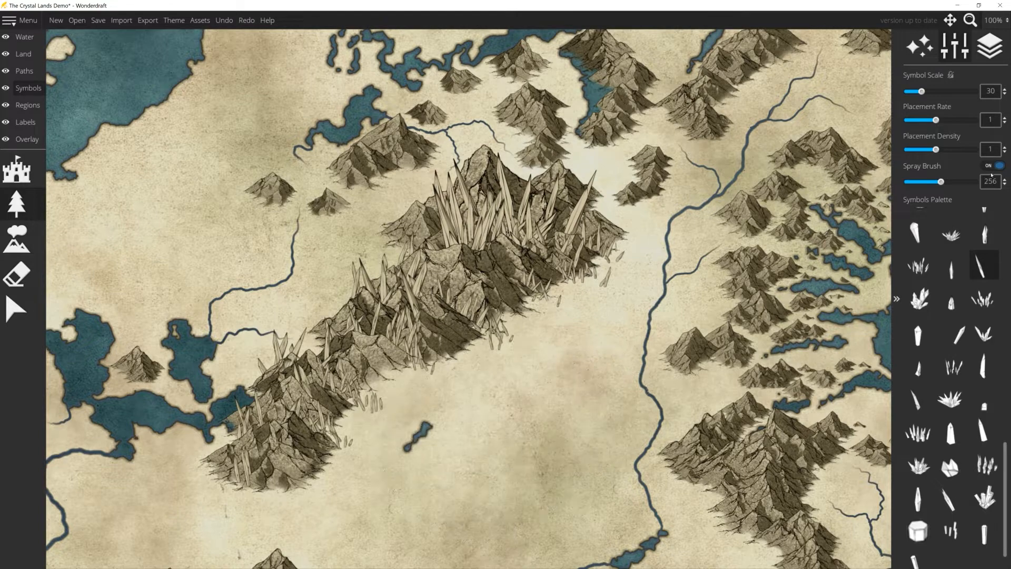
click(997, 166)
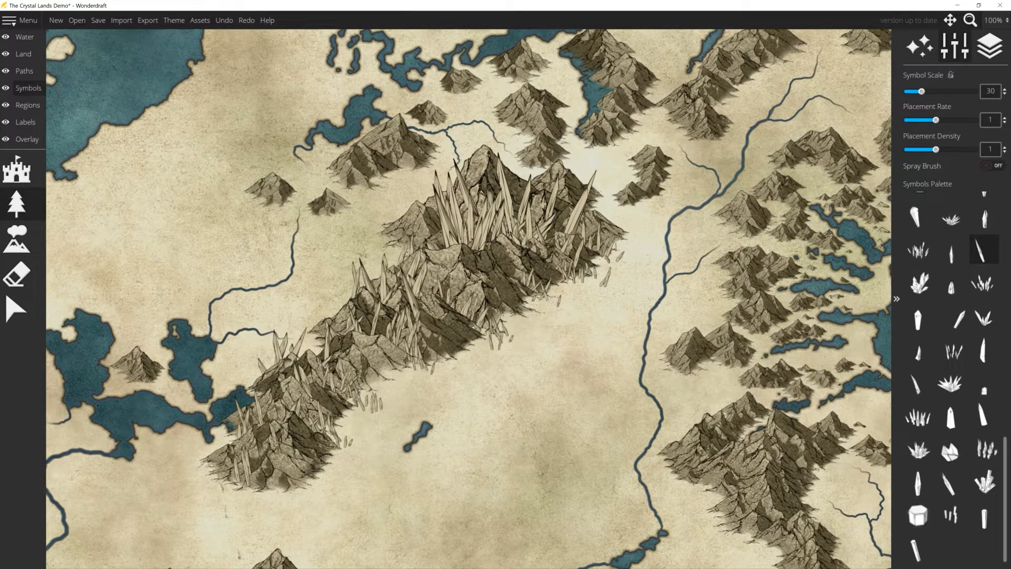
- Scatter crystal shards at symbol scale 30 below the range's southwestern end and along the middle of its southern foot
click(351, 394)
click(286, 484)
key(ctrl+z)
click(279, 486)
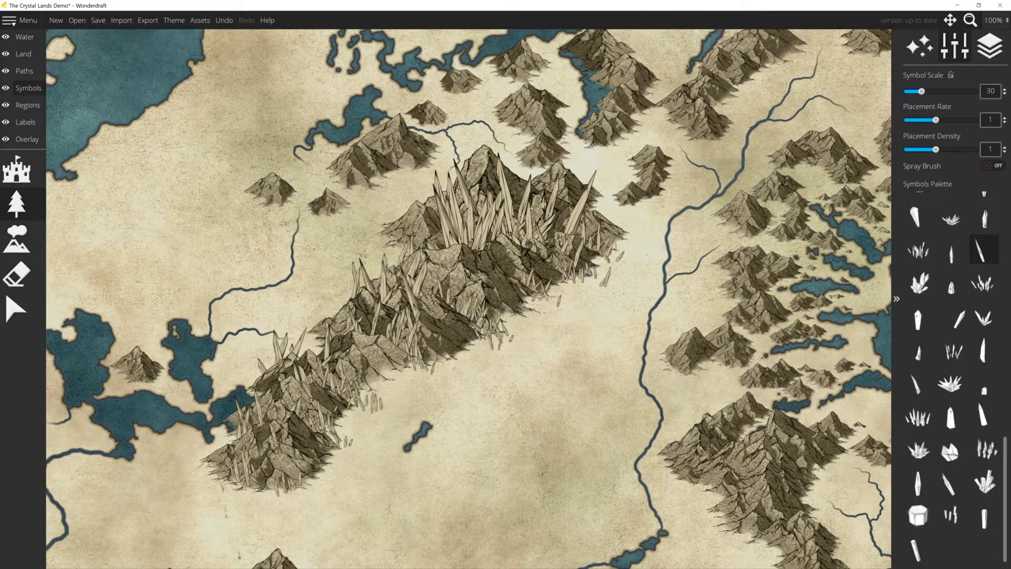
click(518, 348)
click(528, 349)
click(433, 372)
click(445, 381)
- Continue the crystal shards around the foot of the range's southwestern end, adding smaller ones west of the small lake
click(384, 416)
click(344, 438)
click(356, 456)
click(310, 471)
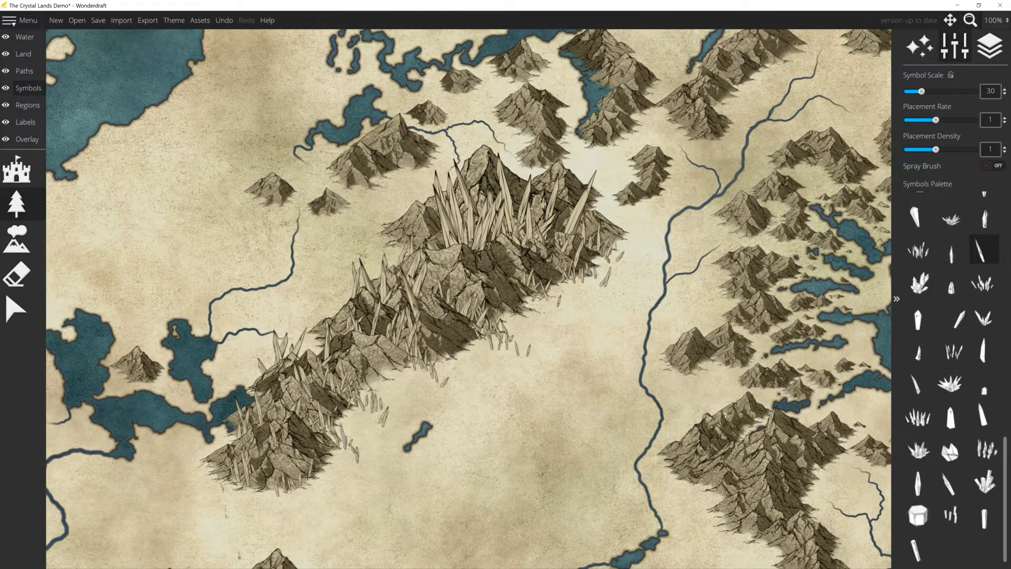
click(317, 486)
scroll(378, 436, down, 2)
click(385, 421)
click(393, 428)
scroll(965, 310, up, 1)
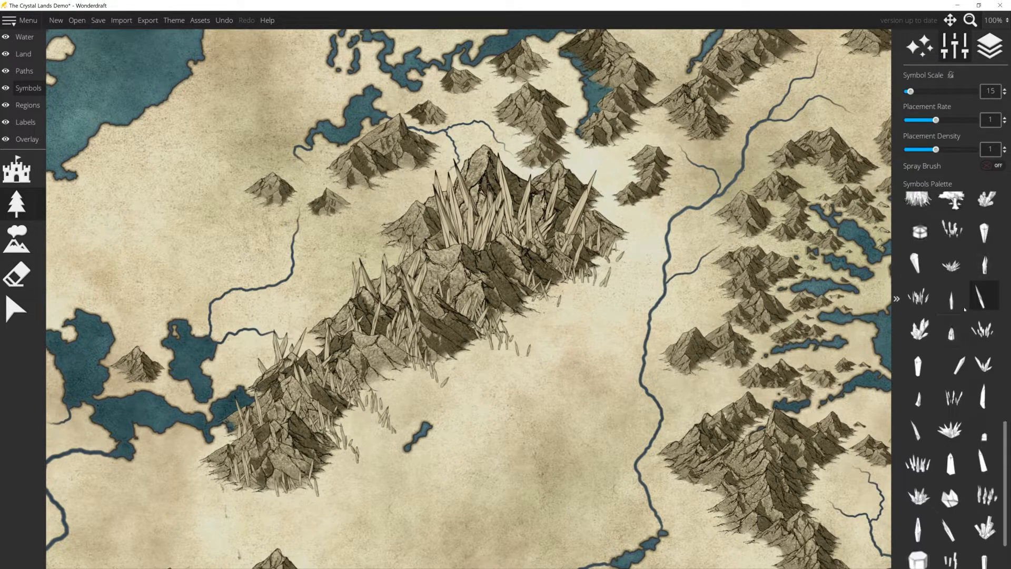
- Place small upright crystals at symbol scale 40 along the middle of the range's southern foot
click(985, 266)
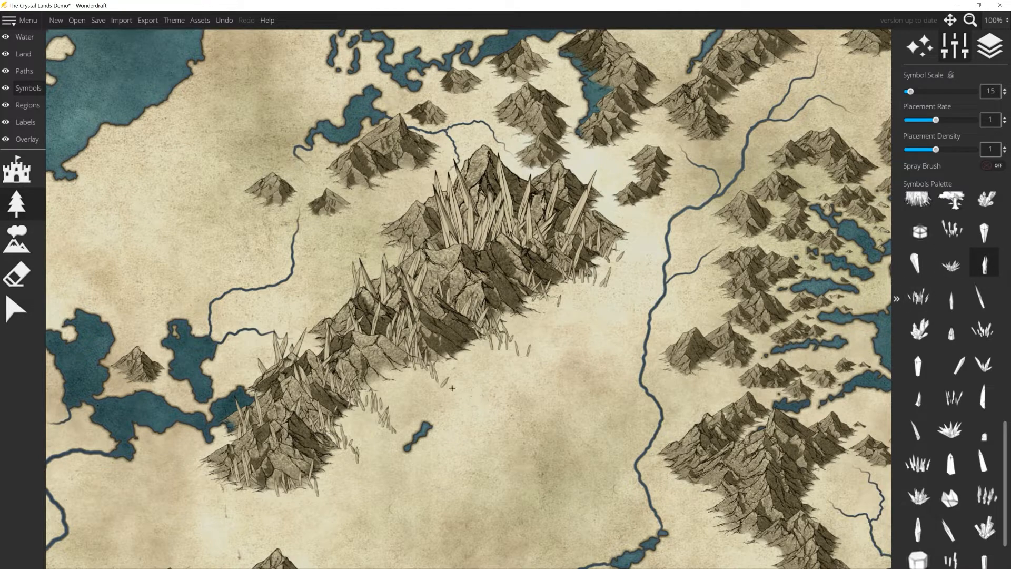
scroll(454, 390, up, 3)
key(ctrl+z)
click(422, 376)
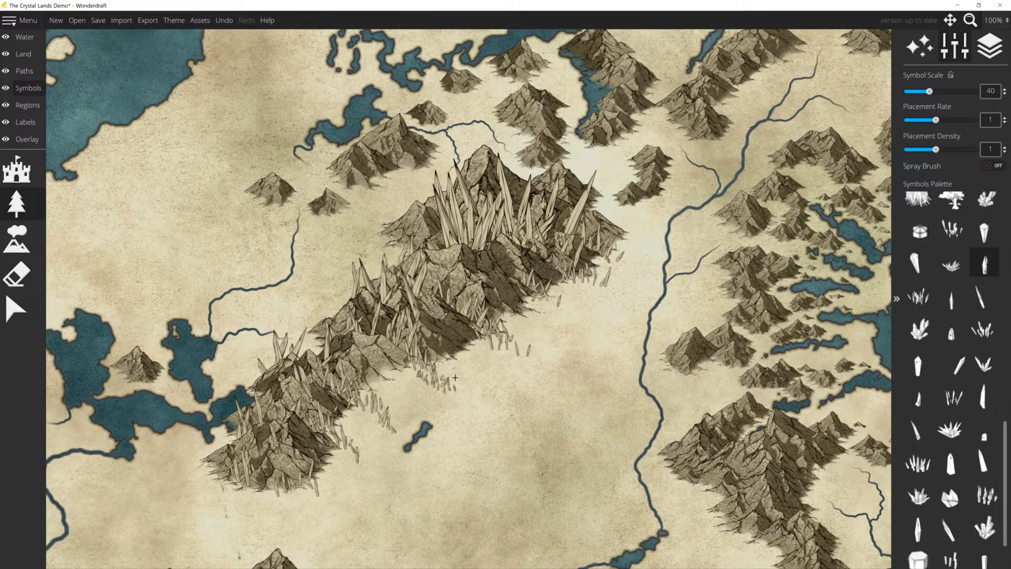
click(501, 345)
click(480, 345)
click(473, 348)
click(466, 358)
- Add more upright crystals at symbol scale 40 along the range's southeastern foot and near its southwestern end
click(512, 317)
click(506, 324)
click(514, 345)
click(524, 353)
click(538, 298)
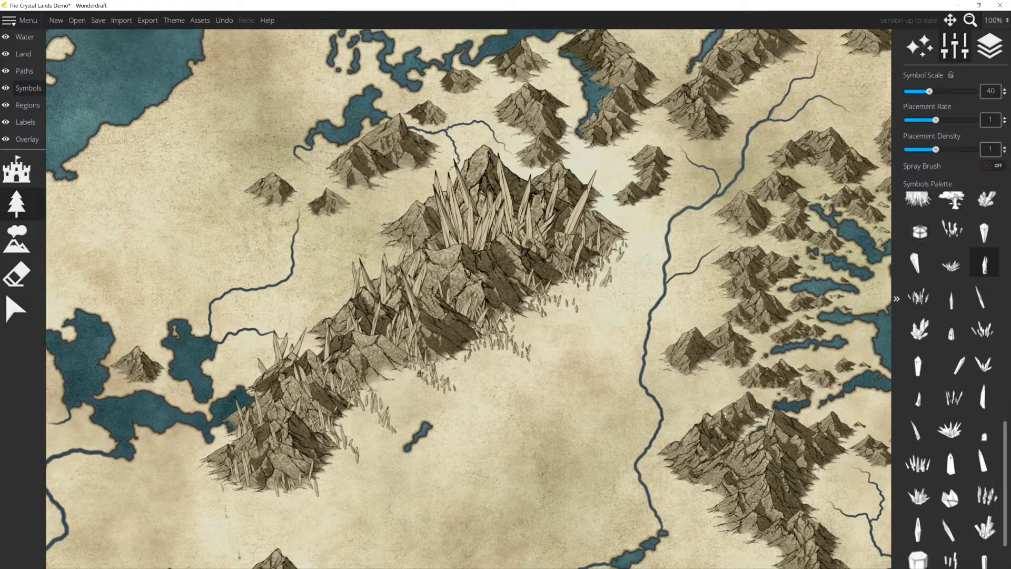
click(382, 391)
click(365, 393)
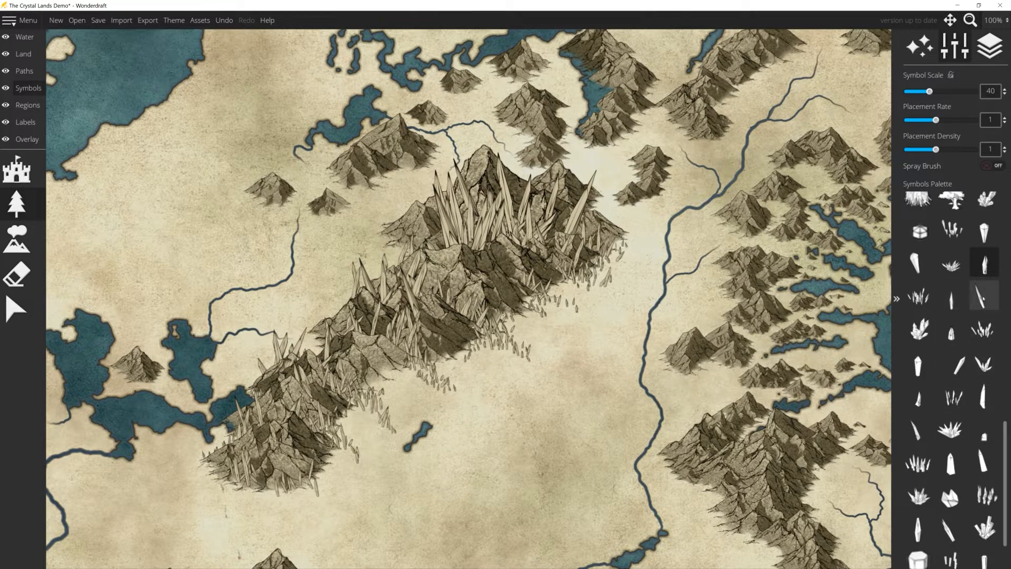
- Add large slanted crystal shards at symbol scale 70 among the range's northern peaks
scroll(436, 272, up, 3)
click(423, 236)
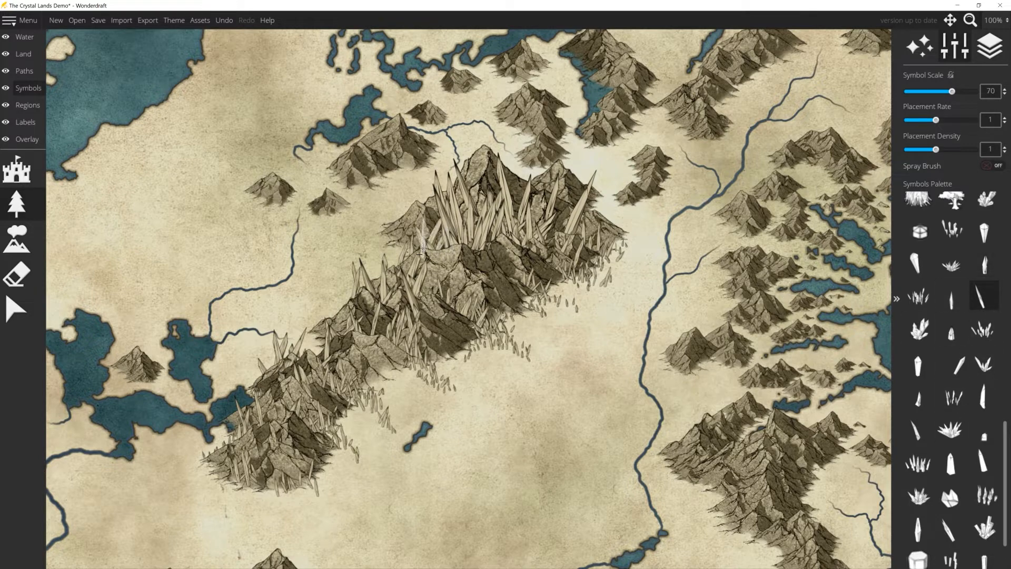
click(526, 170)
click(560, 172)
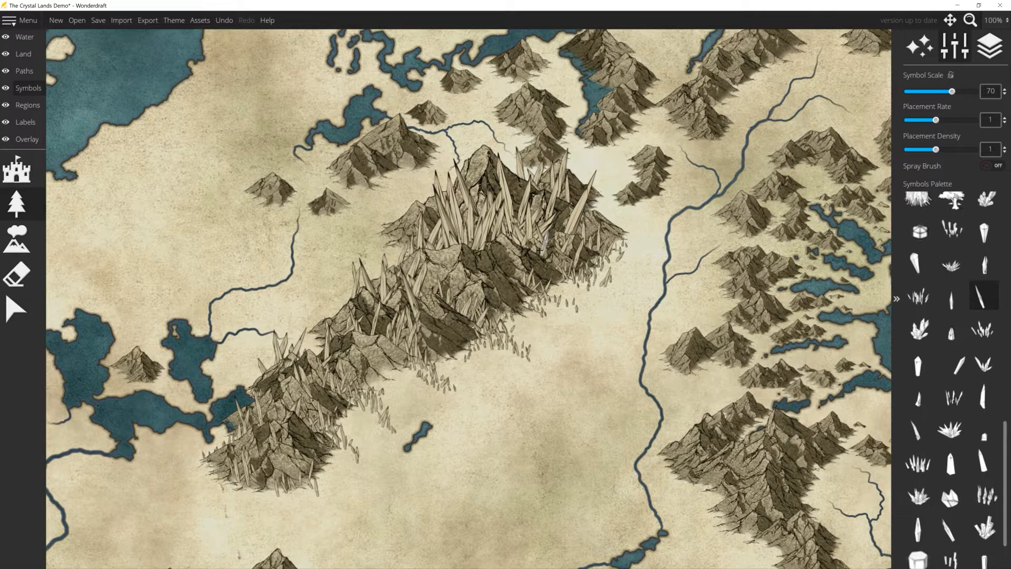
- Build a dense cluster of slanted crystal shards on the plain east of the small lake, reducing the symbol scale to 35 and 25 outward
mouse_move(533, 451)
mouse_down()
mouse_move(510, 330)
mouse_move(438, 339)
mouse_move(450, 348)
mouse_up()
scroll(497, 326, down, 2)
scroll(449, 349, down, 2)
click(447, 355)
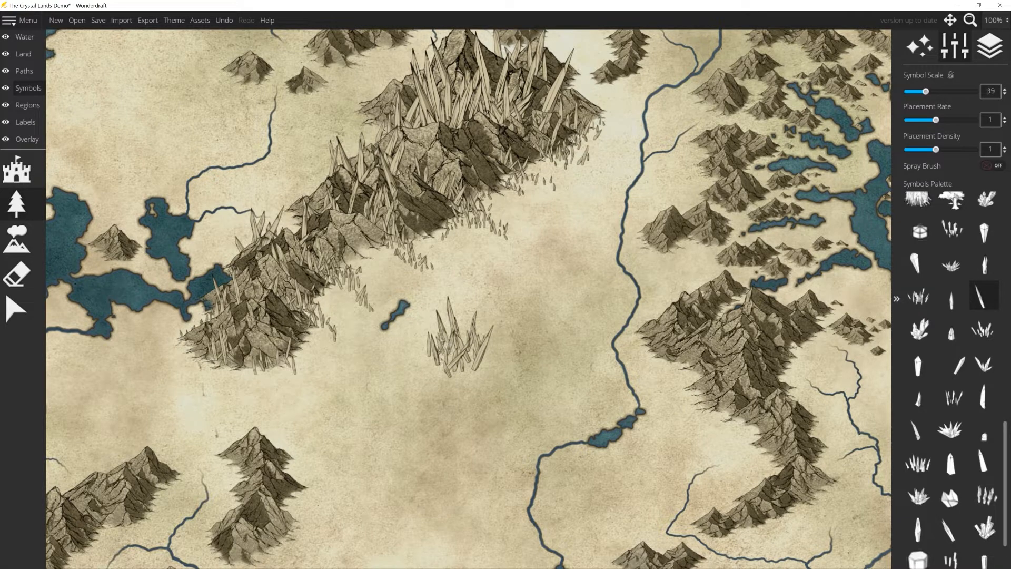
mouse_move(440, 363)
mouse_down()
mouse_move(422, 328)
mouse_move(423, 348)
mouse_move(454, 374)
mouse_move(477, 367)
mouse_move(487, 336)
mouse_move(474, 321)
mouse_move(487, 318)
mouse_move(459, 337)
mouse_move(433, 315)
mouse_move(433, 349)
mouse_move(425, 326)
mouse_move(422, 343)
mouse_move(445, 369)
mouse_move(494, 343)
mouse_move(492, 320)
mouse_move(477, 318)
mouse_move(456, 387)
mouse_move(473, 371)
mouse_up()
scroll(437, 326, down, 2)
click(419, 333)
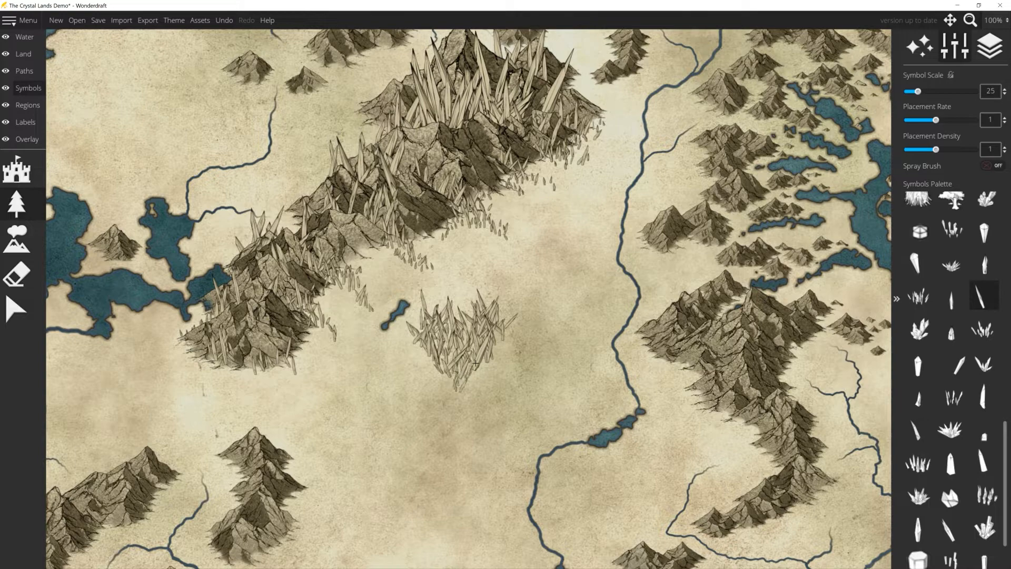
mouse_move(510, 316)
mouse_down()
mouse_move(491, 353)
mouse_move(512, 321)
mouse_up()
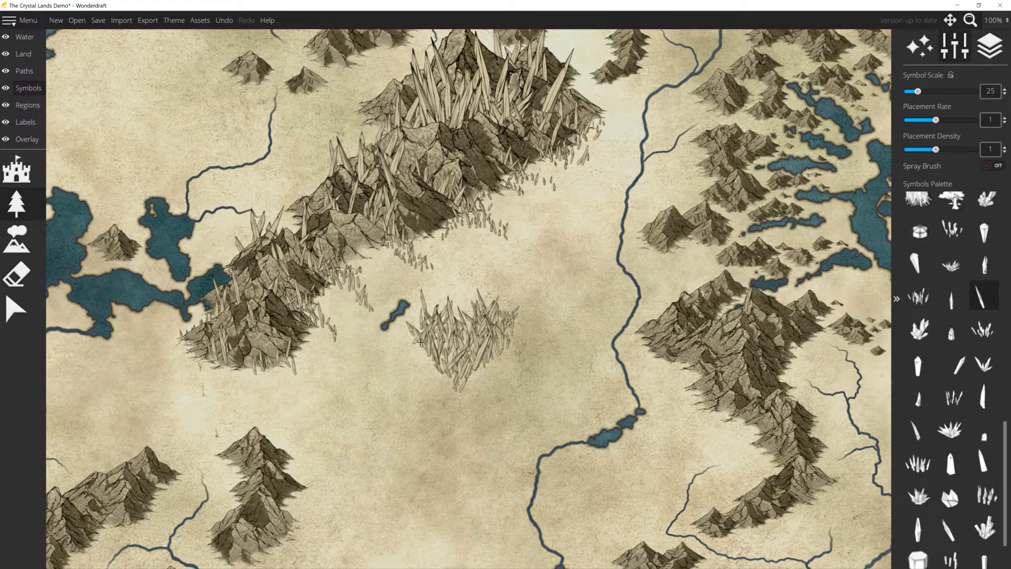
scroll(415, 333, down, 1)
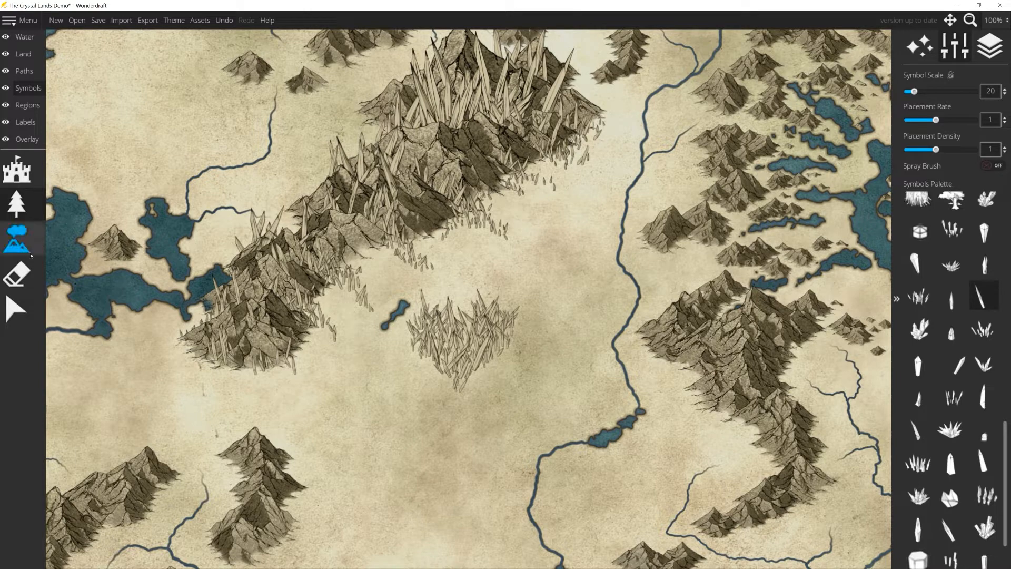
- Move two protruding crystal shards on the cluster's upper edge slightly down into the cluster
click(17, 310)
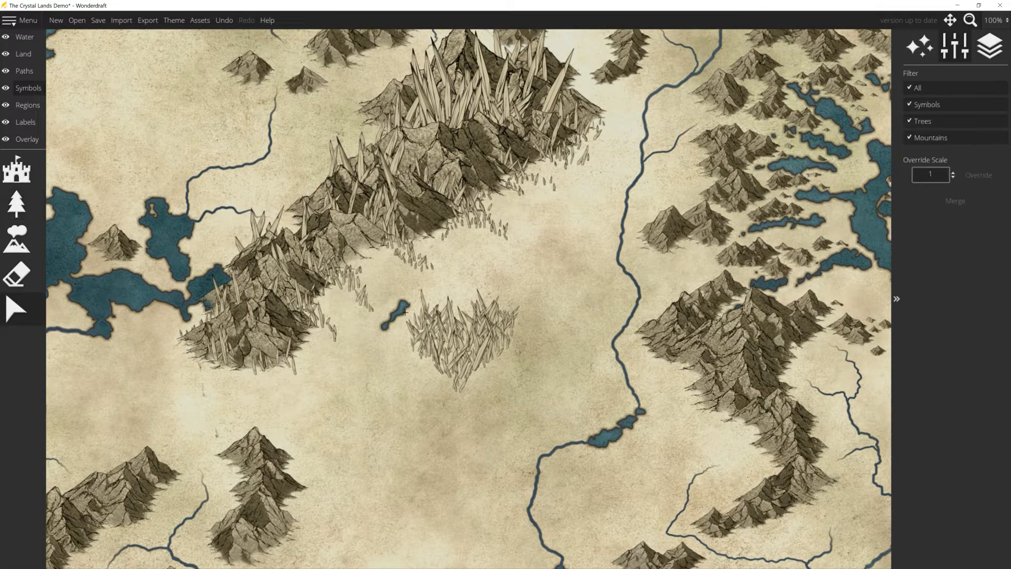
click(425, 298)
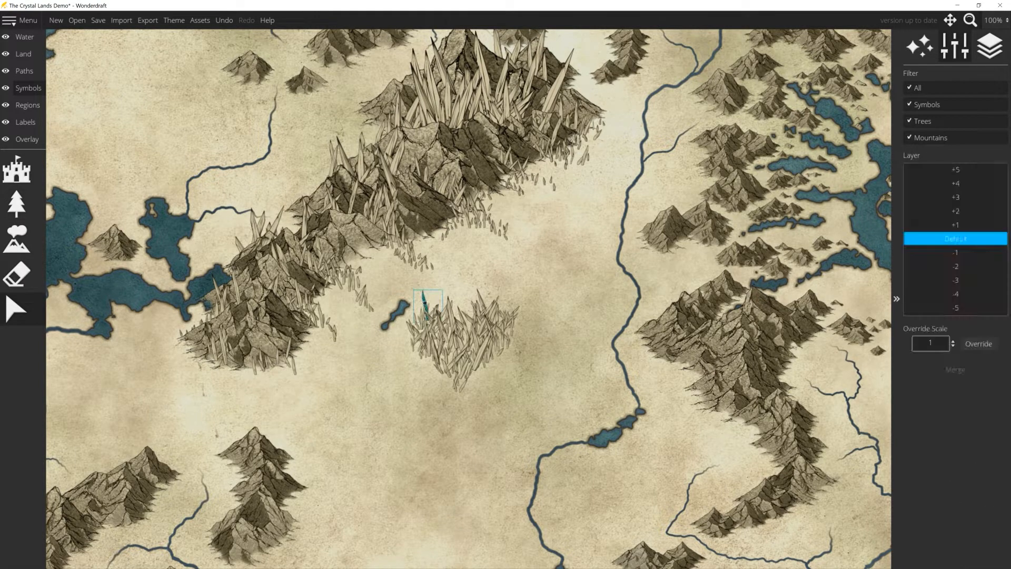
click(484, 304)
drag(483, 304, 486, 311)
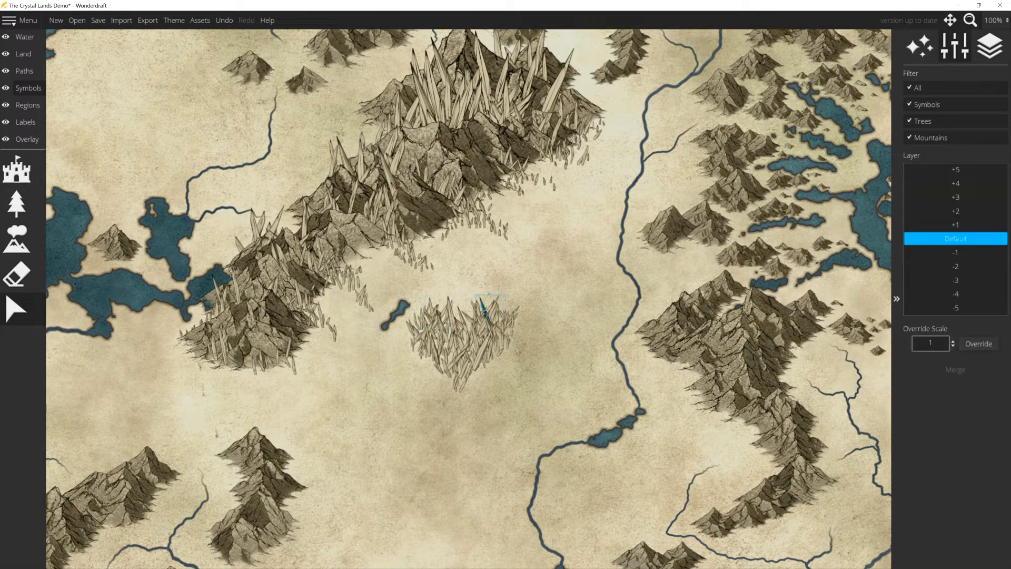
- Place large slanted crystal shards at symbol scale 90 in the centre of the plain's crystal cluster
click(17, 204)
click(984, 295)
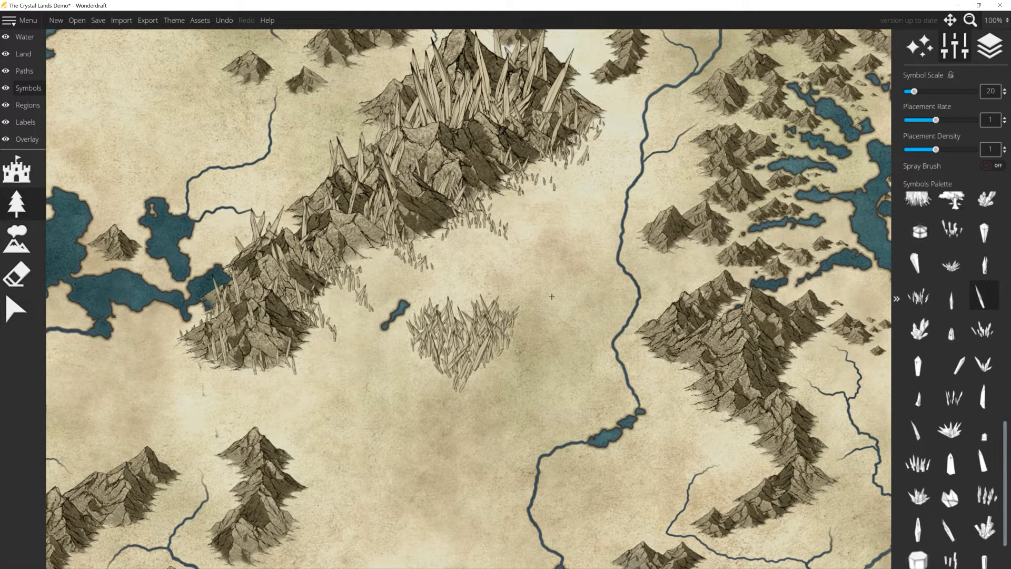
scroll(542, 311, up, 5)
scroll(542, 311, up, 5)
scroll(536, 329, down, 1)
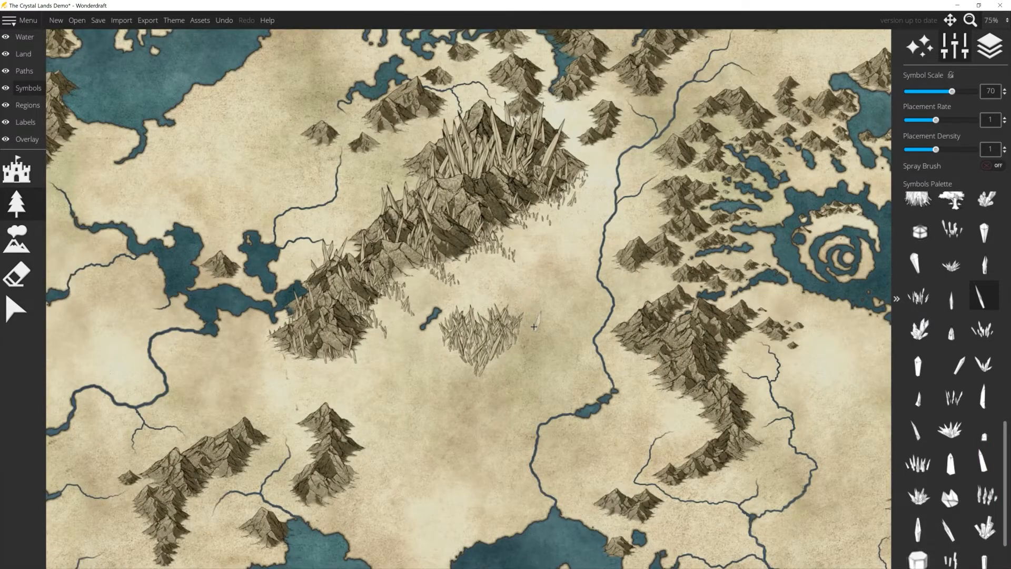
scroll(534, 327, up, 1)
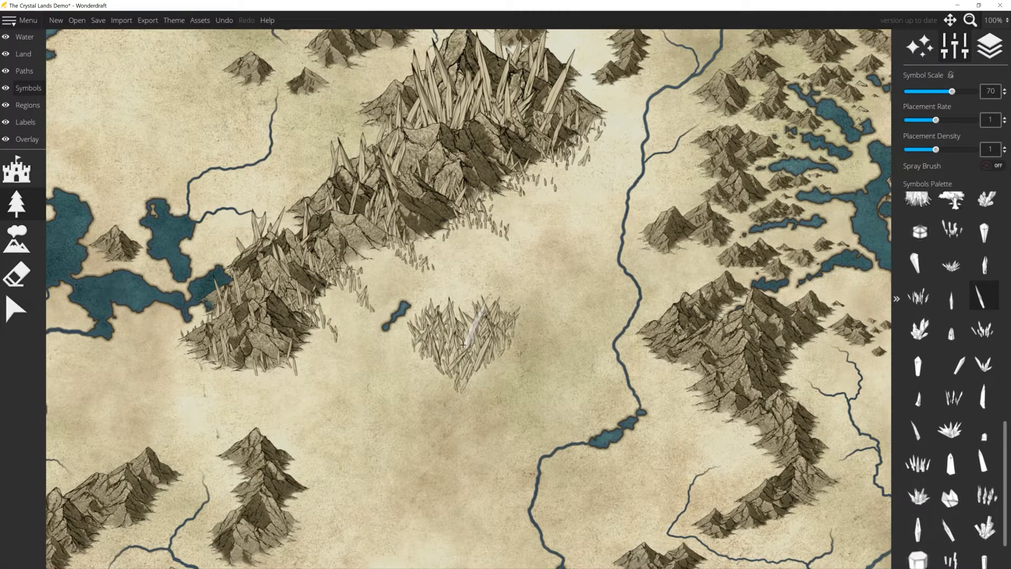
scroll(464, 340, up, 2)
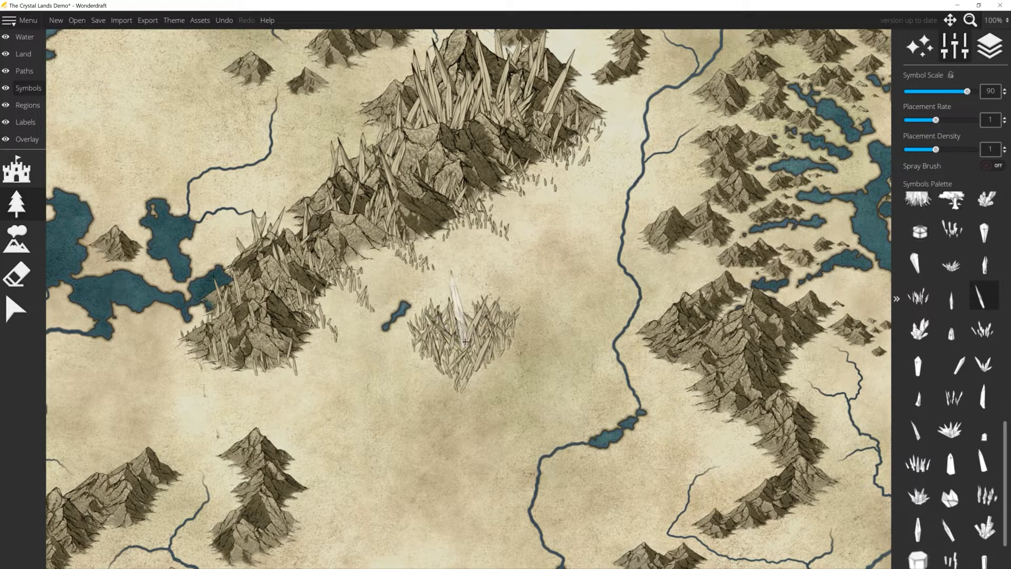
click(469, 340)
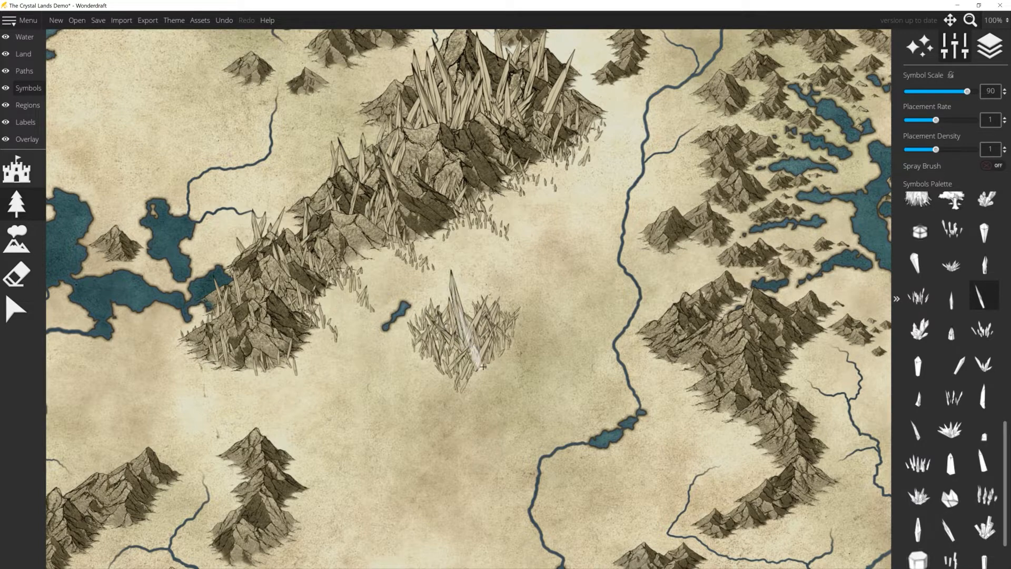
click(461, 347)
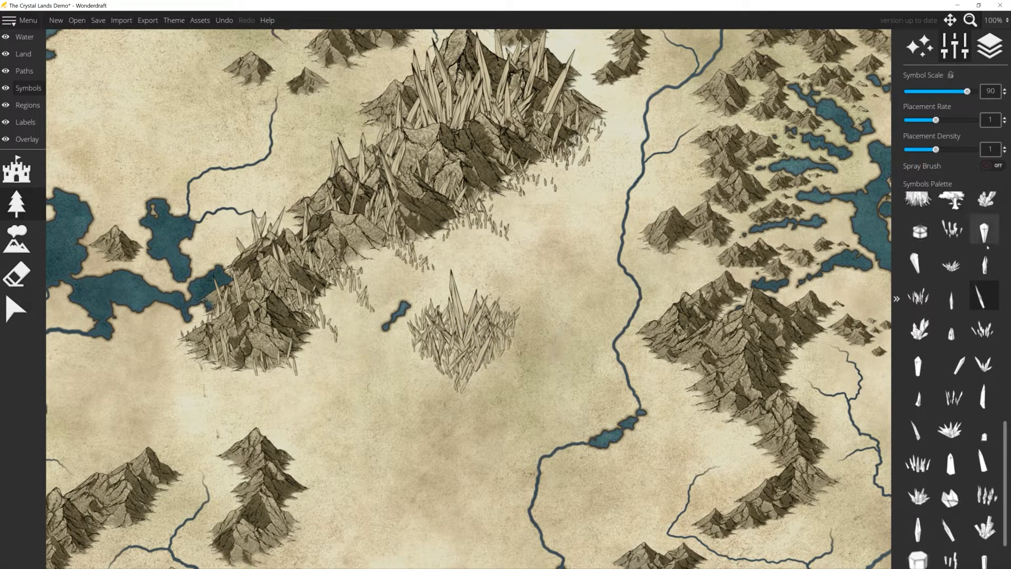
- Add small upright crystals at symbol scales 45 and 40 along the lower edge of the plain's crystal cluster
click(984, 264)
scroll(487, 364, up, 2)
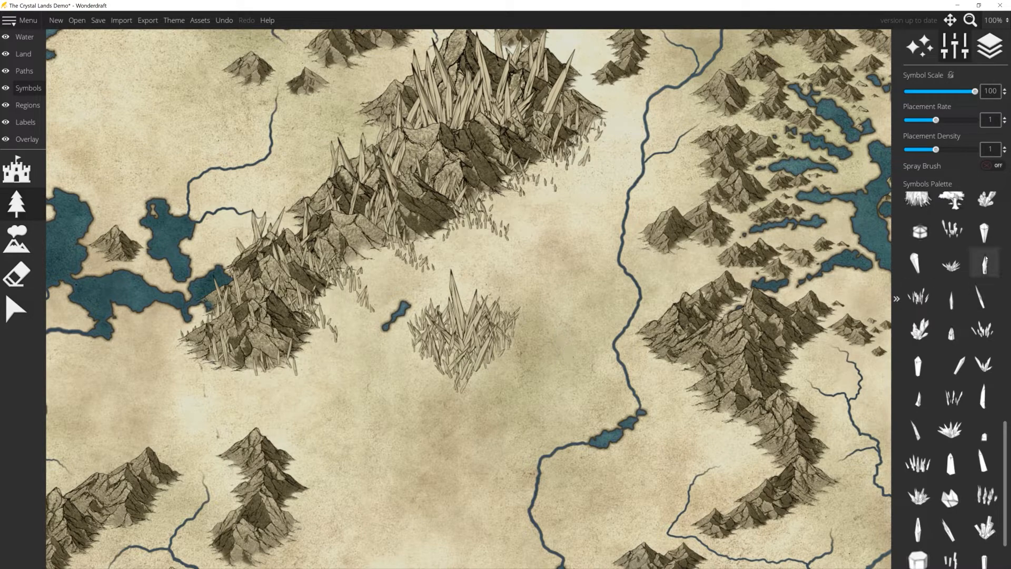
scroll(509, 359, down, 7)
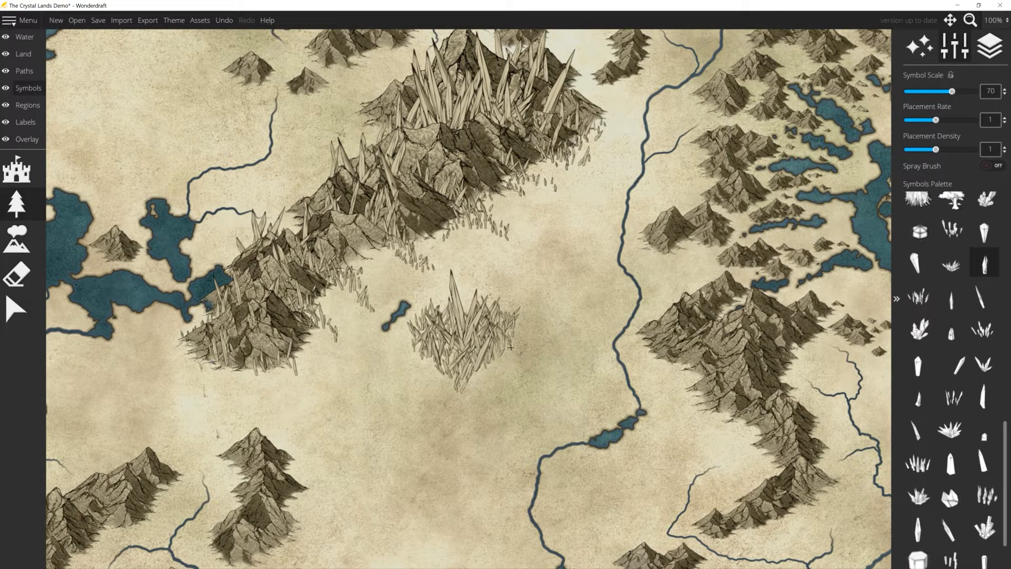
key(ctrl+z)
scroll(511, 357, down, 4)
click(483, 369)
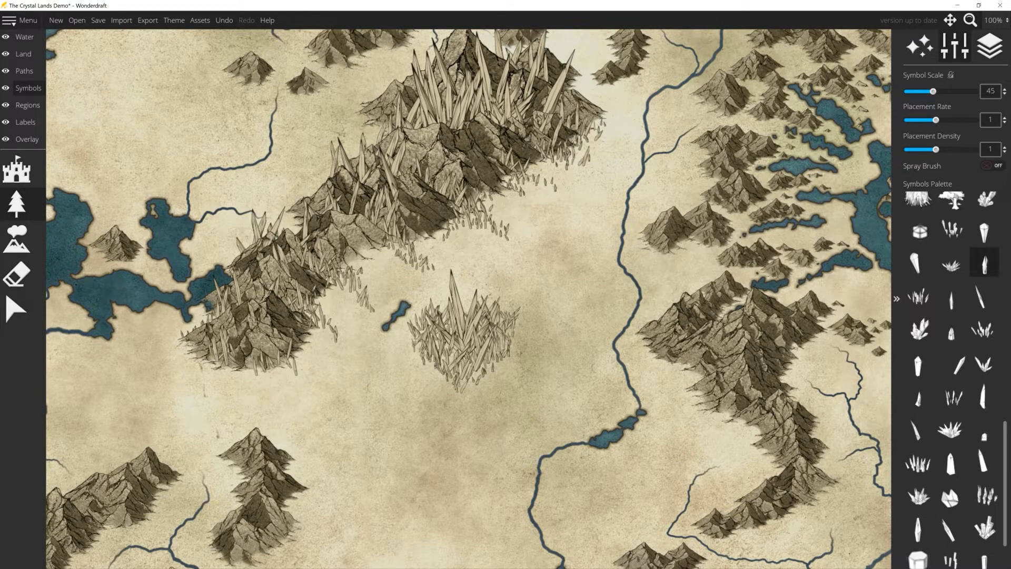
scroll(431, 362, down, 1)
drag(473, 379, 464, 393)
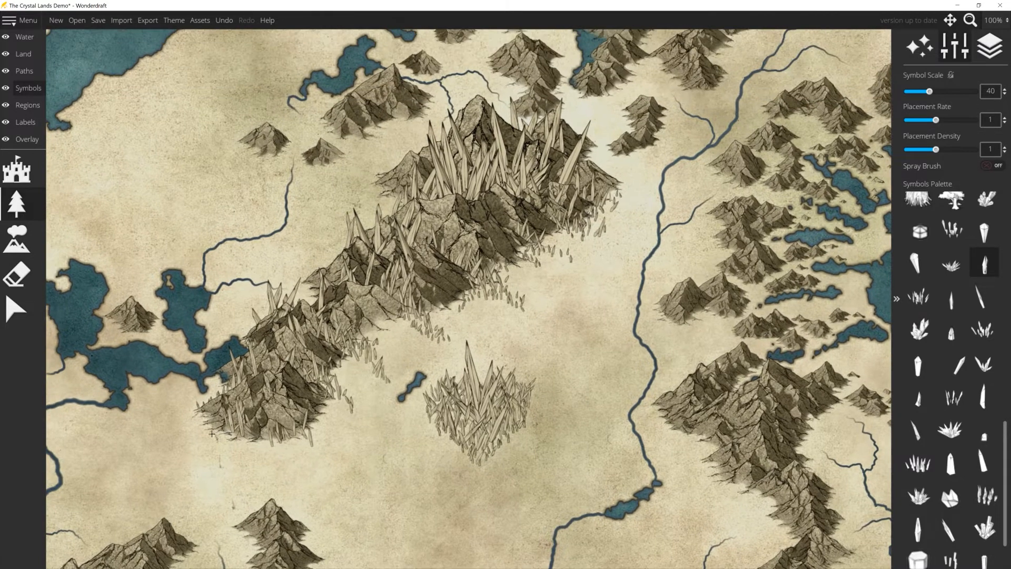
- Activate the land's Ground Color Brush and expand its filter options
click(25, 54)
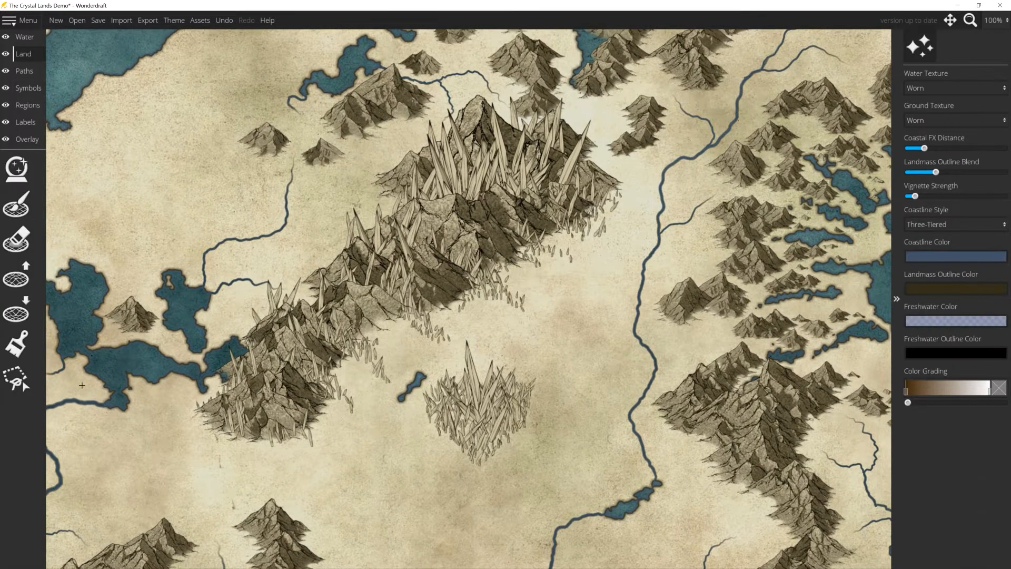
click(20, 343)
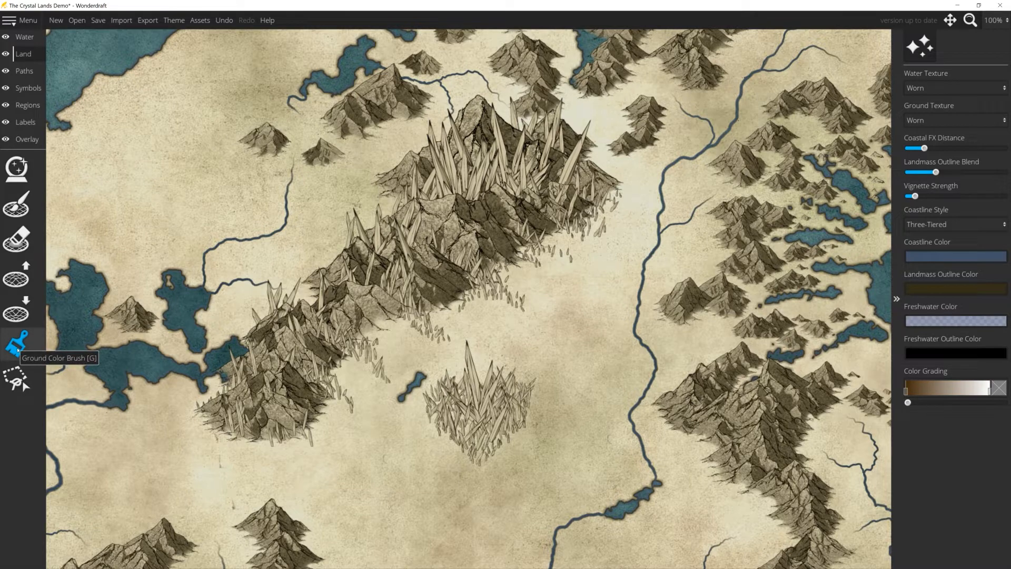
click(25, 351)
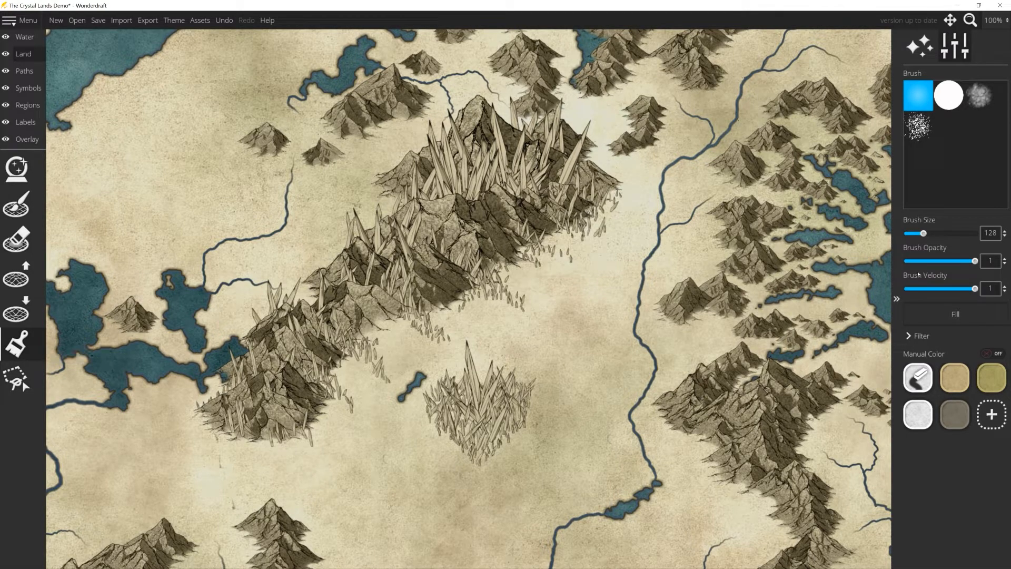
click(909, 337)
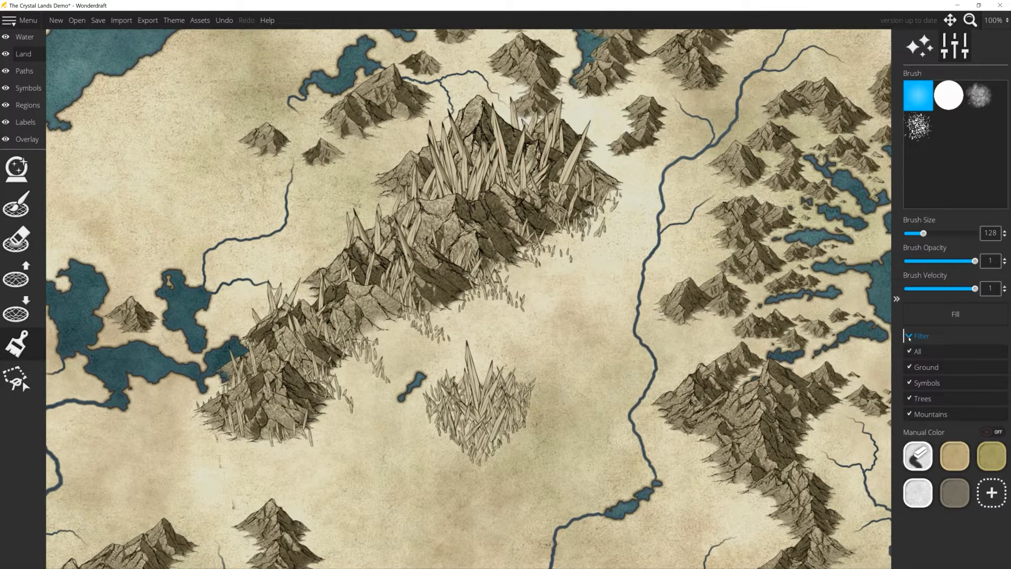
- Try a tan stroke over the plain and its crystal cluster, undo it, and limit the brush filter to Trees only
mouse_move(574, 361)
mouse_down()
mouse_move(606, 339)
mouse_move(635, 347)
mouse_move(561, 383)
mouse_move(519, 431)
mouse_move(450, 440)
mouse_up()
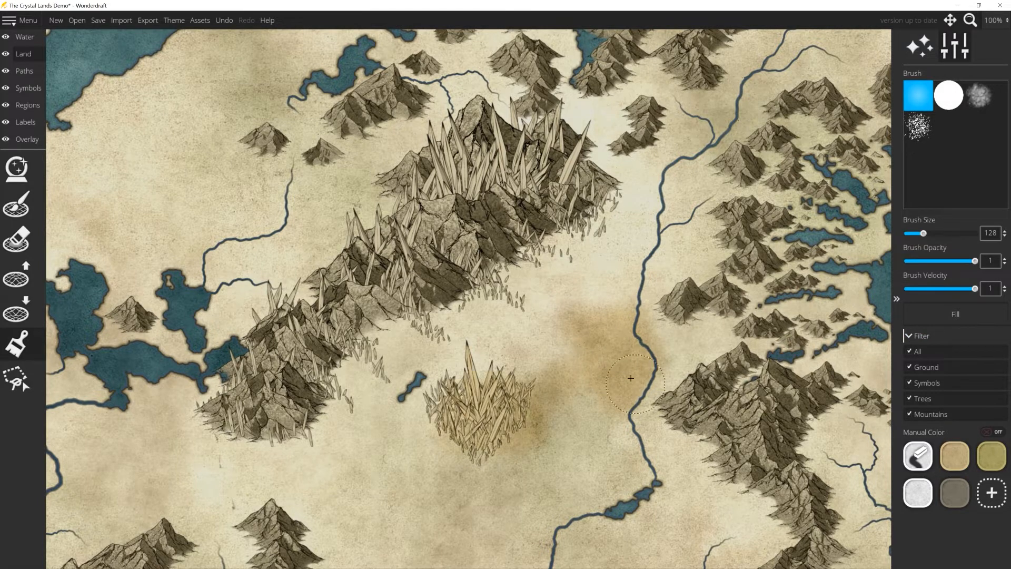
key(ctrl+z)
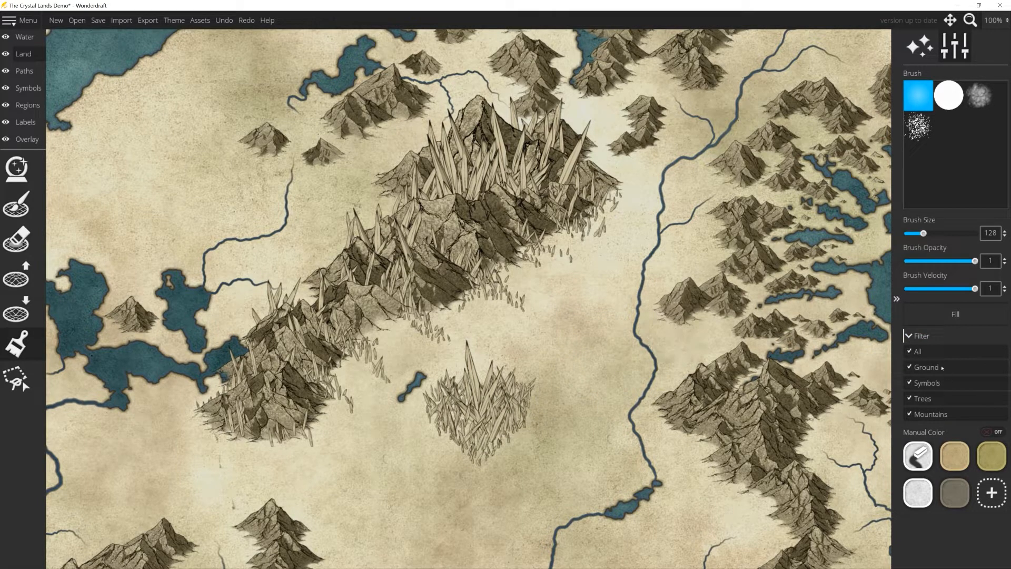
click(909, 351)
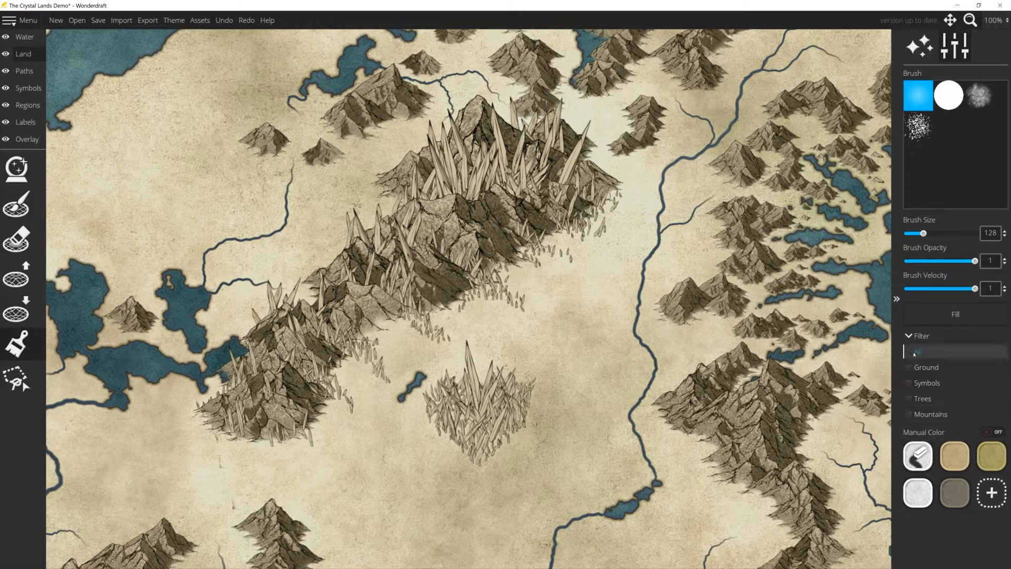
click(909, 399)
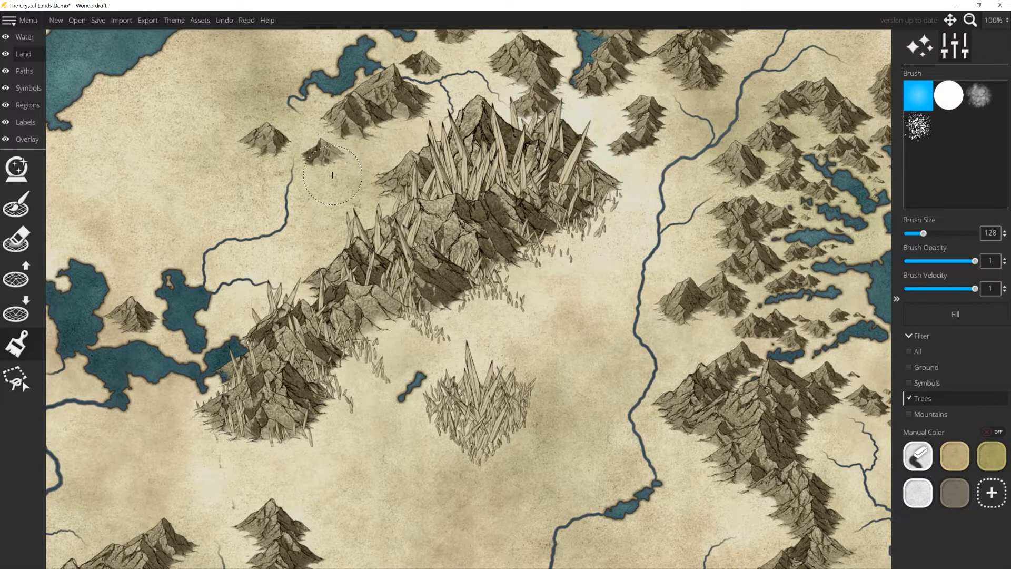
- Add red, yellow and blue (0100ff) swatches to the brush's color palette
click(984, 497)
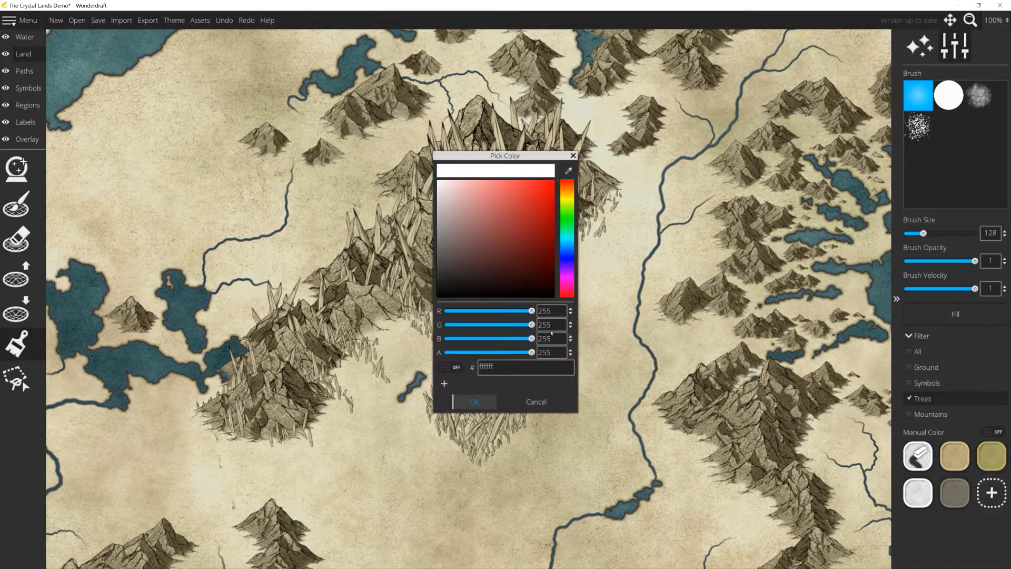
click(567, 190)
mouse_move(551, 183)
mouse_down()
mouse_move(568, 188)
mouse_move(567, 179)
mouse_move(568, 259)
mouse_up()
click(474, 402)
click(482, 400)
click(948, 530)
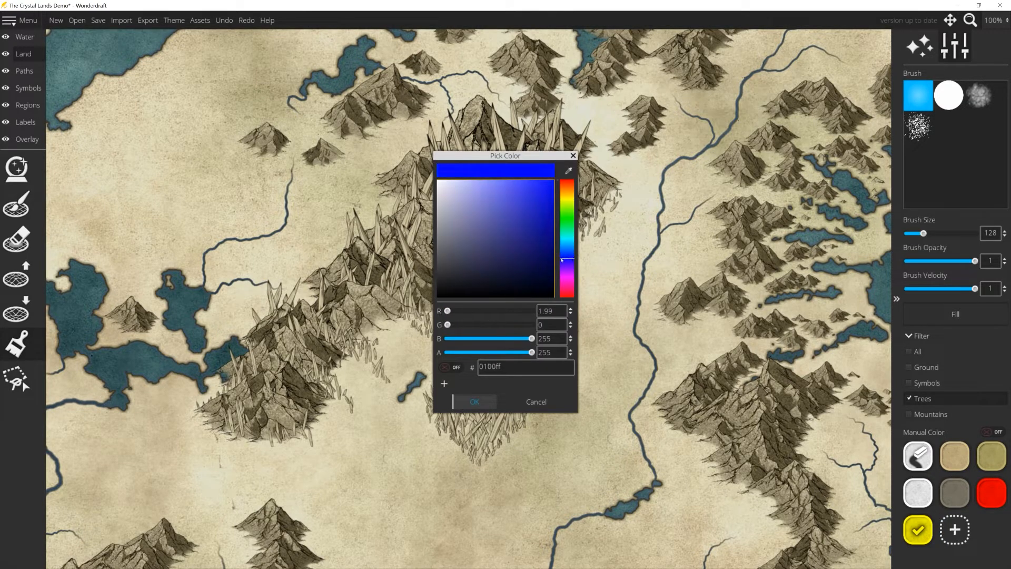
click(474, 401)
- Add a green (25ff00) and a black swatch to the brush's color palette
click(991, 530)
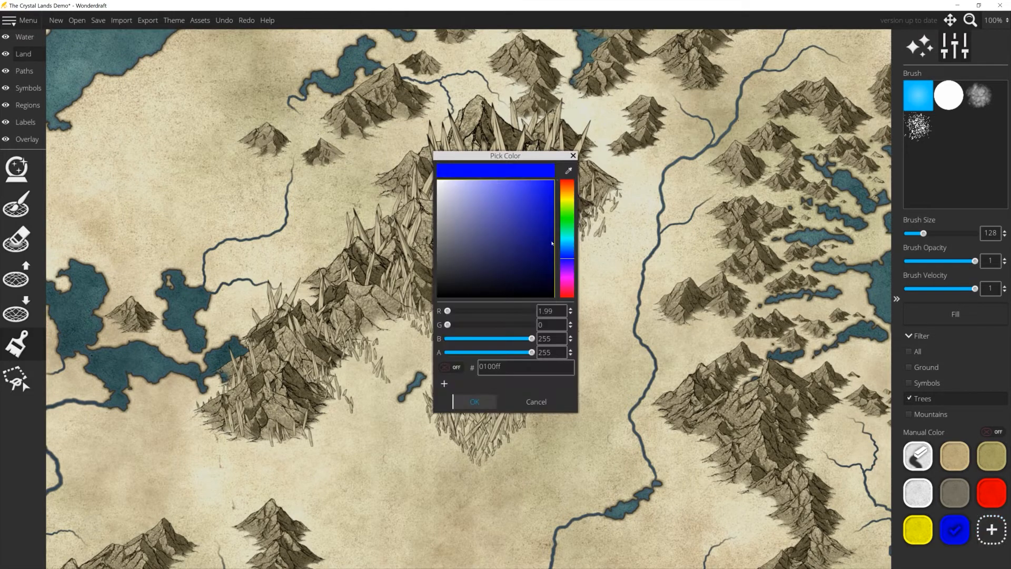
click(572, 219)
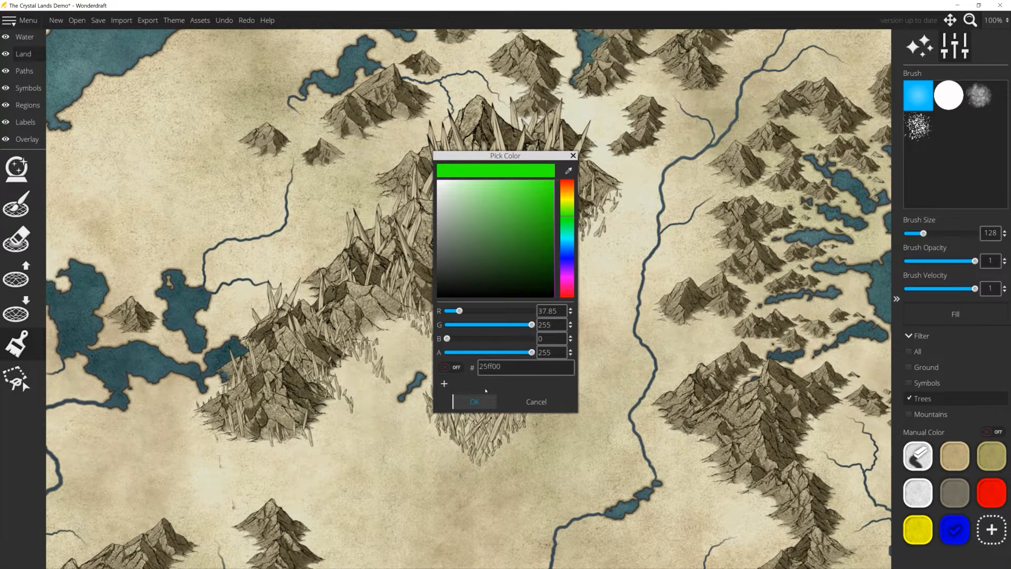
click(484, 403)
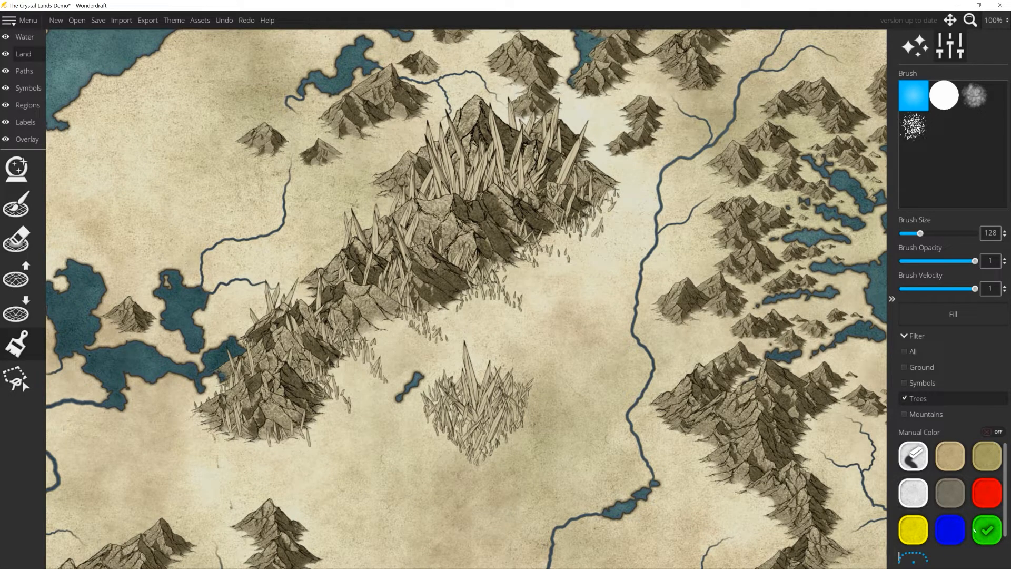
click(914, 558)
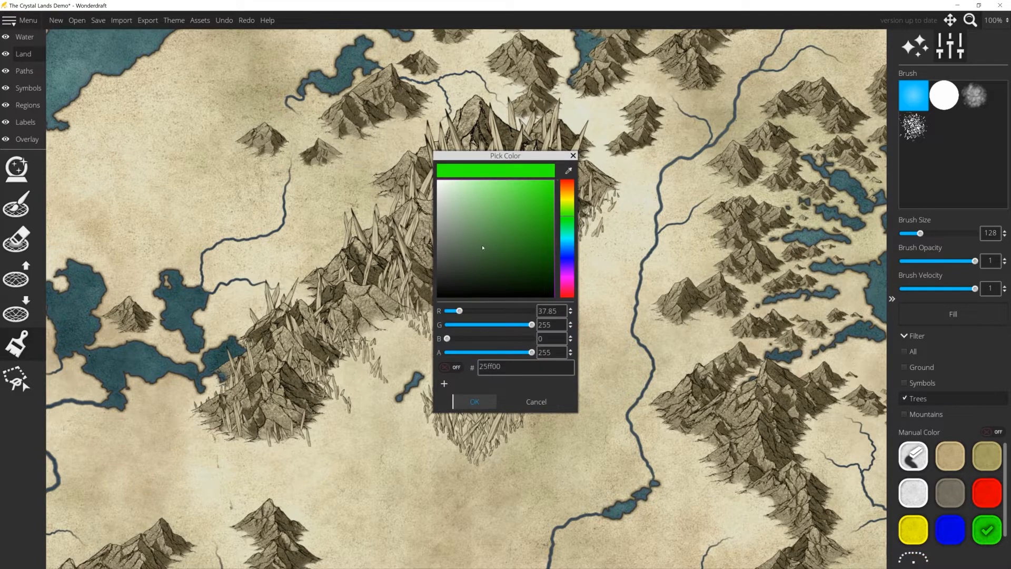
drag(483, 248, 482, 355)
click(482, 406)
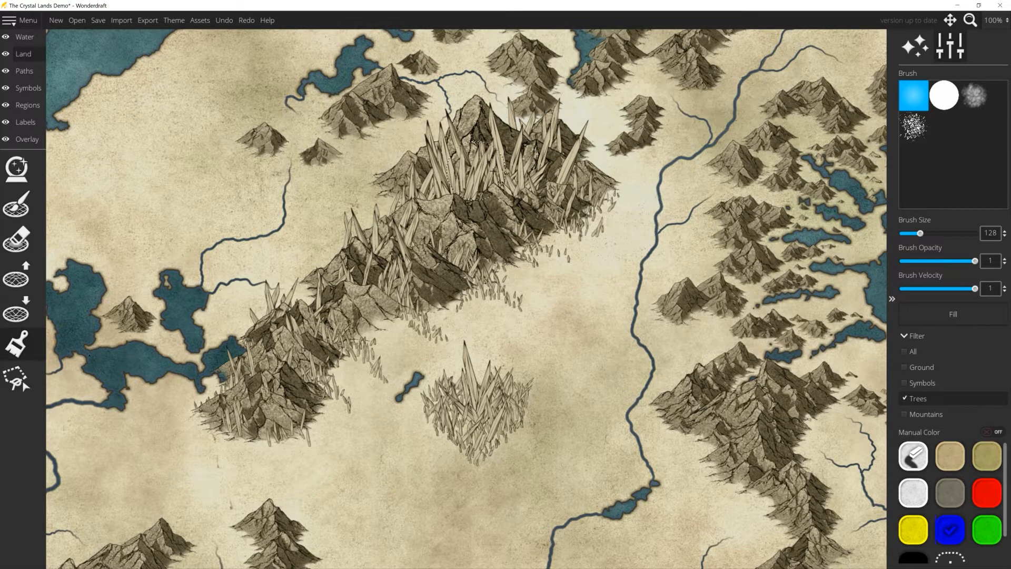
- Paint all mountain and plain crystals blue, starting at brush opacity 0.19 and raising it to 1 for full coverage
drag(922, 261, 909, 261)
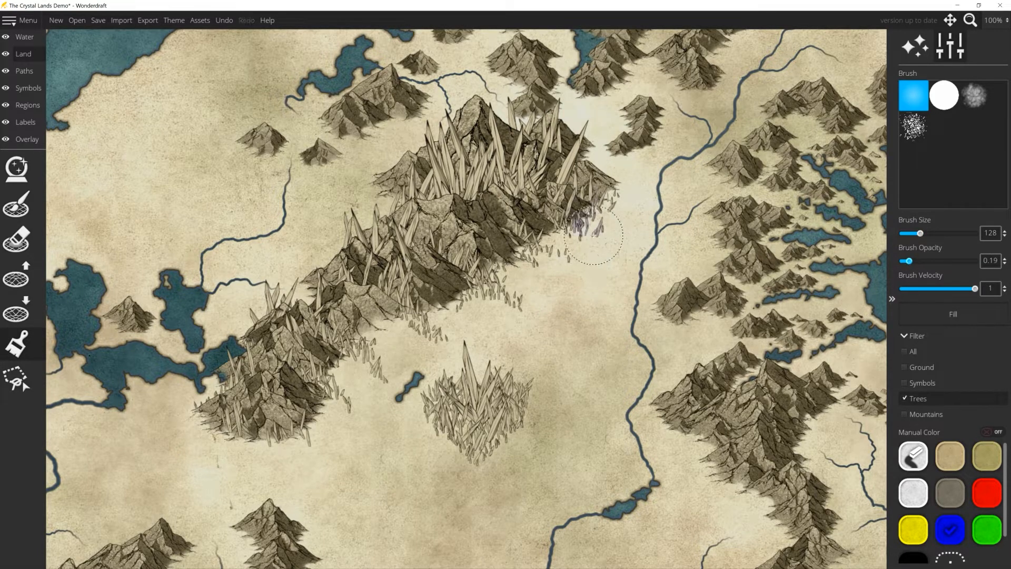
click(590, 219)
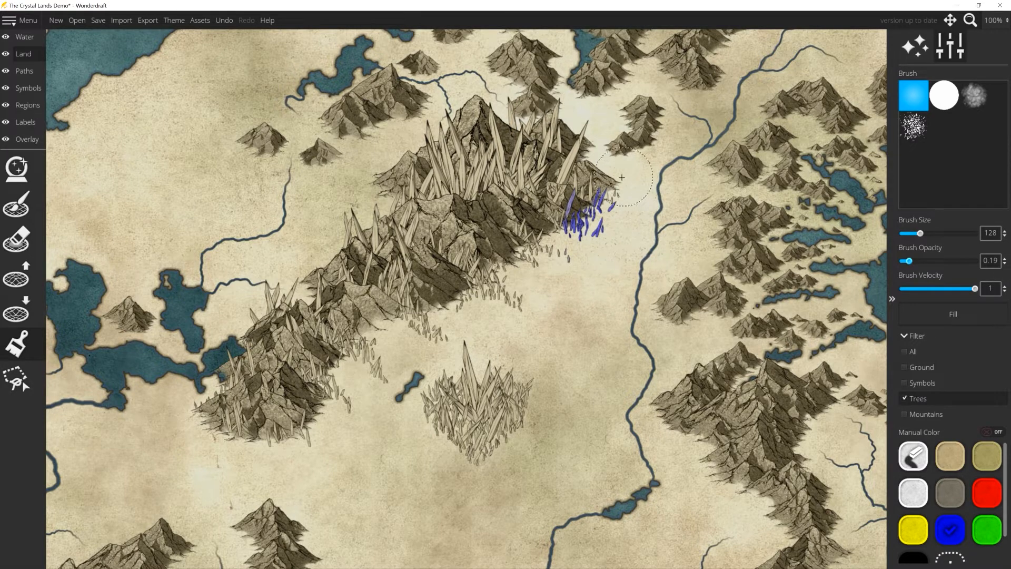
mouse_move(585, 206)
mouse_down()
mouse_move(521, 132)
mouse_move(455, 246)
mouse_move(480, 279)
mouse_move(348, 284)
mouse_move(321, 300)
mouse_move(263, 456)
mouse_move(337, 358)
mouse_move(390, 374)
mouse_up()
click(975, 260)
mouse_move(501, 400)
mouse_down()
mouse_move(294, 421)
mouse_move(250, 345)
mouse_move(490, 282)
mouse_move(392, 227)
mouse_move(490, 153)
mouse_move(532, 242)
mouse_move(398, 331)
mouse_move(492, 316)
mouse_move(448, 321)
mouse_move(333, 393)
mouse_up()
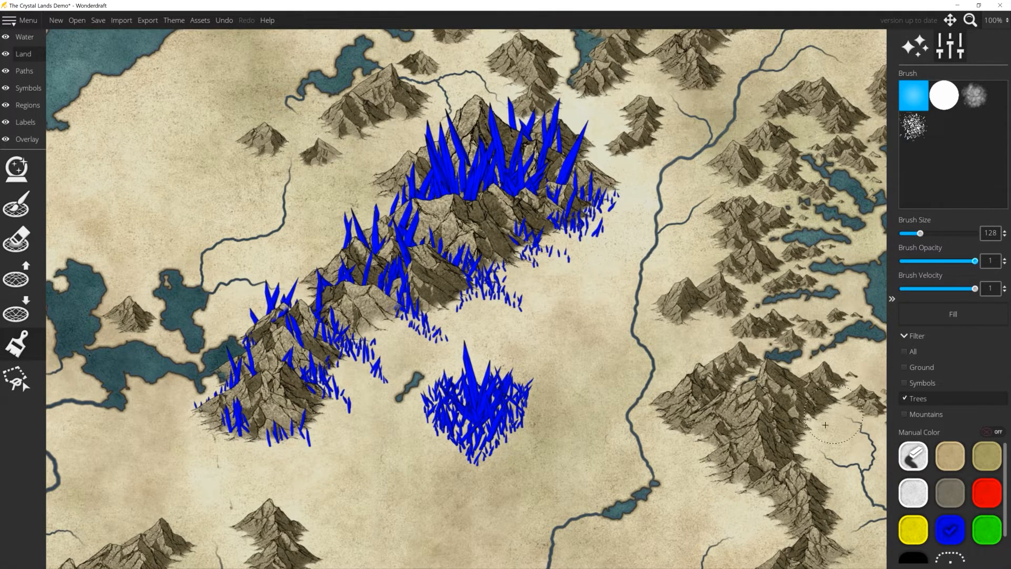
- Lighten the blue crystals on the mountains and plain with the white swatch at brush opacity 0.18
click(920, 500)
drag(975, 262, 910, 264)
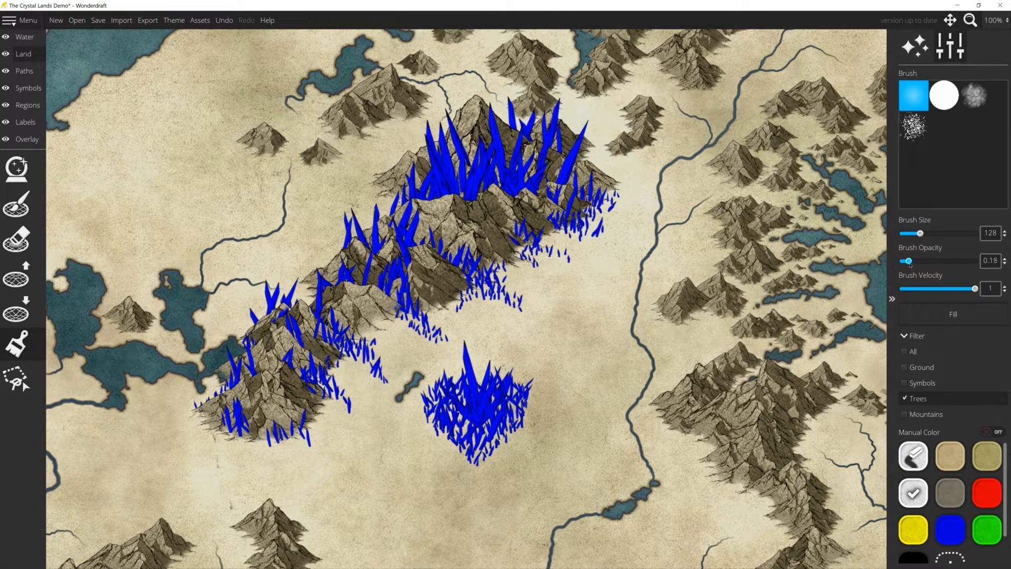
mouse_move(521, 384)
mouse_down()
mouse_move(486, 458)
mouse_move(518, 407)
mouse_move(421, 411)
mouse_move(433, 434)
mouse_move(423, 392)
mouse_move(416, 450)
mouse_move(361, 385)
mouse_move(326, 435)
mouse_move(304, 421)
mouse_move(187, 417)
mouse_move(231, 434)
mouse_move(213, 421)
mouse_move(336, 412)
mouse_move(345, 379)
mouse_move(208, 410)
mouse_move(283, 310)
mouse_move(387, 342)
mouse_move(350, 276)
mouse_move(401, 182)
mouse_move(484, 179)
mouse_move(560, 232)
mouse_move(589, 147)
mouse_move(547, 117)
mouse_move(560, 267)
mouse_move(459, 300)
mouse_move(509, 294)
mouse_move(428, 287)
mouse_move(457, 318)
mouse_move(599, 209)
mouse_move(574, 215)
mouse_move(443, 323)
mouse_move(470, 375)
mouse_move(395, 346)
mouse_move(319, 365)
mouse_move(244, 355)
mouse_move(265, 336)
mouse_move(431, 273)
mouse_move(651, 303)
mouse_up()
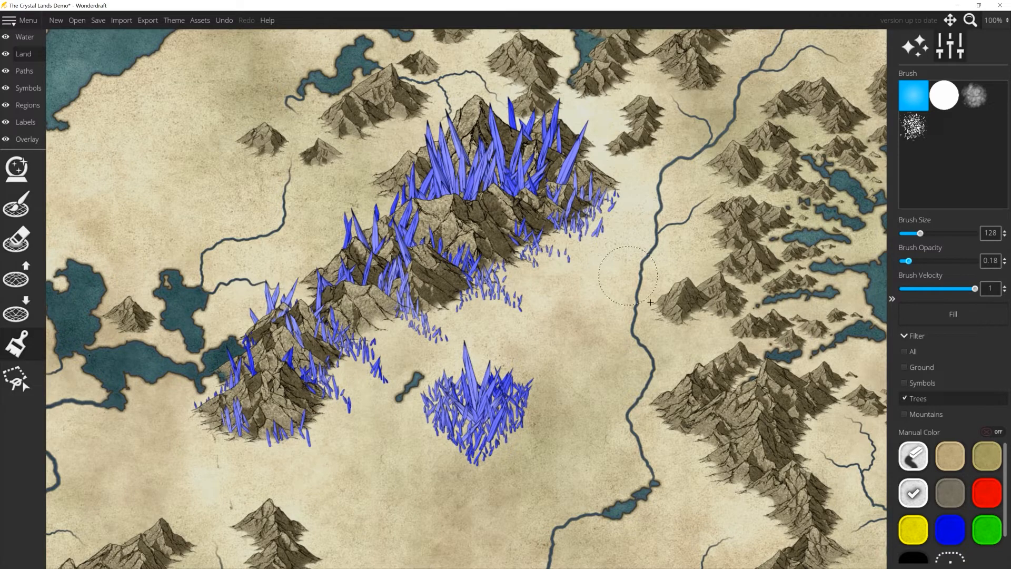
- Tint the plain's crystal cluster green, then the mountain crystals unevenly green at brush opacity 0.13
click(994, 533)
mouse_move(521, 377)
mouse_down()
mouse_move(479, 400)
mouse_move(452, 445)
mouse_move(503, 453)
mouse_move(421, 433)
mouse_move(405, 395)
mouse_move(465, 360)
mouse_up()
drag(909, 261, 906, 262)
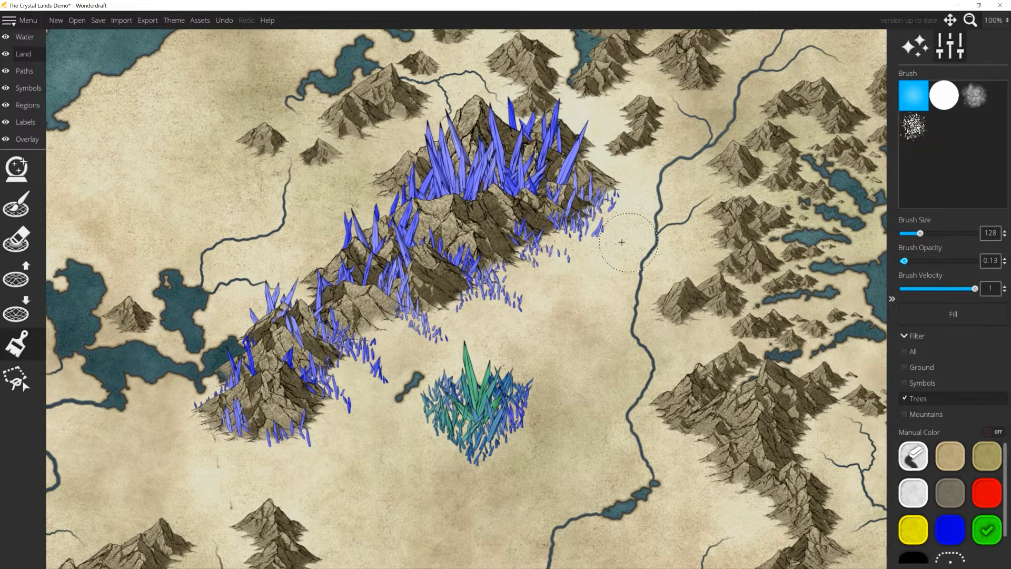
mouse_move(622, 242)
mouse_down()
mouse_move(618, 218)
mouse_move(583, 245)
mouse_move(594, 200)
mouse_move(562, 258)
mouse_move(543, 241)
mouse_move(551, 189)
mouse_move(445, 194)
mouse_up()
mouse_move(375, 272)
mouse_down()
mouse_move(497, 316)
mouse_move(395, 329)
mouse_move(303, 282)
mouse_move(300, 346)
mouse_move(340, 376)
mouse_move(364, 369)
mouse_move(300, 463)
mouse_up()
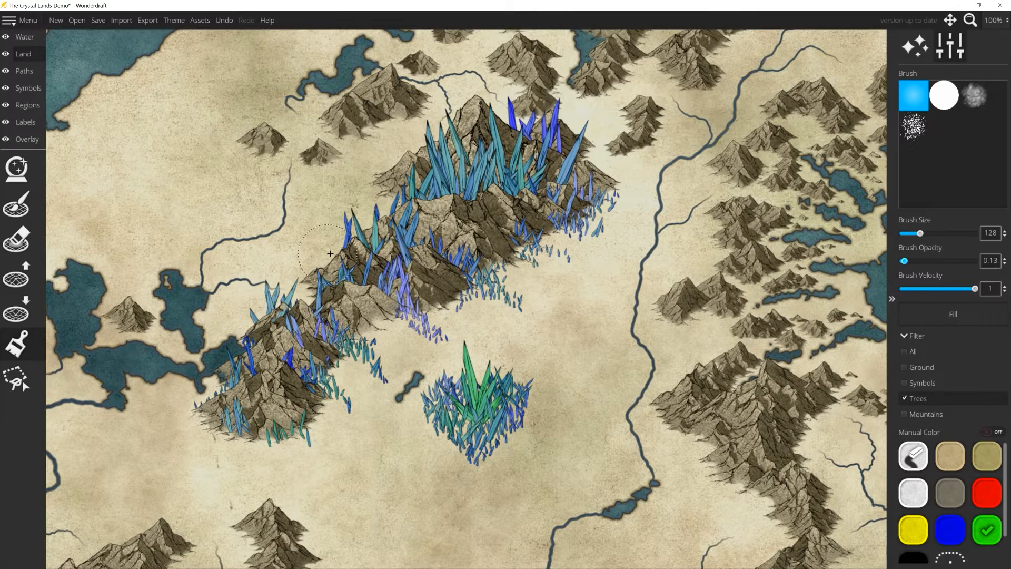
drag(526, 161, 592, 145)
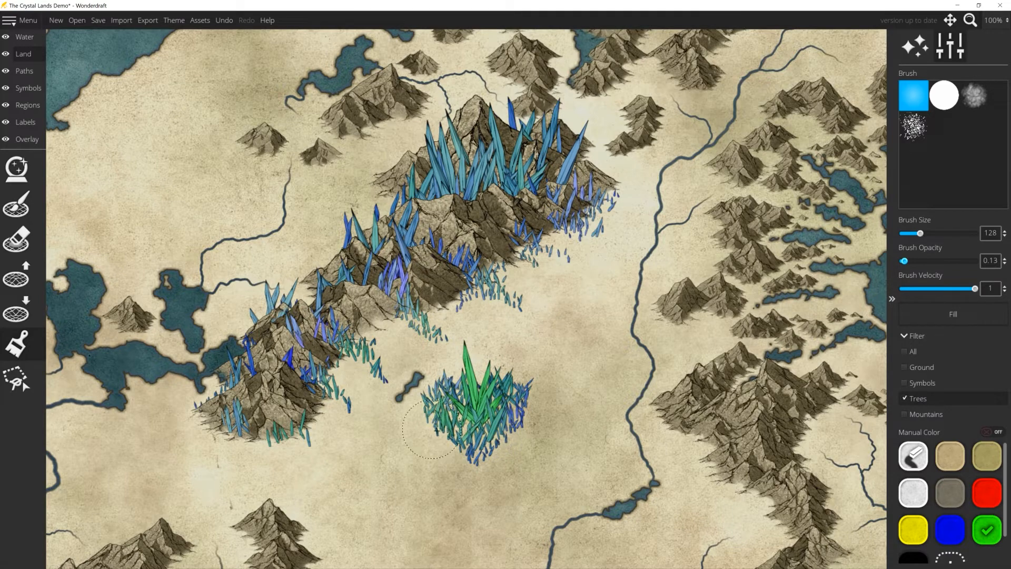
mouse_move(420, 230)
mouse_down()
mouse_move(445, 180)
mouse_move(354, 235)
mouse_up()
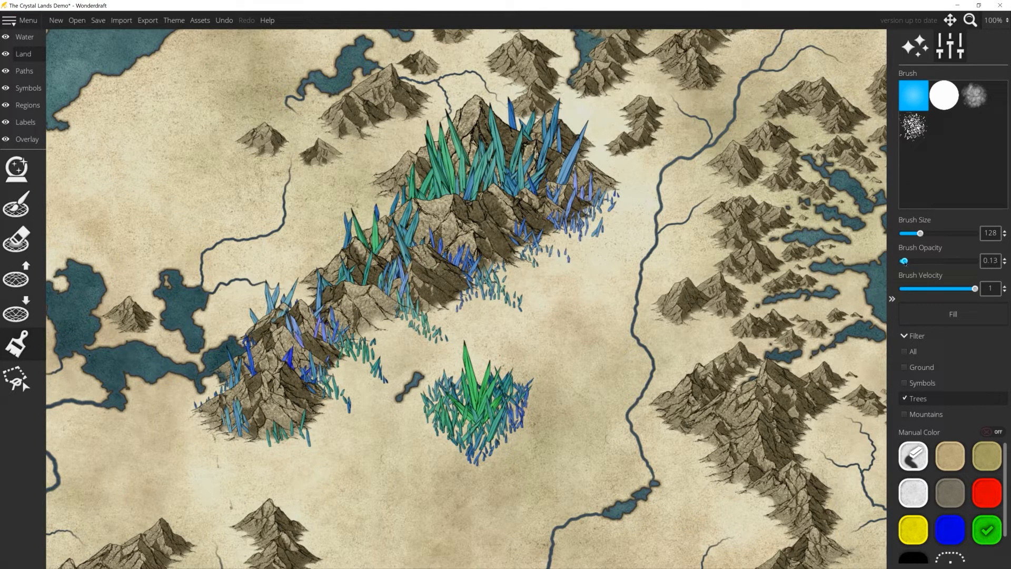
- Undo a trial green stroke at opacity 0.23 on the plain's cluster, and accent individual mountain crystals green at brush size 20, opacity 0.16
drag(905, 262, 912, 262)
scroll(513, 327, down, 10)
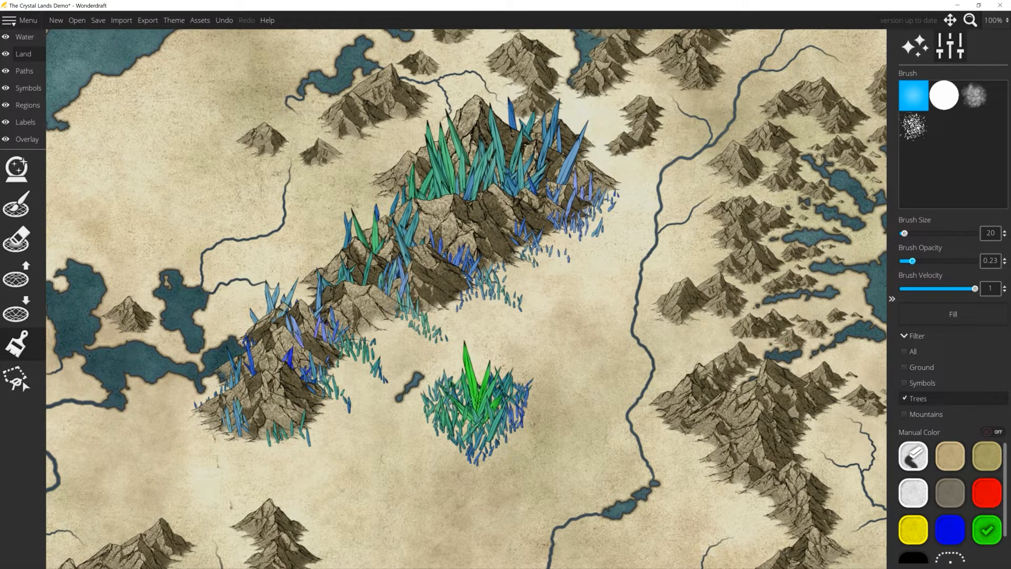
drag(487, 426, 561, 449)
key(ctrl+z)
drag(912, 260, 908, 263)
drag(458, 153, 499, 227)
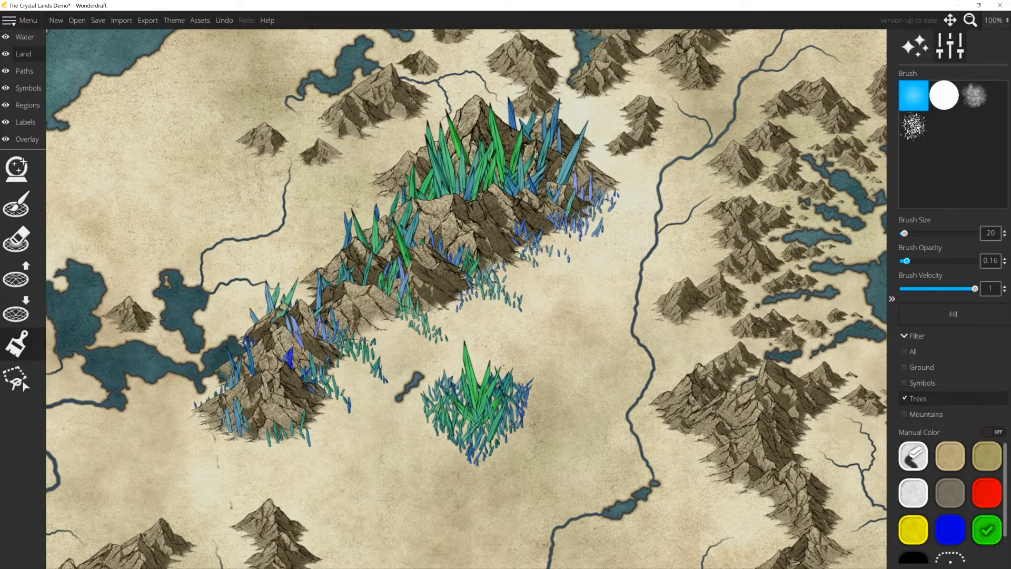
- Accent individual crystals on the mountains and in the plain's cluster blue at brush size 20, reducing the opacity from 0.16 to 0.14
click(953, 533)
drag(534, 188, 439, 215)
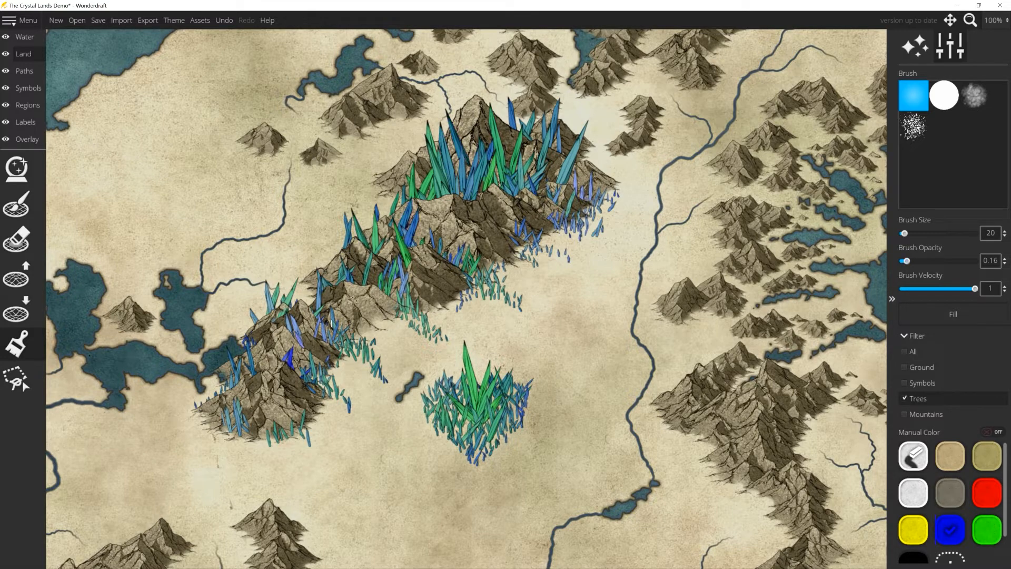
mouse_move(462, 400)
mouse_down()
mouse_move(478, 440)
mouse_move(505, 463)
mouse_move(427, 435)
mouse_move(442, 400)
mouse_up()
drag(329, 360, 328, 396)
drag(230, 410, 216, 429)
mouse_move(464, 171)
mouse_down()
mouse_move(444, 144)
mouse_move(471, 186)
mouse_up()
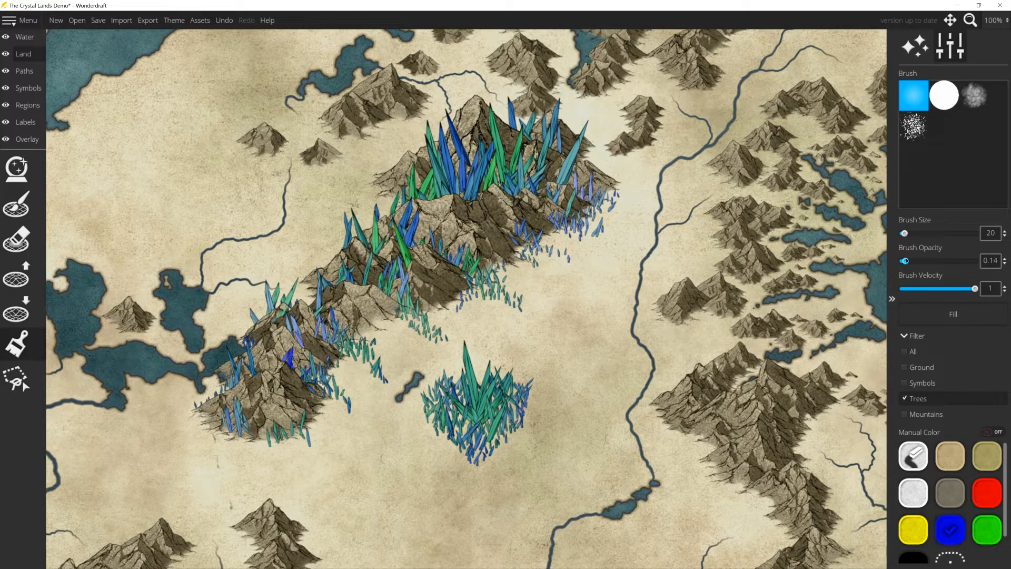
- Darken the small crystals along the southern and western mountain foothills with black at brush size 92 and opacity 0.13
scroll(906, 535, down, 2)
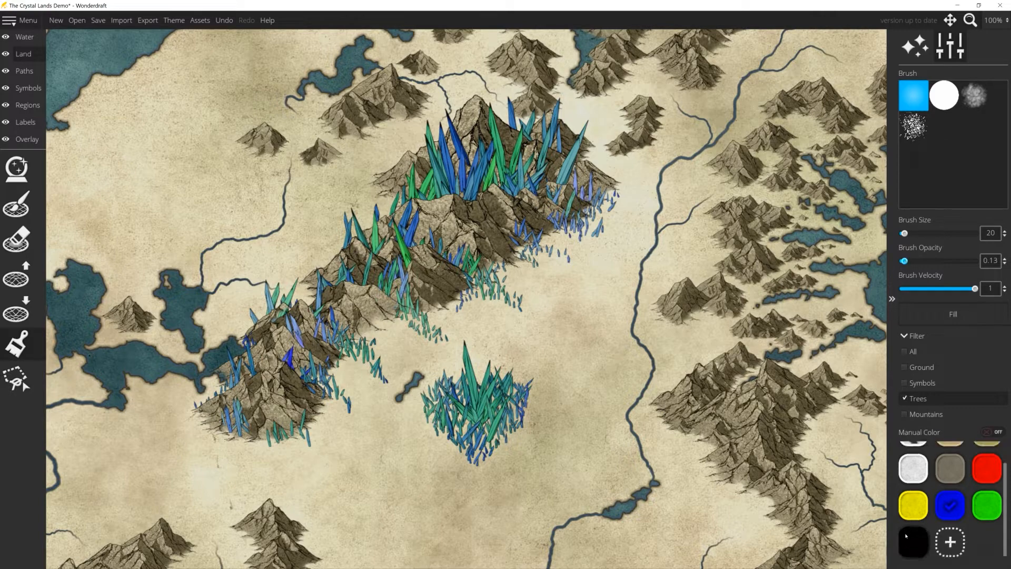
click(915, 540)
scroll(603, 400, up, 7)
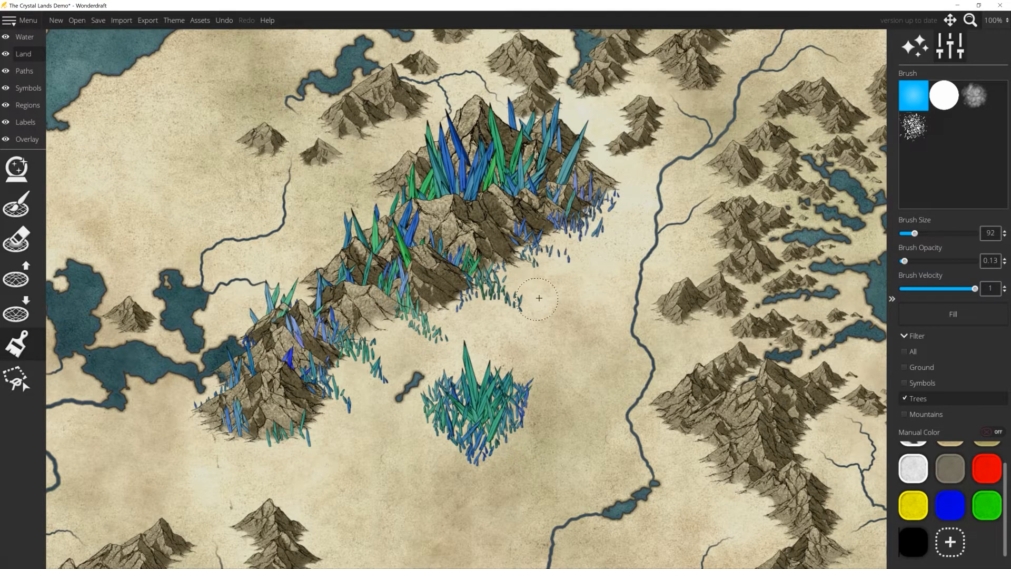
mouse_move(442, 323)
mouse_down()
mouse_move(420, 319)
mouse_move(439, 342)
mouse_move(460, 346)
mouse_move(433, 357)
mouse_up()
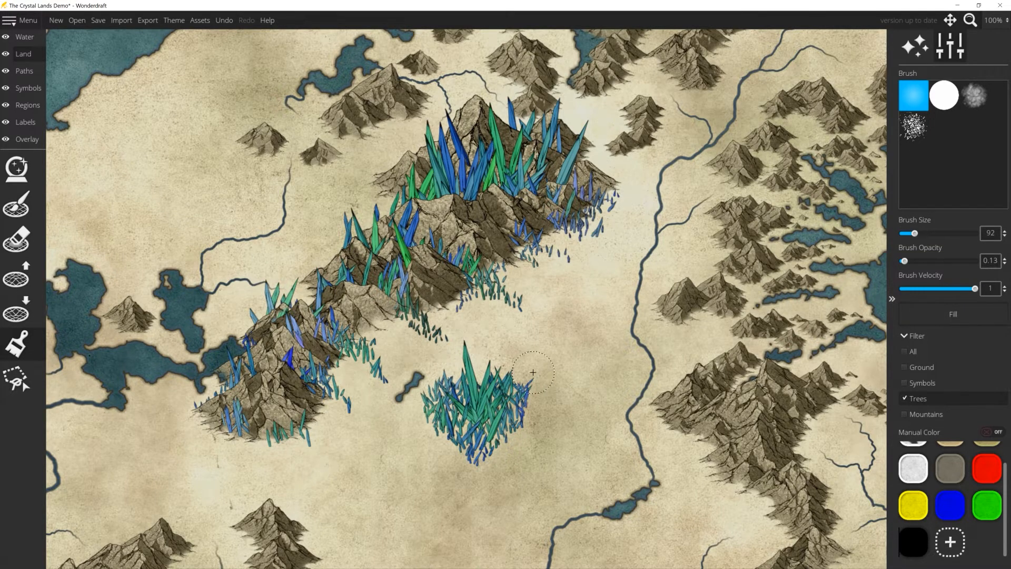
key(ctrl+z)
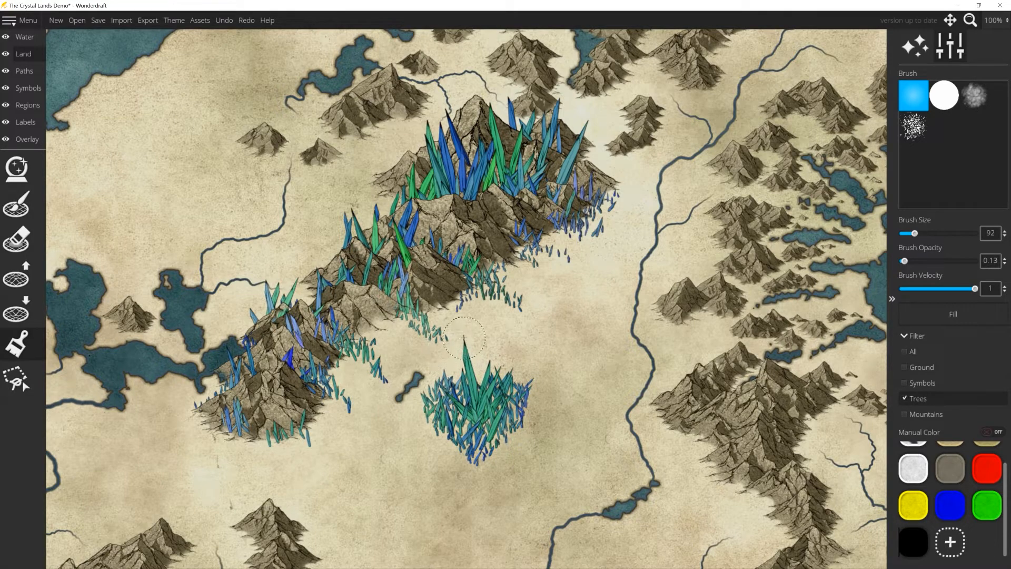
key(ctrl+y)
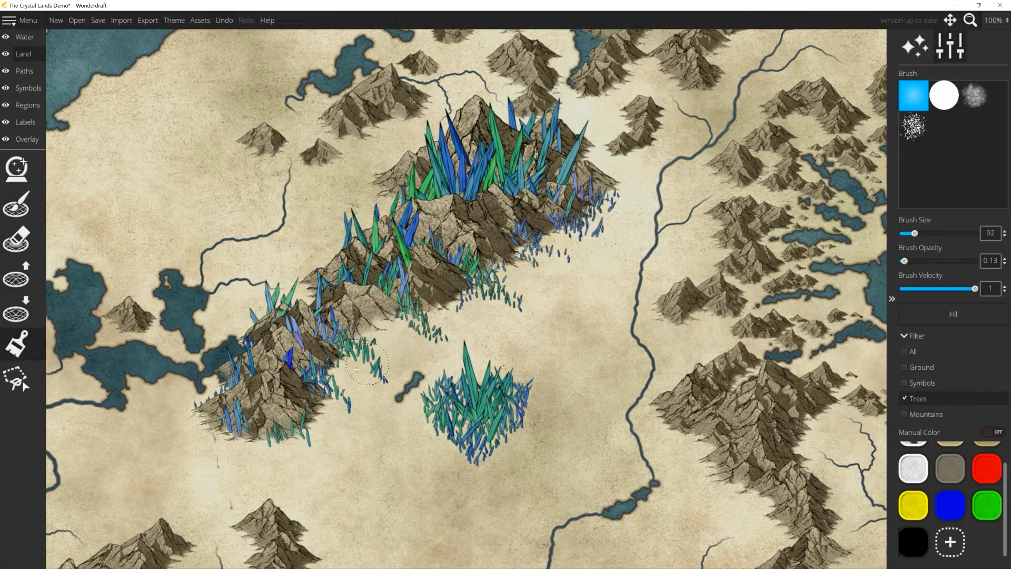
drag(356, 370, 348, 402)
mouse_move(307, 446)
mouse_down()
mouse_move(256, 427)
mouse_move(232, 430)
mouse_move(201, 390)
mouse_move(219, 346)
mouse_move(216, 301)
mouse_up()
- Shade the small crystals on the eastern foothills and the plain cluster's outer edge black, using brush sizes 196 and 132
scroll(211, 286, up, 3)
scroll(211, 286, up, 10)
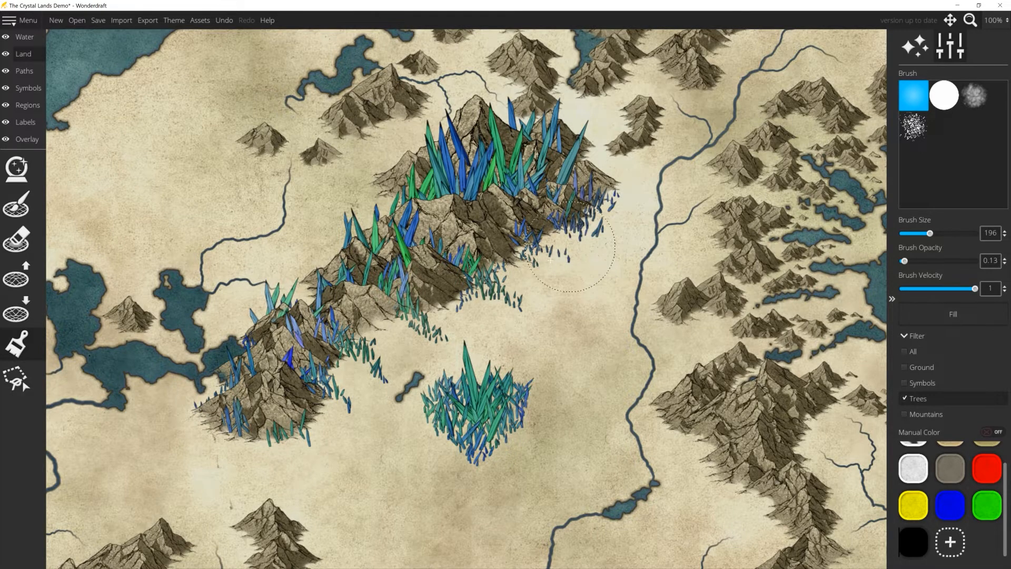
scroll(457, 456, down, 8)
mouse_move(459, 452)
mouse_down()
mouse_move(498, 433)
mouse_move(533, 329)
mouse_up()
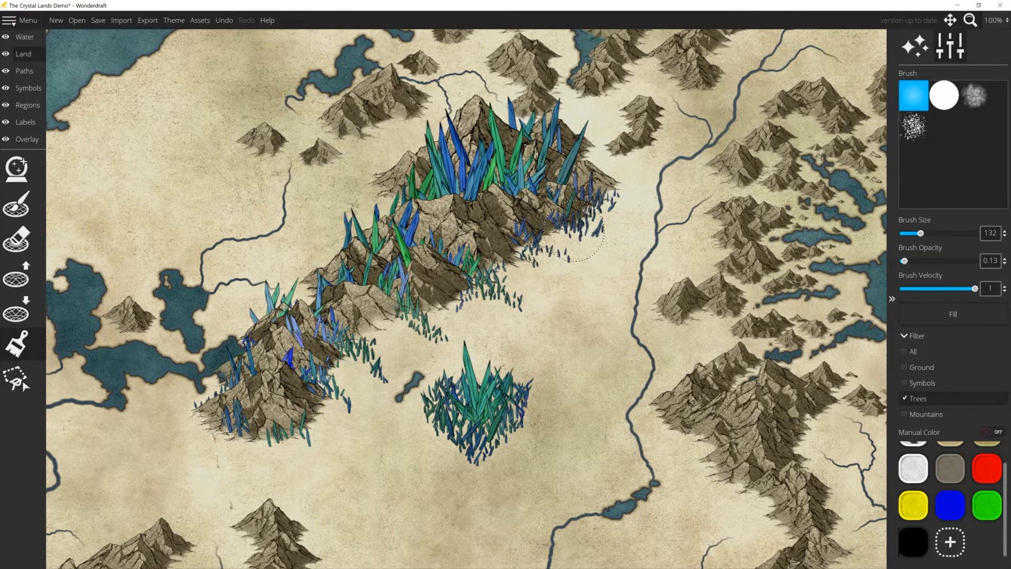
- Tint the crystals on the mountains and in the plain's cluster blue at brush size 56 and opacity 0.13
click(952, 509)
scroll(448, 292, down, 10)
scroll(421, 294, up, 2)
mouse_move(482, 415)
mouse_down()
mouse_move(495, 459)
mouse_move(477, 411)
mouse_move(472, 420)
mouse_move(468, 404)
mouse_move(458, 409)
mouse_move(469, 425)
mouse_move(515, 420)
mouse_move(480, 415)
mouse_move(494, 419)
mouse_move(481, 418)
mouse_move(482, 433)
mouse_move(474, 405)
mouse_up()
click(984, 507)
click(950, 506)
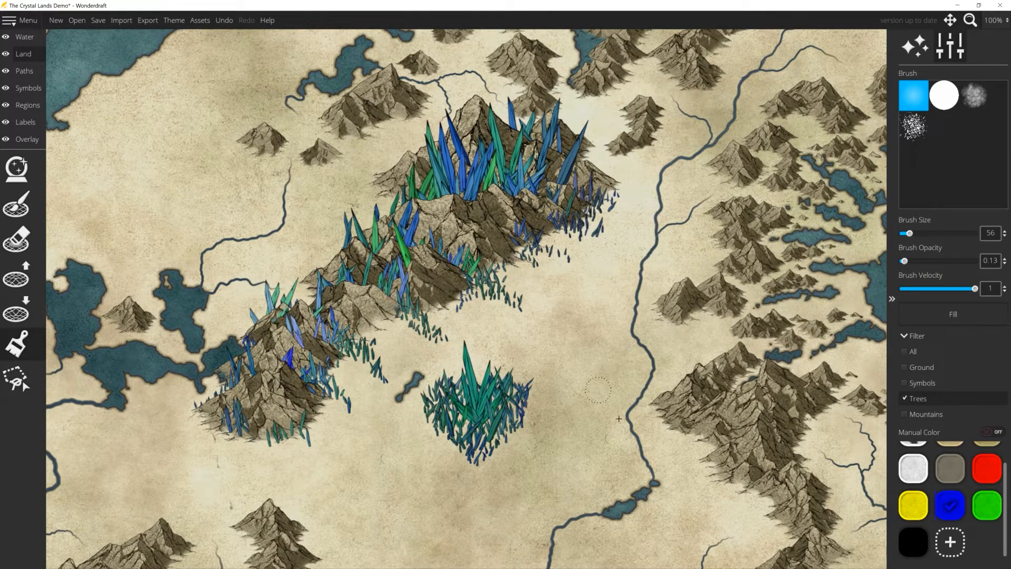
- Lighten the plain cluster's center and the tall crystals on the northern mountain with white at brush size 56 and opacity 0.13
click(923, 474)
mouse_move(469, 414)
mouse_down()
mouse_move(449, 407)
mouse_move(497, 412)
mouse_move(496, 429)
mouse_move(474, 433)
mouse_move(477, 408)
mouse_up()
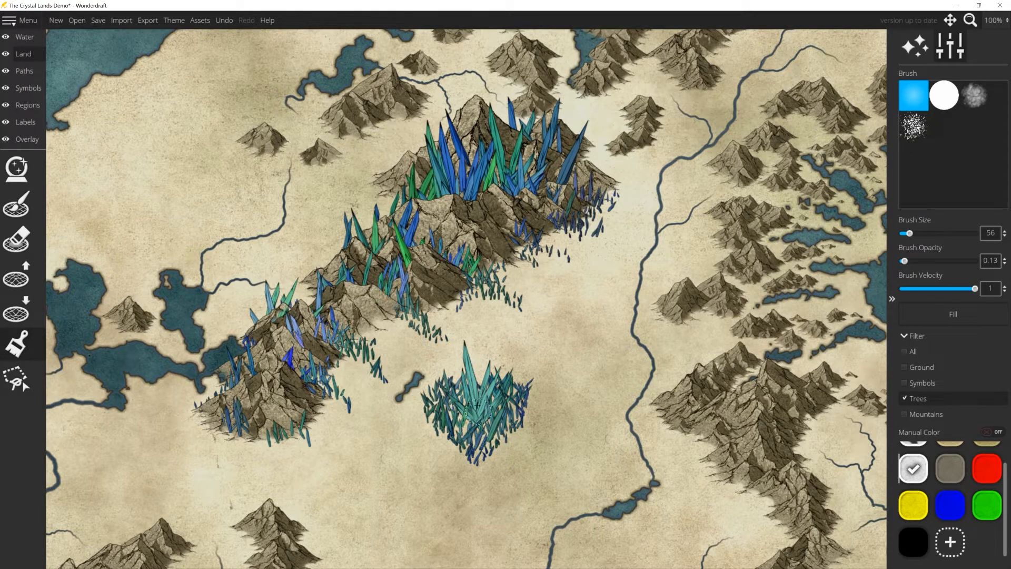
mouse_move(457, 150)
mouse_down()
mouse_move(450, 173)
mouse_move(482, 174)
mouse_up()
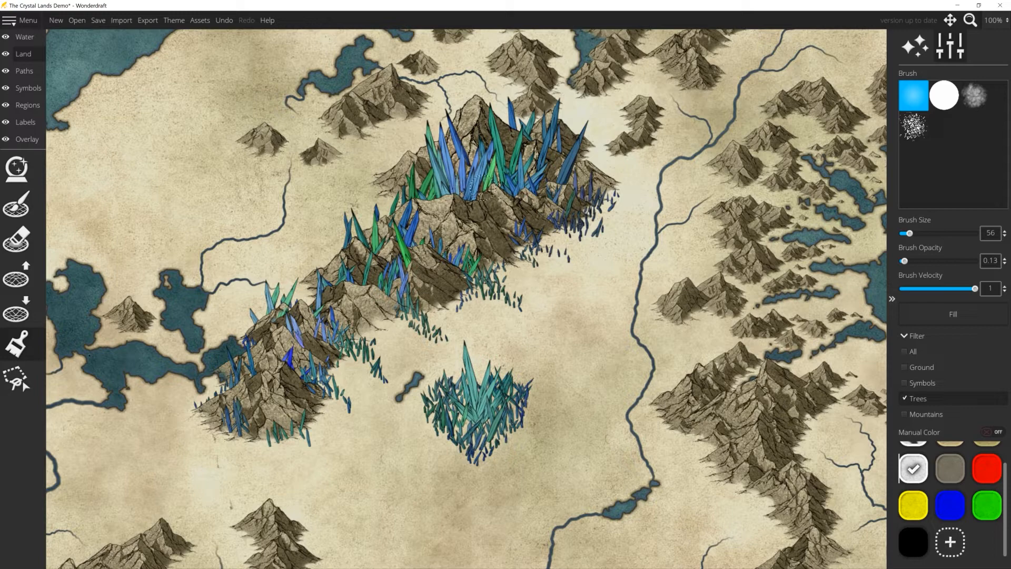
click(518, 197)
- Add white highlights to individual mountain crystals, reducing the brush size to 40 and down to 8
scroll(467, 204, down, 6)
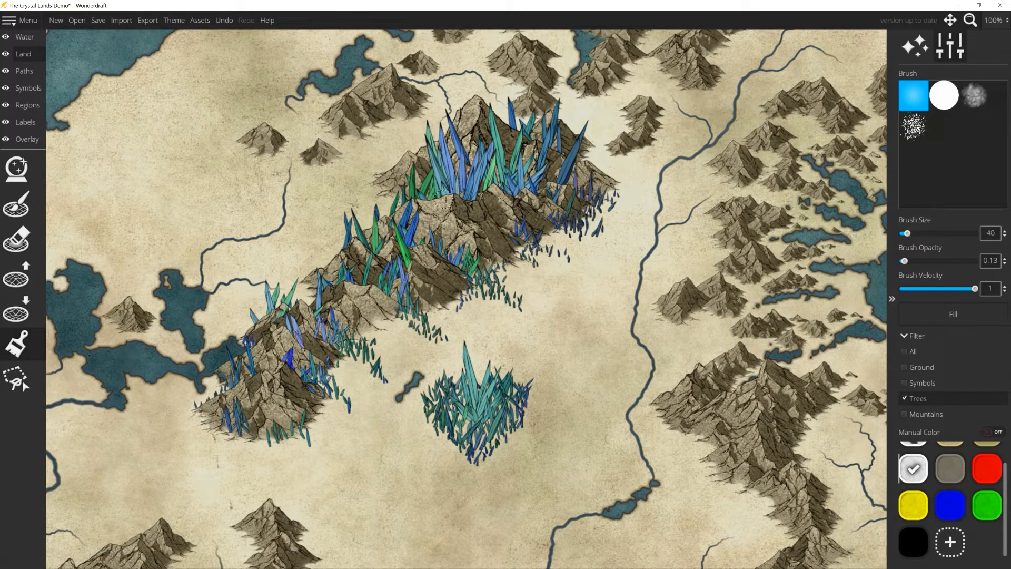
mouse_move(468, 203)
mouse_down()
mouse_move(446, 193)
mouse_move(453, 185)
mouse_move(452, 196)
mouse_up()
mouse_move(518, 198)
mouse_down()
mouse_move(503, 180)
mouse_move(481, 213)
mouse_up()
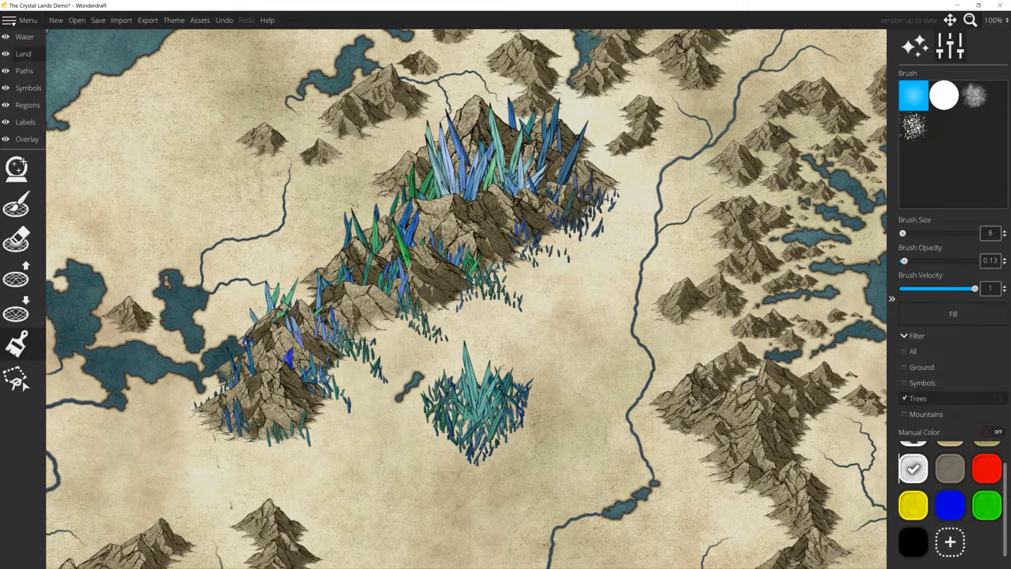
mouse_move(402, 255)
mouse_down()
mouse_move(406, 266)
mouse_move(404, 256)
mouse_up()
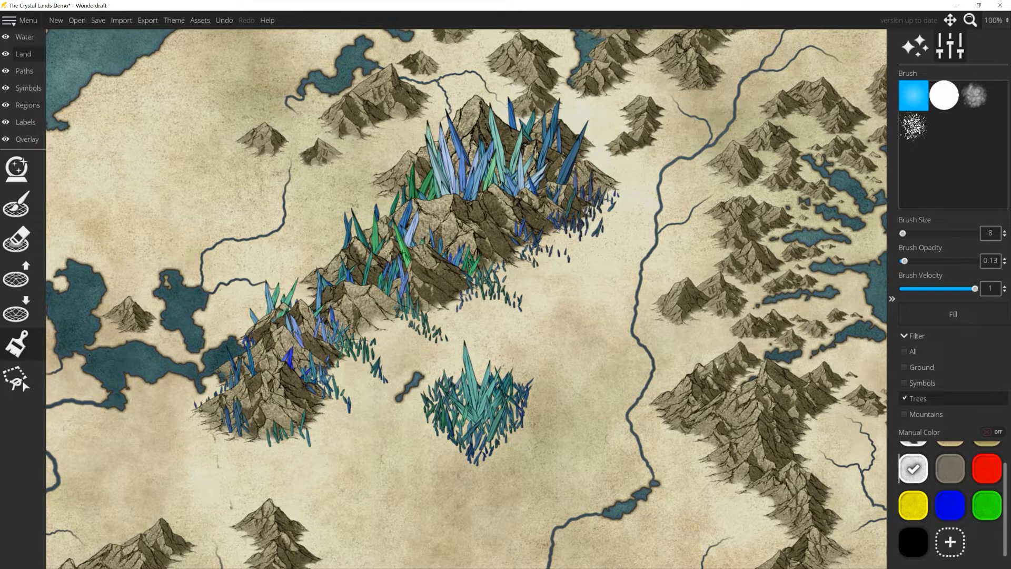
- Highlight individual crystals along the western mountains and in the plain's cluster white at brush size 8 and opacity 0.13
click(986, 507)
key(bracketright)
click(913, 468)
key(bracketleft)
mouse_move(427, 228)
mouse_down()
mouse_move(347, 289)
mouse_move(333, 283)
mouse_move(333, 336)
mouse_move(295, 328)
mouse_up()
mouse_move(223, 361)
mouse_down()
mouse_move(282, 395)
mouse_move(353, 365)
mouse_move(299, 397)
mouse_move(293, 438)
mouse_move(363, 427)
mouse_up()
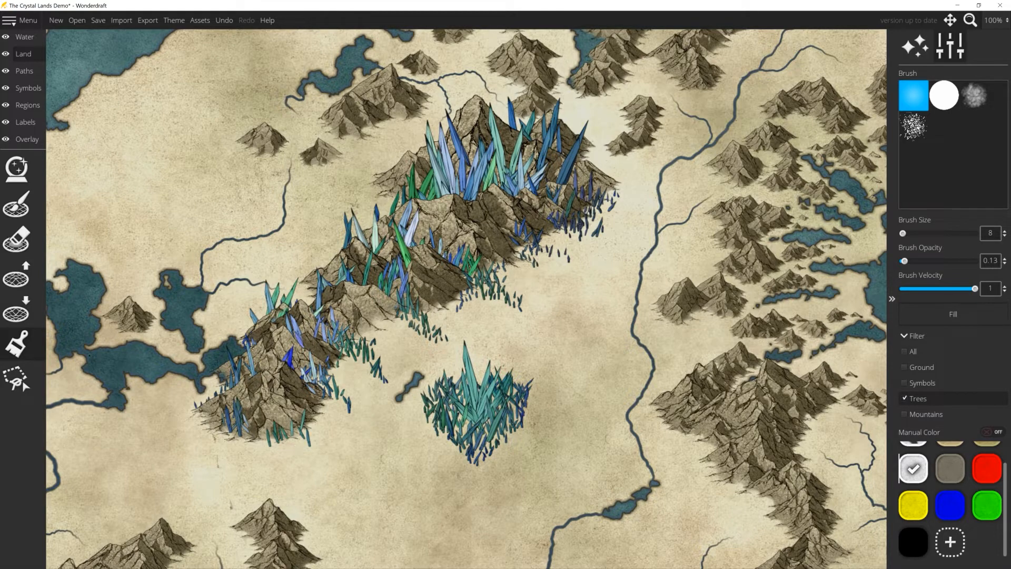
mouse_move(251, 347)
mouse_down()
mouse_move(237, 419)
mouse_move(429, 422)
mouse_move(492, 403)
mouse_move(466, 395)
mouse_move(524, 452)
mouse_up()
mouse_move(519, 416)
mouse_down()
mouse_move(522, 394)
mouse_move(512, 385)
mouse_move(458, 392)
mouse_move(496, 421)
mouse_move(513, 400)
mouse_move(410, 409)
mouse_move(451, 389)
mouse_move(462, 258)
mouse_move(396, 271)
mouse_move(320, 320)
mouse_move(245, 396)
mouse_move(411, 210)
mouse_move(482, 163)
mouse_move(542, 150)
mouse_move(521, 185)
mouse_up()
- Darken individual crystals across the mountains and in the plain's cluster with black at brush size 8 and opacity 0.13
click(913, 541)
mouse_move(515, 246)
mouse_down()
mouse_move(390, 232)
mouse_move(363, 274)
mouse_move(346, 357)
mouse_up()
drag(233, 377, 237, 429)
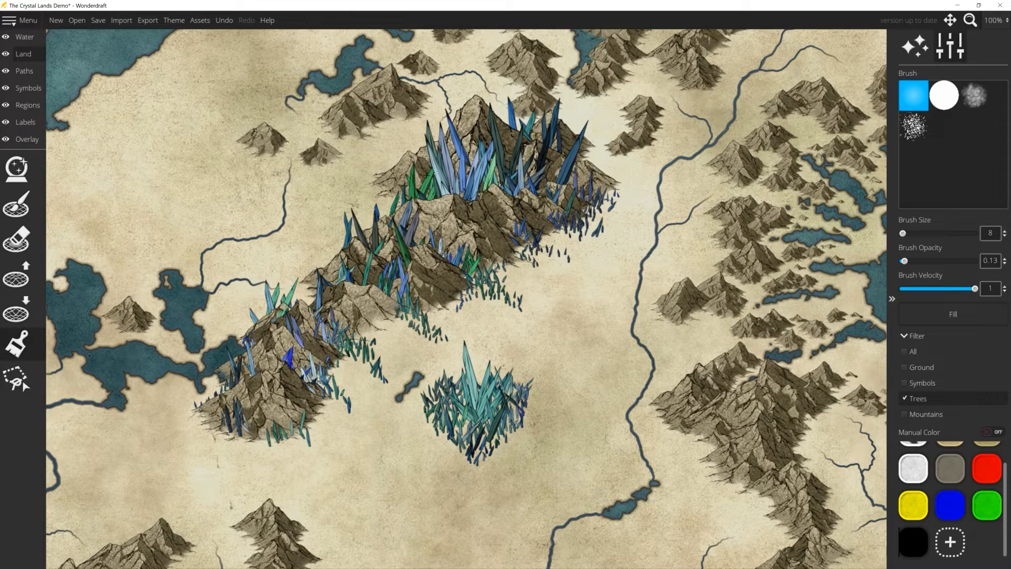
mouse_move(451, 182)
mouse_down()
mouse_move(469, 158)
mouse_move(367, 274)
mouse_move(365, 353)
mouse_up()
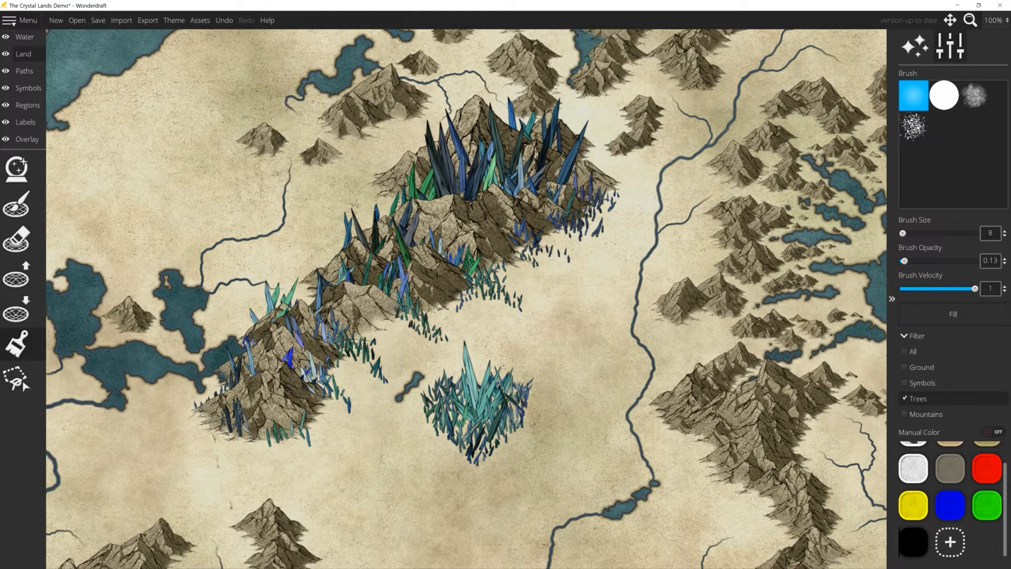
- Raise the brush opacity to 0.24 and brighten selected mountain and plain cluster crystals with white at brush size 8
click(914, 468)
mouse_move(543, 250)
mouse_down()
mouse_move(511, 269)
mouse_move(514, 281)
mouse_move(473, 260)
mouse_up()
drag(907, 261, 913, 261)
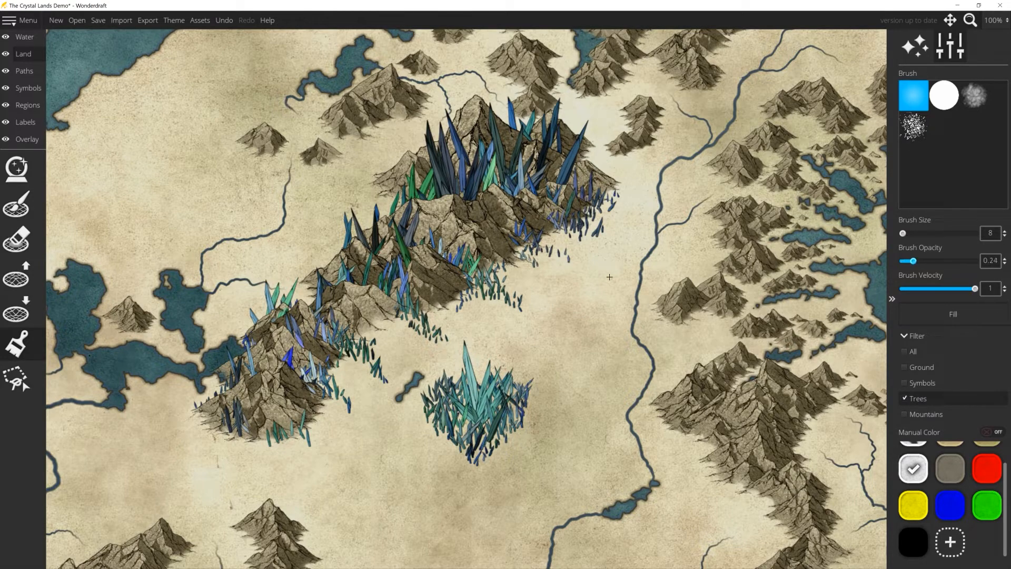
mouse_move(483, 253)
mouse_down()
mouse_move(469, 271)
mouse_move(368, 267)
mouse_move(249, 358)
mouse_up()
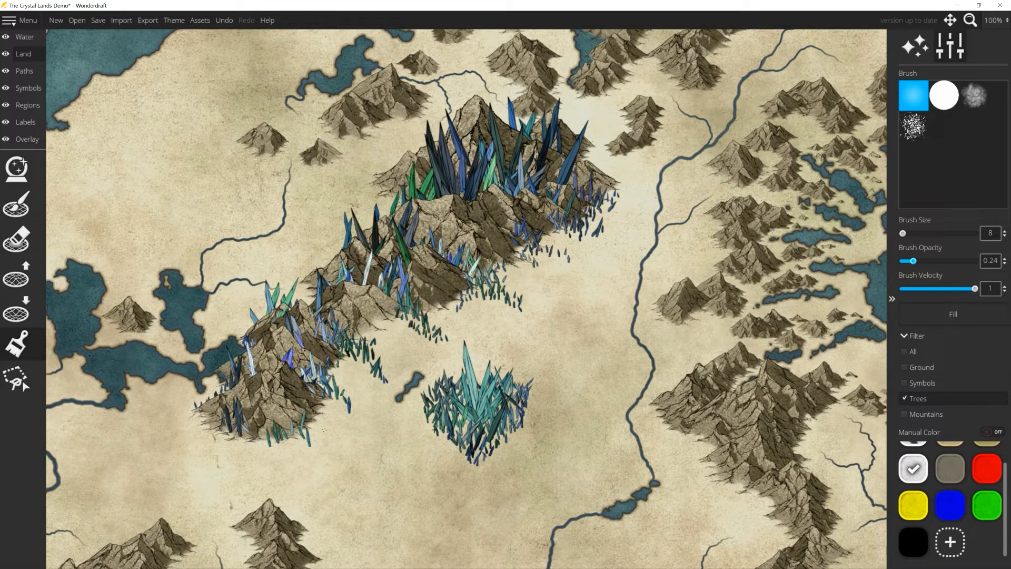
mouse_move(457, 414)
mouse_down()
mouse_move(541, 396)
mouse_move(504, 415)
mouse_move(463, 464)
mouse_move(507, 414)
mouse_up()
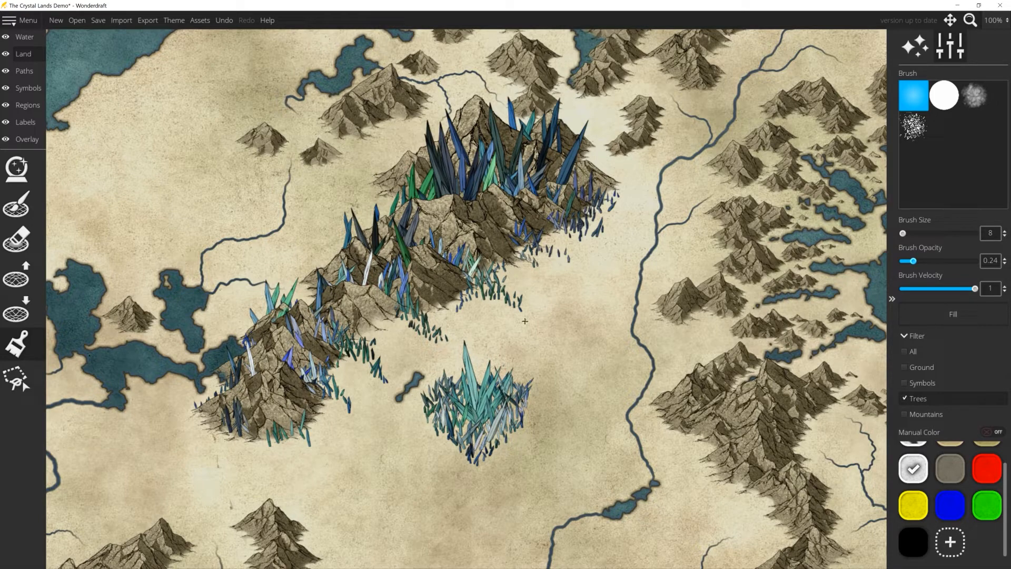
drag(487, 168, 478, 199)
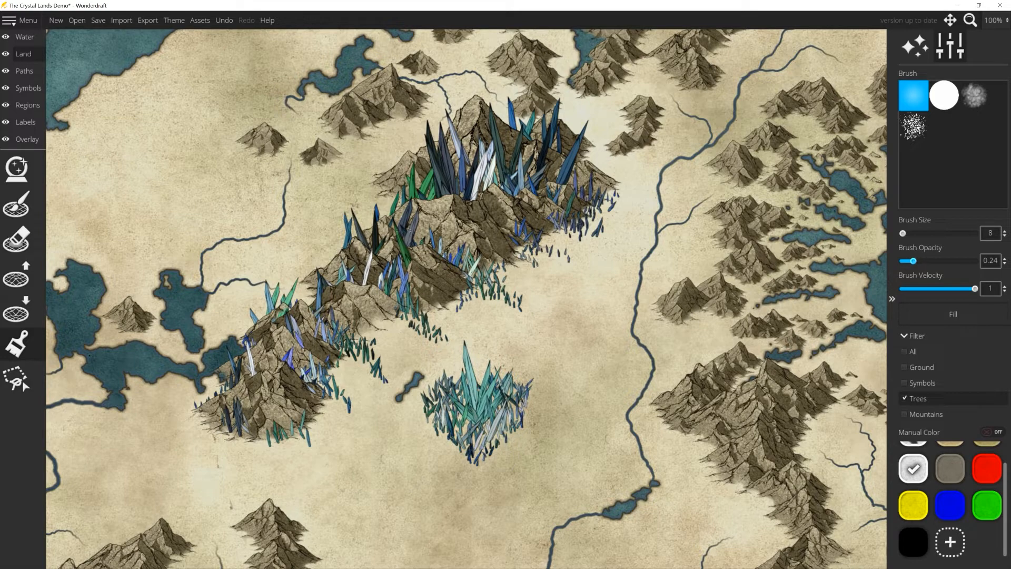
drag(404, 232, 414, 168)
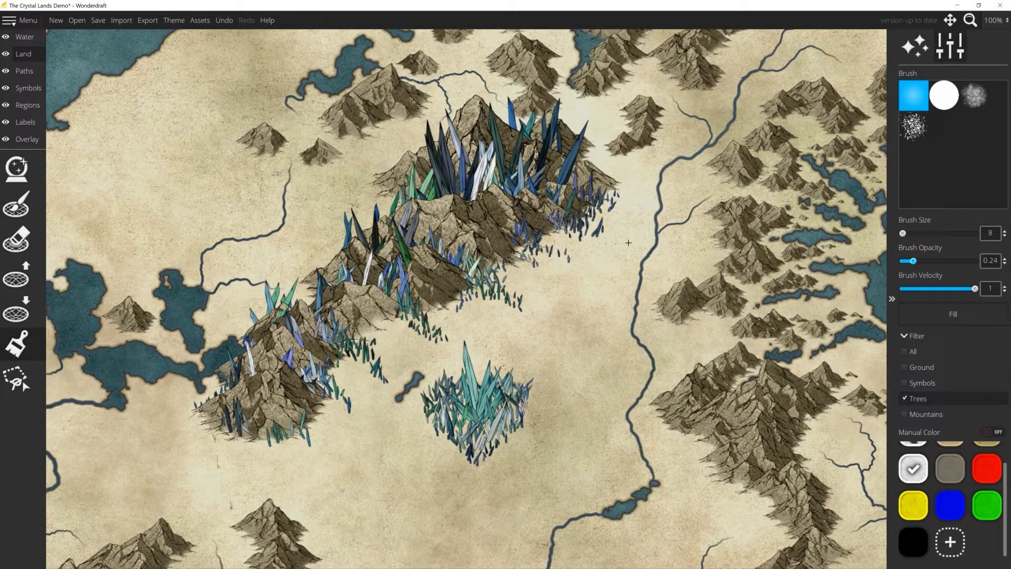
- Glaze all the mountain crystals and the plain's cluster green at brush size 224 and opacity 0.13
click(992, 506)
drag(913, 261, 904, 262)
scroll(568, 279, up, 19)
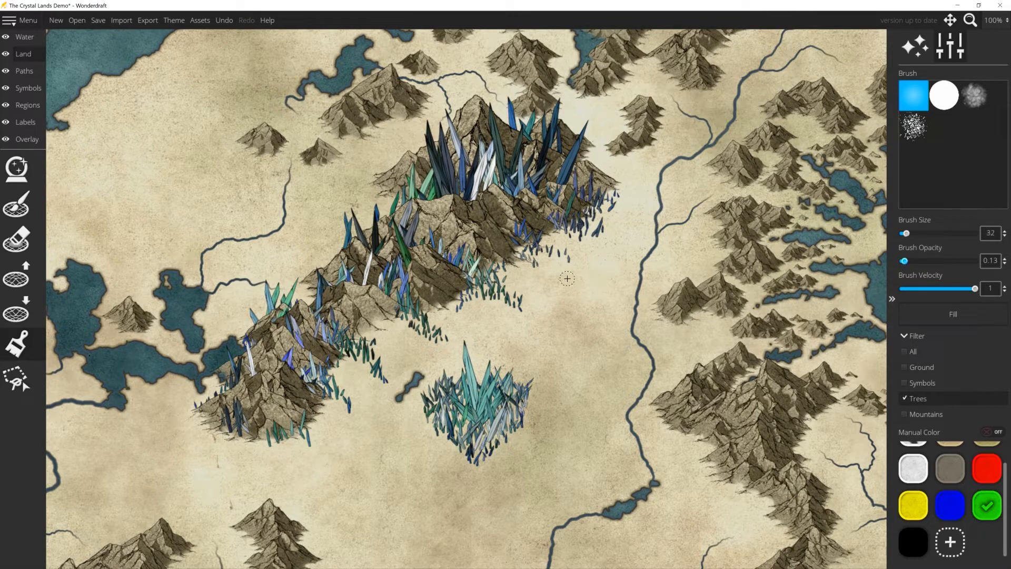
scroll(566, 272, up, 8)
drag(606, 198, 537, 158)
mouse_move(617, 259)
mouse_down()
mouse_move(406, 248)
mouse_move(377, 279)
mouse_move(543, 305)
mouse_move(292, 320)
mouse_move(366, 344)
mouse_move(243, 408)
mouse_move(188, 450)
mouse_move(310, 400)
mouse_up()
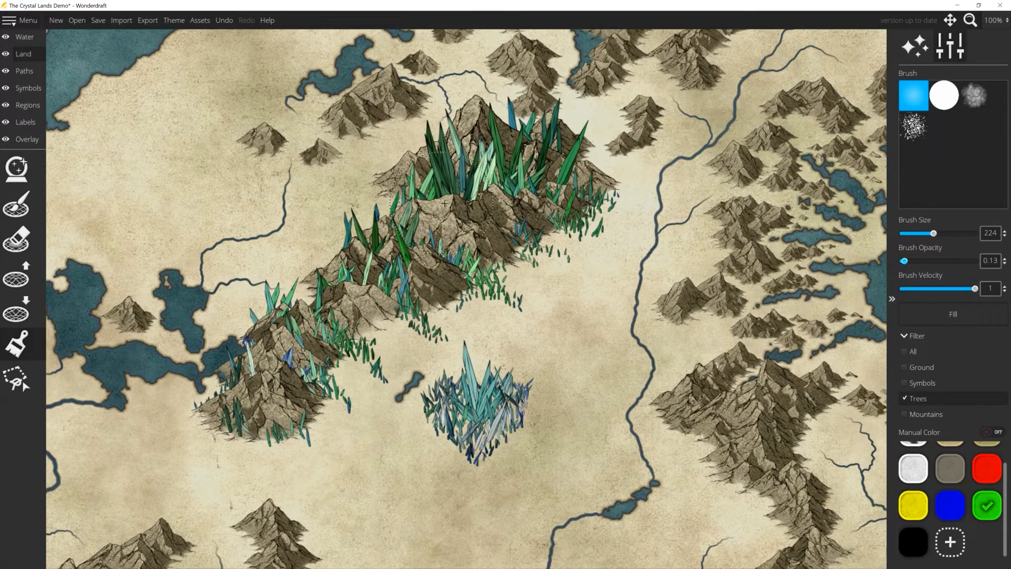
mouse_move(501, 298)
mouse_down()
mouse_move(489, 377)
mouse_move(453, 377)
mouse_move(467, 423)
mouse_move(524, 389)
mouse_move(436, 498)
mouse_move(419, 439)
mouse_up()
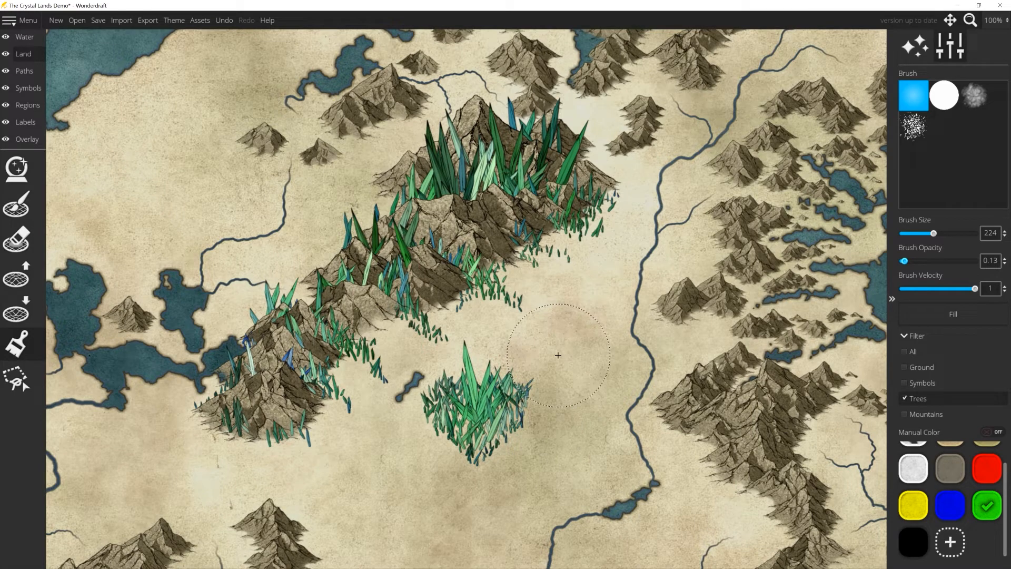
- Tint the mountain crystals lightly with blue and white at brush size 224 and opacity 0.13
click(938, 510)
click(913, 468)
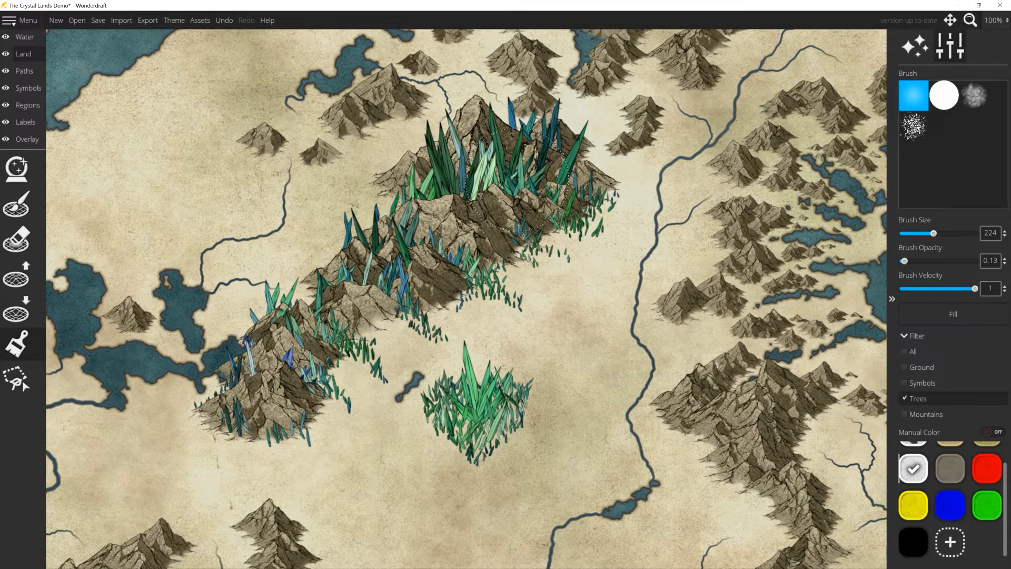
mouse_move(518, 178)
mouse_down()
mouse_move(458, 200)
mouse_move(435, 244)
mouse_move(389, 288)
mouse_move(370, 268)
mouse_move(398, 328)
mouse_up()
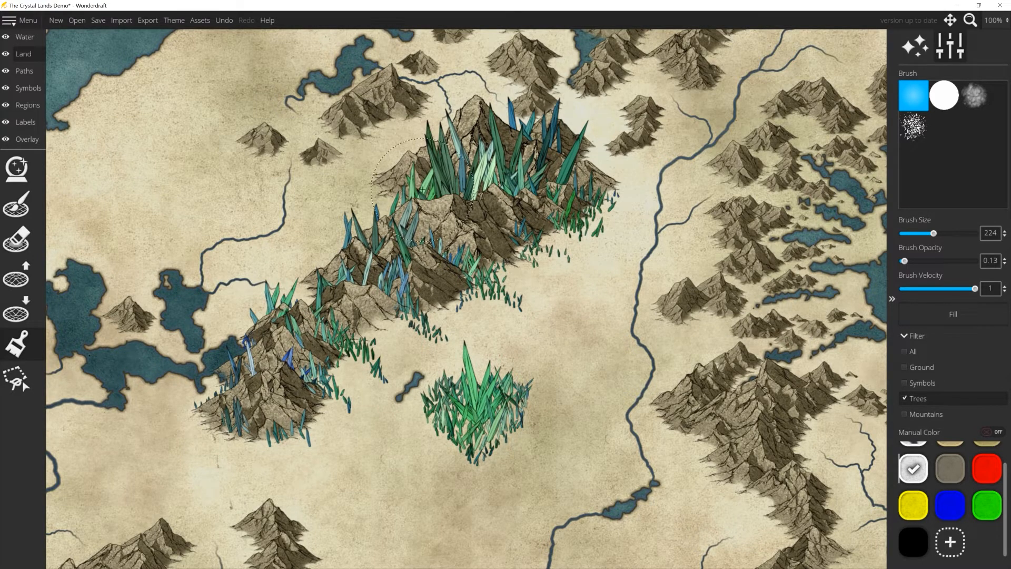
- Add a custom teal-green color to the brush palette
click(956, 543)
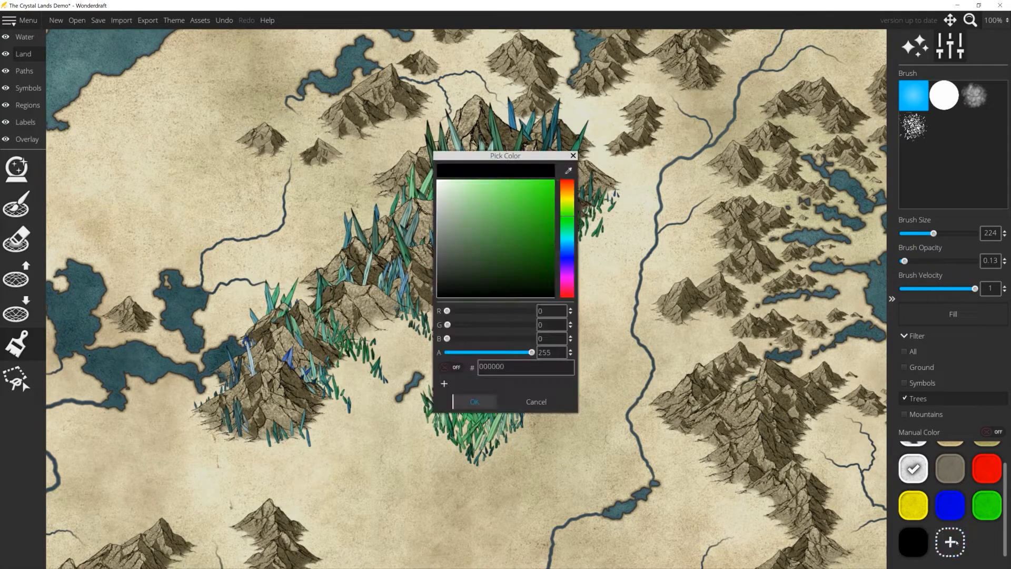
click(567, 231)
click(473, 402)
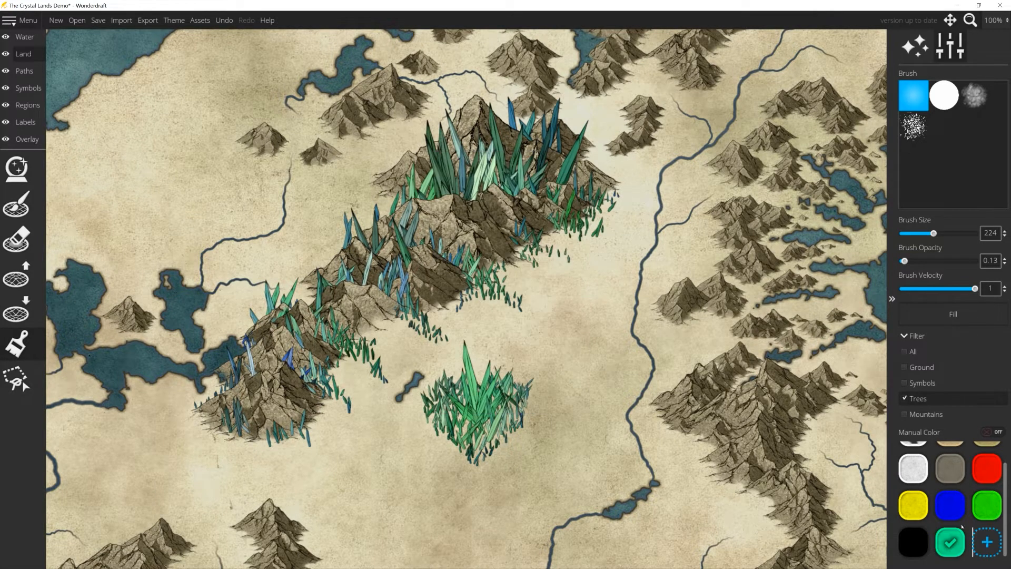
- Reduce the brush size to 108, tint the western mountain and plain cluster crystals teal-green, and save the map
key(bracketleft)
key(bracketleft)
key(bracketleft)
key(bracketleft)
key(bracketleft)
key(bracketleft)
key(bracketleft)
key(bracketleft)
key(bracketleft)
key(bracketleft)
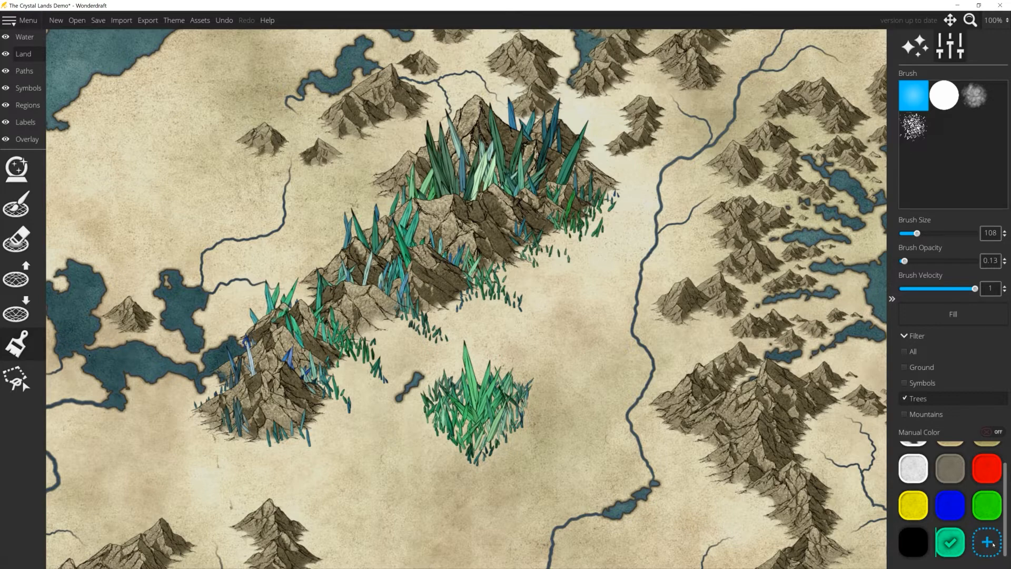
key(ctrl+s)
- Place a dense forest of round tree symbols at scale 35 on the land between the river and the coast
drag(596, 360, 416, 74)
drag(519, 359, 700, 345)
drag(105, 437, 511, 117)
scroll(514, 120, up, 3)
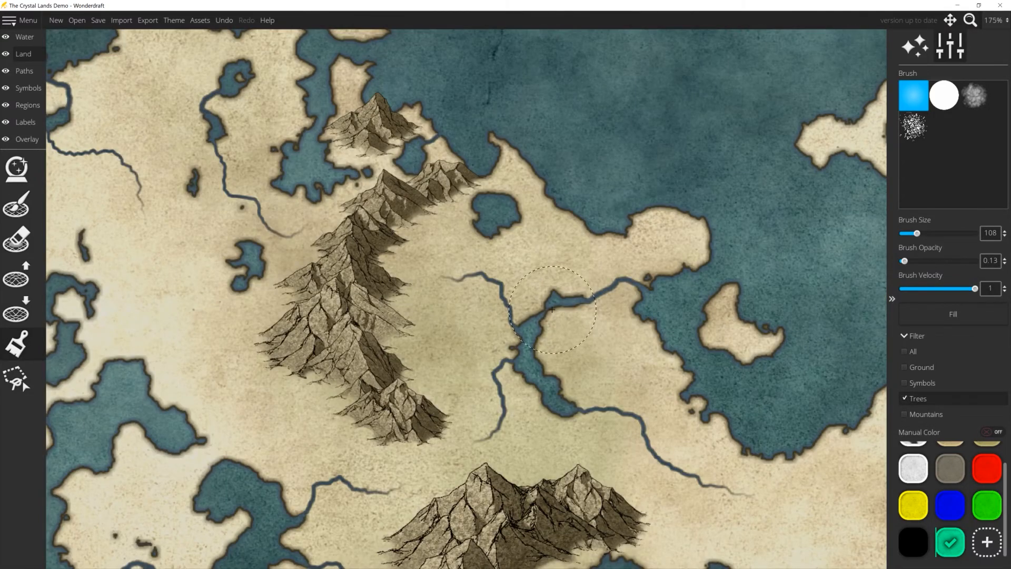
click(35, 88)
click(16, 204)
scroll(967, 380, down, 1)
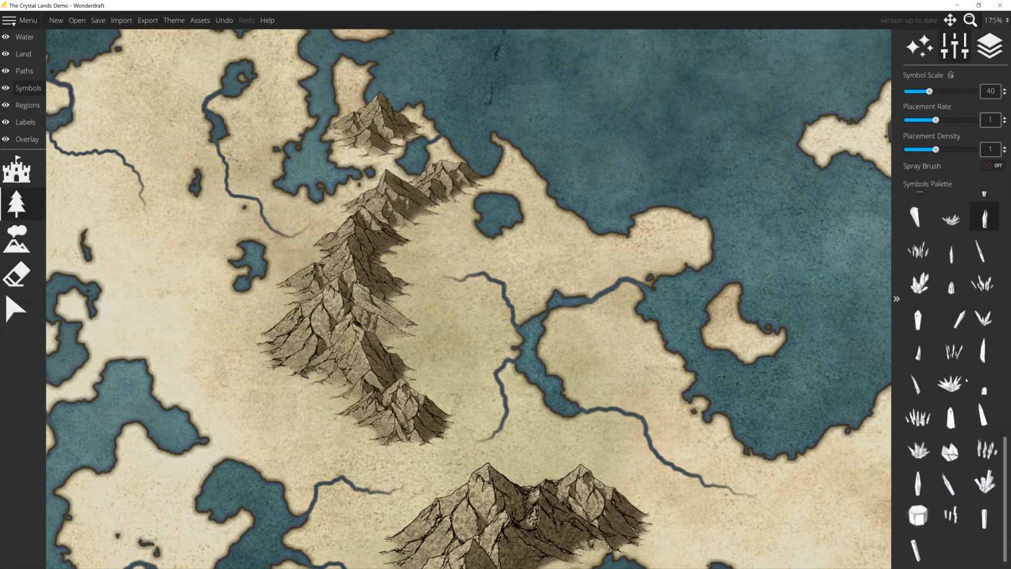
scroll(967, 381, up, 5)
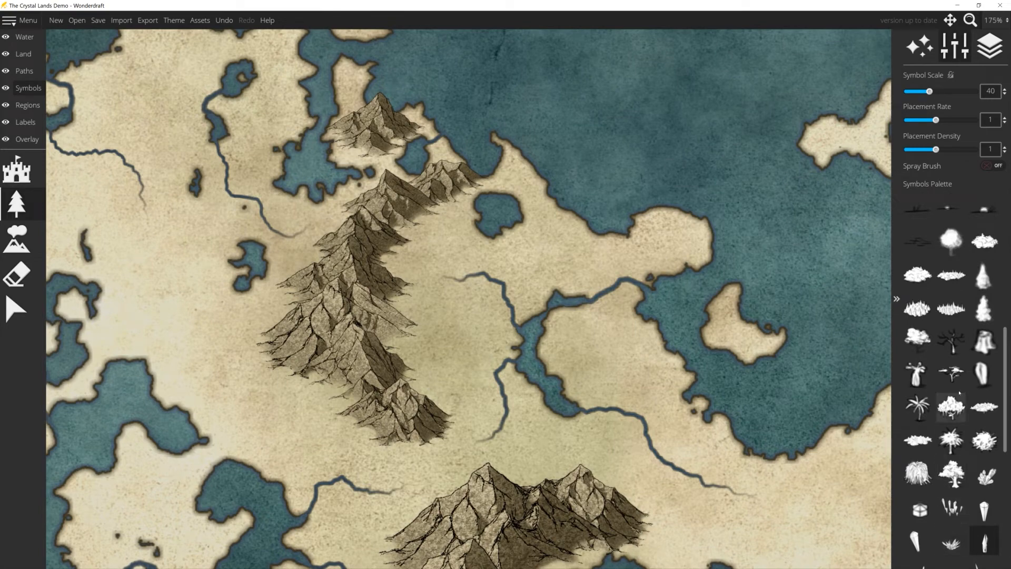
scroll(947, 274, up, 1)
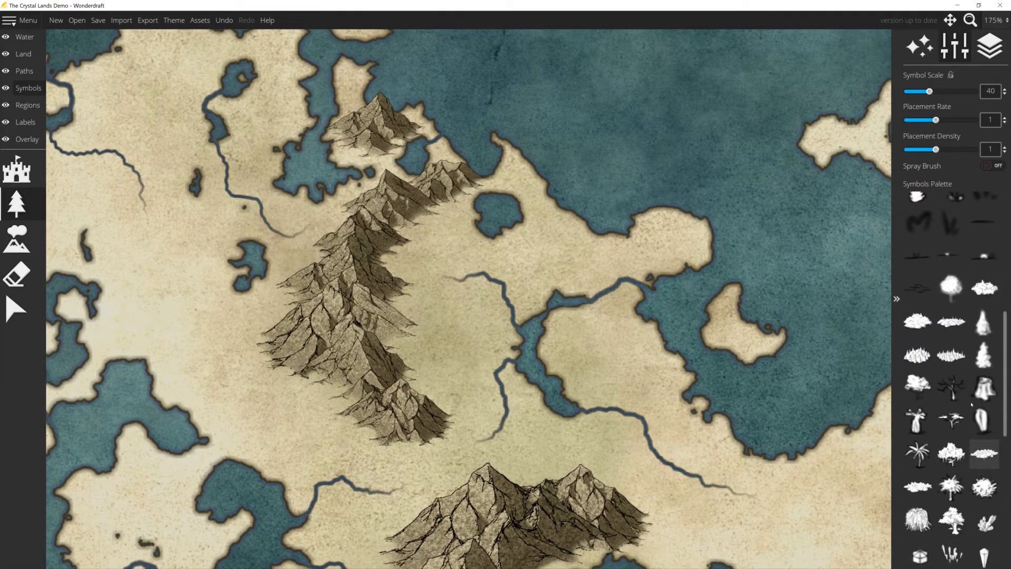
click(958, 287)
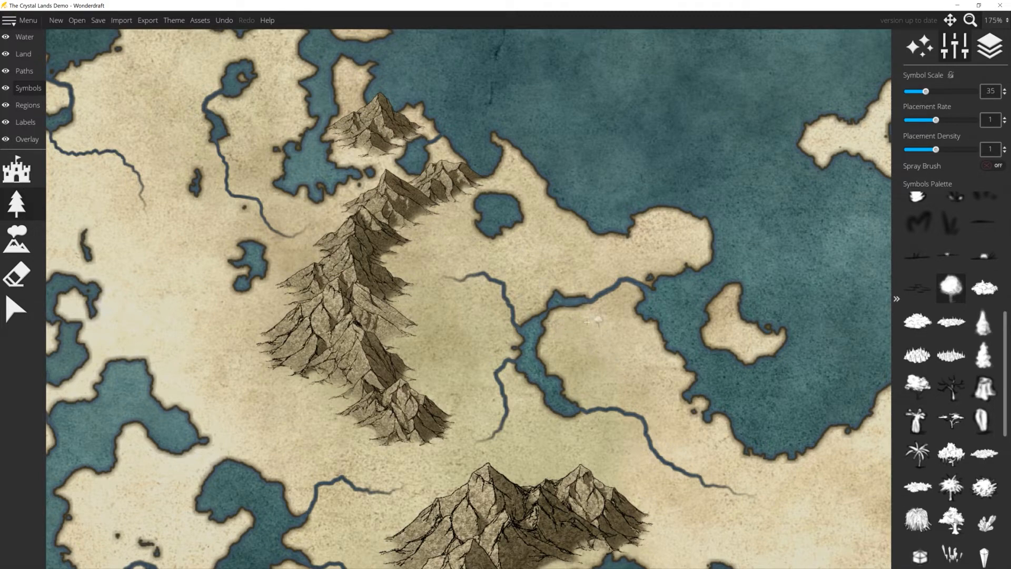
mouse_move(587, 322)
mouse_down()
mouse_move(595, 390)
mouse_move(631, 407)
mouse_move(606, 388)
mouse_move(620, 367)
mouse_move(563, 340)
mouse_move(564, 326)
mouse_move(551, 340)
mouse_move(586, 396)
mouse_move(581, 355)
mouse_move(608, 318)
mouse_up()
mouse_move(636, 359)
mouse_down()
mouse_move(645, 402)
mouse_move(670, 451)
mouse_up()
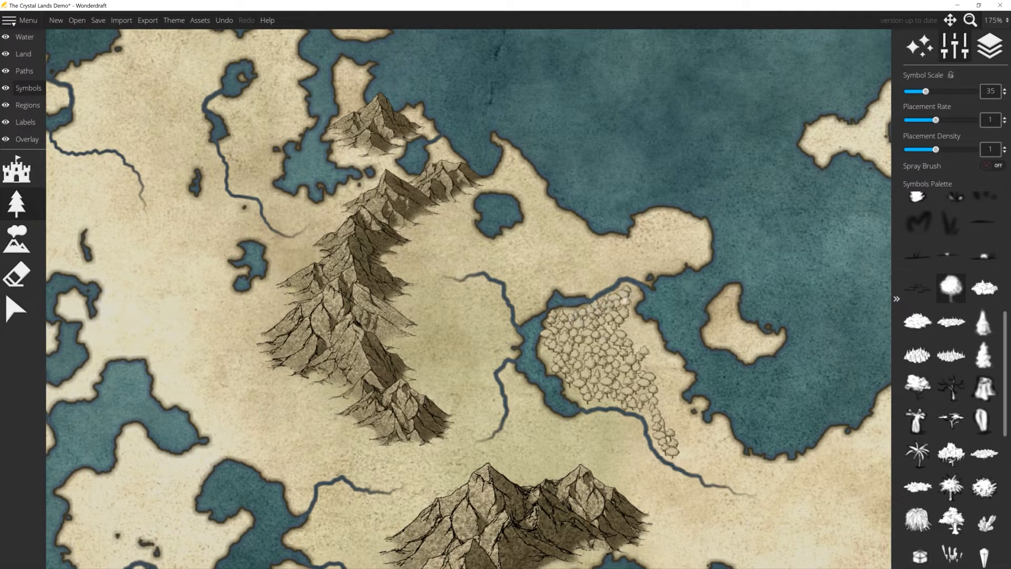
- Turn on the Spray Brush for the tree symbols and reduce the symbol scale
click(993, 165)
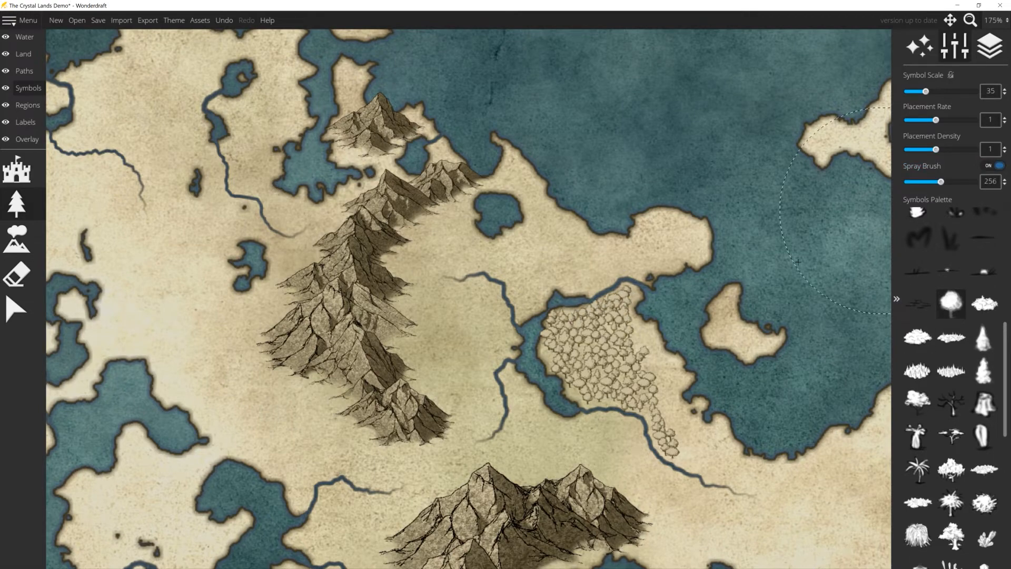
drag(926, 91, 907, 92)
scroll(684, 208, up, 4)
scroll(706, 216, down, 3)
- Try spraying trees over the peninsula north of the forest at spray size 256, raising the symbol scale to 30
click(632, 240)
scroll(633, 251, up, 3)
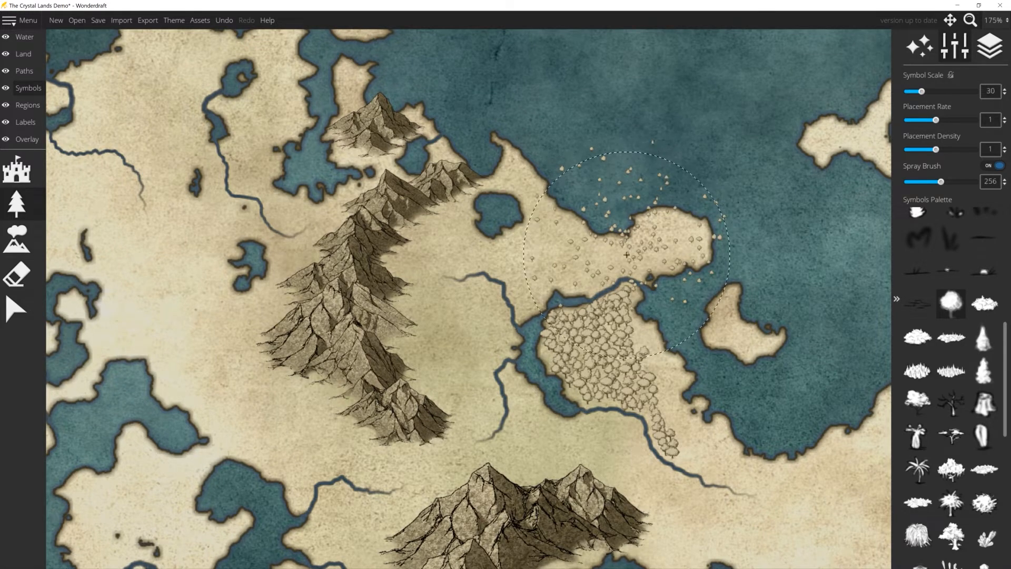
key(ctrl+z)
click(619, 239)
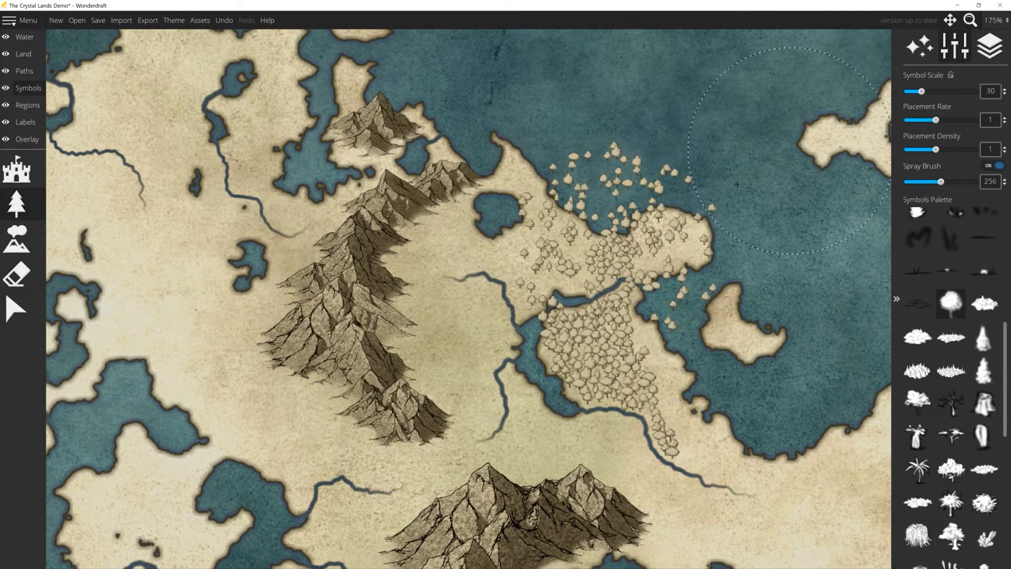
key(ctrl+z)
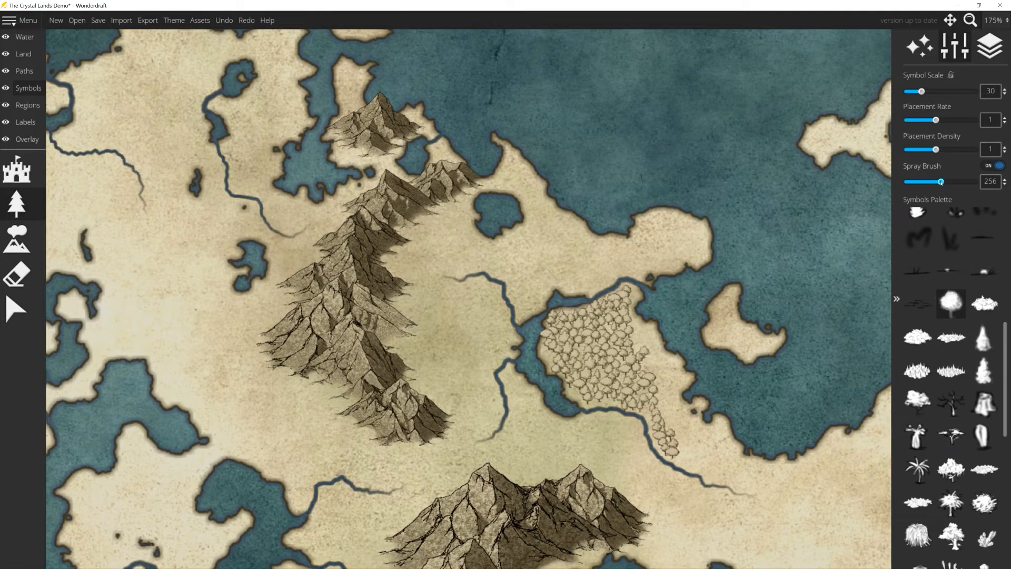
- Spray trees around the forest's southern edge and across the plain to its southeast with spray brush size 77
mouse_move(684, 440)
mouse_down()
mouse_move(659, 380)
mouse_move(634, 352)
mouse_move(625, 450)
mouse_move(609, 444)
mouse_move(663, 489)
mouse_up()
drag(703, 454, 693, 457)
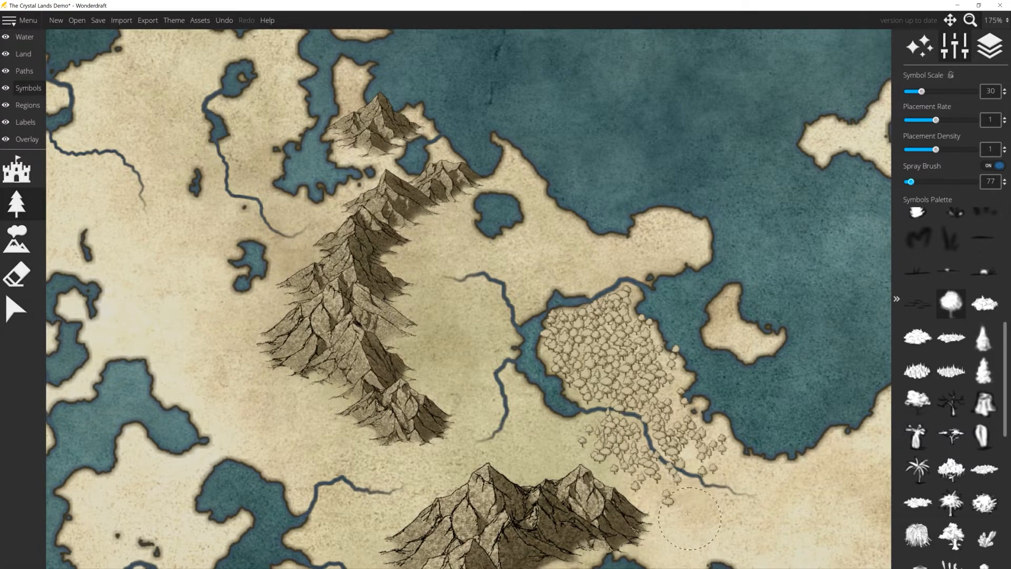
mouse_move(688, 511)
mouse_down()
mouse_move(734, 519)
mouse_move(739, 510)
mouse_move(637, 388)
mouse_up()
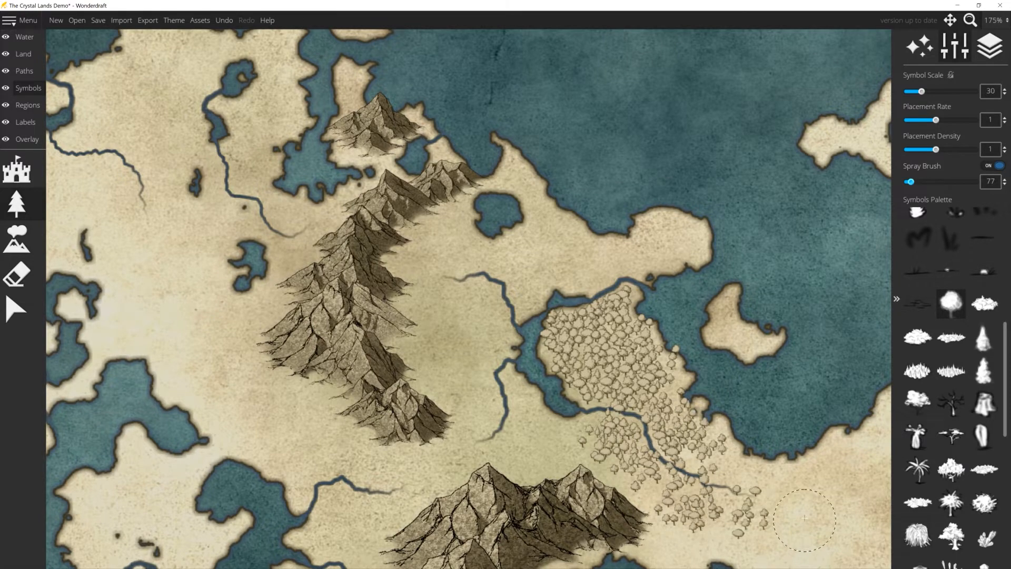
mouse_move(805, 519)
mouse_down()
mouse_move(811, 493)
mouse_move(799, 478)
mouse_move(541, 347)
mouse_move(568, 363)
mouse_move(544, 365)
mouse_move(616, 346)
mouse_move(562, 401)
mouse_move(605, 384)
mouse_move(612, 416)
mouse_move(581, 411)
mouse_move(605, 350)
mouse_move(624, 339)
mouse_move(606, 389)
mouse_move(705, 388)
mouse_move(667, 428)
mouse_move(669, 368)
mouse_move(718, 344)
mouse_move(621, 291)
mouse_move(644, 352)
mouse_move(632, 357)
mouse_move(683, 400)
mouse_move(671, 411)
mouse_move(677, 394)
mouse_move(582, 399)
mouse_move(625, 415)
mouse_up()
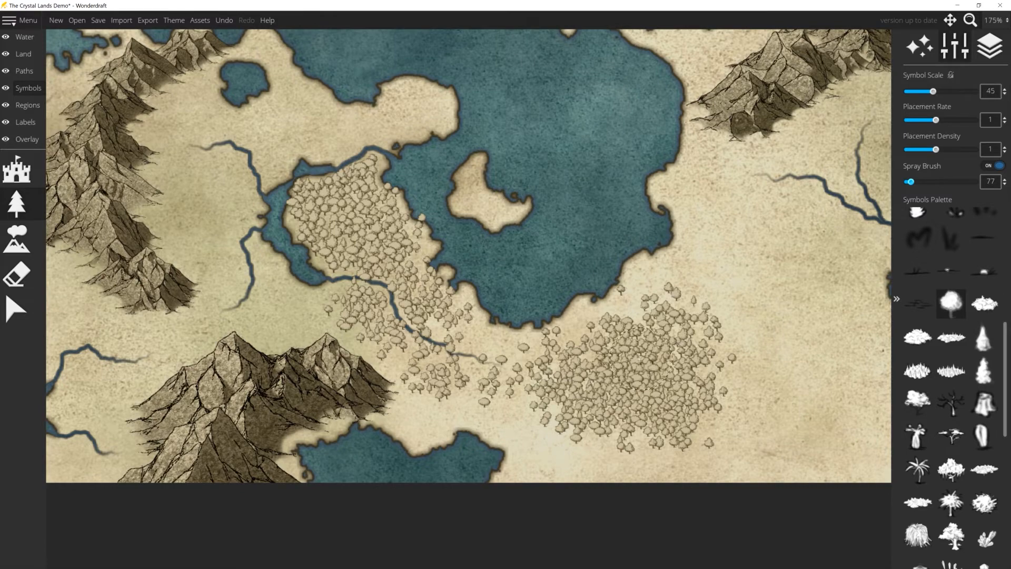
- Spray more trees over the southeastern forest, extending it southeast and northeast while reducing the symbol scale from 35 to 25
scroll(661, 388, down, 2)
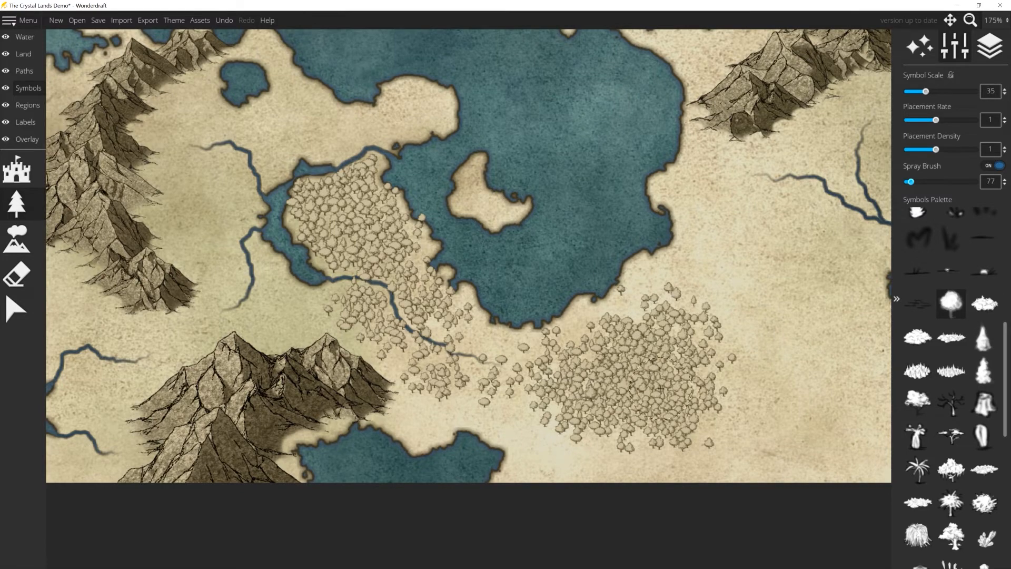
mouse_move(661, 389)
mouse_down()
mouse_move(695, 354)
mouse_move(680, 341)
mouse_move(690, 319)
mouse_move(606, 333)
mouse_up()
scroll(605, 332, down, 1)
mouse_move(547, 383)
mouse_down()
mouse_move(562, 433)
mouse_move(582, 436)
mouse_move(665, 405)
mouse_move(728, 405)
mouse_move(706, 414)
mouse_move(734, 436)
mouse_move(689, 425)
mouse_move(781, 446)
mouse_up()
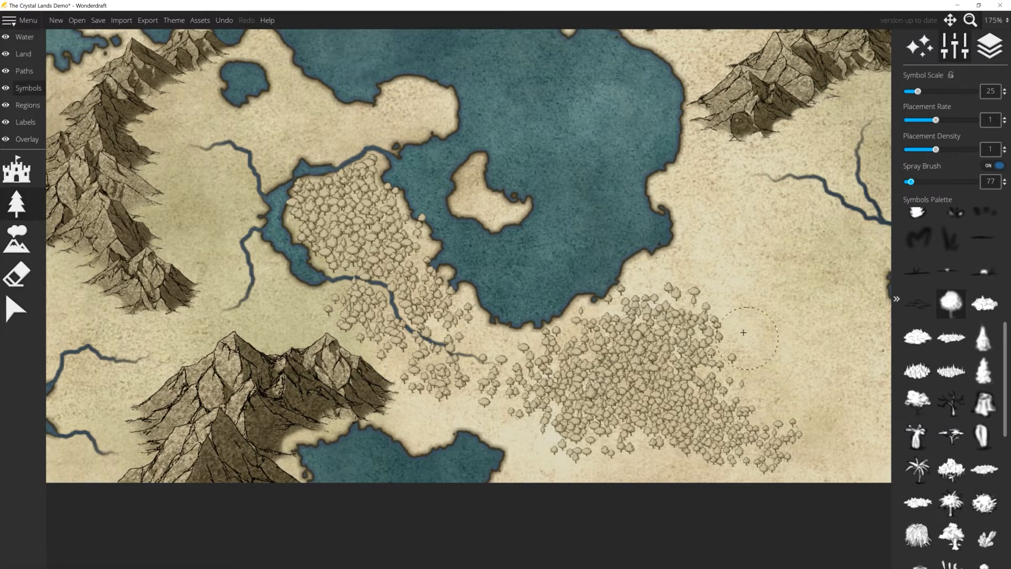
mouse_move(709, 306)
mouse_down()
mouse_move(746, 266)
mouse_move(671, 300)
mouse_move(665, 318)
mouse_move(700, 309)
mouse_up()
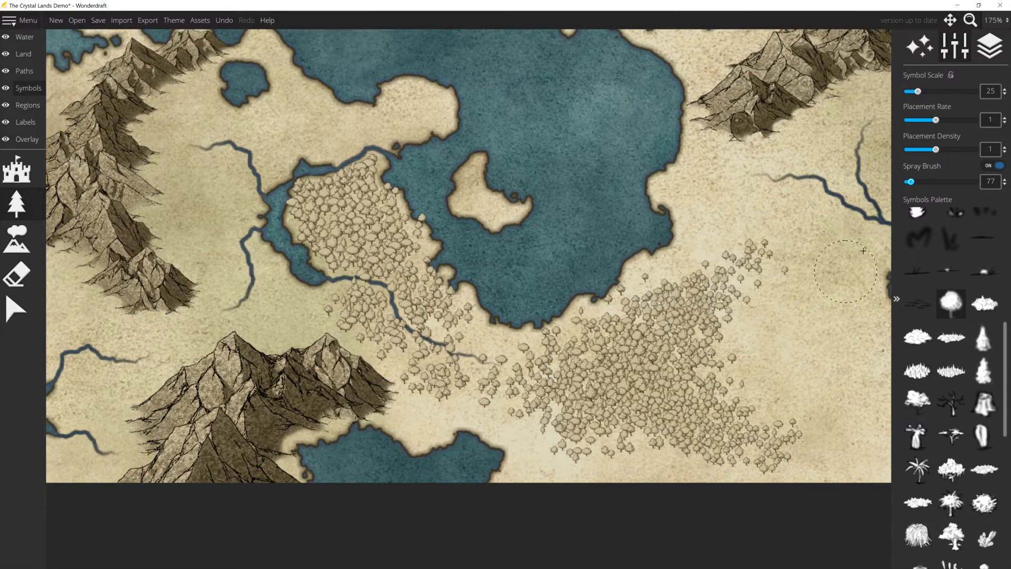
- Erase stray trees along the southeastern forest's eastern and southern edges with an eraser size of 64
click(16, 274)
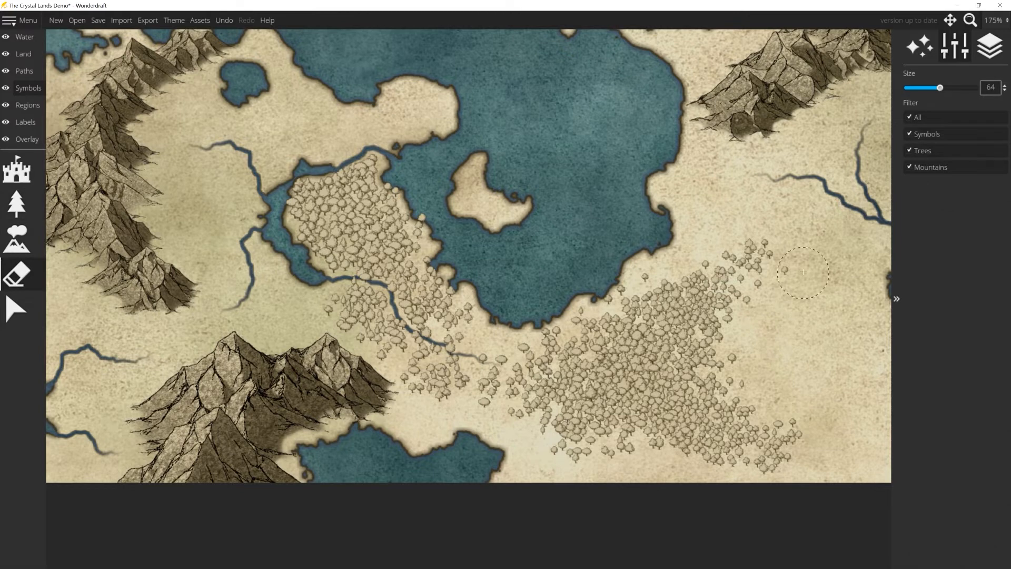
mouse_move(803, 273)
mouse_down()
mouse_move(778, 280)
mouse_move(764, 308)
mouse_up()
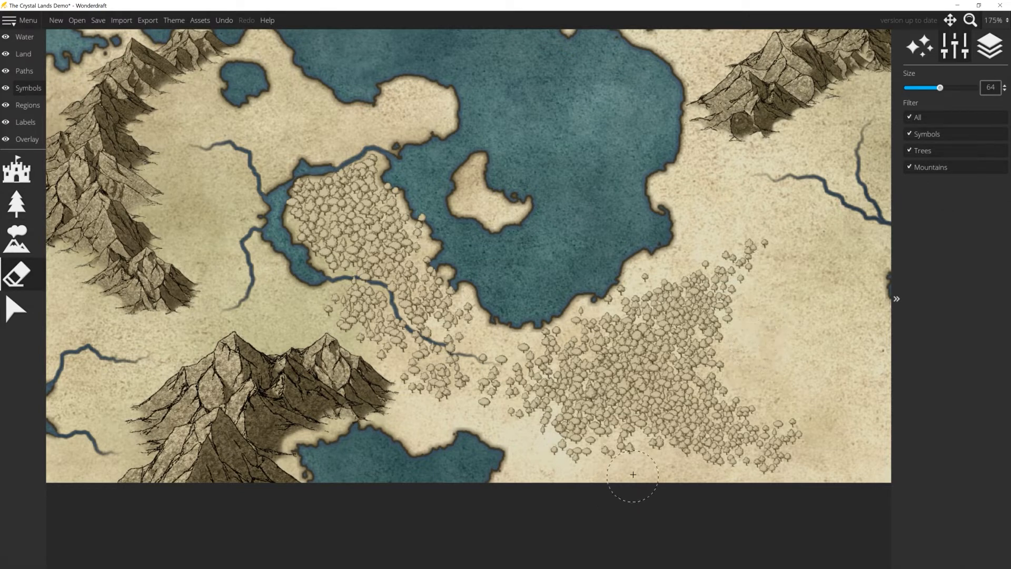
mouse_move(633, 474)
mouse_down()
mouse_move(572, 473)
mouse_move(490, 431)
mouse_up()
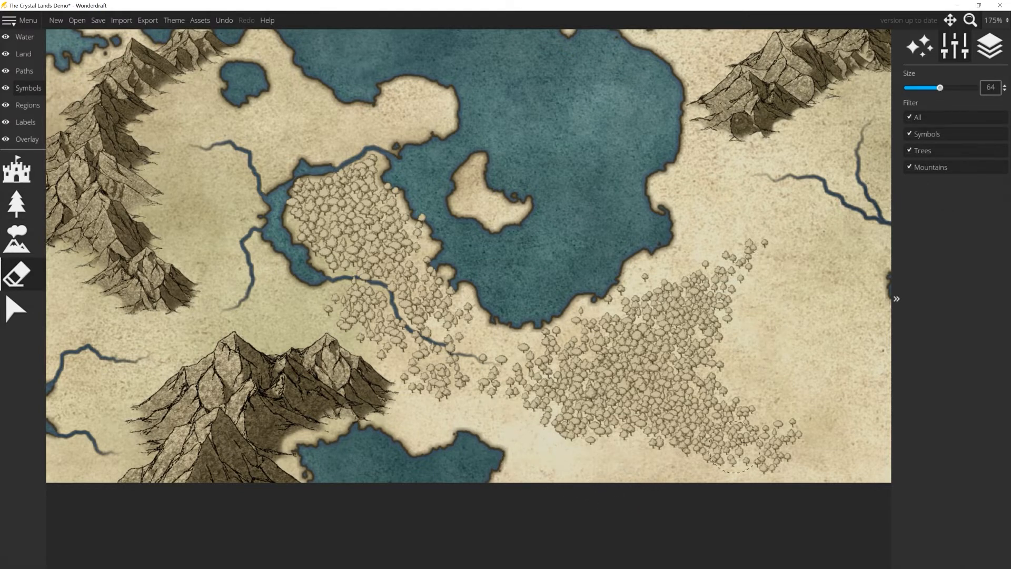
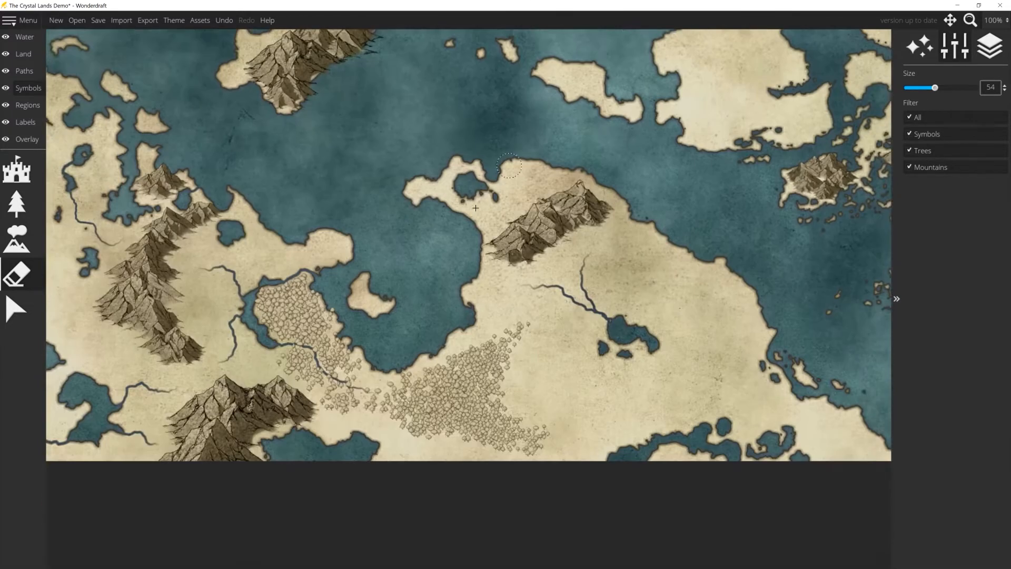
scroll(538, 279, down, 5)
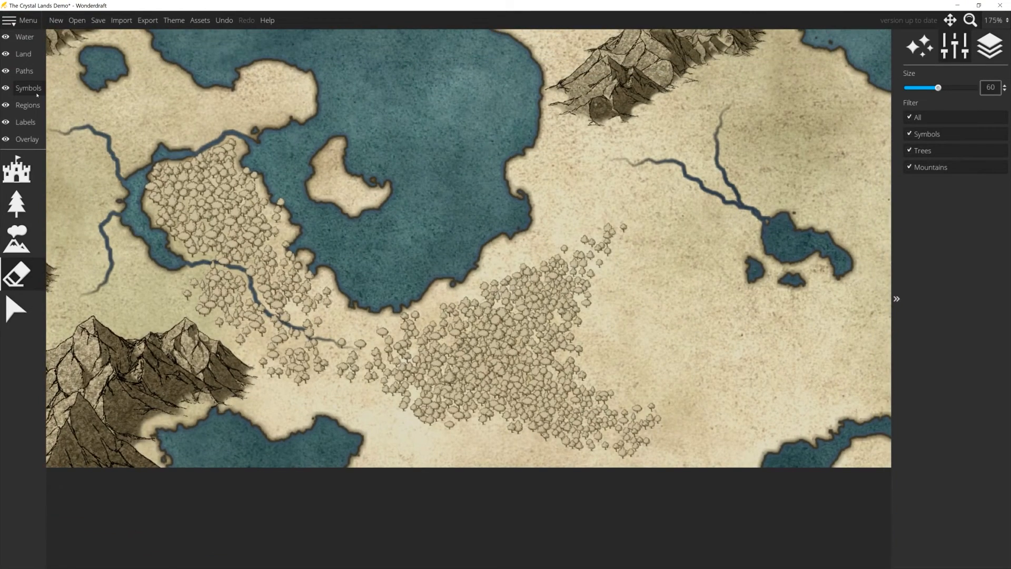
- Choose the blocky crystal cluster among the mountain symbols and turn off the Spray Brush
click(22, 232)
scroll(952, 371, down, 3)
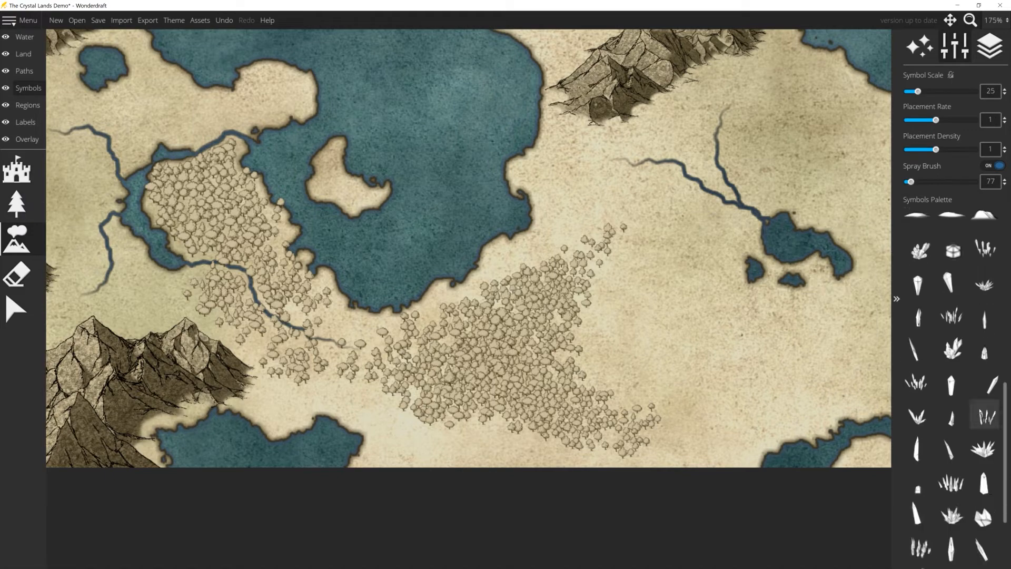
scroll(962, 433, up, 2)
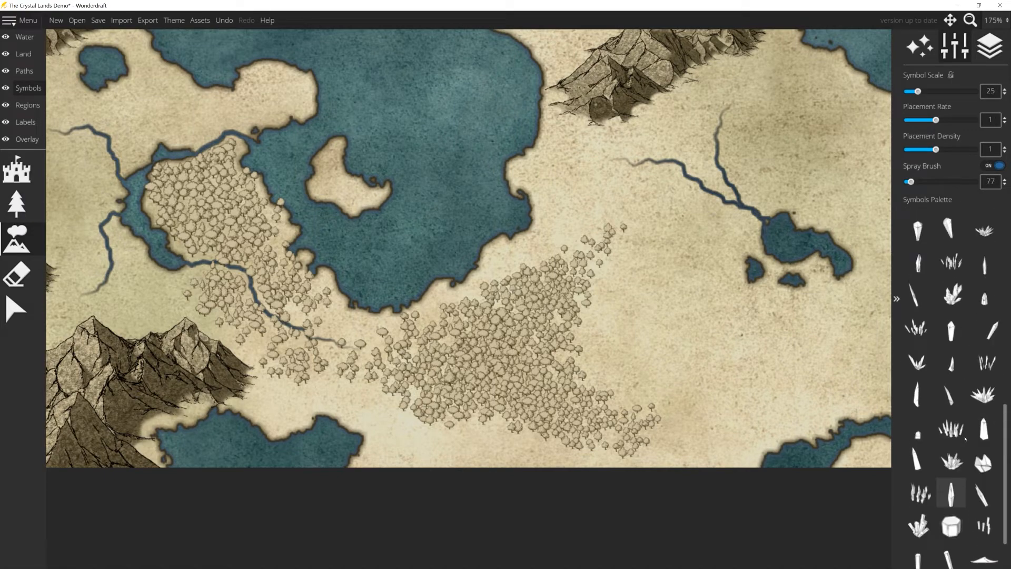
scroll(963, 433, down, 4)
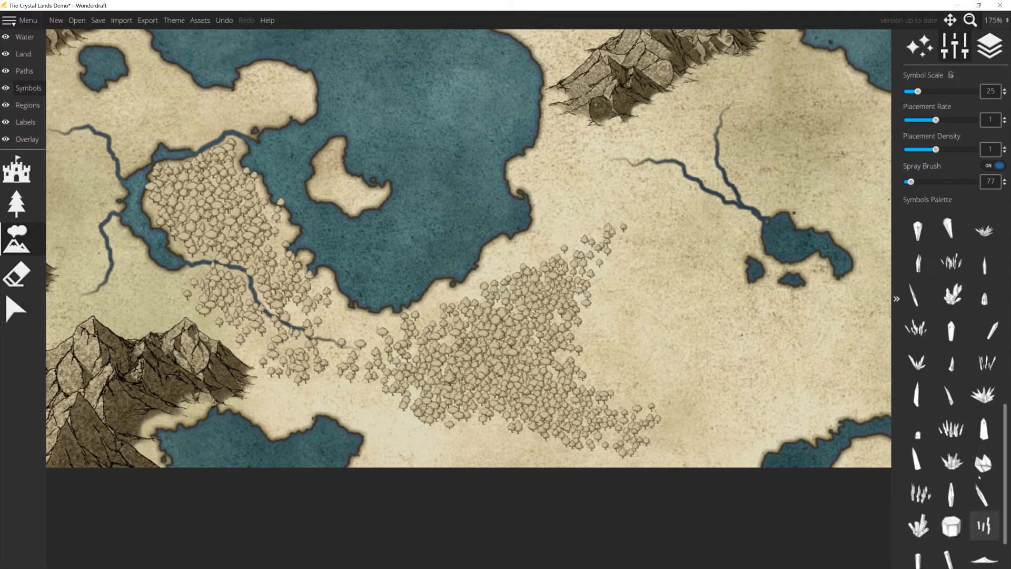
click(923, 490)
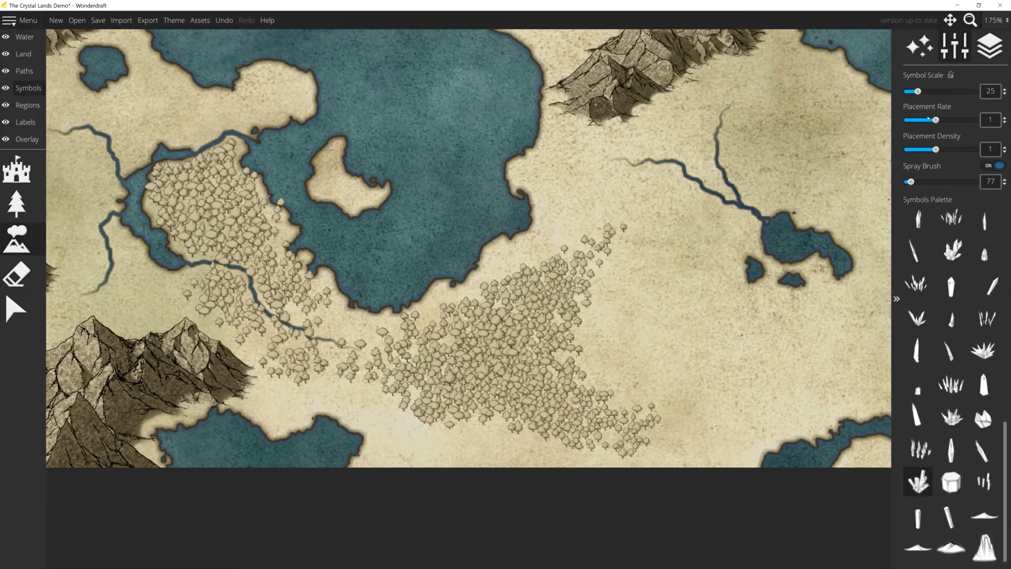
click(999, 166)
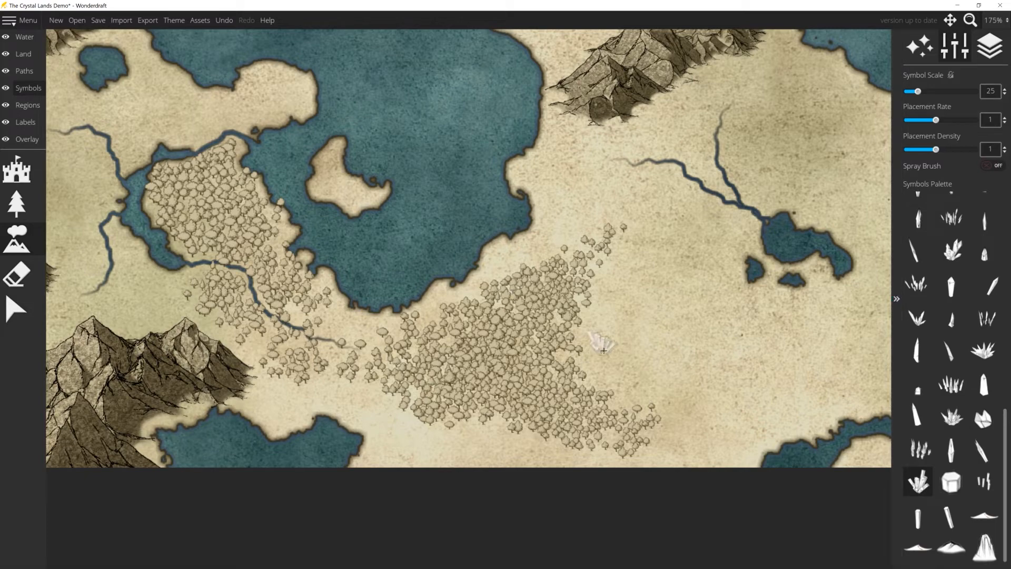
- Scatter crystal clusters at symbol scale 20 among the trees of the southeastern forest
scroll(608, 338, down, 1)
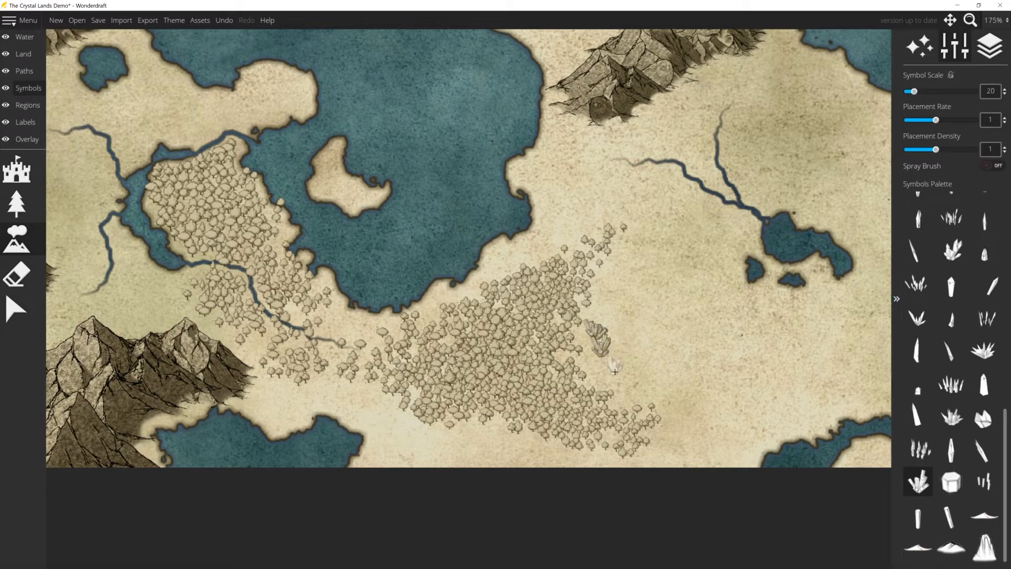
click(566, 277)
mouse_move(526, 297)
mouse_down()
mouse_move(500, 324)
mouse_move(530, 327)
mouse_move(506, 346)
mouse_move(459, 334)
mouse_move(446, 350)
mouse_move(532, 386)
mouse_move(427, 404)
mouse_move(411, 395)
mouse_move(410, 377)
mouse_move(435, 363)
mouse_move(563, 423)
mouse_move(615, 433)
mouse_move(601, 424)
mouse_move(582, 433)
mouse_move(586, 410)
mouse_move(536, 364)
mouse_up()
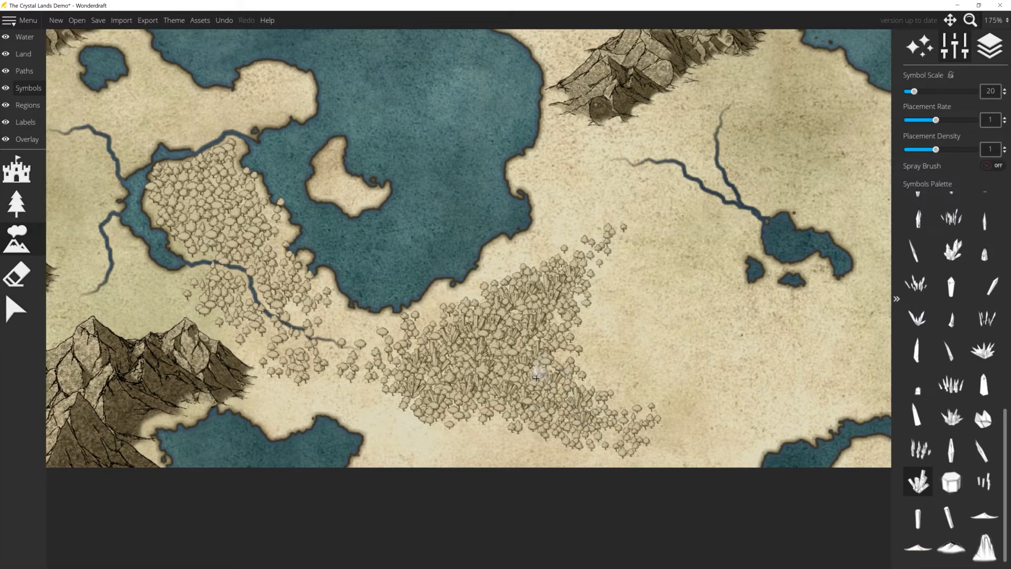
scroll(537, 361, up, 5)
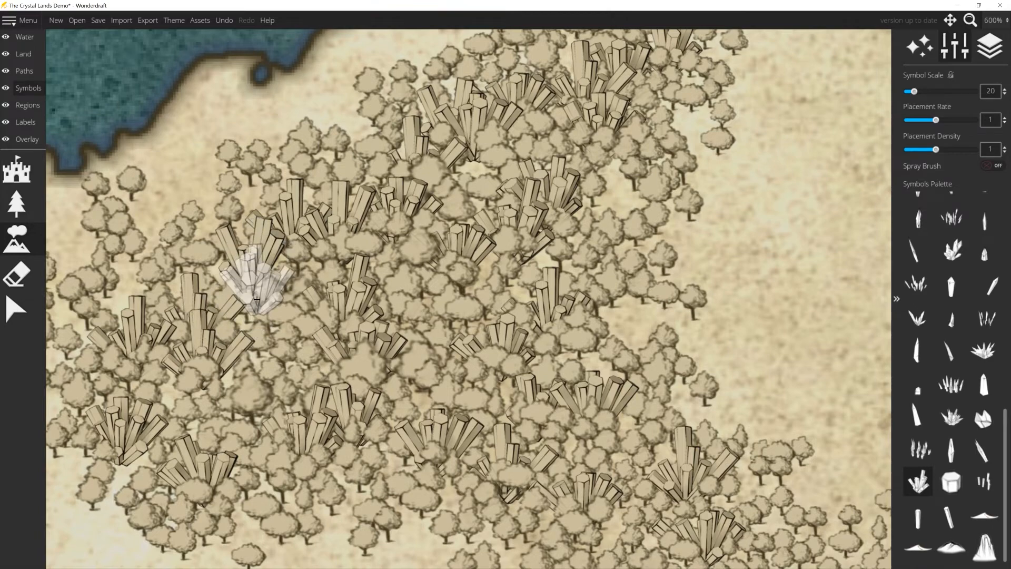
scroll(453, 290, down, 4)
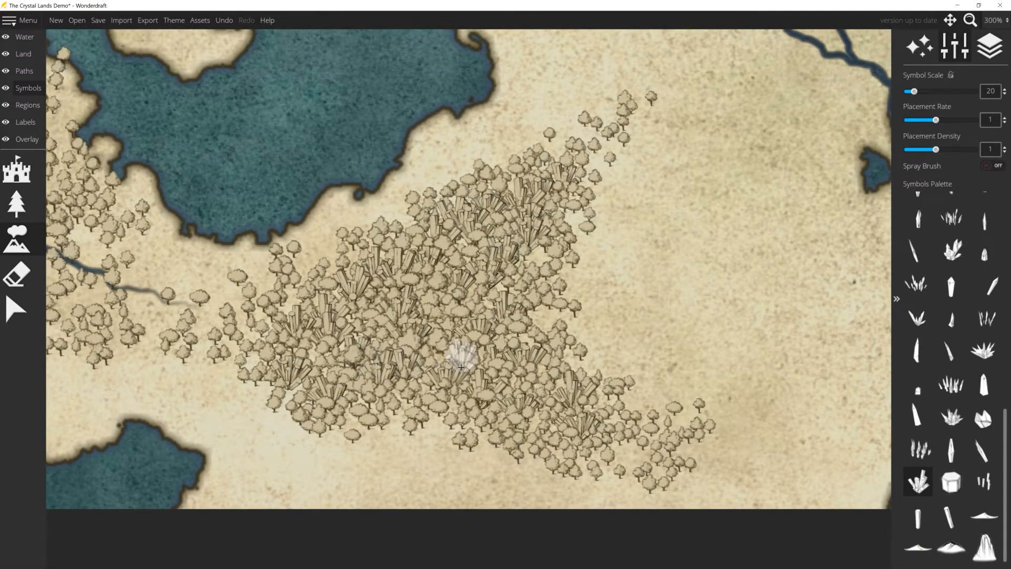
- Fill the gaps in the forest's eastern and southern parts with smaller crystal clusters at symbol scale 15
scroll(462, 355, down, 2)
key([)
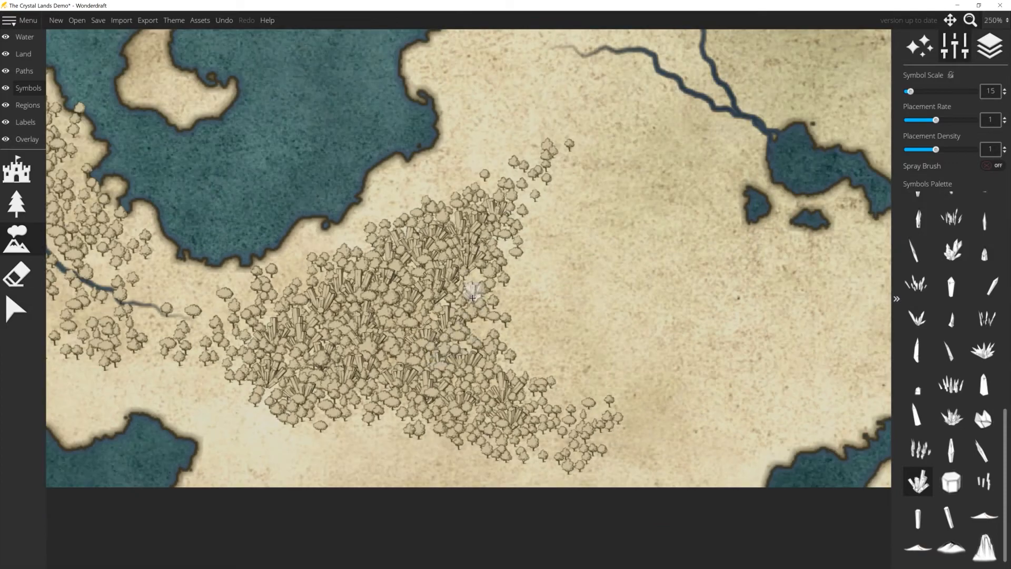
click(459, 309)
mouse_move(489, 388)
mouse_down()
mouse_move(544, 426)
mouse_move(473, 441)
mouse_move(388, 402)
mouse_move(333, 402)
mouse_up()
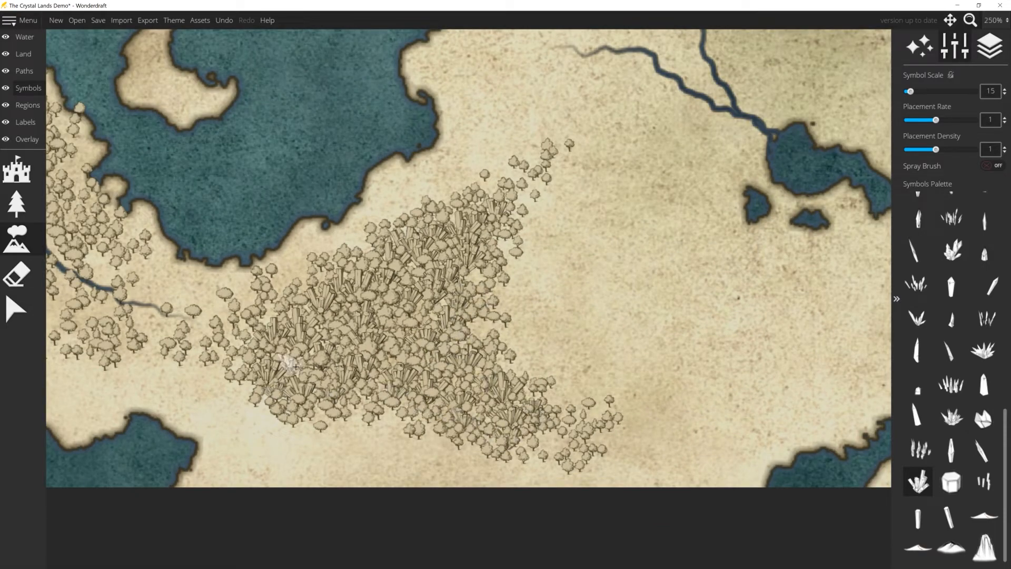
- Place one large crystal cluster at symbol scale 50 in the middle of the southeastern forest
key(])
key(])
key(])
key(])
key(])
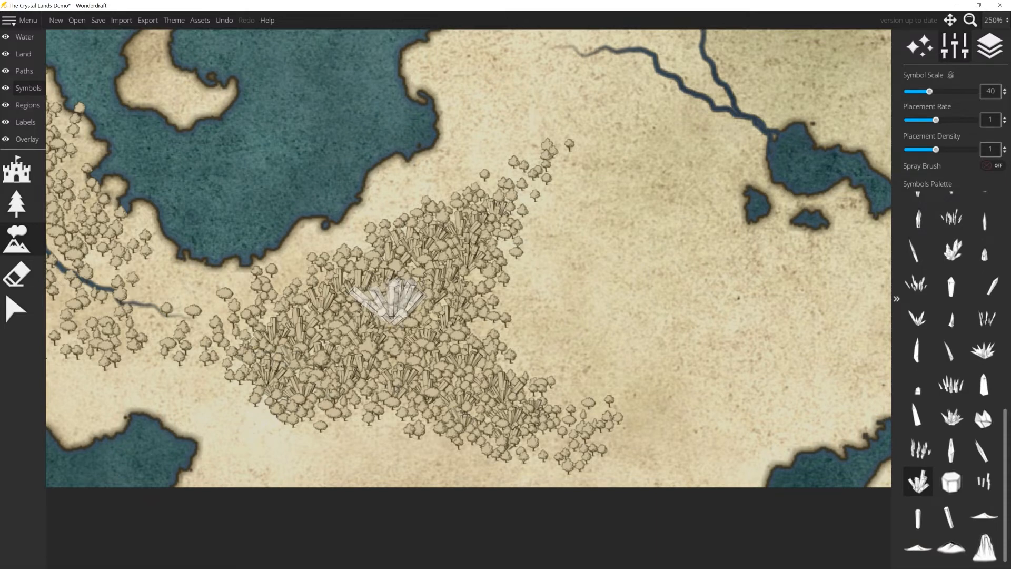
key(])
key(])
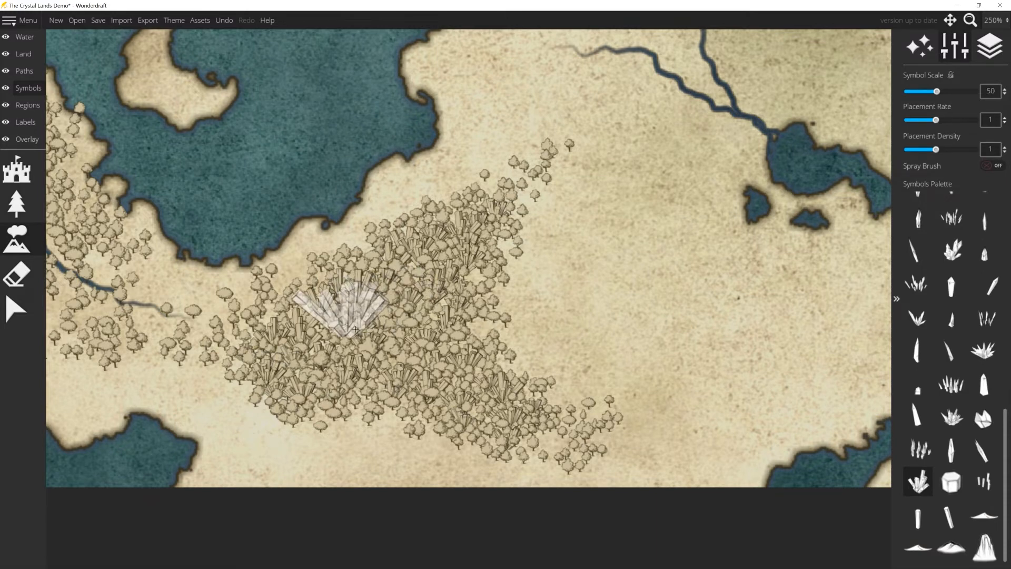
click(404, 327)
- Place a tall tilted crystal column at symbol scale 65 on the large crystal cluster in the forest's centre
key(bracketleft)
key(bracketleft)
key(bracketleft)
key(bracketleft)
key(bracketleft)
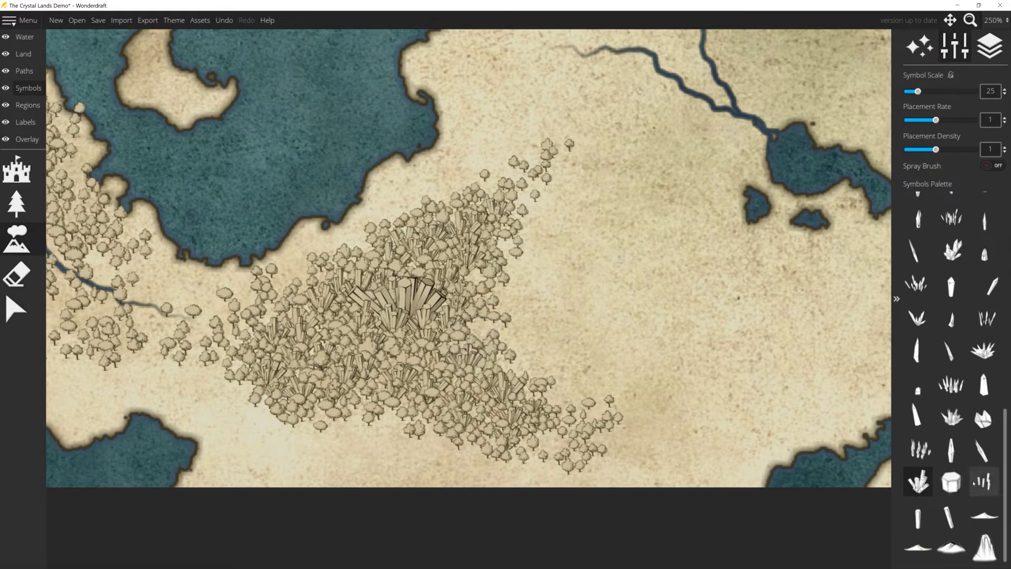
click(948, 515)
scroll(407, 298, up, 10)
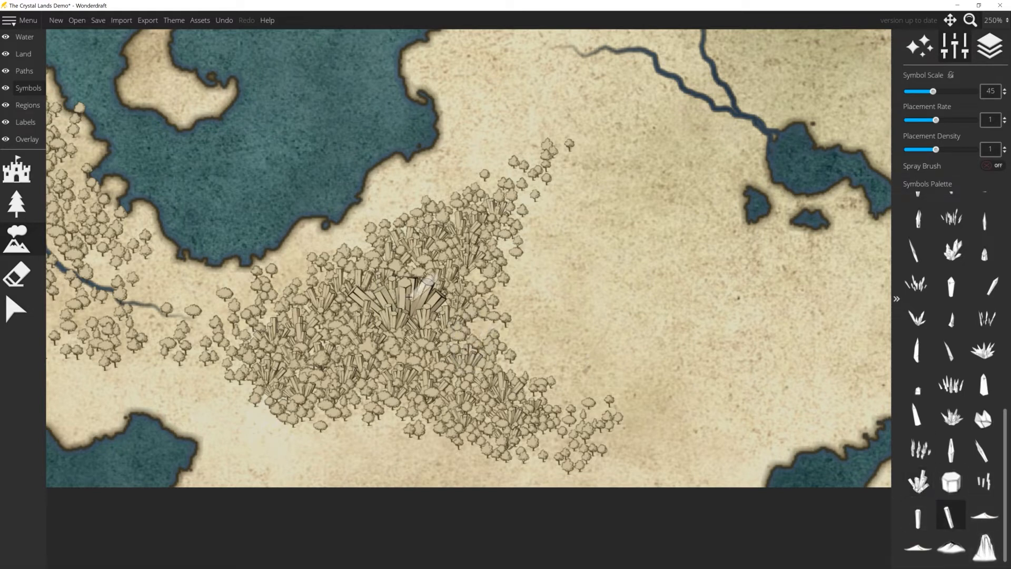
scroll(407, 307, up, 2)
scroll(406, 307, down, 2)
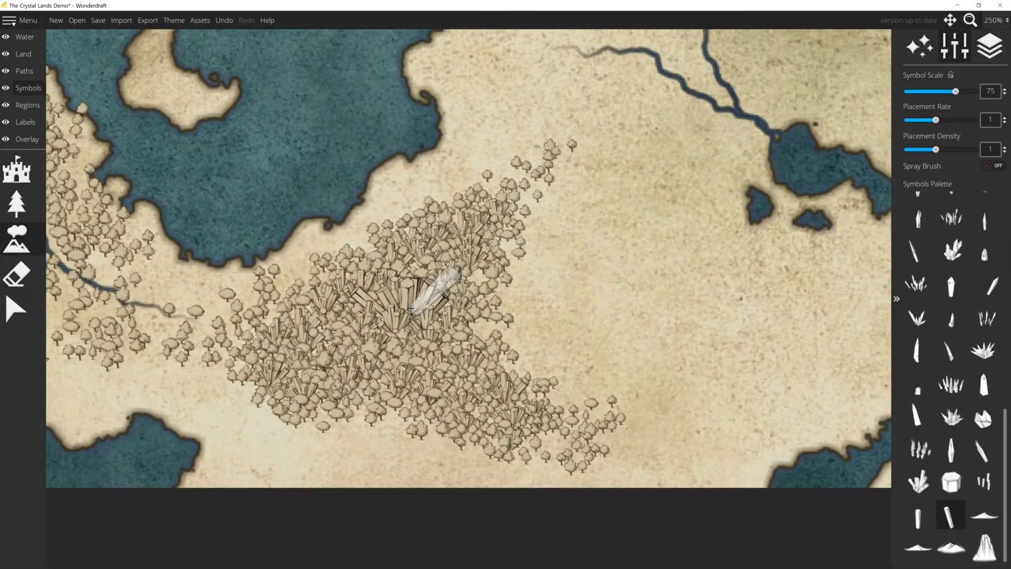
scroll(411, 310, down, 3)
scroll(408, 312, down, 3)
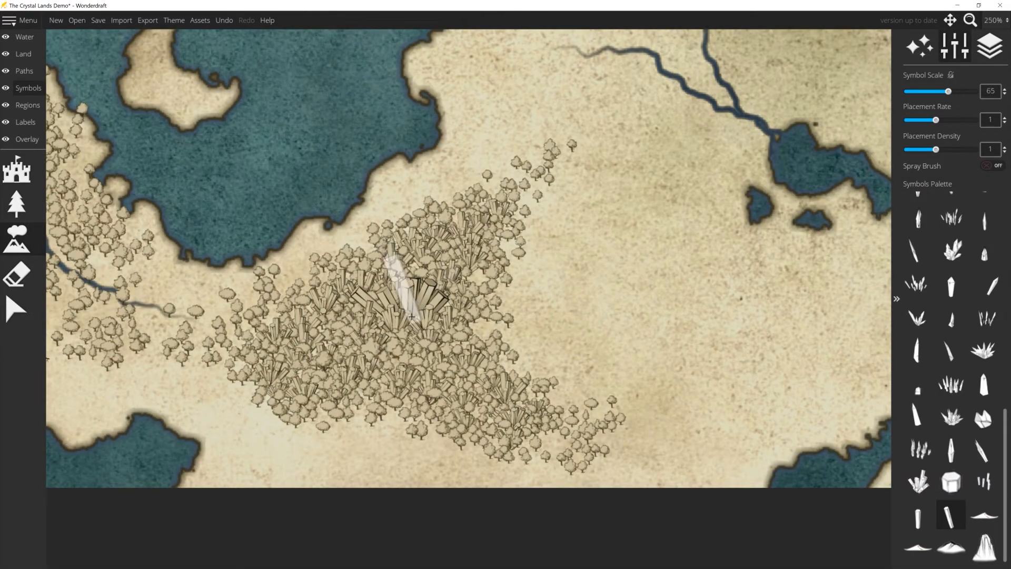
click(402, 315)
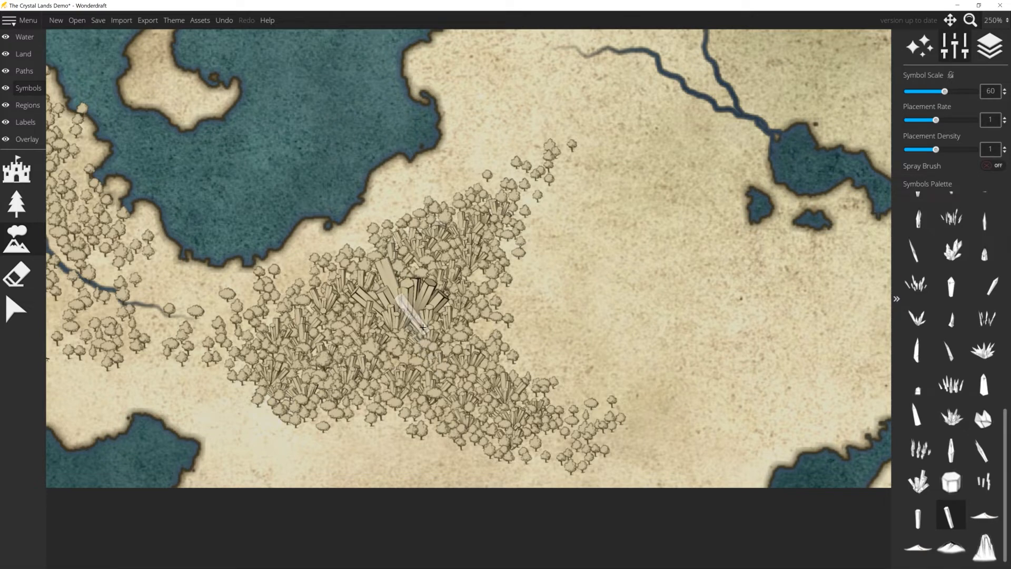
- Add single tilted crystal columns at symbol scale 35 across the forest's southern half
scroll(329, 337, down, 5)
click(326, 336)
click(339, 383)
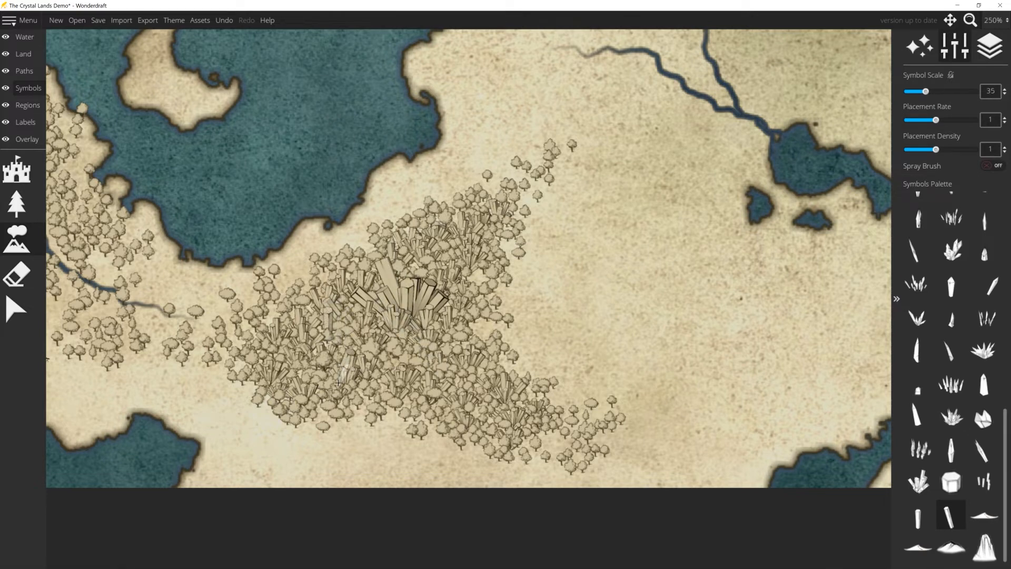
click(400, 362)
click(431, 362)
click(454, 375)
click(449, 404)
click(484, 409)
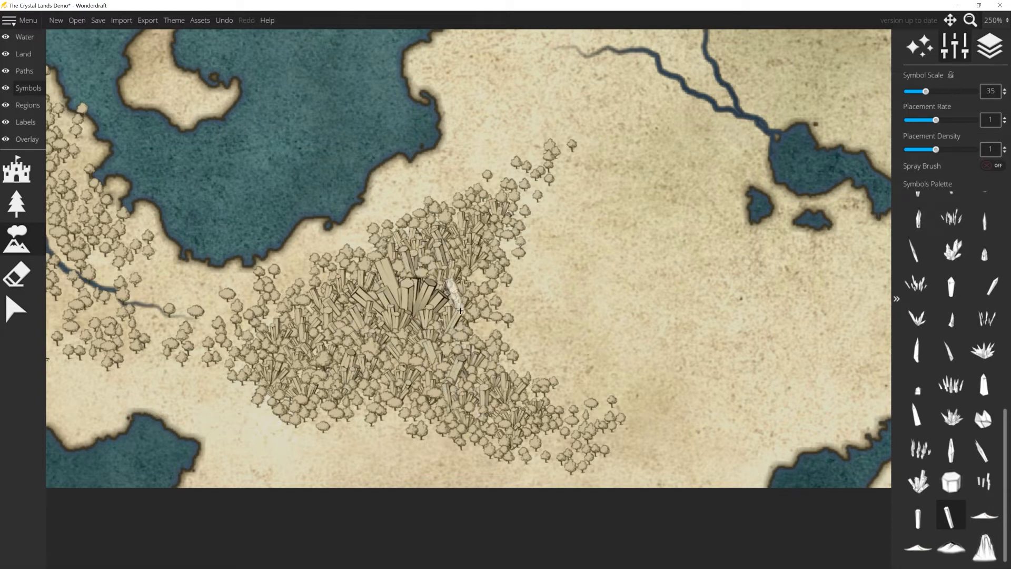
drag(421, 332, 505, 341)
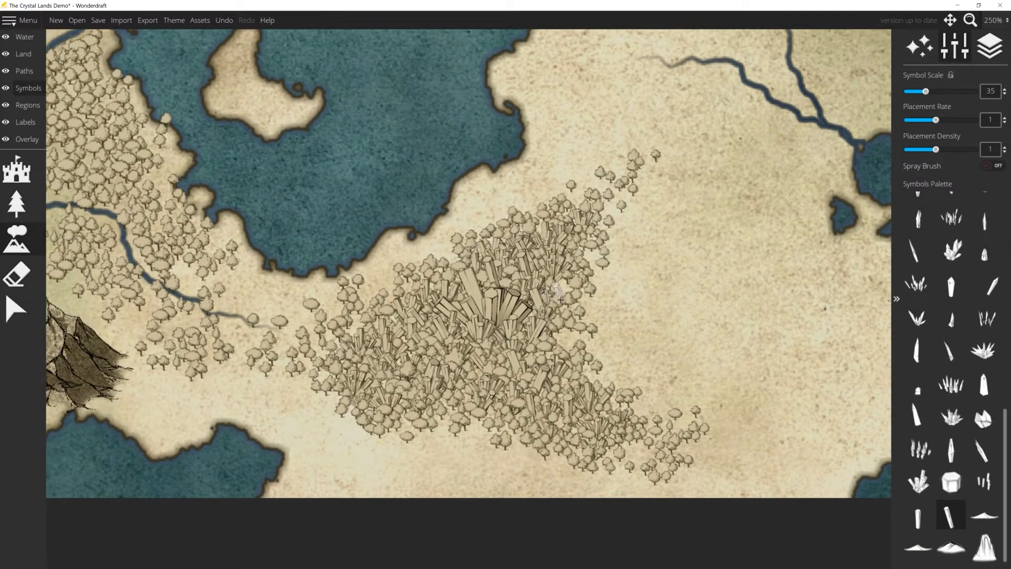
- Add the grey-green custom color a0bb9b to the land color brush, with painting limited to trees
click(23, 54)
click(15, 344)
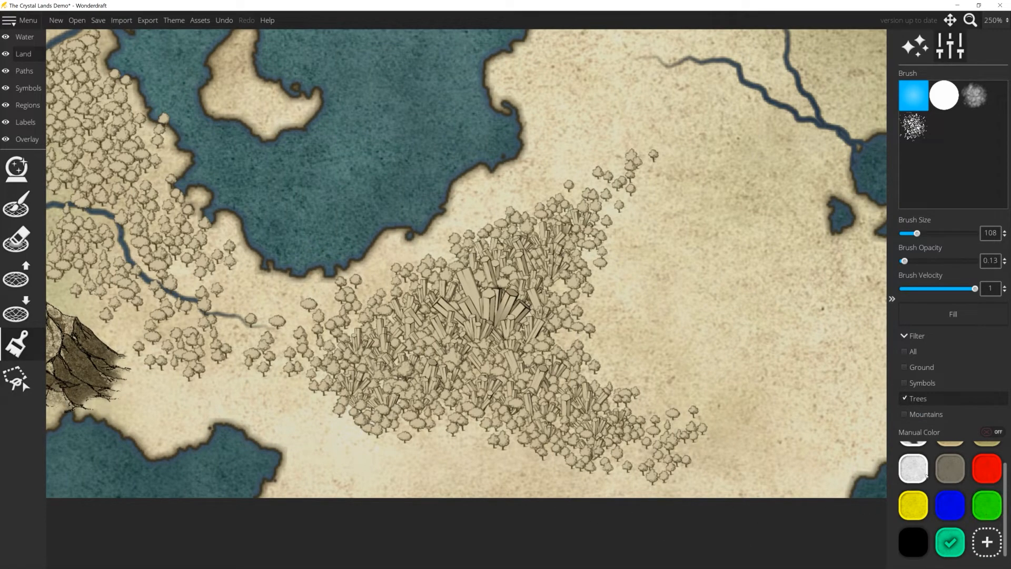
scroll(541, 365, down, 3)
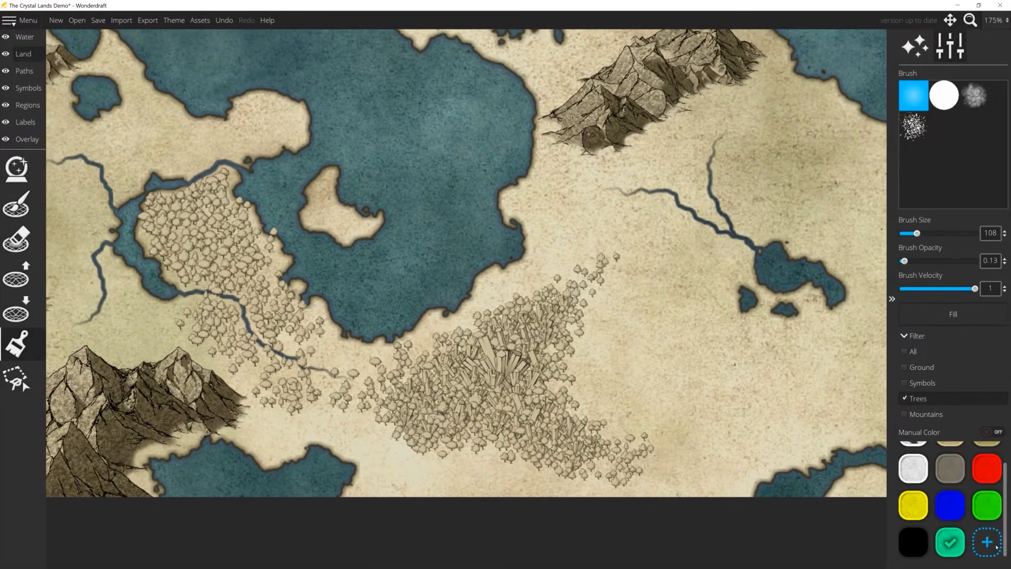
click(995, 547)
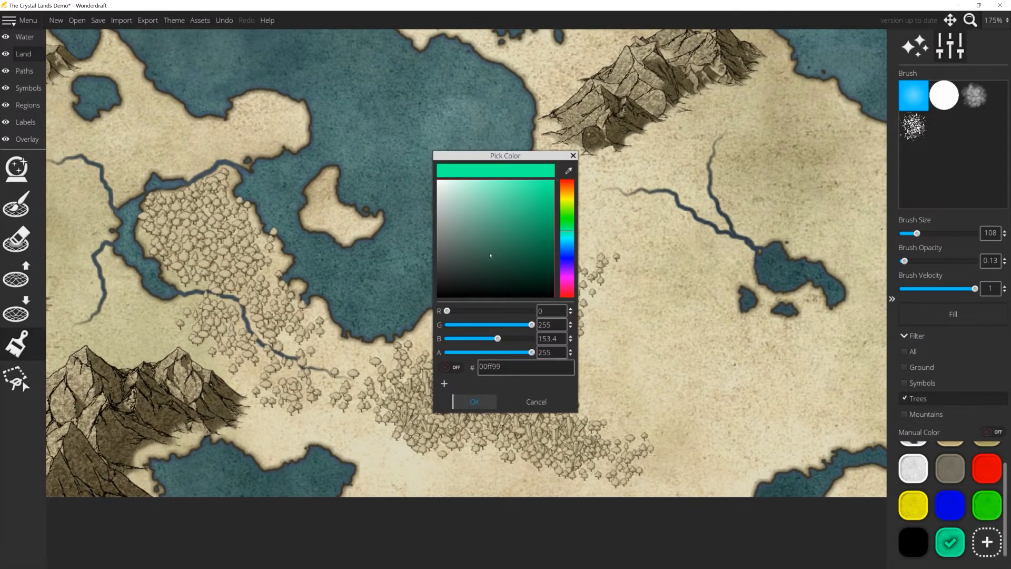
drag(567, 226, 573, 218)
drag(532, 252, 458, 213)
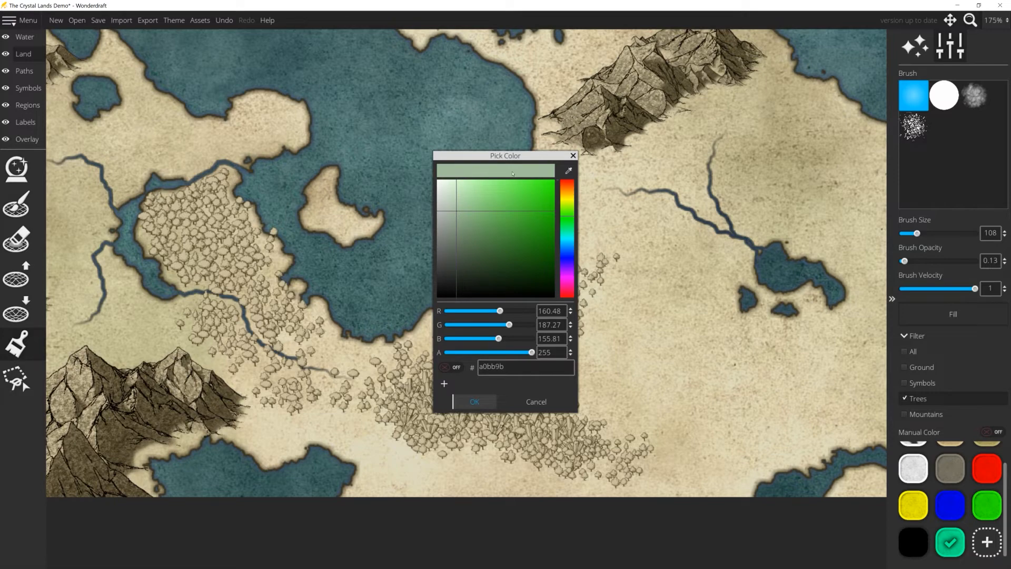
click(487, 406)
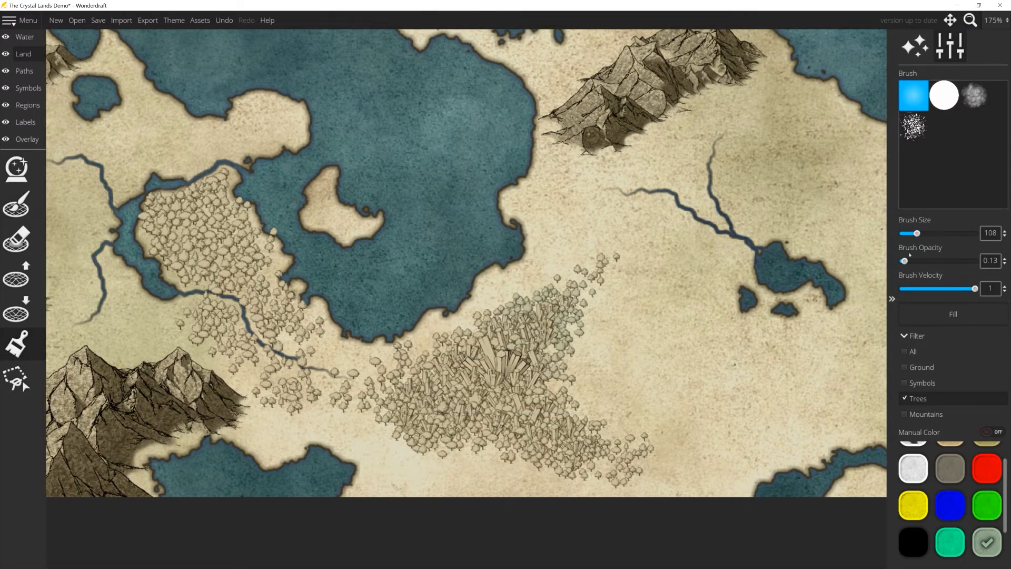
- Set the brush opacity to 1 and paint the southeastern forest's trees with the new grey-green color
drag(920, 262, 977, 261)
mouse_move(605, 272)
mouse_down()
mouse_move(506, 316)
mouse_move(521, 416)
mouse_move(637, 466)
mouse_up()
- Change the custom color to acbb9b, paint both forests' trees with it, and include mountains in the filter to paint the crystals too
right_click(986, 542)
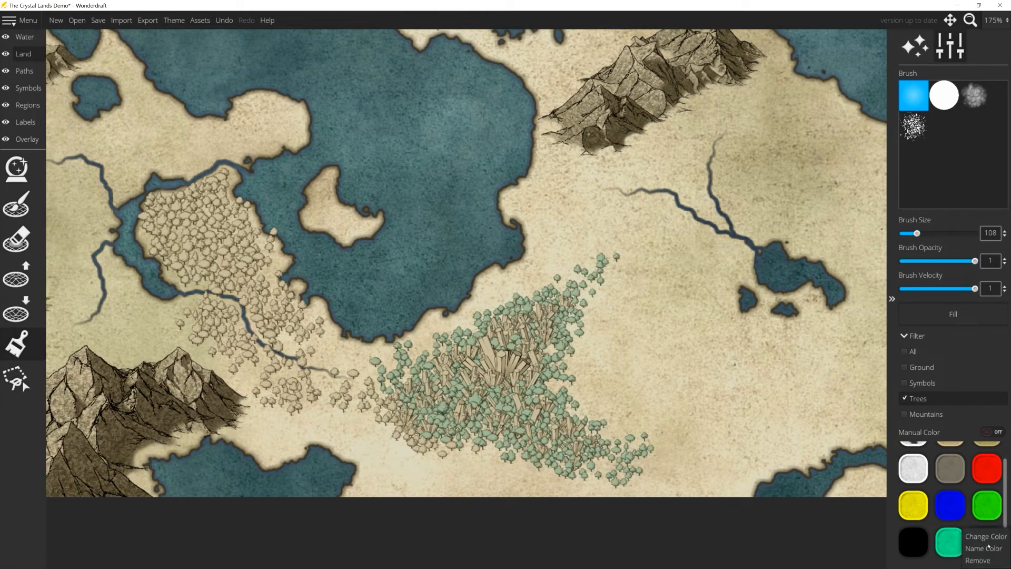
click(985, 537)
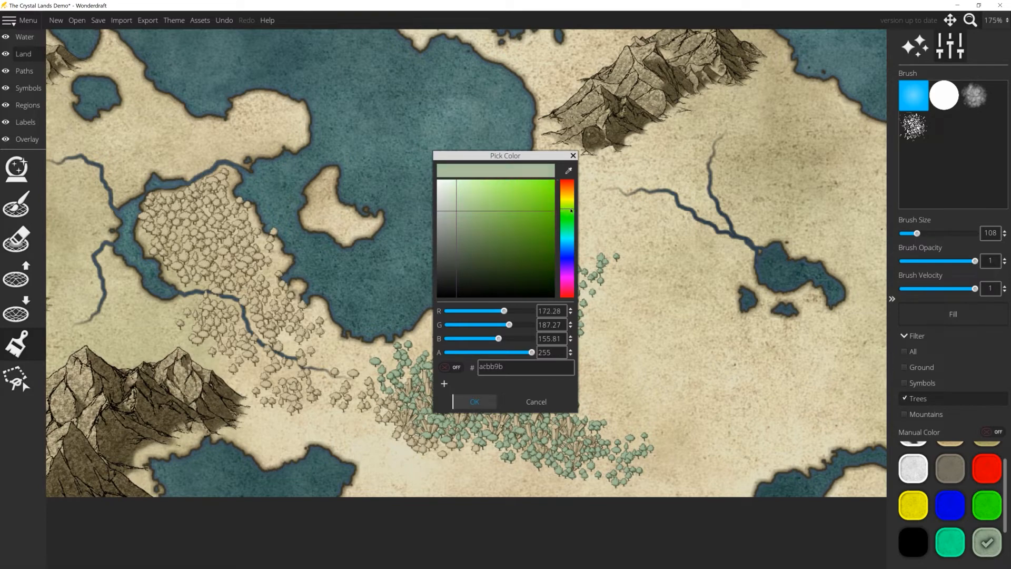
click(490, 397)
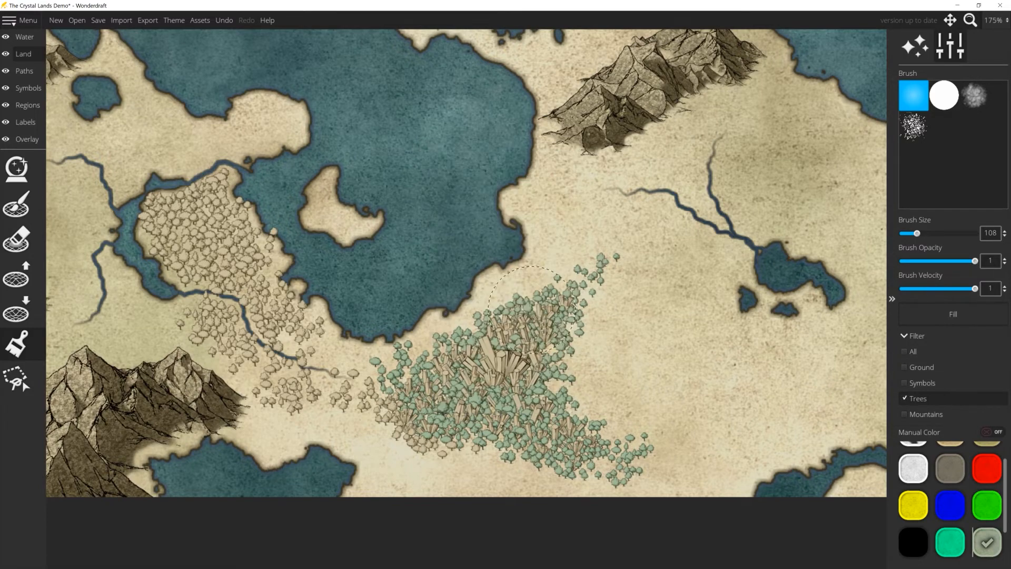
mouse_move(512, 404)
mouse_down()
mouse_move(552, 470)
mouse_move(505, 374)
mouse_move(502, 316)
mouse_move(327, 408)
mouse_move(247, 338)
mouse_move(227, 258)
mouse_move(194, 222)
mouse_move(231, 345)
mouse_up()
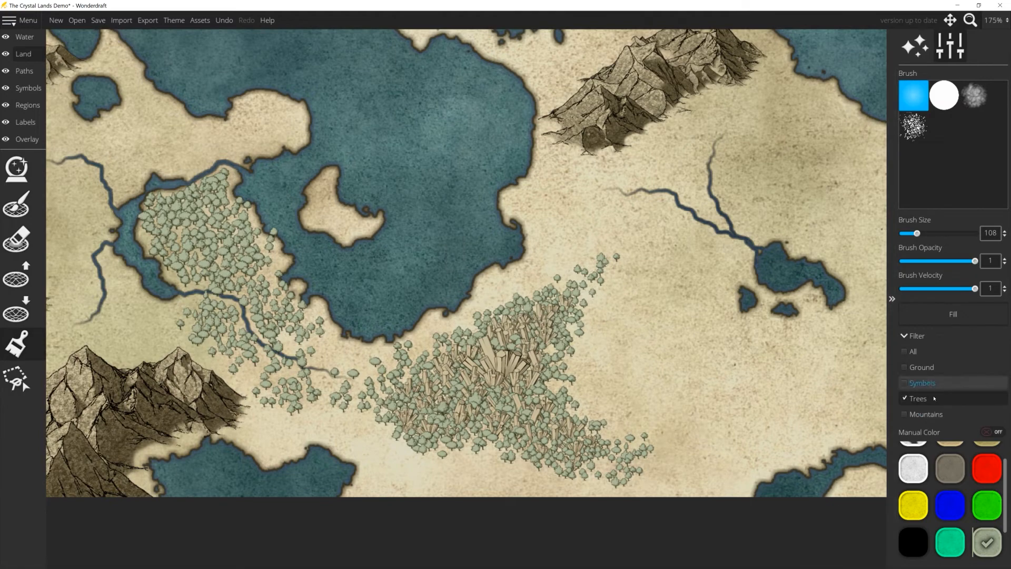
click(926, 414)
mouse_move(601, 279)
mouse_down()
mouse_move(521, 342)
mouse_move(396, 390)
mouse_move(626, 453)
mouse_up()
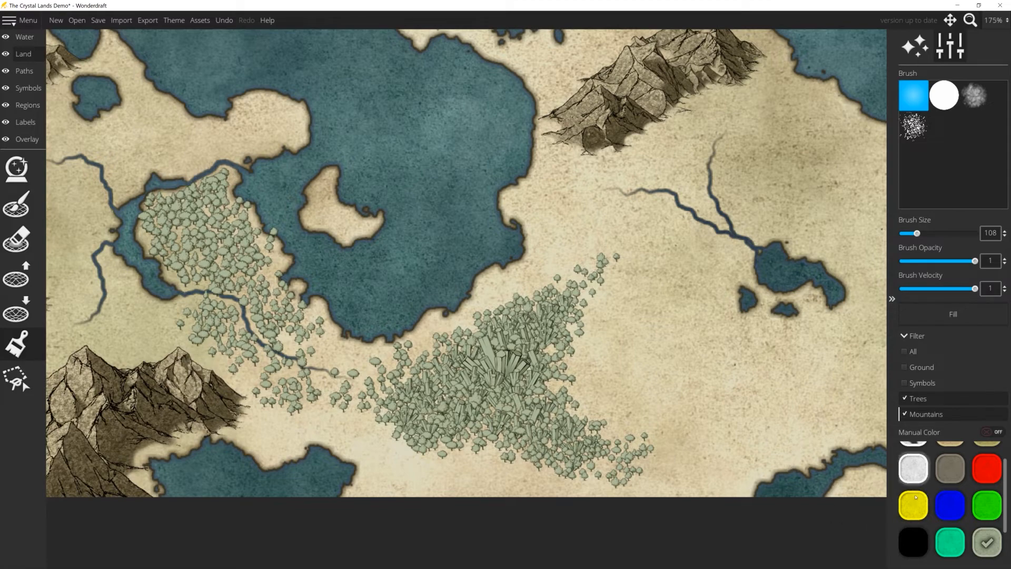
- Limit painting to mountains and paint all crystals in the southeastern forest yellow, leaving its trees out
click(914, 514)
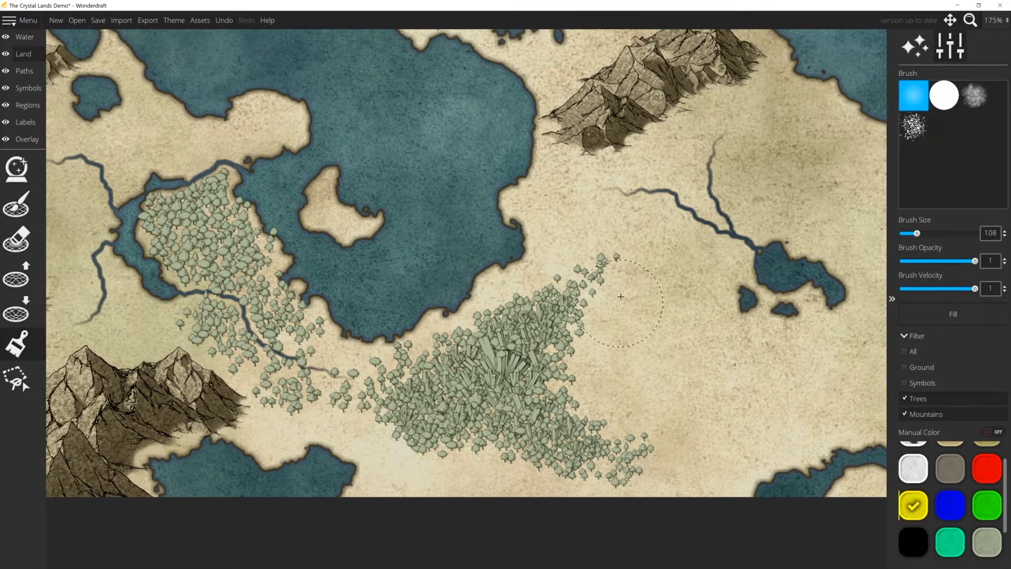
mouse_move(611, 289)
mouse_down()
mouse_move(363, 390)
mouse_move(508, 405)
mouse_up()
key(ctrl+z)
click(905, 399)
mouse_move(522, 358)
mouse_down()
mouse_move(445, 354)
mouse_move(585, 453)
mouse_up()
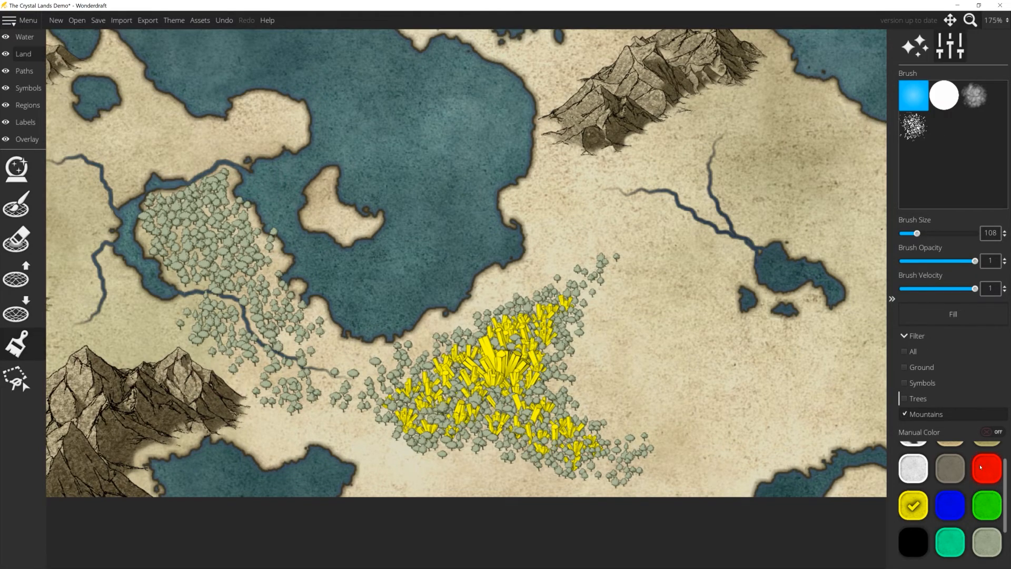
- Set the brush opacity to 0.13 and shade the yellow crystals with light passes of red, black and yellow
click(987, 470)
drag(930, 266, 905, 264)
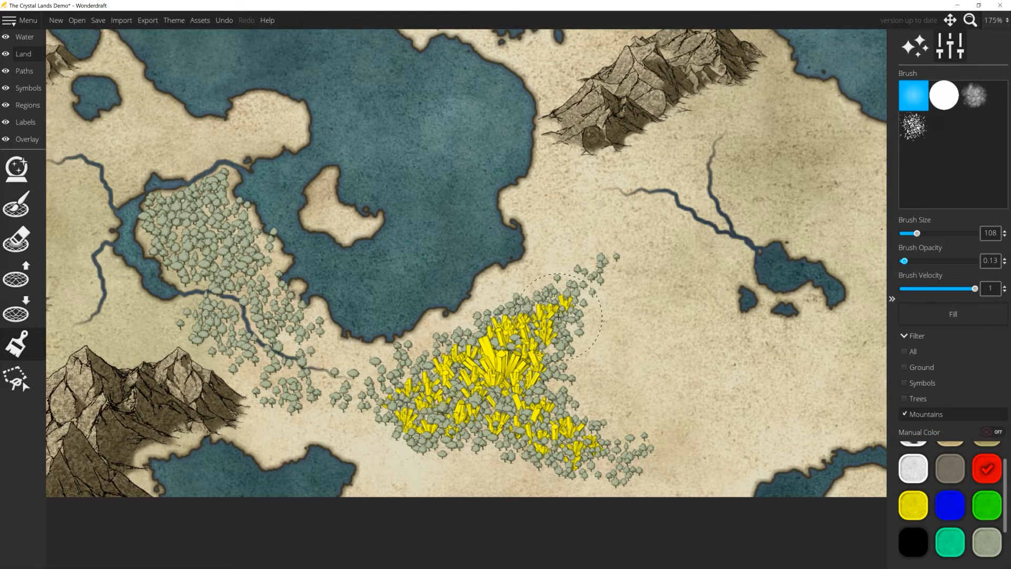
mouse_move(547, 316)
mouse_down()
mouse_move(505, 317)
mouse_move(412, 399)
mouse_move(469, 444)
mouse_move(630, 458)
mouse_move(628, 448)
mouse_move(523, 461)
mouse_move(493, 456)
mouse_up()
click(915, 542)
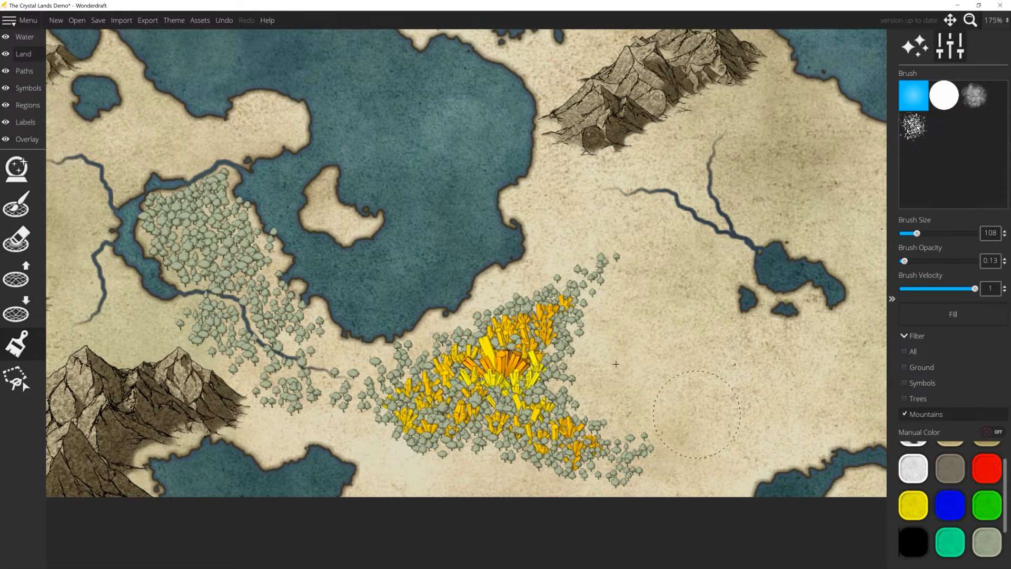
mouse_move(565, 327)
mouse_down()
mouse_move(543, 308)
mouse_move(410, 423)
mouse_move(527, 429)
mouse_move(681, 459)
mouse_up()
click(912, 505)
mouse_move(558, 277)
mouse_down()
mouse_move(516, 329)
mouse_move(437, 379)
mouse_move(550, 455)
mouse_move(576, 435)
mouse_move(594, 351)
mouse_up()
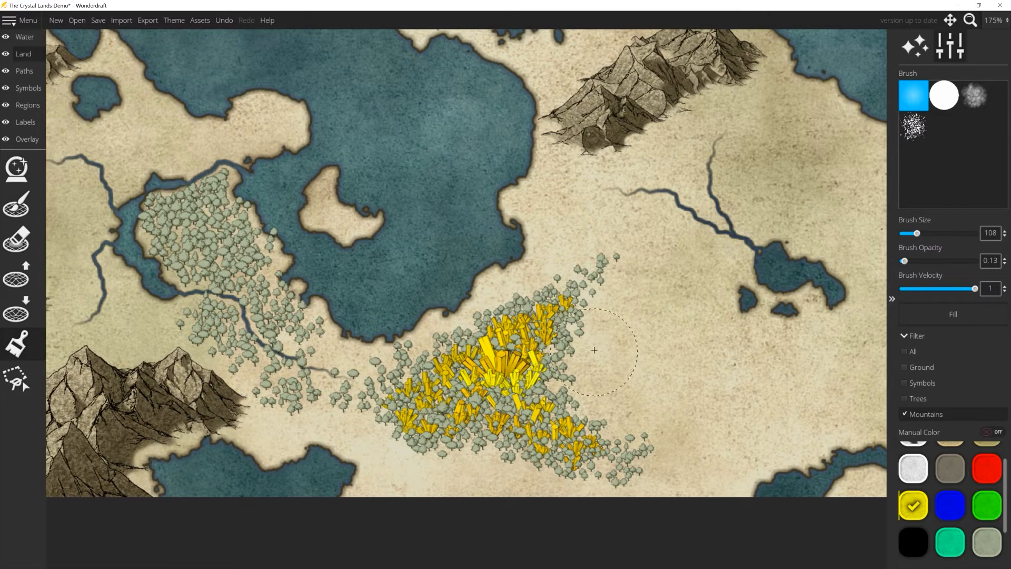
- Reduce the brush size and add red accents to individual crystal clusters across the forest
click(986, 468)
scroll(529, 330, down, 8)
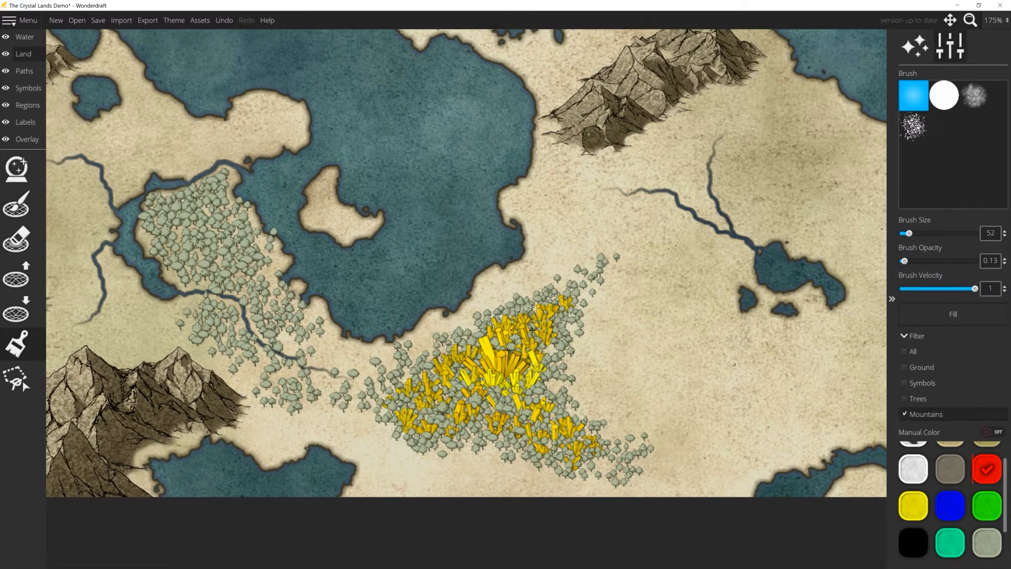
drag(548, 311, 543, 337)
mouse_move(524, 321)
mouse_down()
mouse_move(495, 324)
mouse_move(540, 337)
mouse_move(493, 323)
mouse_move(416, 403)
mouse_move(518, 429)
mouse_move(532, 412)
mouse_move(572, 427)
mouse_move(490, 368)
mouse_move(504, 375)
mouse_move(489, 352)
mouse_up()
key(ctrl+z)
key(ctrl+z)
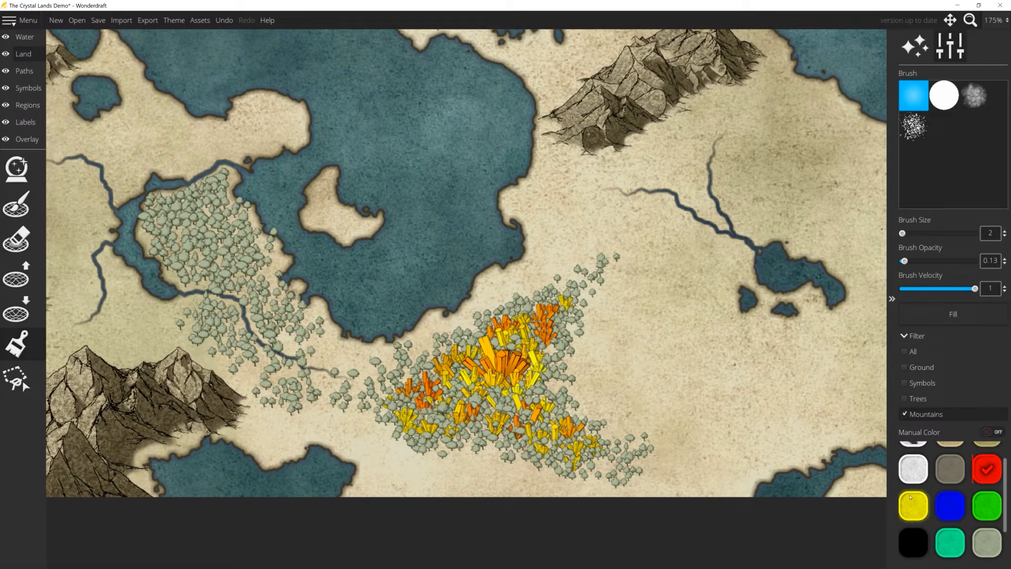
- Enlarge the brush to size 90 and lighten the forest's central crystals with white
click(913, 469)
scroll(464, 363, up, 10)
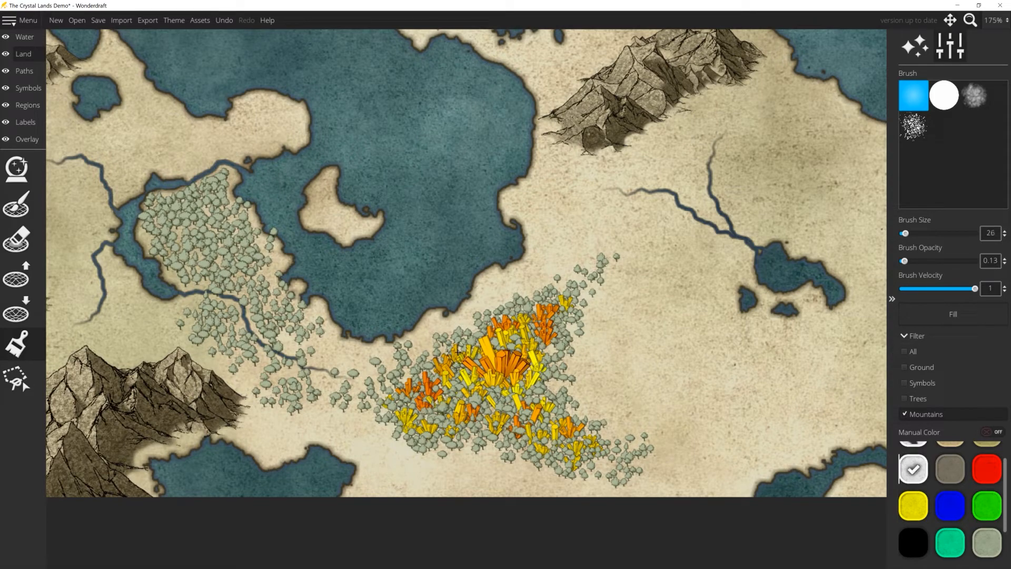
mouse_move(502, 374)
mouse_down()
mouse_move(473, 390)
mouse_move(498, 385)
mouse_move(496, 359)
mouse_move(516, 375)
mouse_move(507, 371)
mouse_move(499, 406)
mouse_move(442, 398)
mouse_move(562, 407)
mouse_up()
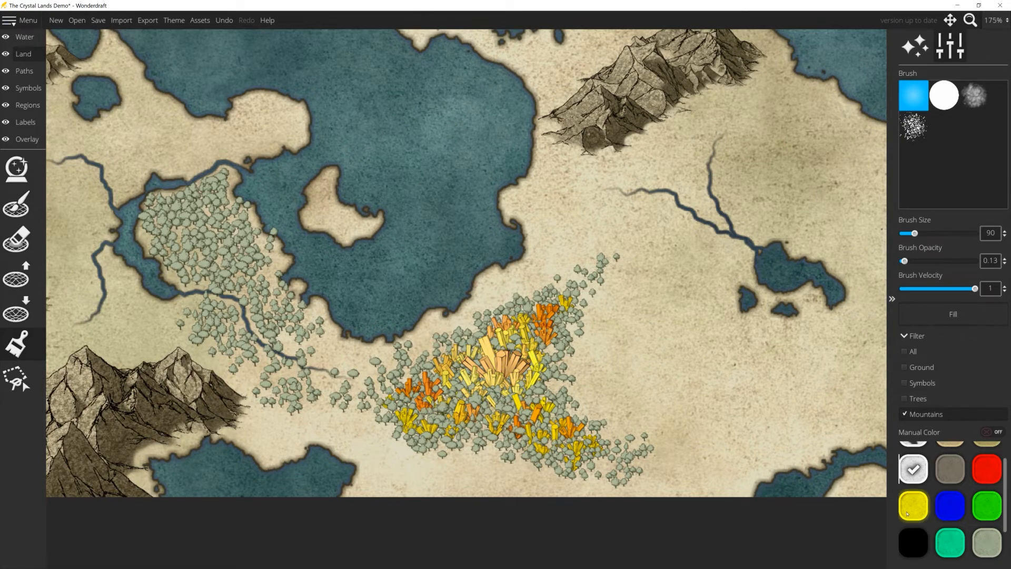
key(Tab)
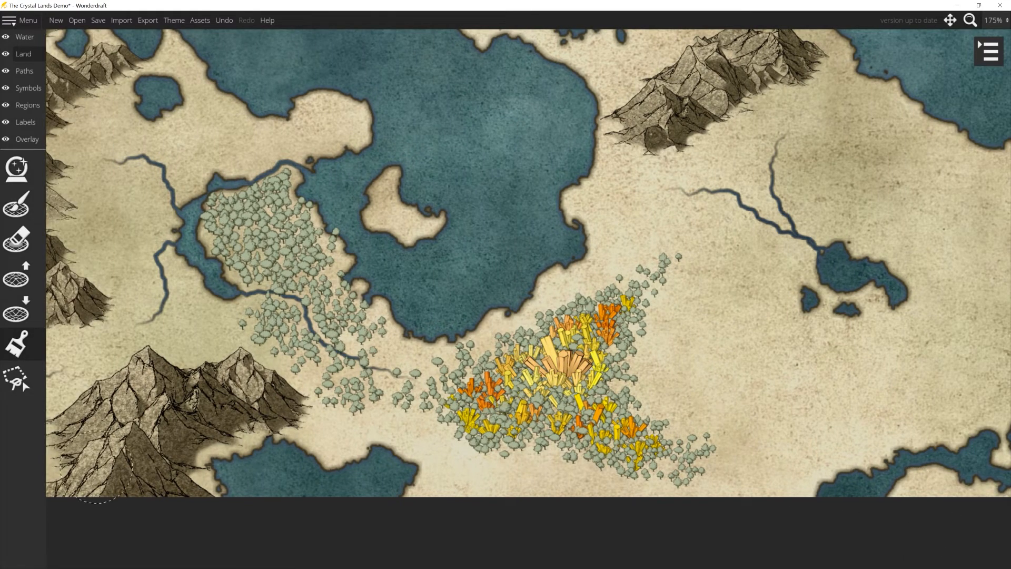
click(990, 51)
- Tint the central crystals yellow again and add a touch of red to the large cluster at brush size 42
click(913, 505)
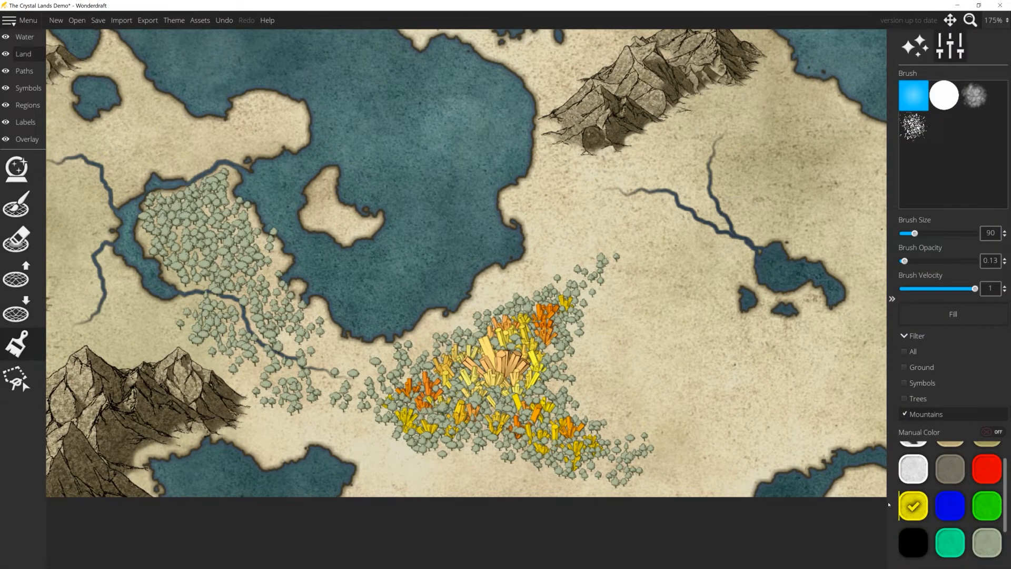
scroll(507, 387, down, 4)
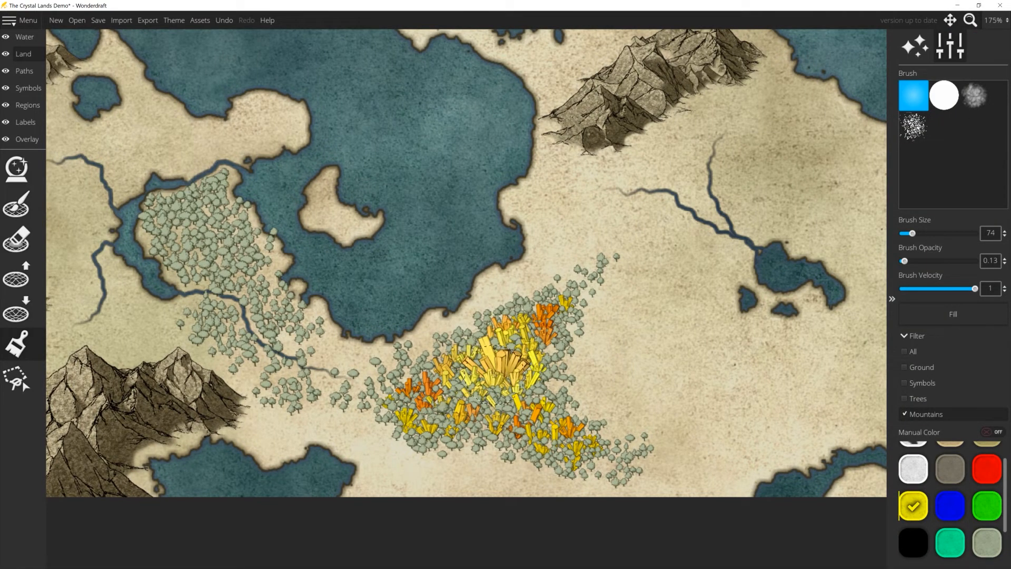
click(987, 469)
scroll(490, 378, down, 8)
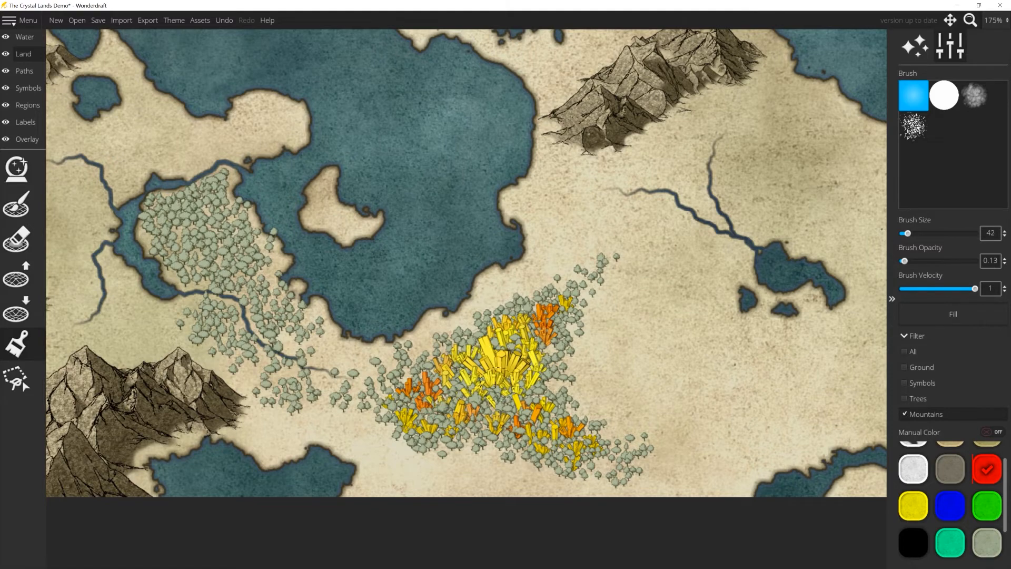
click(476, 380)
- Set the brush size to 66 and vary the crystals' shading with dark strokes of black and highlights of white
click(913, 542)
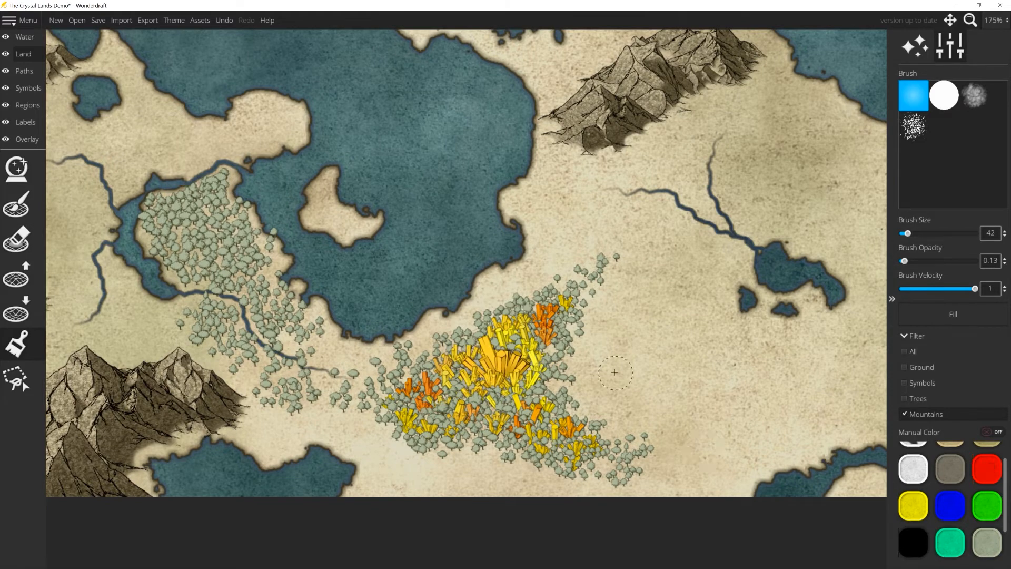
scroll(615, 372, up, 6)
mouse_move(548, 312)
mouse_down()
mouse_move(437, 371)
mouse_move(463, 427)
mouse_move(615, 465)
mouse_up()
click(913, 469)
mouse_move(540, 321)
mouse_down()
mouse_move(504, 312)
mouse_move(565, 319)
mouse_up()
mouse_move(549, 452)
mouse_down()
mouse_move(445, 418)
mouse_move(408, 396)
mouse_move(427, 422)
mouse_move(486, 380)
mouse_up()
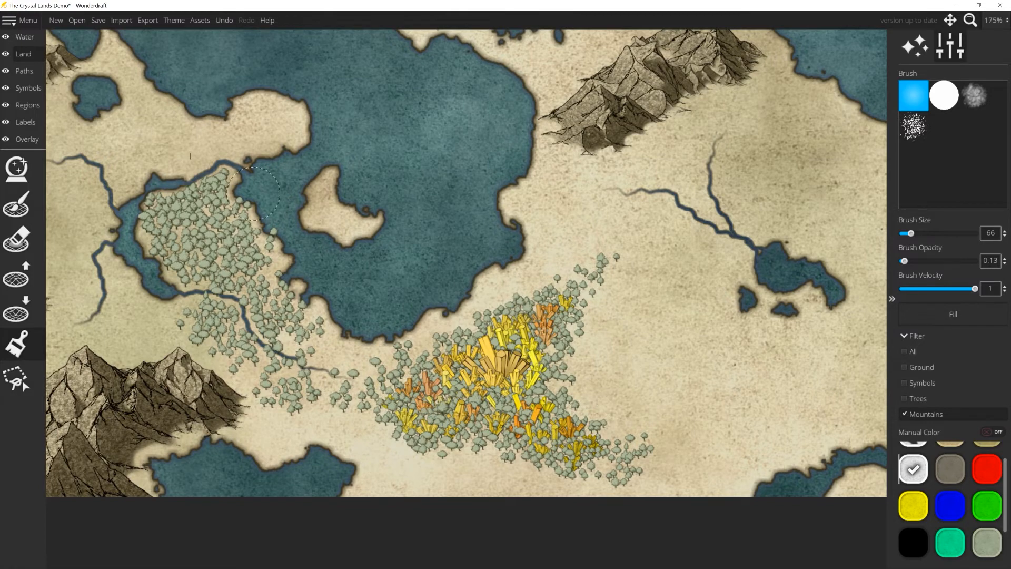
- Limit painting to trees and tint the trees around the crystals faintly yellow
click(942, 399)
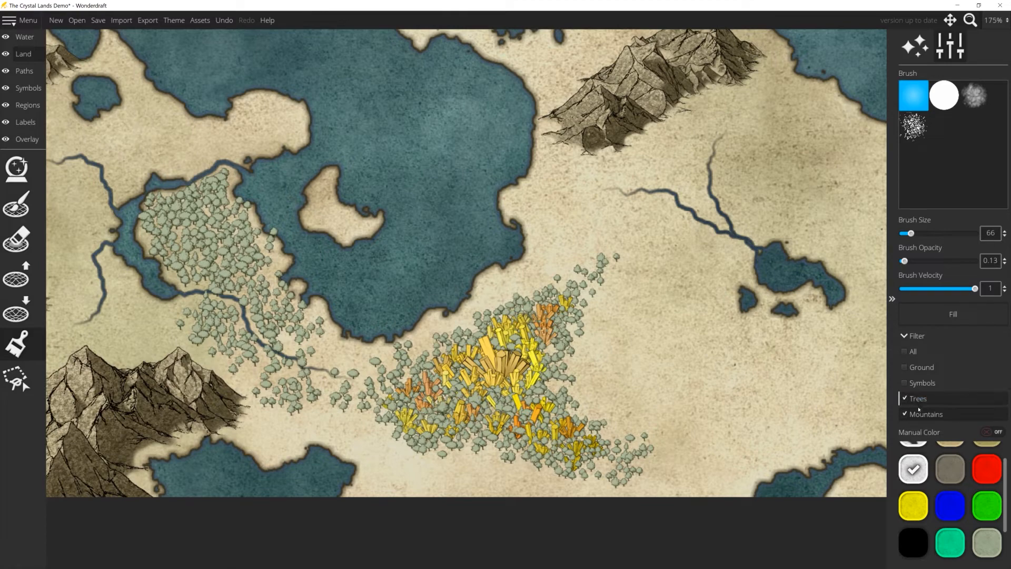
click(906, 415)
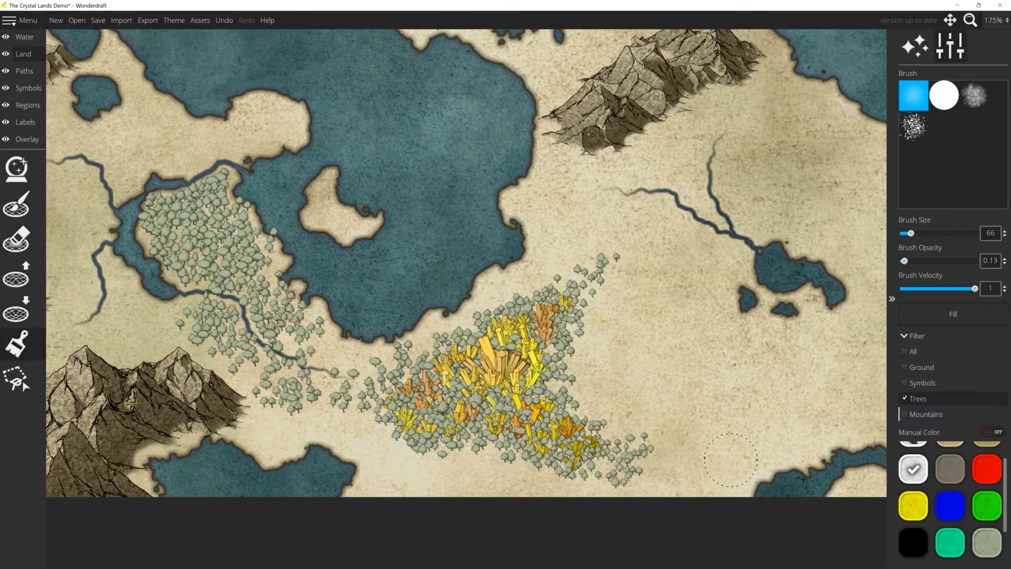
click(914, 506)
mouse_move(497, 361)
mouse_down()
mouse_move(521, 400)
mouse_move(482, 396)
mouse_move(476, 369)
mouse_move(504, 377)
mouse_move(474, 369)
mouse_move(466, 405)
mouse_move(537, 395)
mouse_move(508, 366)
mouse_move(520, 367)
mouse_move(449, 385)
mouse_move(526, 384)
mouse_move(506, 400)
mouse_move(445, 391)
mouse_up()
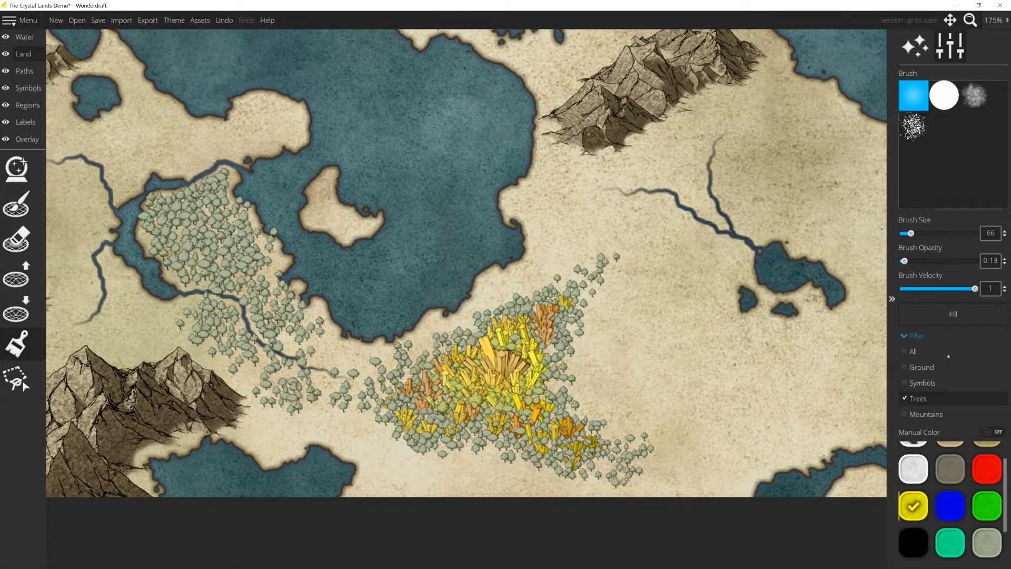
- Limit painting to the ground and tint the land among the crystals faintly yellow
click(920, 367)
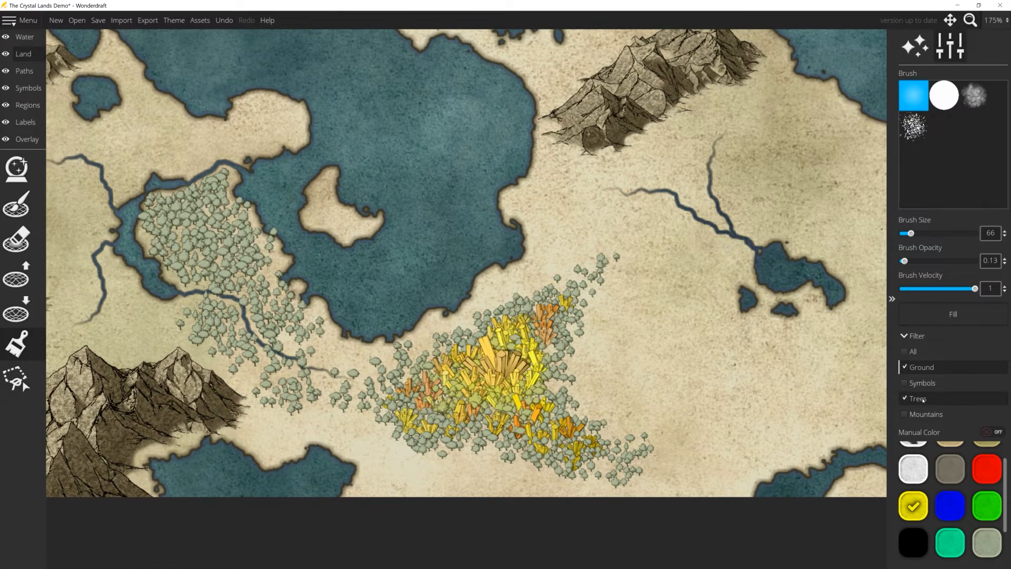
click(923, 400)
mouse_move(655, 388)
mouse_down()
mouse_move(516, 382)
mouse_move(533, 374)
mouse_move(565, 396)
mouse_move(563, 338)
mouse_move(583, 367)
mouse_move(573, 394)
mouse_move(554, 391)
mouse_move(566, 386)
mouse_move(540, 340)
mouse_move(547, 364)
mouse_move(530, 404)
mouse_move(451, 397)
mouse_move(459, 371)
mouse_move(494, 352)
mouse_move(503, 393)
mouse_move(529, 389)
mouse_move(553, 369)
mouse_up()
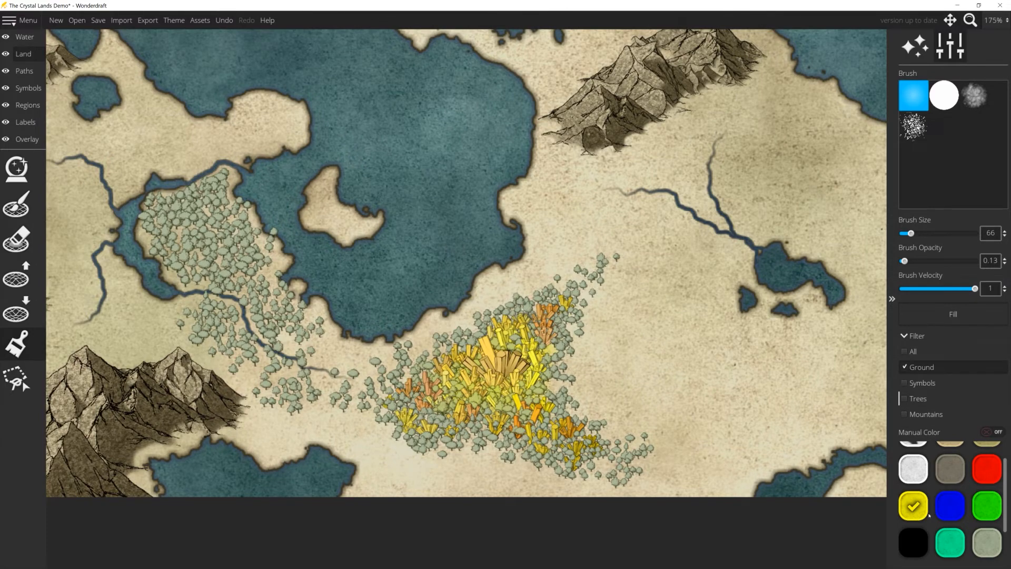
- Switch the brush back to the custom grey-green color with painting limited to trees
click(986, 468)
click(902, 500)
click(986, 542)
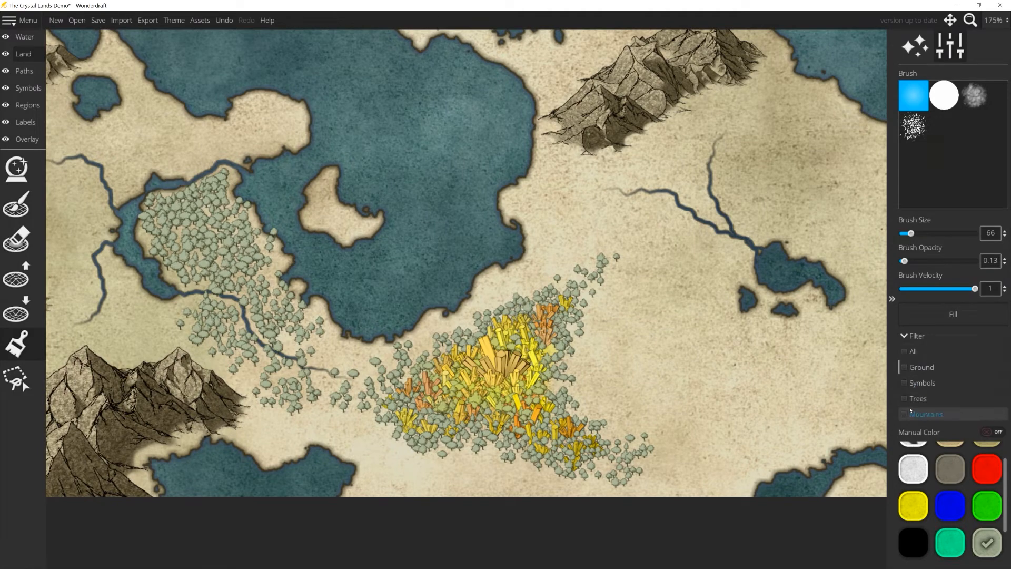
click(918, 398)
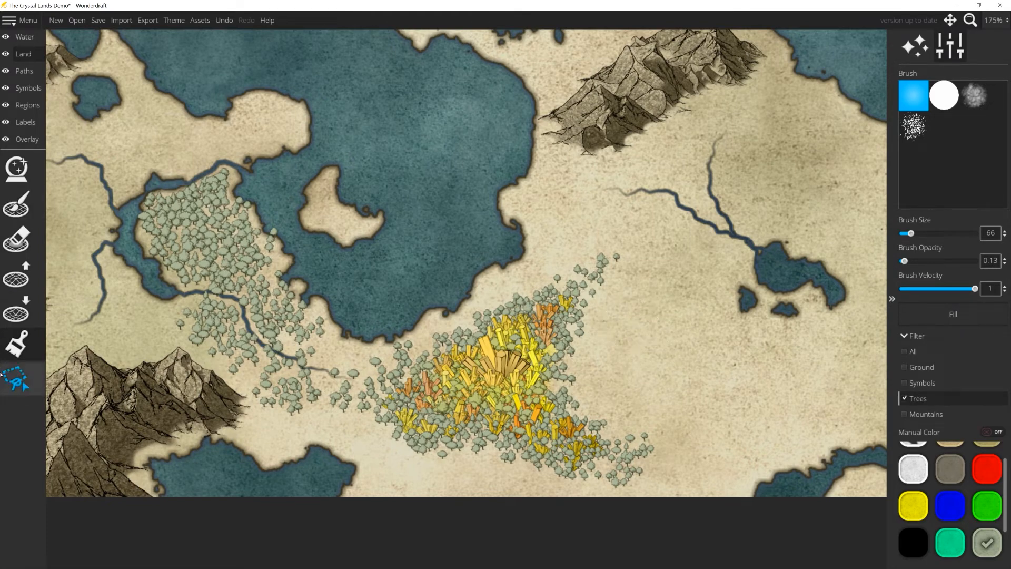
- Select all symbols of the southeastern crystal forest, release the selection, and save the map
click(29, 89)
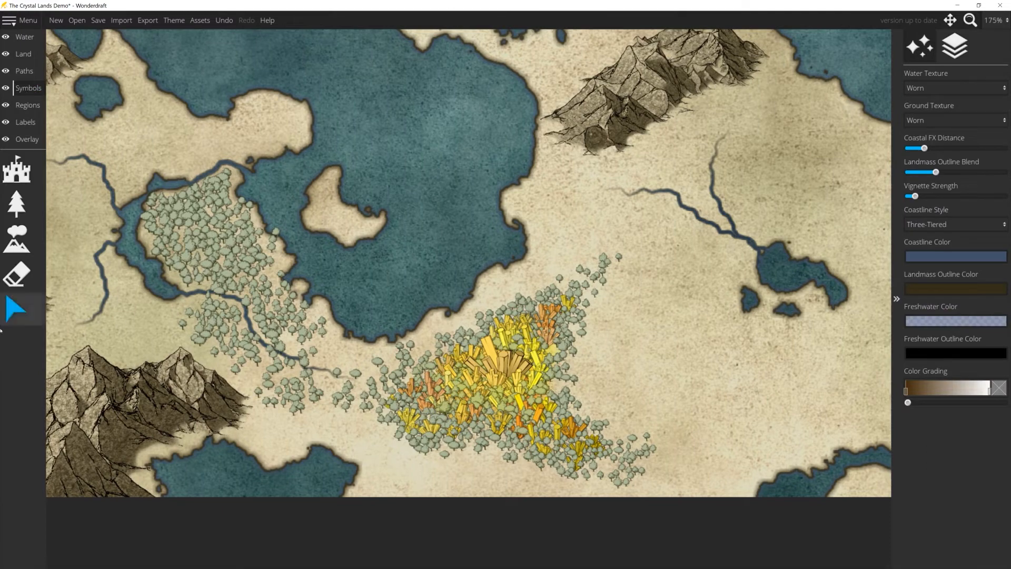
click(17, 312)
drag(707, 246, 359, 501)
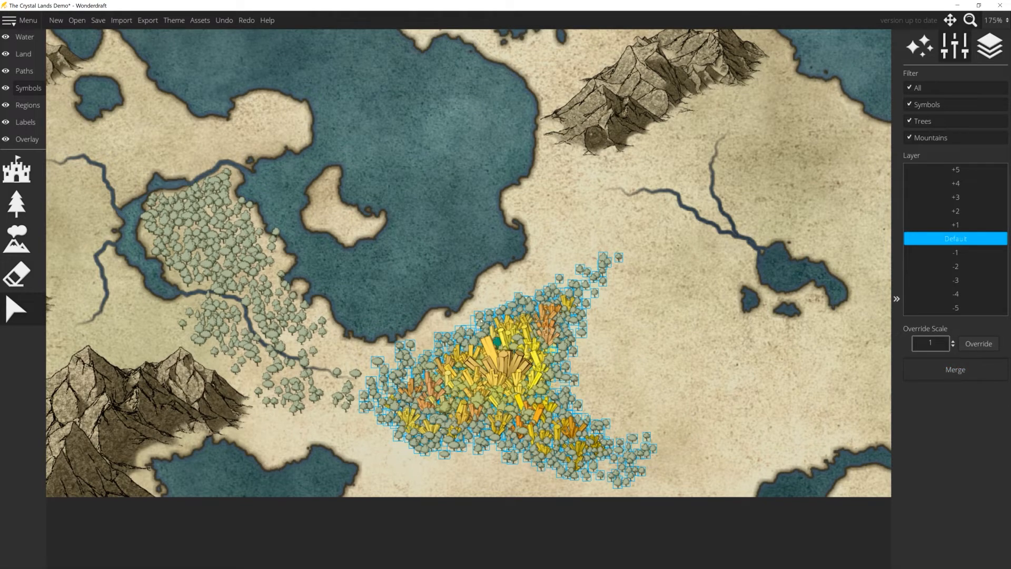
click(476, 291)
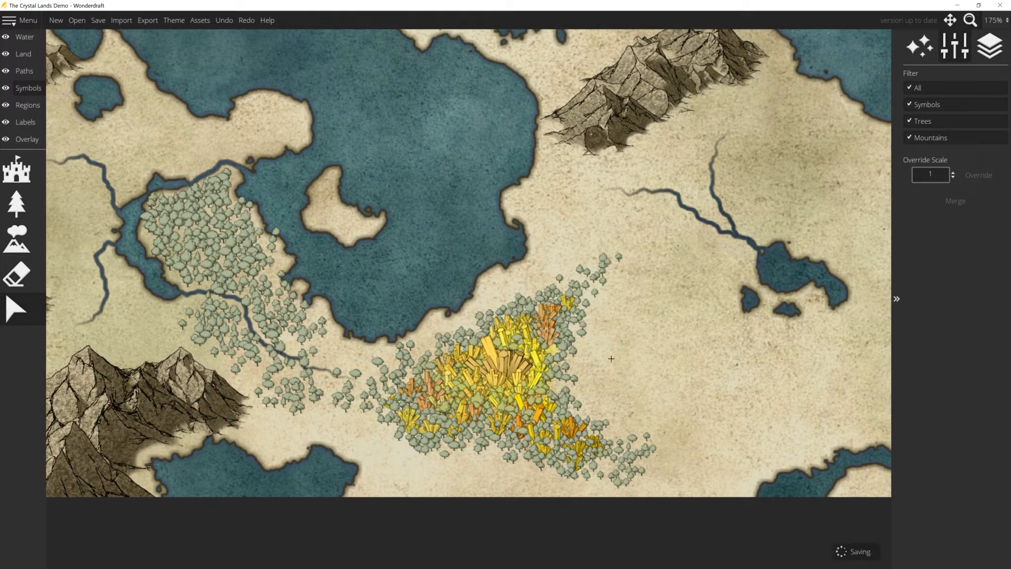
- Choose the slanted single crystal as the tree symbol for decorating the western mountain range
drag(196, 185, 629, 299)
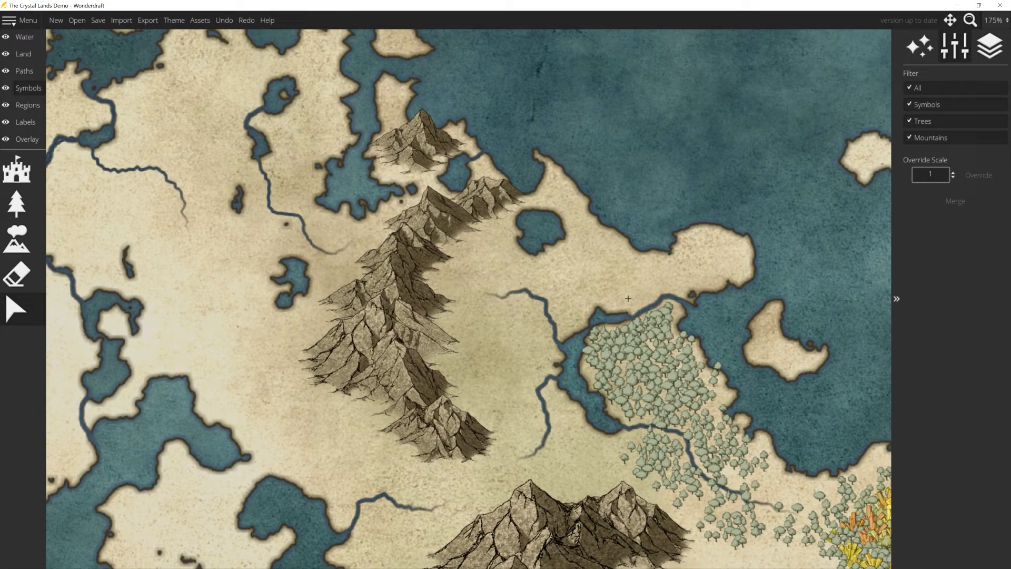
click(511, 194)
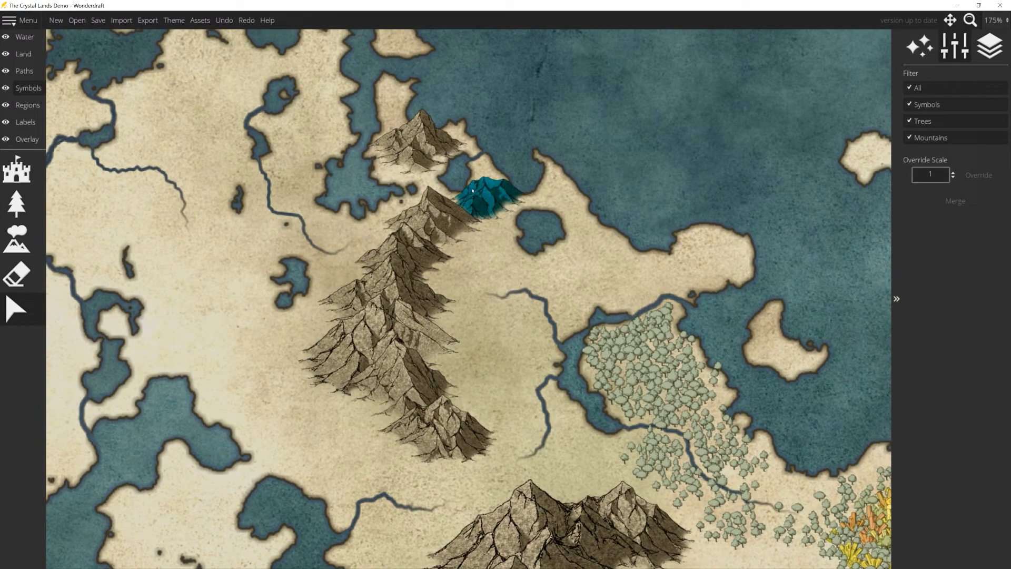
click(420, 223)
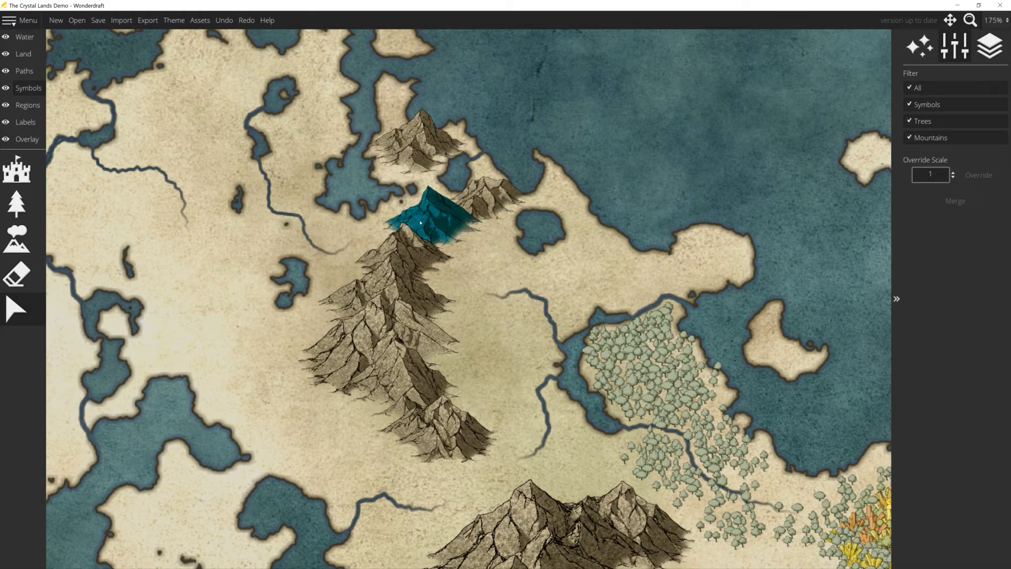
click(20, 203)
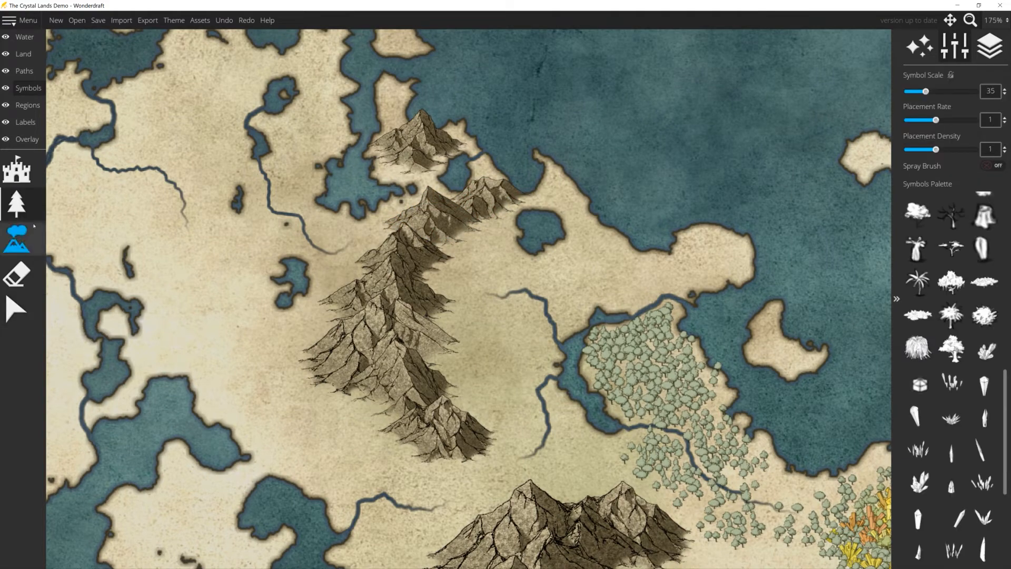
scroll(984, 481, down, 3)
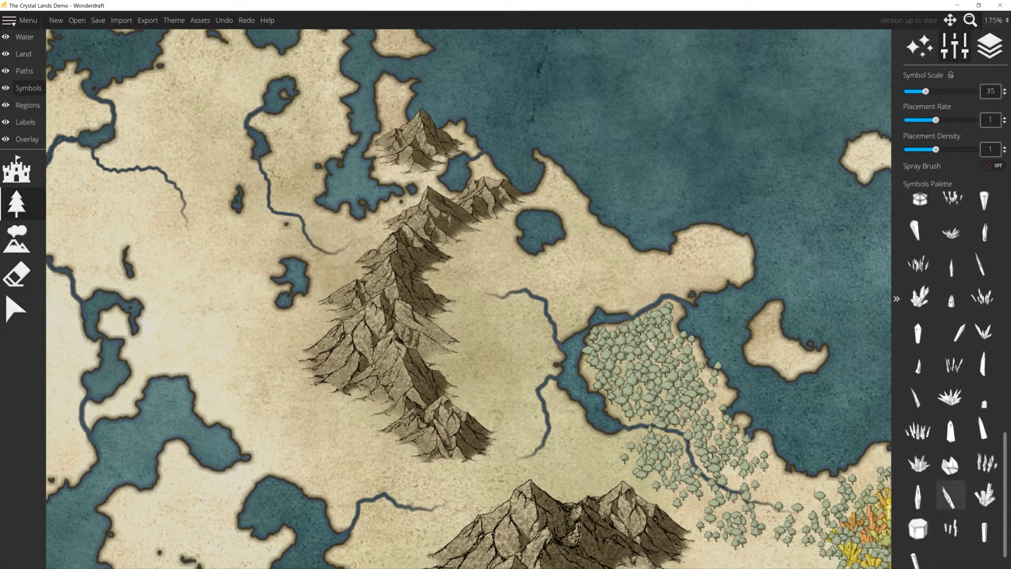
click(950, 496)
mouse_move(484, 376)
mouse_down()
mouse_move(483, 332)
mouse_move(505, 376)
mouse_move(495, 280)
mouse_move(561, 317)
mouse_move(537, 312)
mouse_up()
key(ctrl+z)
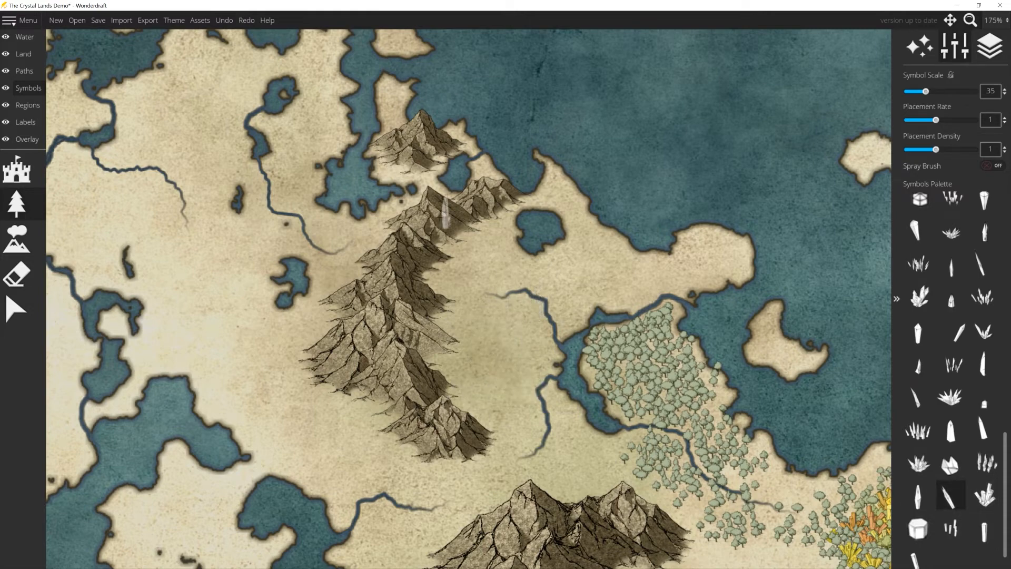
scroll(440, 200, down, 3)
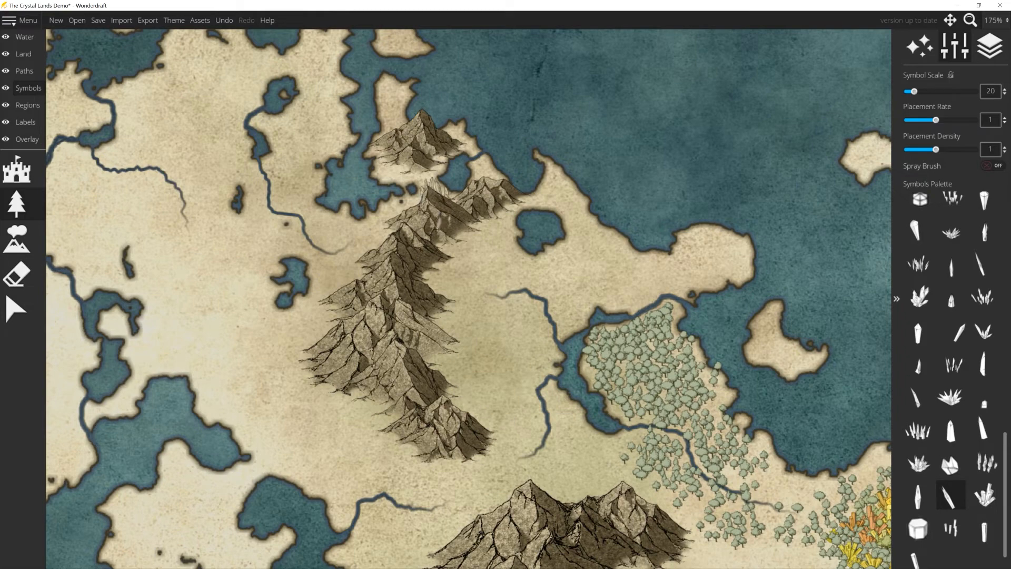
click(443, 236)
key(ctrl+z)
key(ctrl+z)
key(ctrl+z)
- Enable layer management for symbols and set the crystal placement layer to +1
click(988, 49)
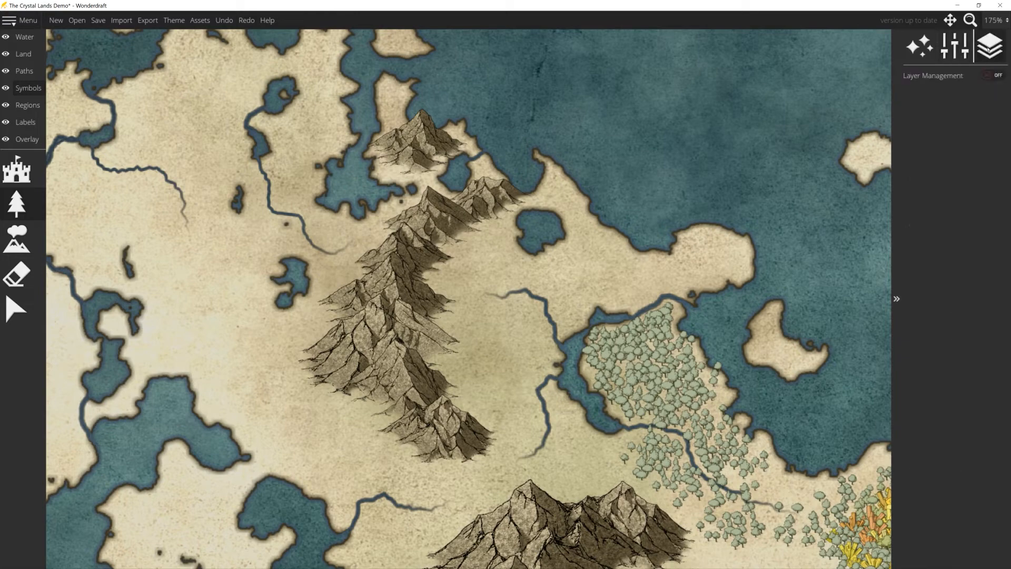
click(996, 77)
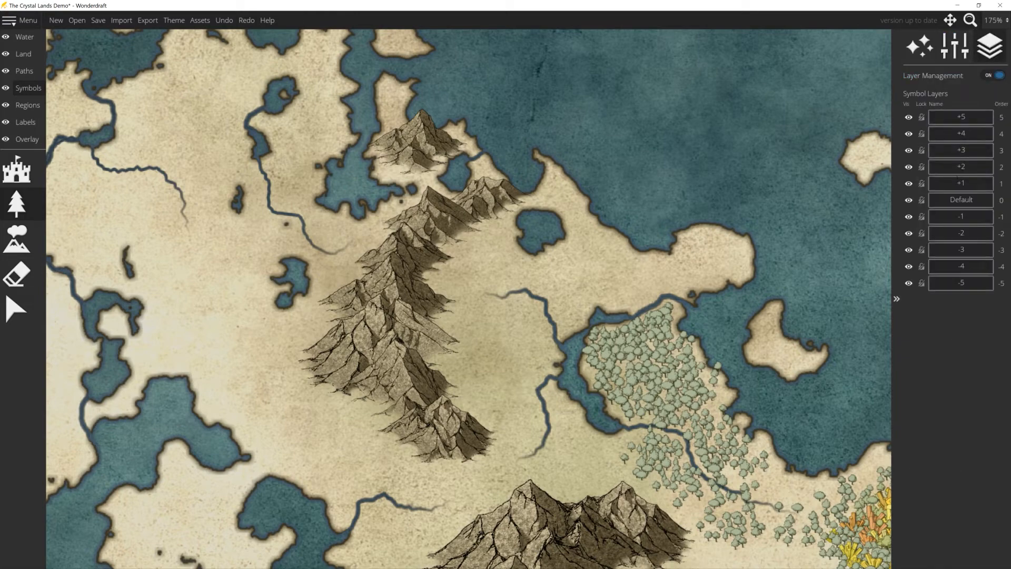
click(954, 46)
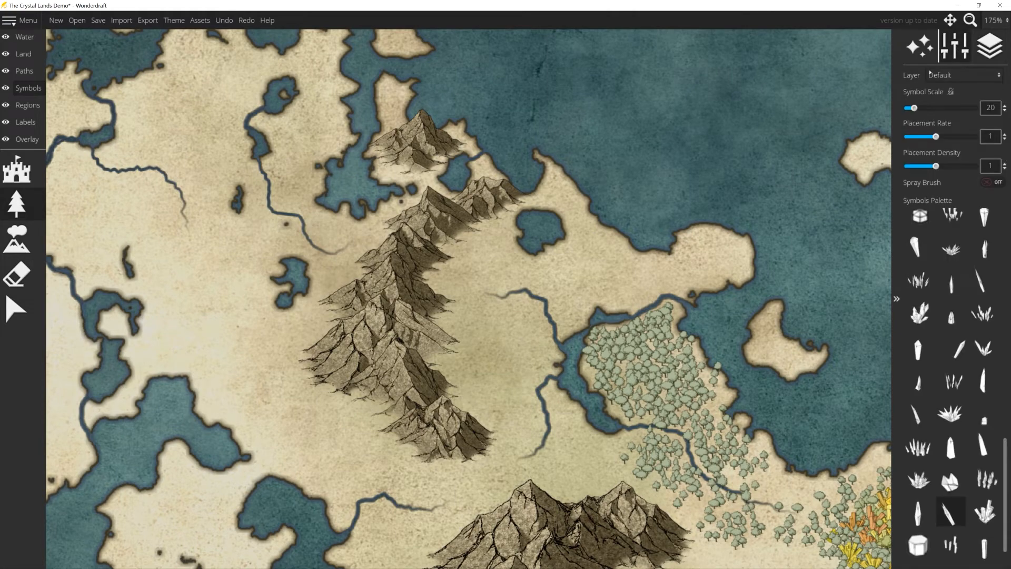
click(961, 78)
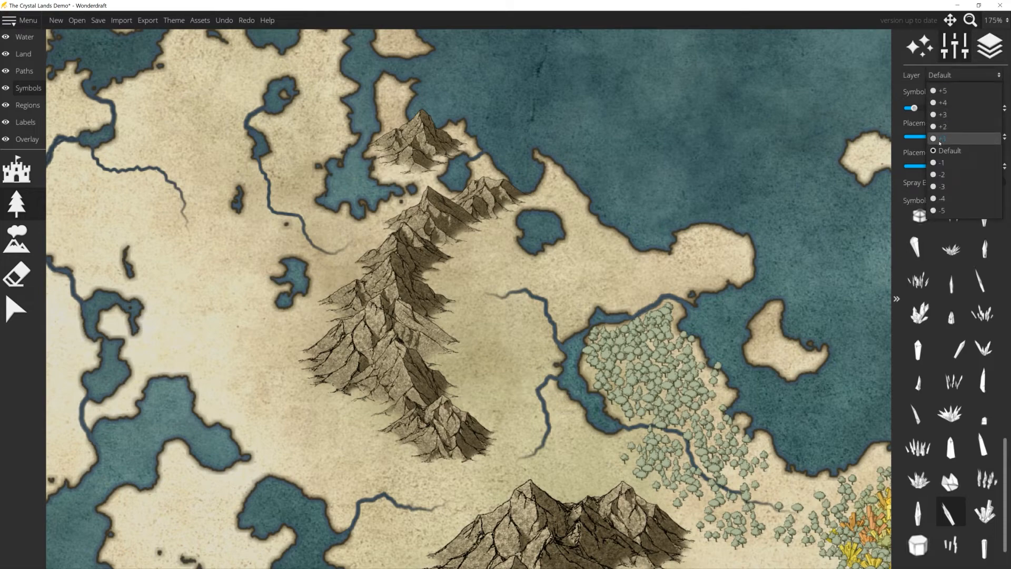
click(946, 139)
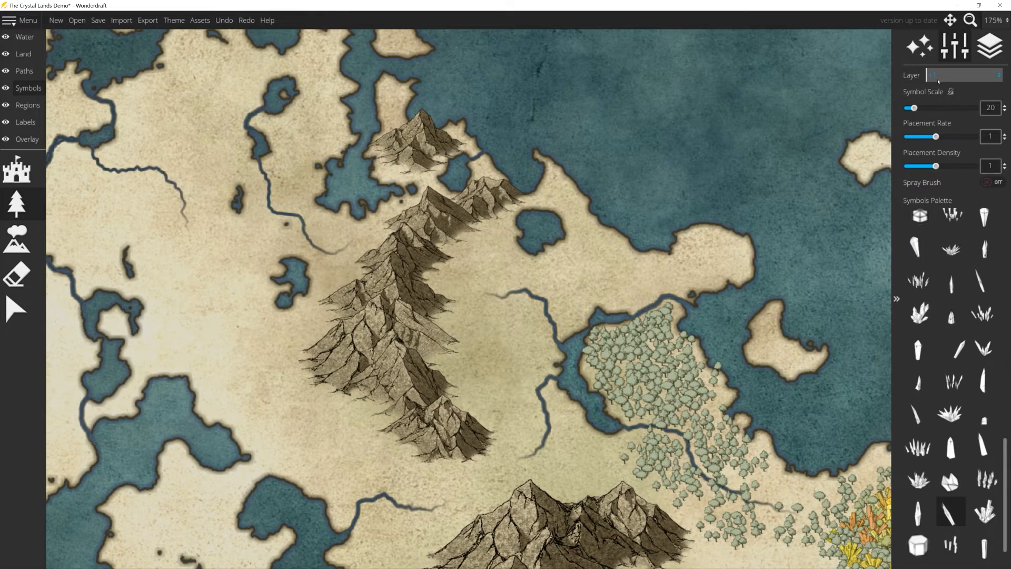
click(431, 199)
scroll(426, 206, up, 3)
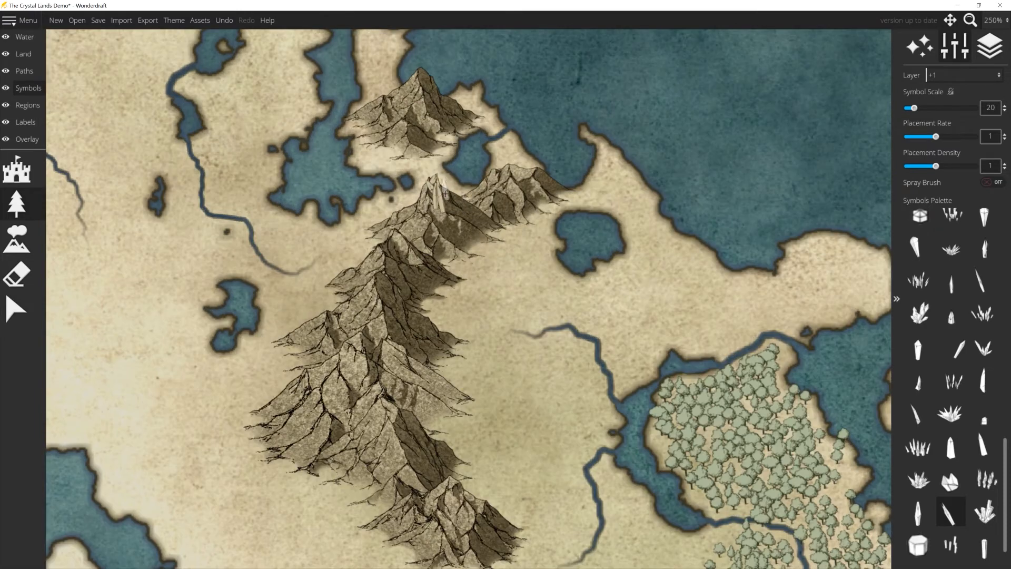
key(ctrl+z)
key(ctrl+y)
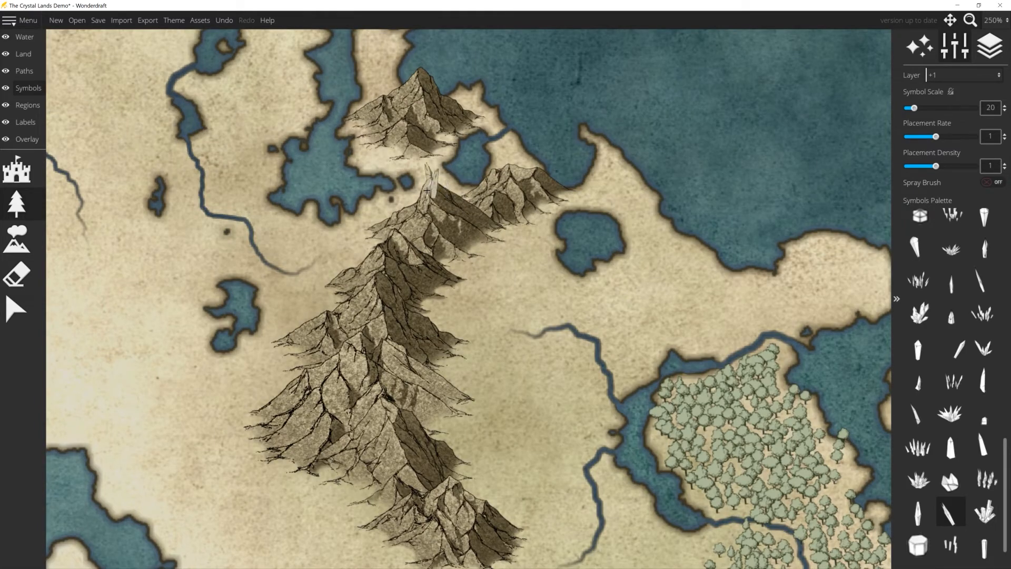
key(ctrl+z)
- Scatter slanted crystals at symbol scale 10 along the western range's ridges, its northeastern spur and the separate northern peak
mouse_move(431, 192)
mouse_down()
mouse_move(448, 213)
mouse_move(431, 201)
mouse_move(434, 228)
mouse_move(395, 230)
mouse_move(389, 245)
mouse_move(393, 231)
mouse_move(386, 263)
mouse_move(381, 251)
mouse_move(381, 306)
mouse_move(359, 326)
mouse_move(366, 364)
mouse_move(357, 340)
mouse_move(340, 347)
mouse_move(404, 353)
mouse_move(385, 399)
mouse_move(398, 442)
mouse_up()
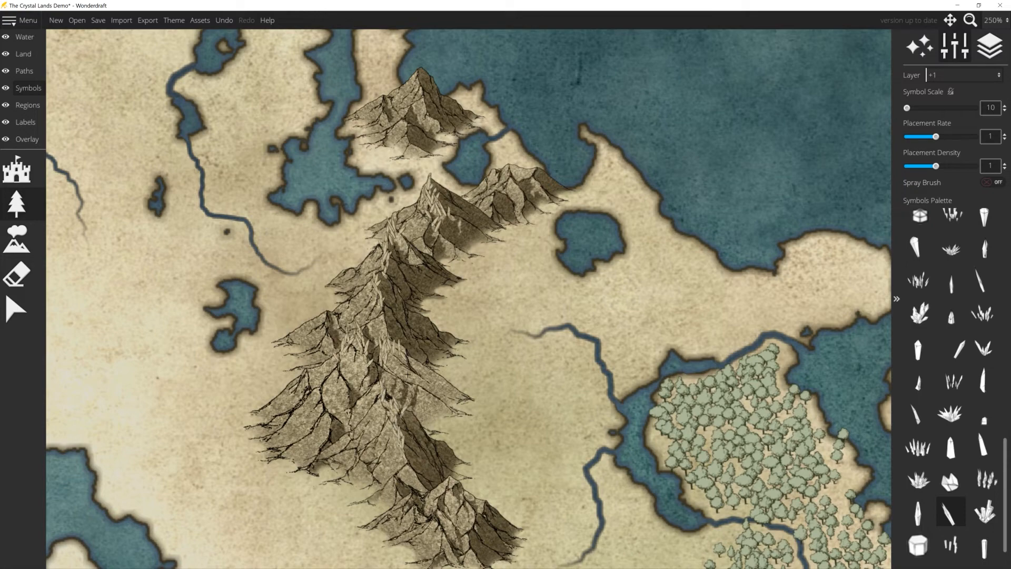
drag(431, 182, 446, 189)
mouse_move(494, 167)
mouse_down()
mouse_move(518, 169)
mouse_move(507, 165)
mouse_move(519, 199)
mouse_move(530, 168)
mouse_up()
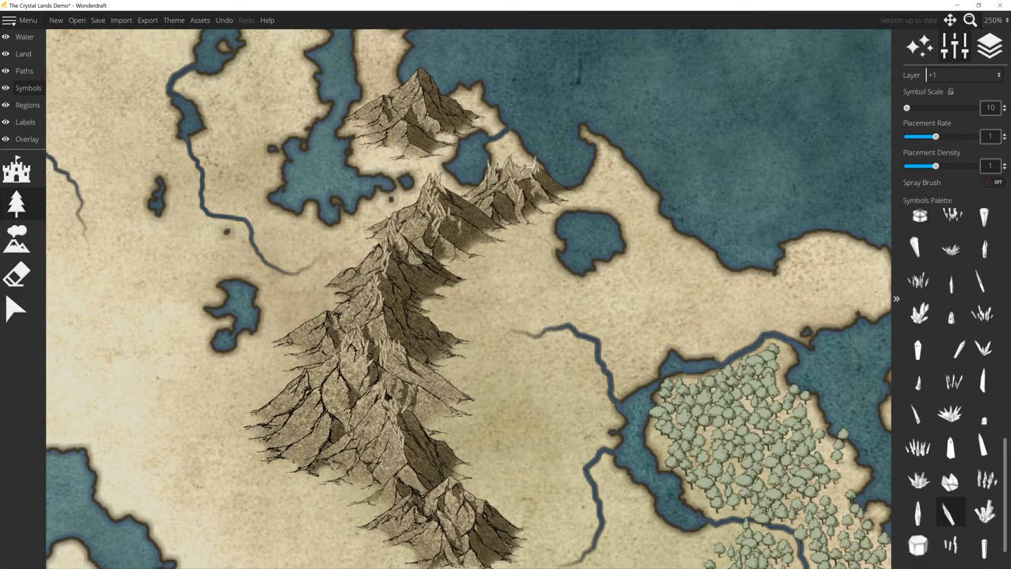
mouse_move(424, 76)
mouse_down()
mouse_move(427, 102)
mouse_move(413, 69)
mouse_move(424, 63)
mouse_move(429, 84)
mouse_move(380, 101)
mouse_move(377, 119)
mouse_up()
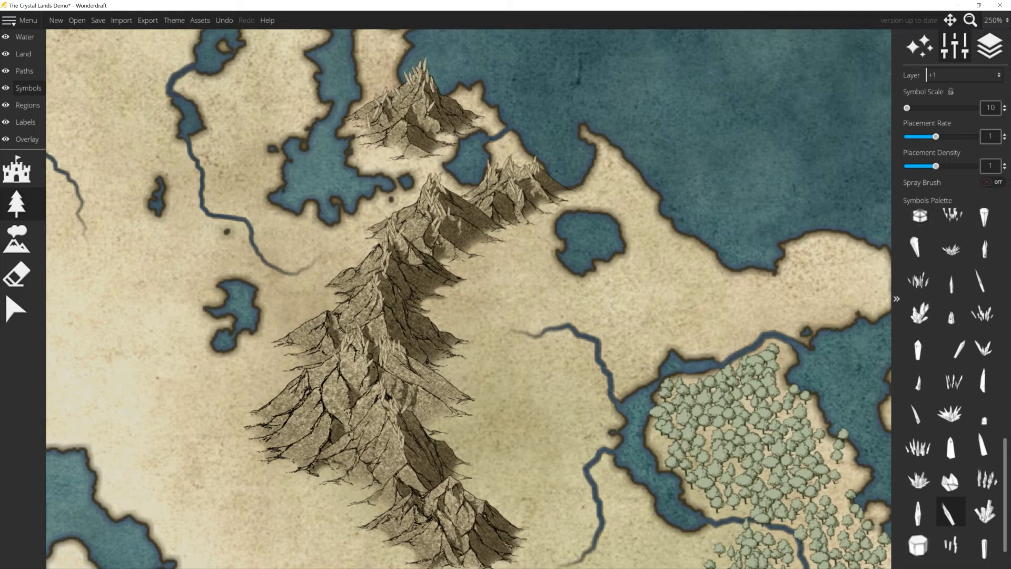
- Crown the range's northern peaks with upright single crystals at symbol scales 20 and 15
click(918, 511)
scroll(442, 180, up, 4)
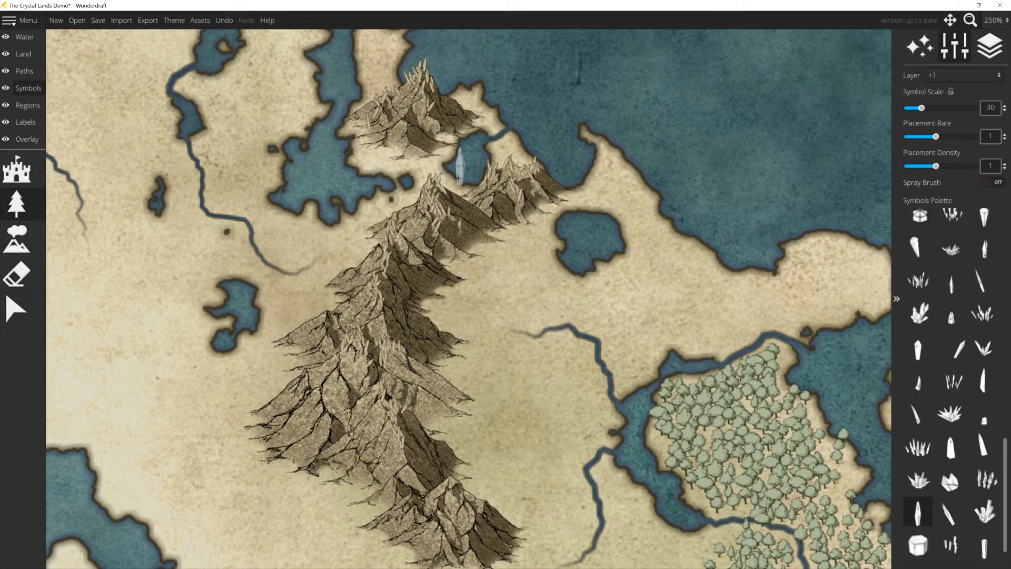
scroll(460, 179, down, 3)
scroll(433, 179, up, 1)
click(431, 179)
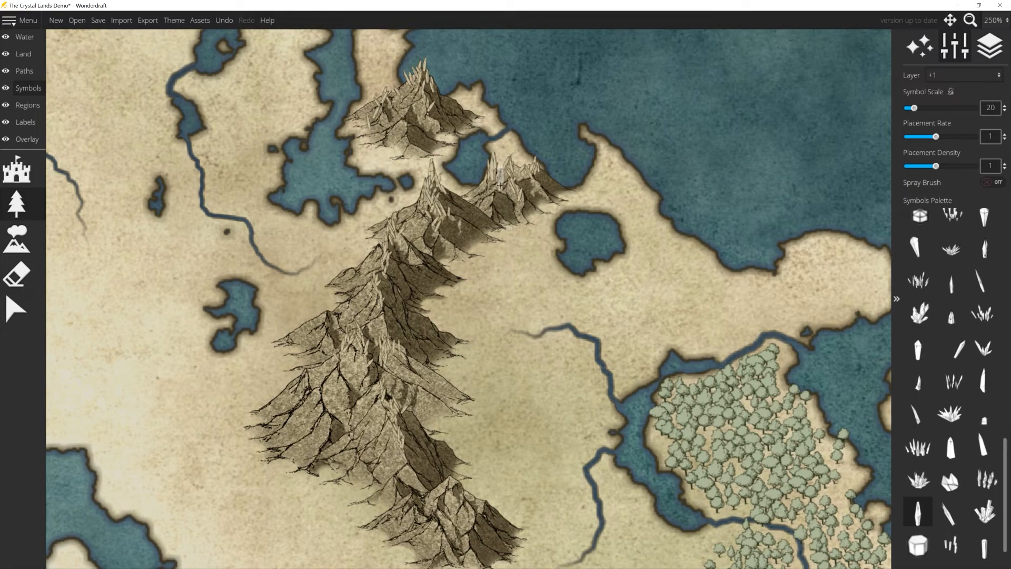
click(494, 174)
scroll(421, 72, down, 5)
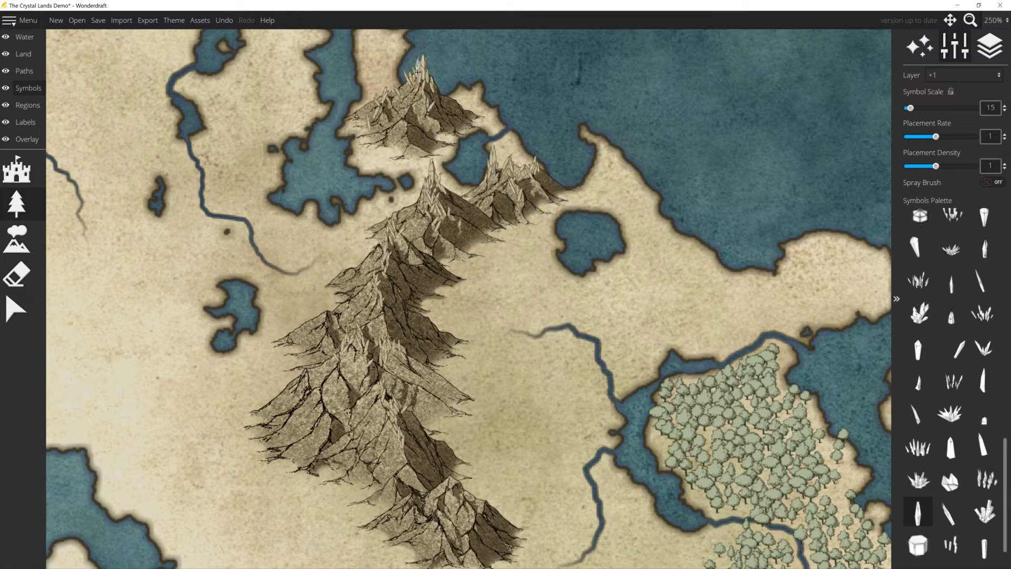
- Scatter more slanted crystals at symbol scale 10 down the slopes of the range's upper half
click(950, 511)
scroll(437, 210, down, 5)
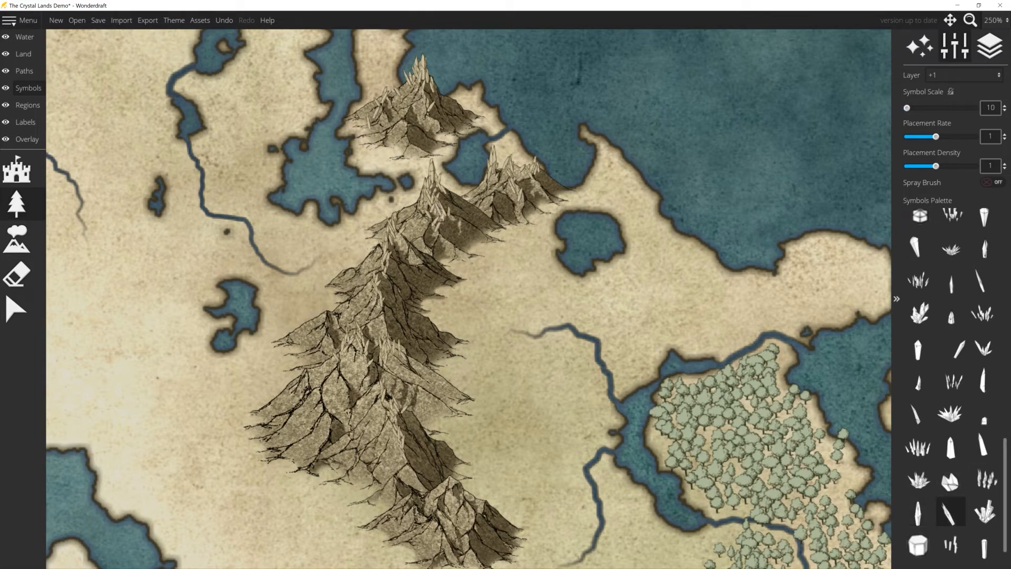
mouse_move(441, 228)
mouse_down()
mouse_move(455, 244)
mouse_move(403, 232)
mouse_move(382, 301)
mouse_move(388, 328)
mouse_up()
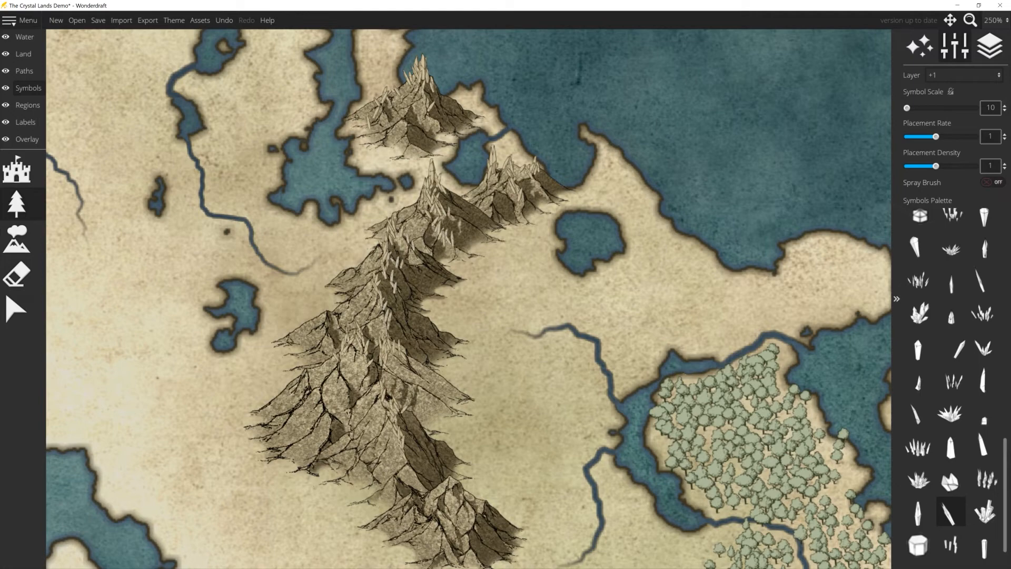
- Place short chunky crystals at symbol scale 20 on the range's southern ridge and central-western slopes
click(952, 482)
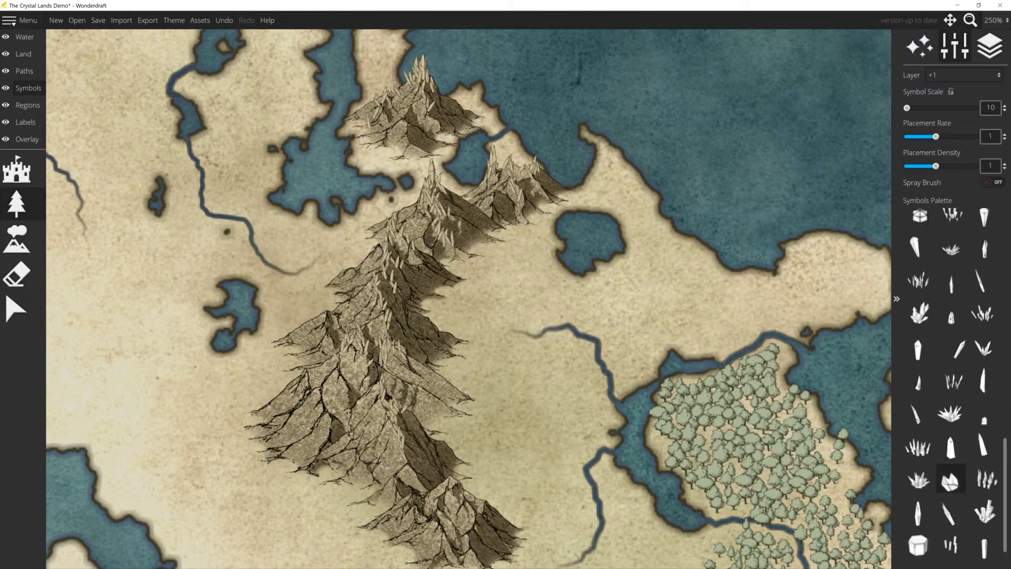
scroll(395, 344, up, 3)
drag(410, 467, 403, 466)
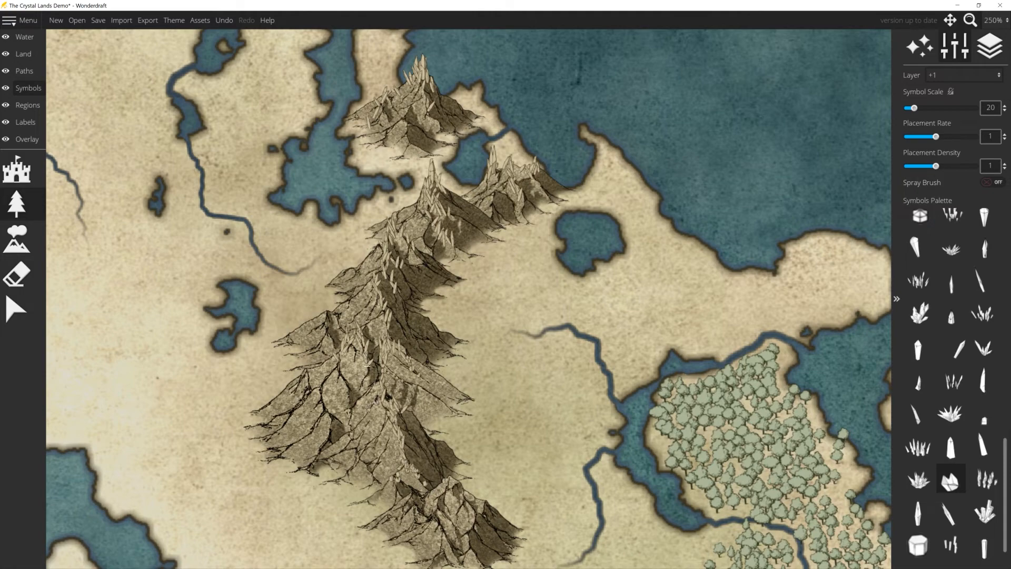
click(338, 355)
click(345, 372)
click(351, 380)
click(331, 364)
click(341, 360)
click(329, 384)
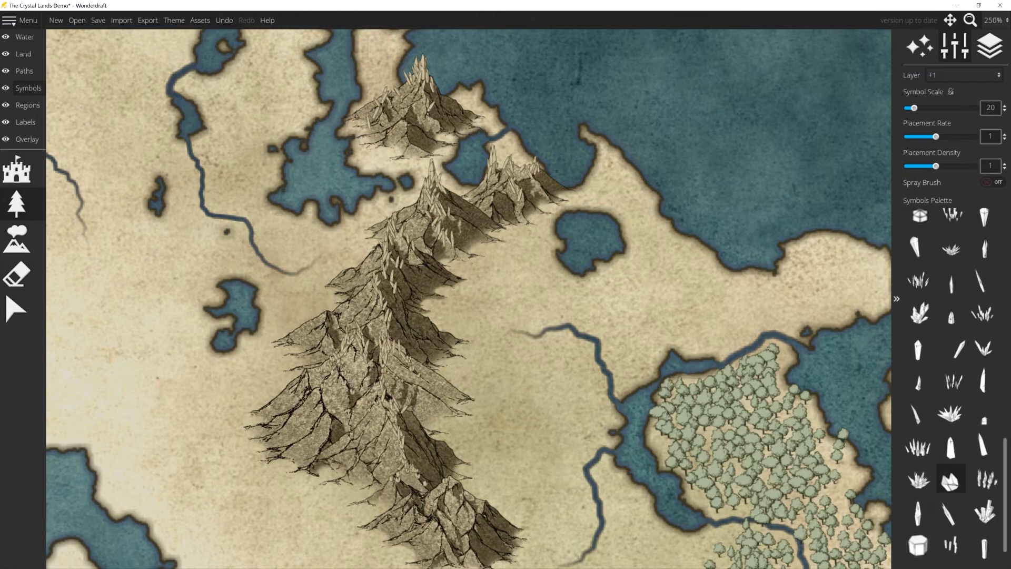
- Add more chunky crystals to the middle slopes, the northeastern spur and the separate northern peak
click(363, 345)
drag(392, 290, 421, 309)
click(499, 197)
click(416, 86)
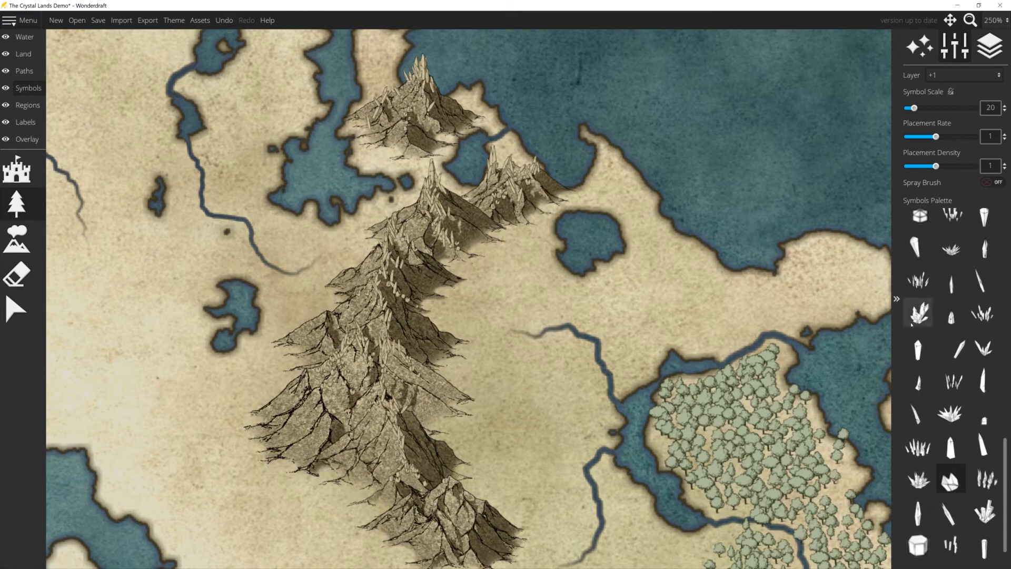
- Color the crystals across the western mountain range with red and blue, using the land paint brush limited to trees
click(23, 54)
click(17, 344)
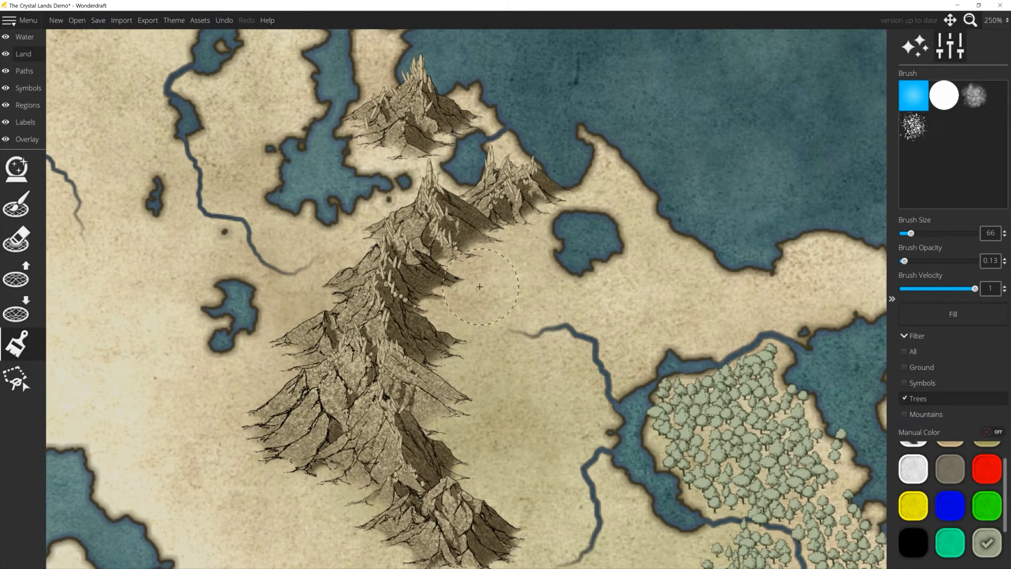
scroll(479, 287, down, 1)
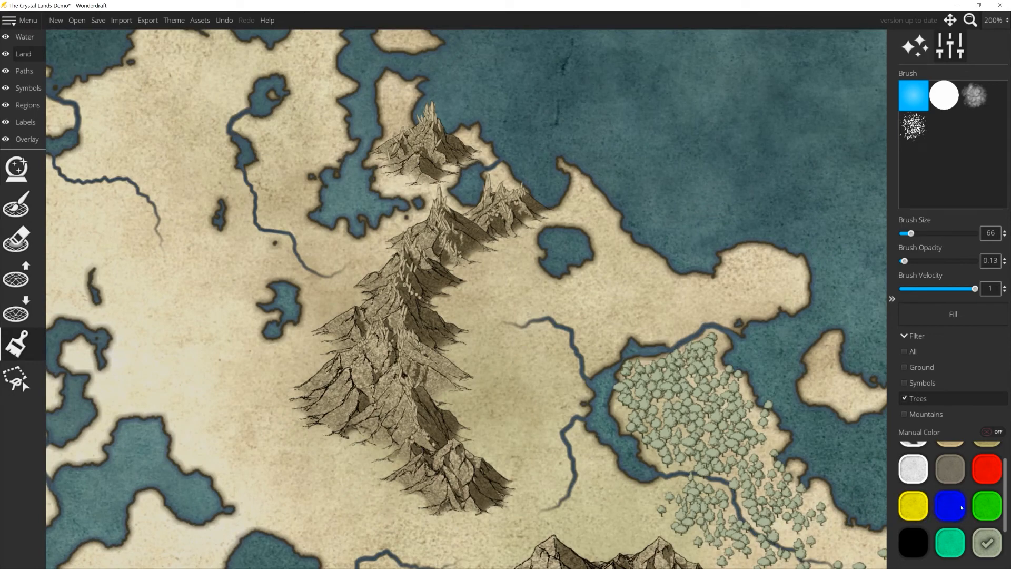
click(987, 469)
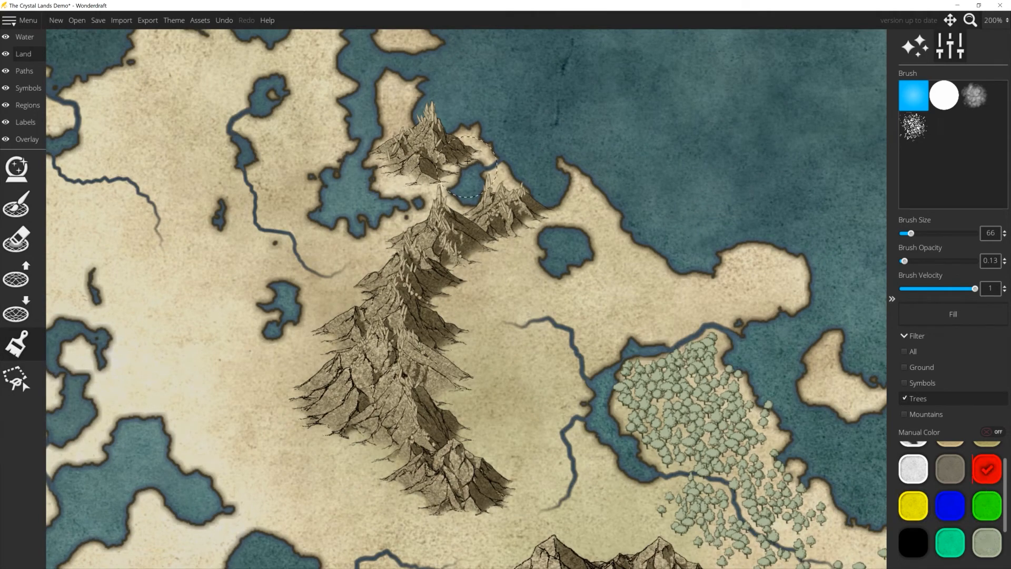
drag(437, 142, 419, 138)
mouse_move(518, 191)
mouse_down()
mouse_move(464, 201)
mouse_move(447, 265)
mouse_move(442, 247)
mouse_move(421, 258)
mouse_move(368, 346)
mouse_move(409, 378)
mouse_move(433, 443)
mouse_move(477, 475)
mouse_move(392, 384)
mouse_move(494, 200)
mouse_move(411, 196)
mouse_move(420, 123)
mouse_move(376, 149)
mouse_move(445, 198)
mouse_move(446, 131)
mouse_move(383, 157)
mouse_move(417, 135)
mouse_move(409, 153)
mouse_move(445, 155)
mouse_move(517, 200)
mouse_move(417, 225)
mouse_move(446, 268)
mouse_move(428, 258)
mouse_move(420, 294)
mouse_move(387, 339)
mouse_move(387, 378)
mouse_move(455, 443)
mouse_move(397, 458)
mouse_move(355, 296)
mouse_move(378, 241)
mouse_move(508, 197)
mouse_up()
click(950, 506)
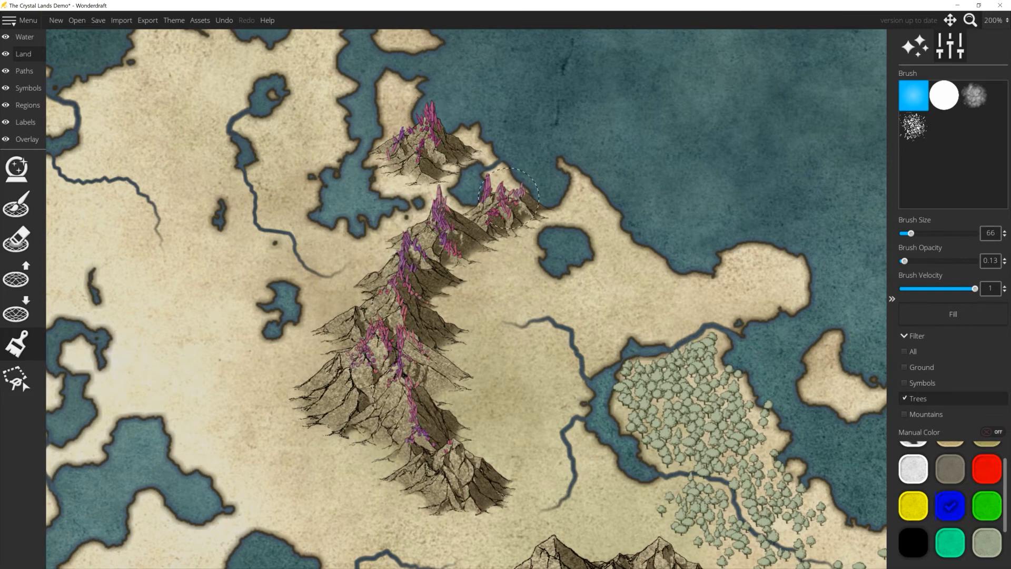
- Strengthen the red on the crystals along the main ridge and peaks, reducing the brush size to 34
click(990, 472)
mouse_move(392, 263)
mouse_down()
mouse_move(405, 246)
mouse_move(388, 337)
mouse_move(417, 406)
mouse_move(450, 369)
mouse_move(475, 209)
mouse_move(504, 180)
mouse_move(422, 108)
mouse_move(420, 132)
mouse_move(436, 113)
mouse_up()
key(bracketleft)
key(bracketleft)
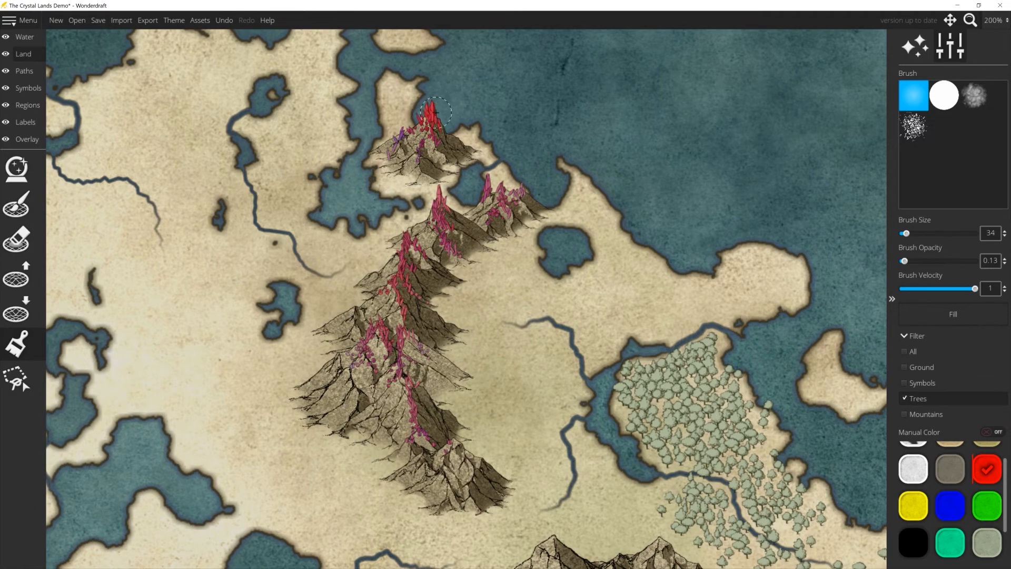
drag(450, 201, 440, 210)
mouse_move(391, 262)
mouse_down()
mouse_move(401, 267)
mouse_move(394, 369)
mouse_move(423, 419)
mouse_up()
- Darken the crystals on the peaks and upper ridge with faint black, undoing one stroke and repainting more selectively
click(914, 550)
mouse_move(400, 263)
mouse_down()
mouse_move(429, 206)
mouse_move(440, 203)
mouse_move(448, 225)
mouse_up()
key(ctrl+z)
click(441, 221)
drag(433, 111, 418, 116)
mouse_move(409, 321)
mouse_down()
mouse_move(404, 341)
mouse_move(383, 335)
mouse_up()
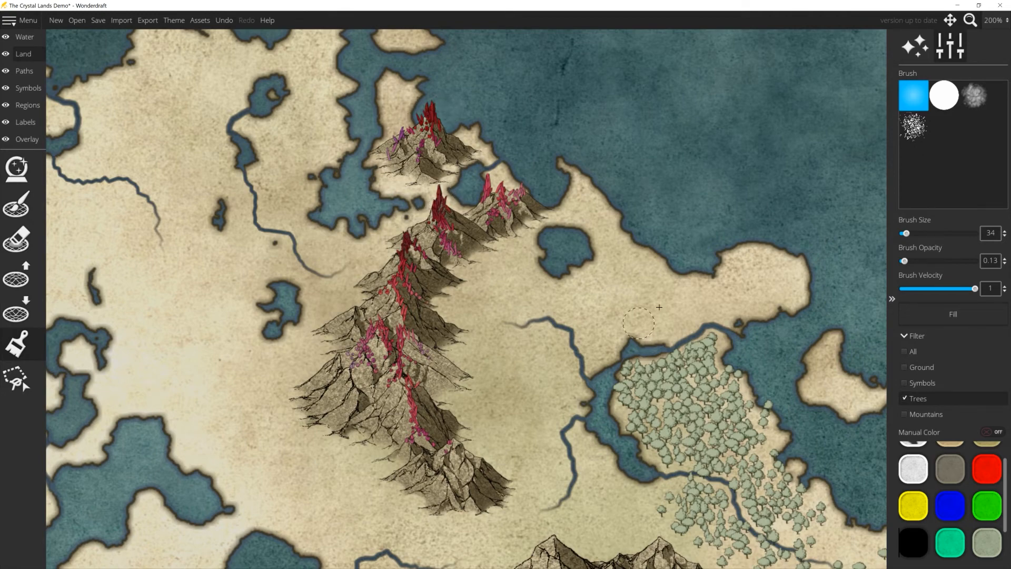
mouse_move(465, 213)
mouse_down()
mouse_move(494, 190)
mouse_move(543, 207)
mouse_up()
- Review the red crystal mountains within the wider map and examine the existing green and blue crystal mountain range
scroll(544, 207, down, 3)
drag(531, 221, 406, 302)
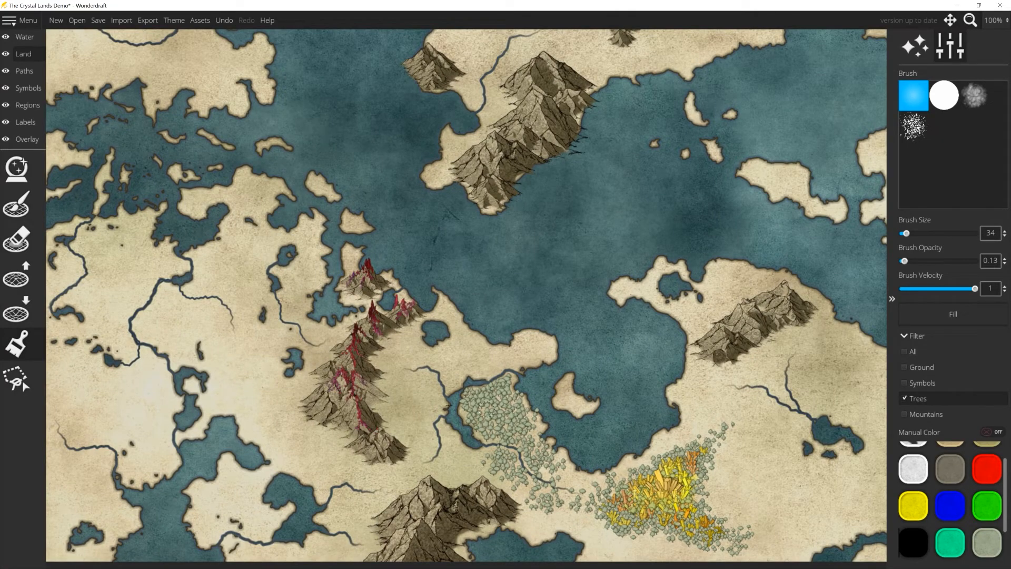
drag(649, 283, 412, 248)
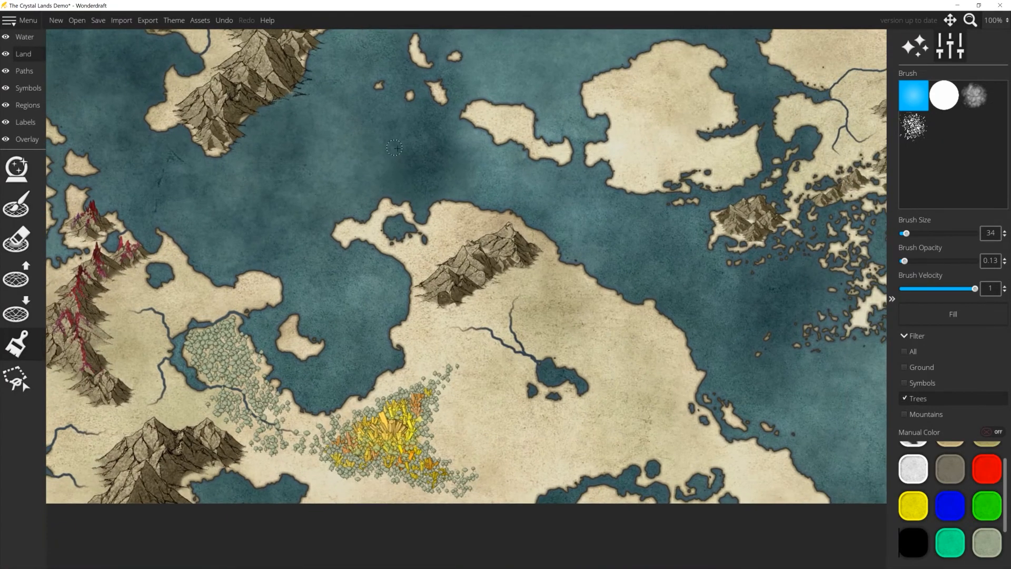
drag(397, 148, 366, 321)
drag(422, 121, 458, 358)
drag(645, 234, 462, 351)
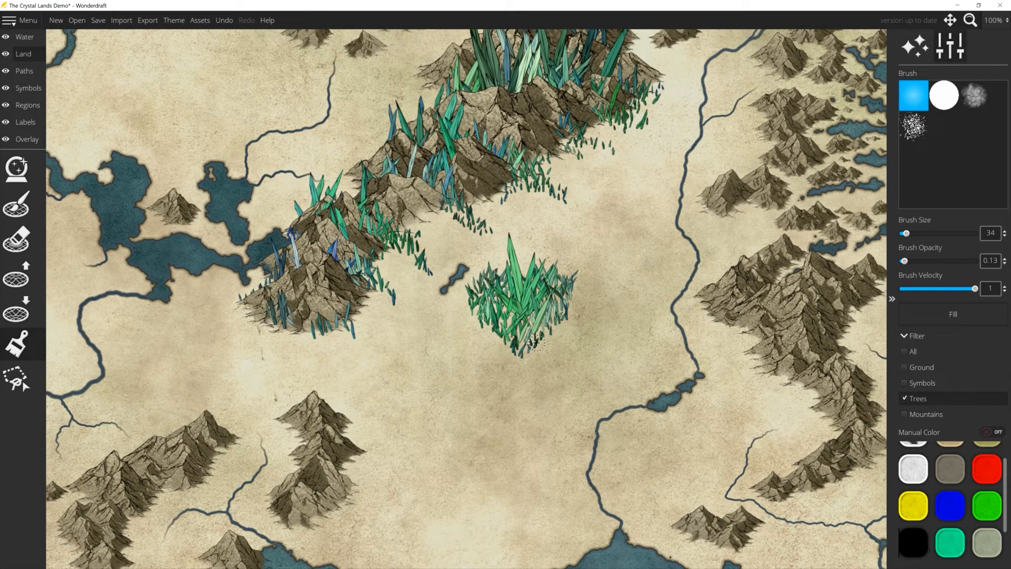
- Set the placement layer for mountain symbols to Default and save the map
key(alt+Tab)
scroll(529, 226, down, 5)
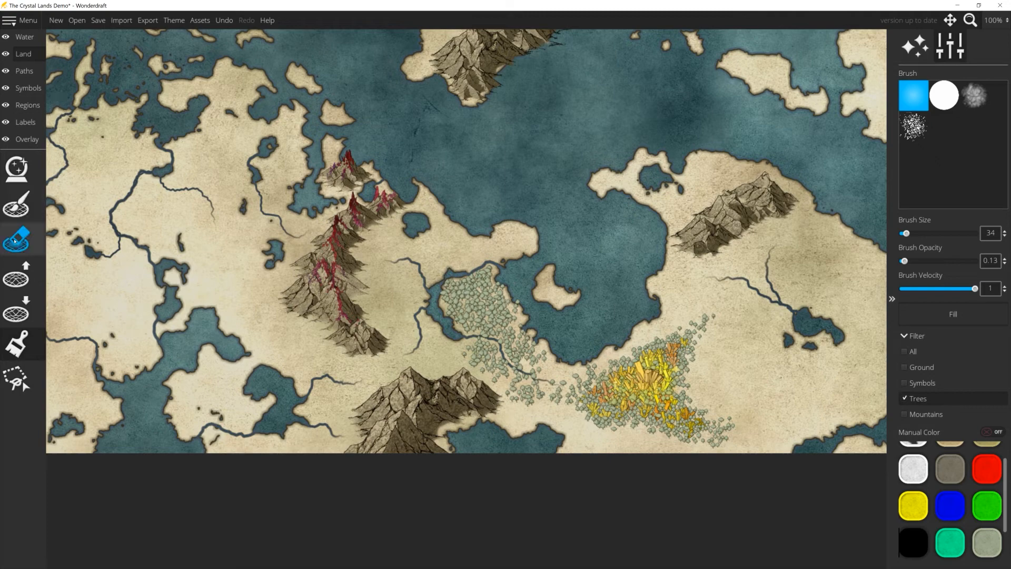
click(35, 93)
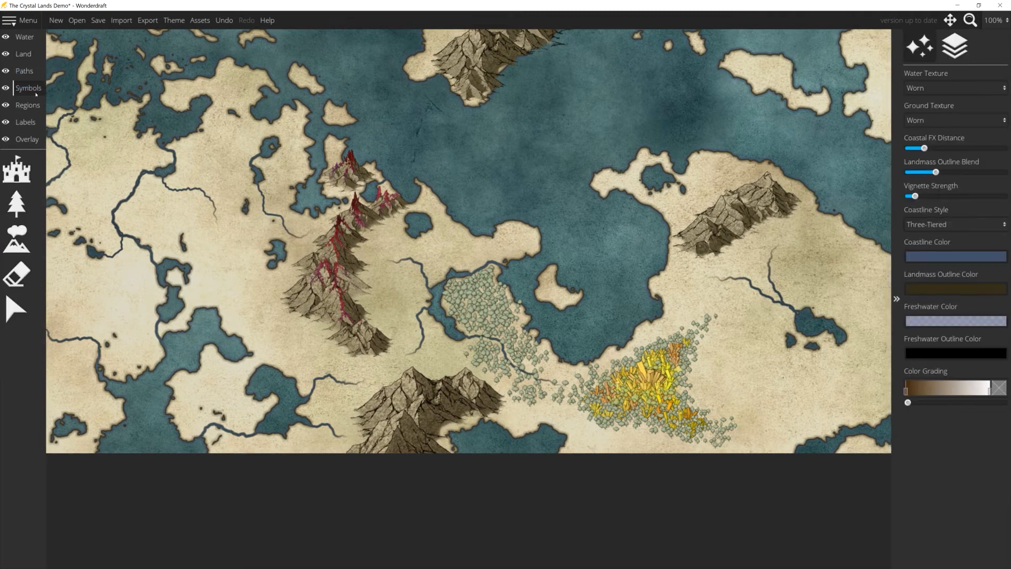
click(14, 244)
click(948, 75)
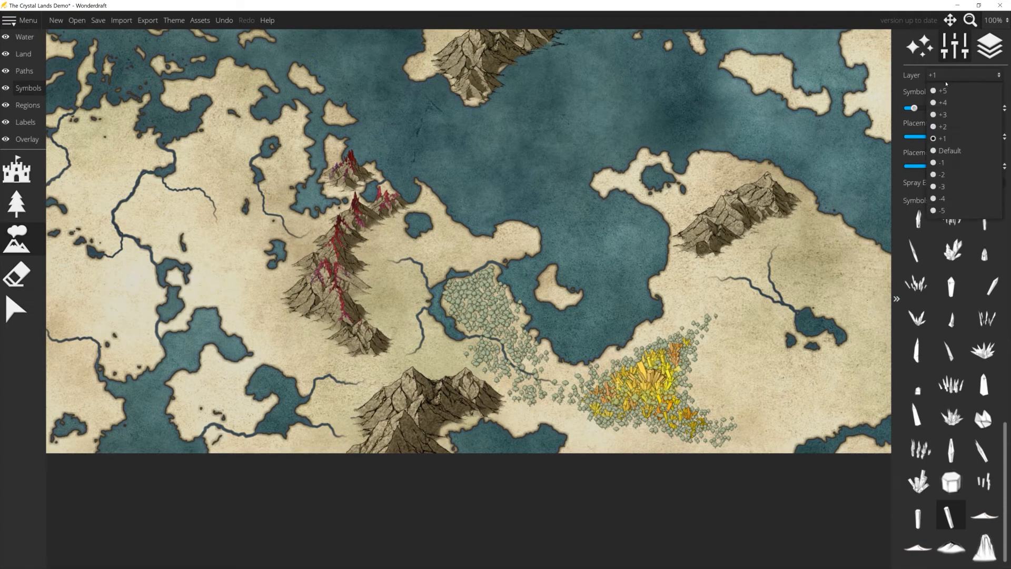
click(952, 150)
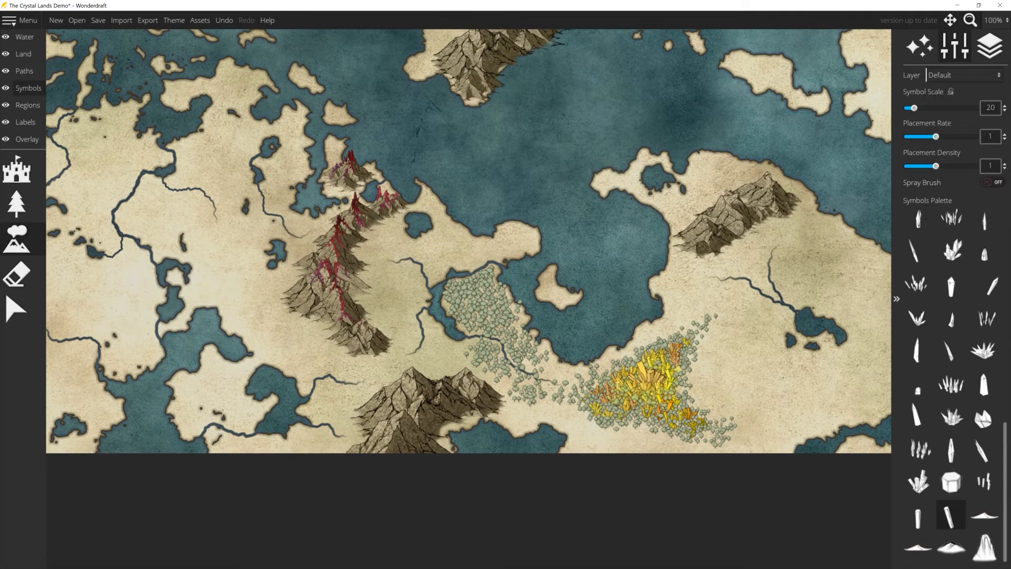
key(ctrl+s)
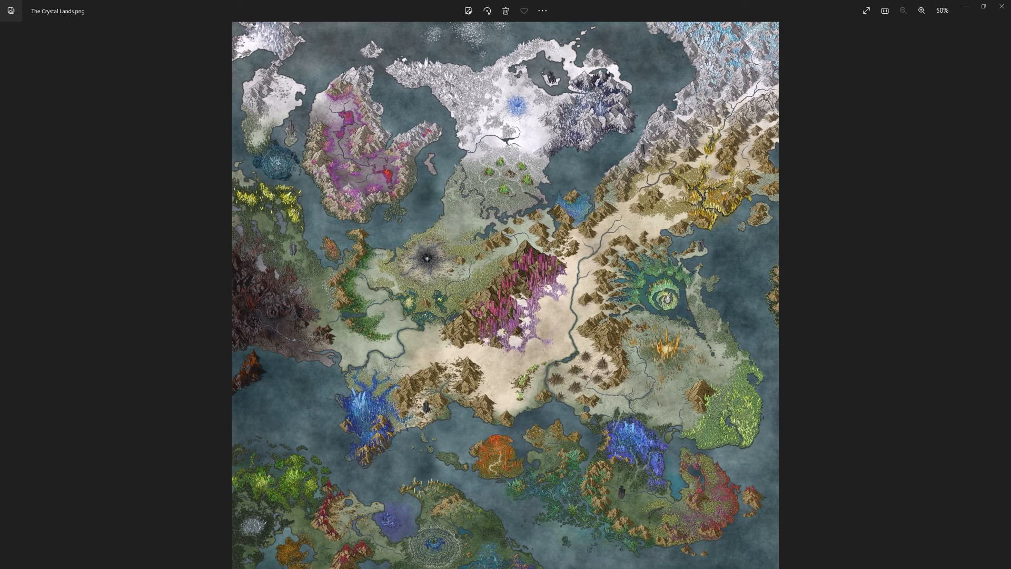
- Examine the purple and pink crystal mountains, the dark crystal crater and the yellow crystal lakes in the centre of the finished map
scroll(567, 247, up, 5)
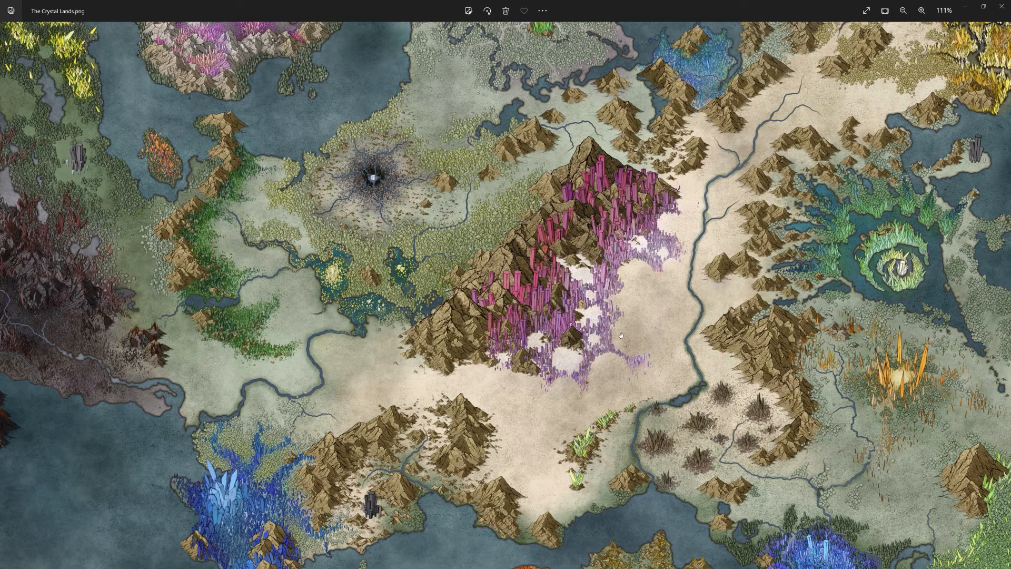
scroll(390, 331, up, 5)
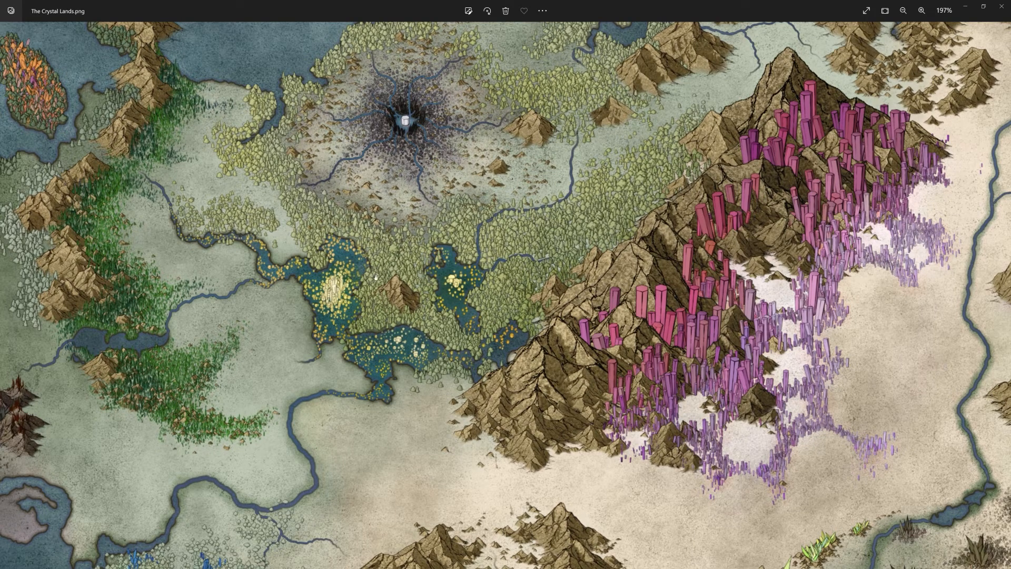
scroll(451, 280, down, 3)
scroll(401, 167, up, 5)
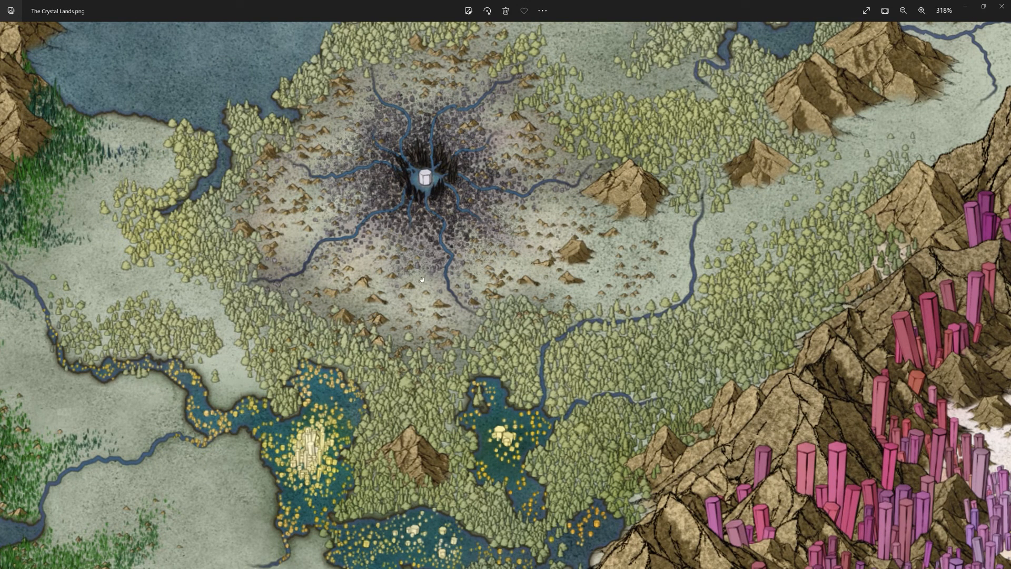
scroll(620, 314, down, 3)
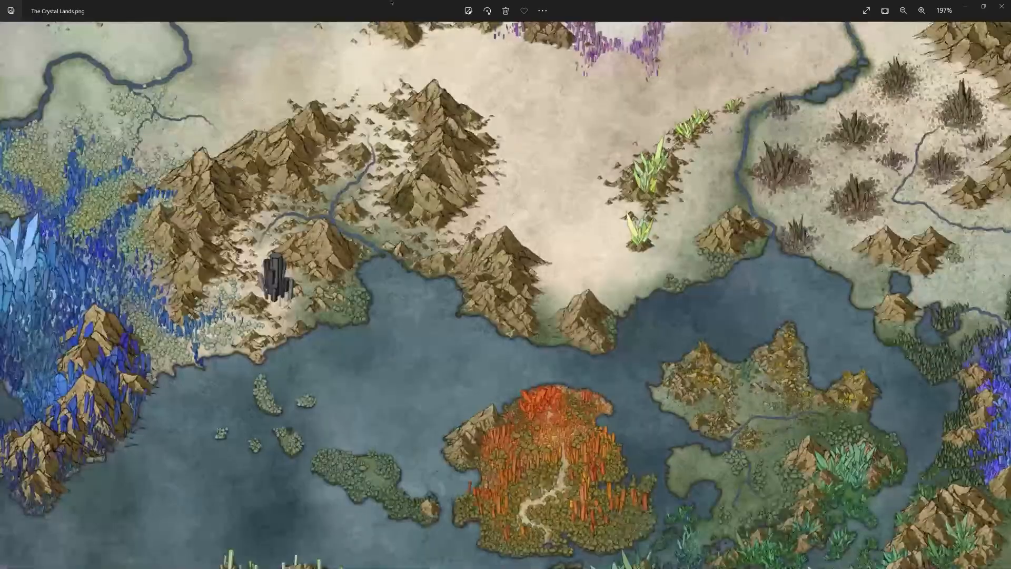
- Examine the golden crystal islands, the teal crystal archipelago and the blue crystal forest in the southeast of the finished map
drag(778, 402, 594, 338)
scroll(594, 338, up, 4)
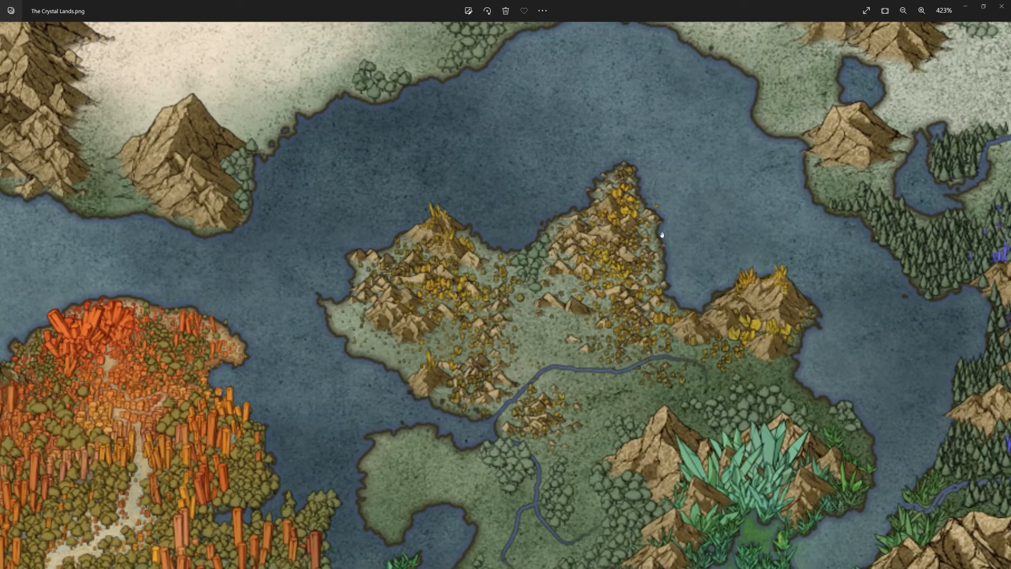
scroll(662, 222, down, 4)
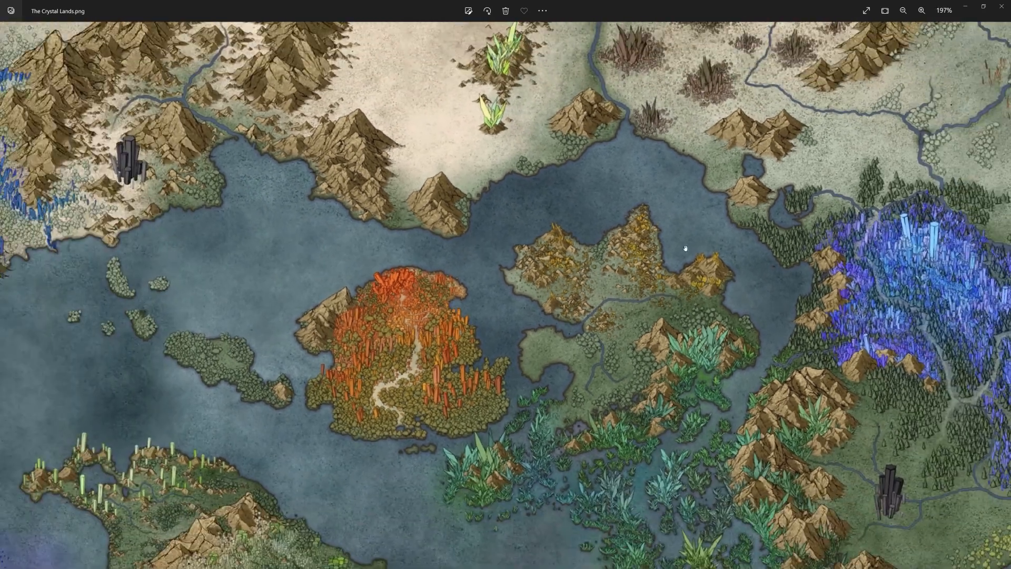
drag(685, 248, 399, 256)
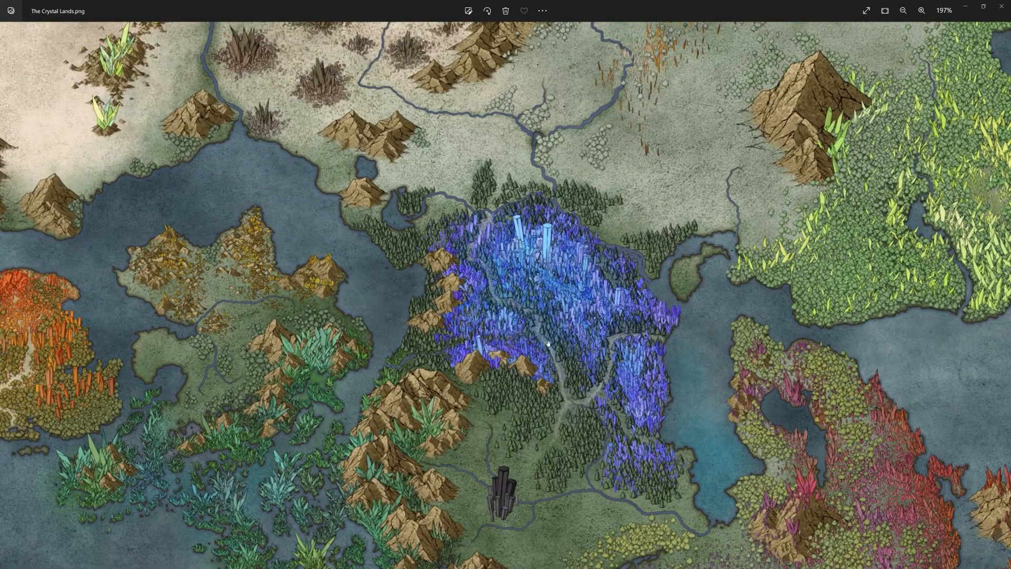
scroll(548, 290, up, 2)
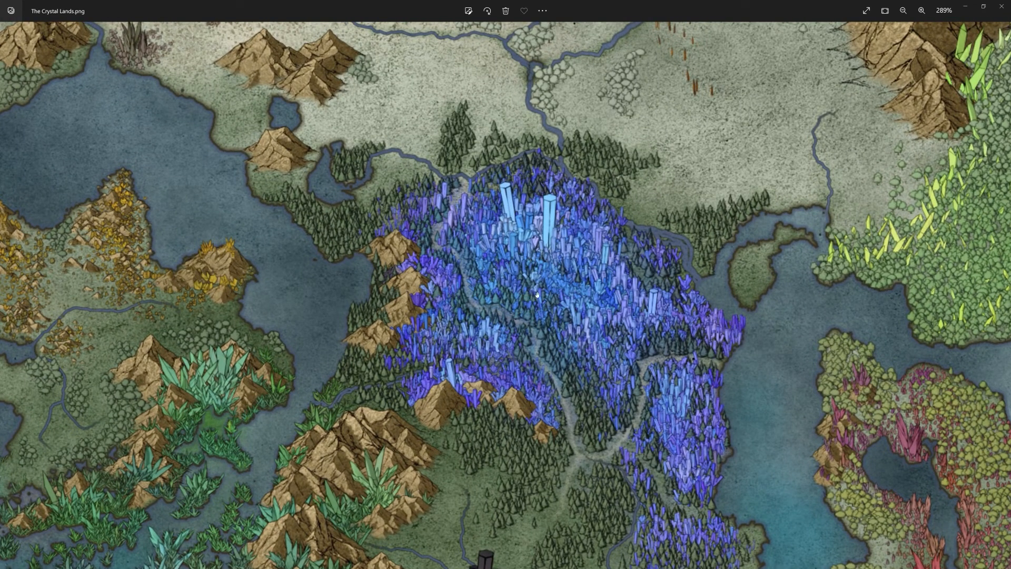
scroll(490, 240, down, 3)
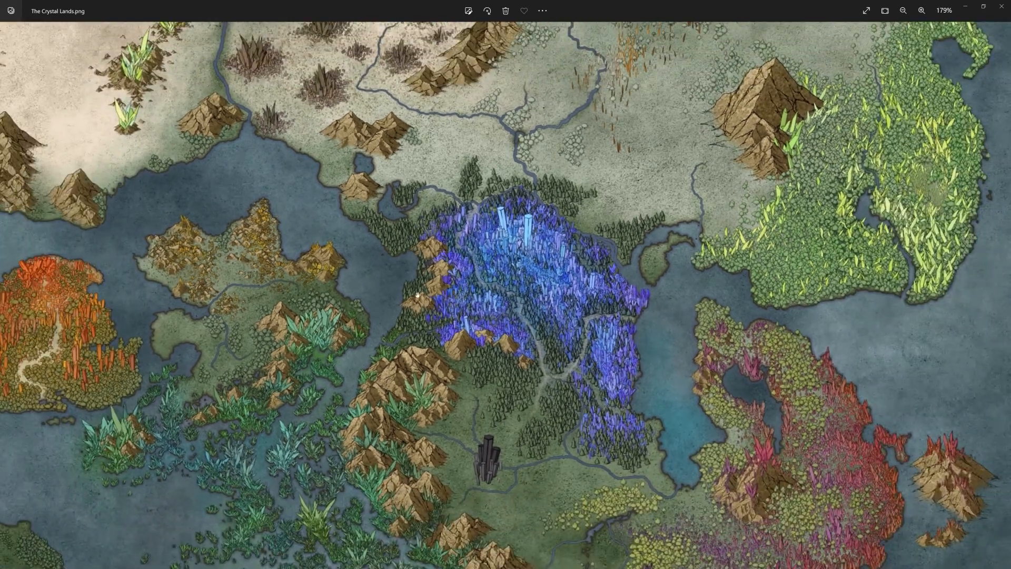
drag(422, 268, 673, 136)
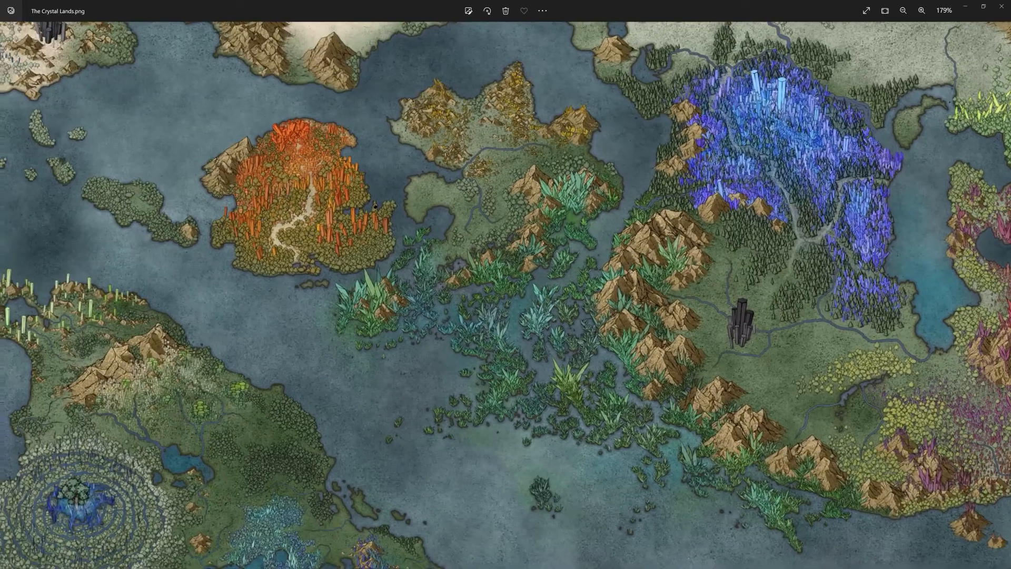
- Examine the southern peninsula with its green crystal pillars, pale crystal foothills and ringed forest around the blue crystals
drag(144, 335, 312, 308)
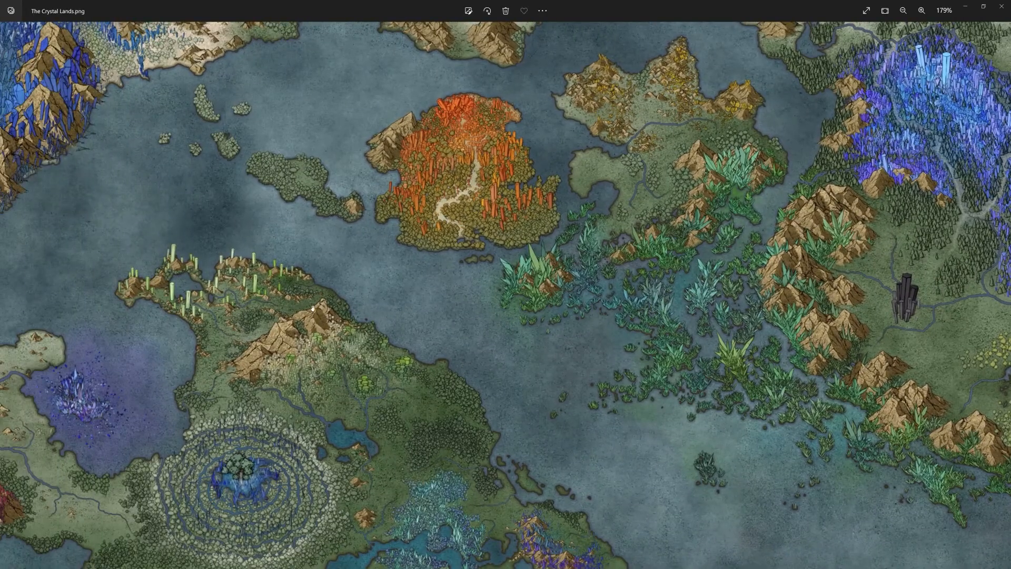
drag(385, 354, 610, 331)
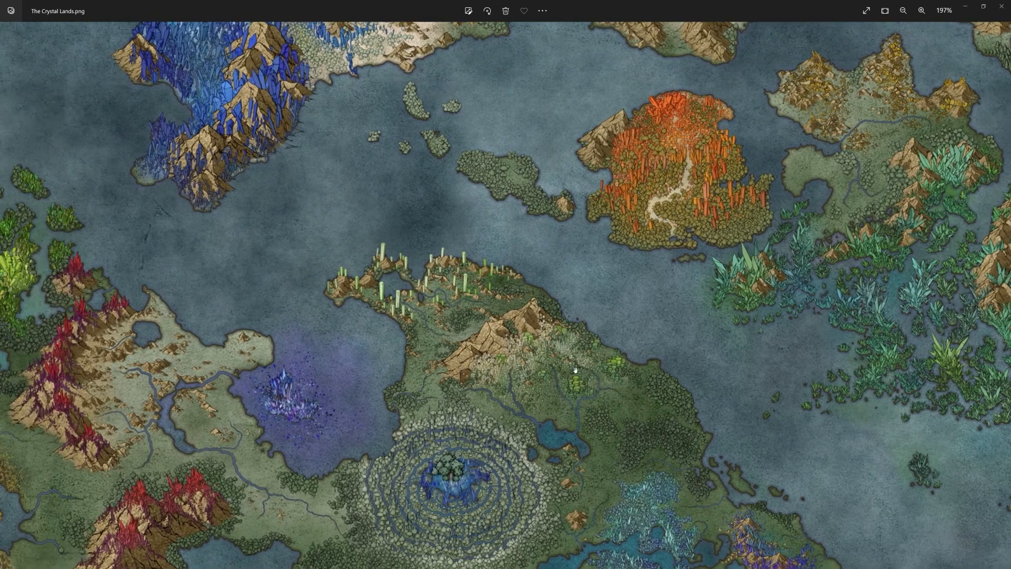
scroll(617, 414, up, 5)
scroll(616, 414, up, 2)
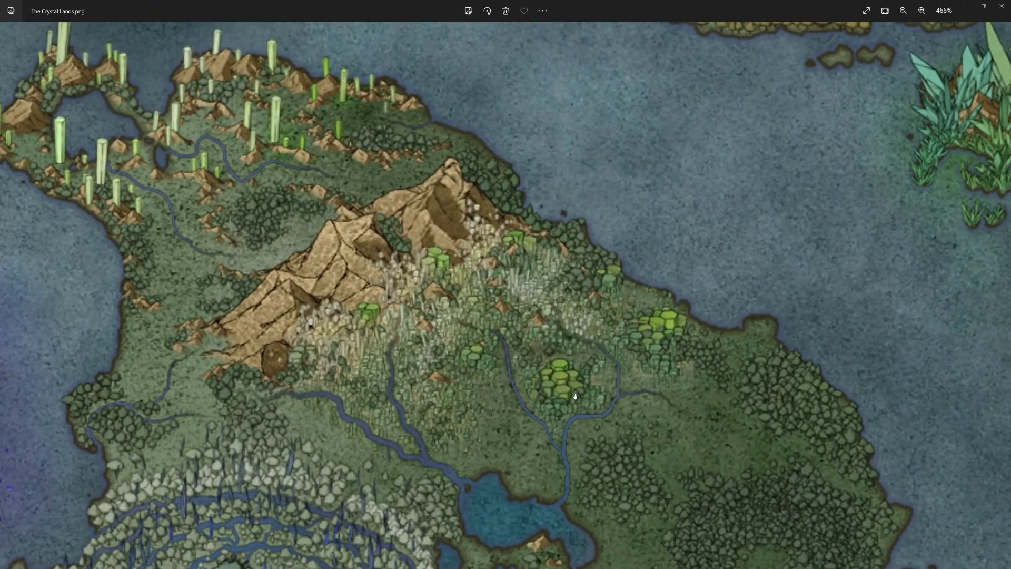
scroll(582, 365, down, 3)
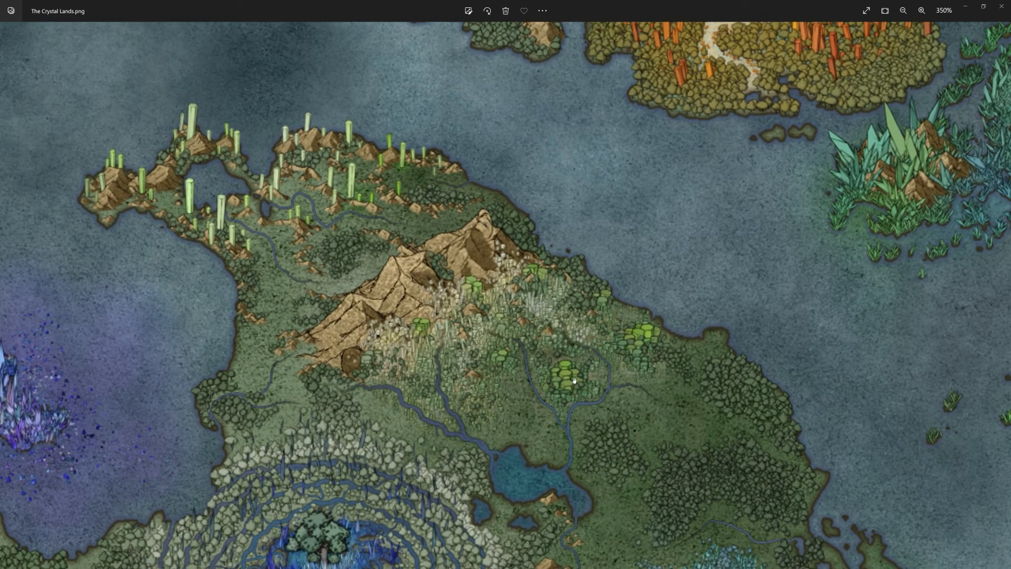
scroll(574, 380, down, 2)
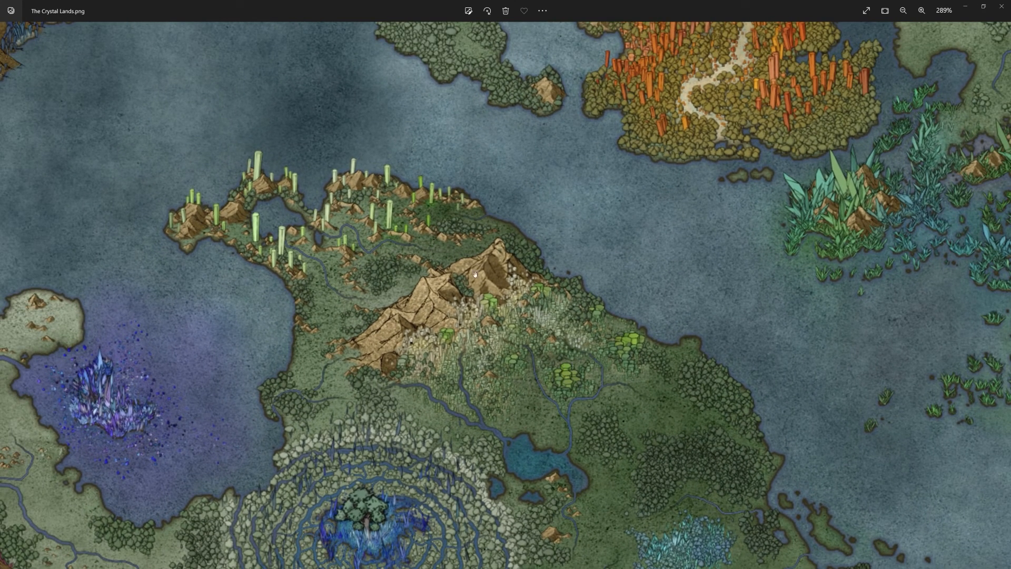
drag(425, 238, 646, 153)
scroll(503, 209, down, 2)
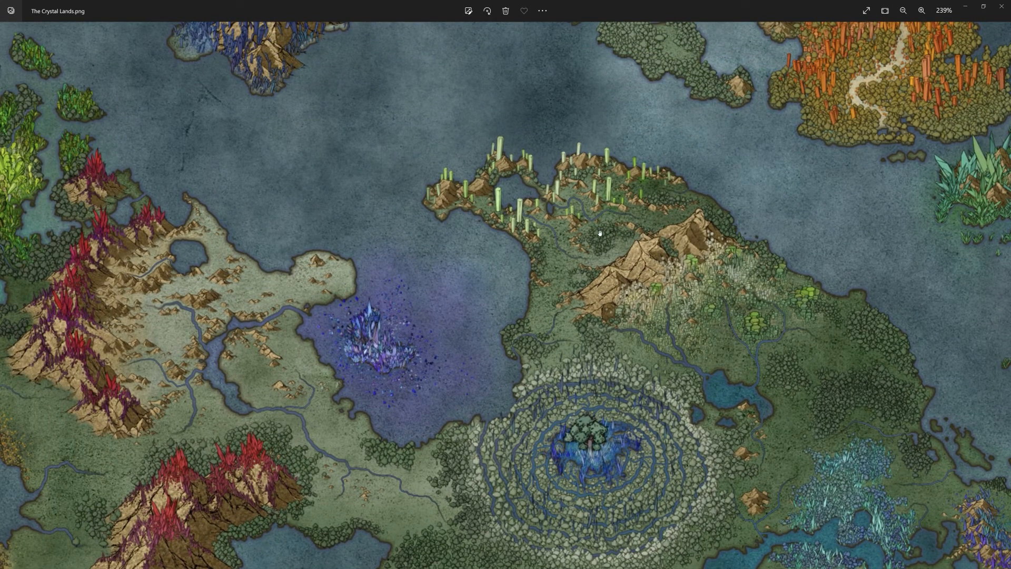
- Examine the red crystal mountains, the white crystal clearing and the orange crystal forest in the southwest of the finished map
drag(433, 270, 702, 270)
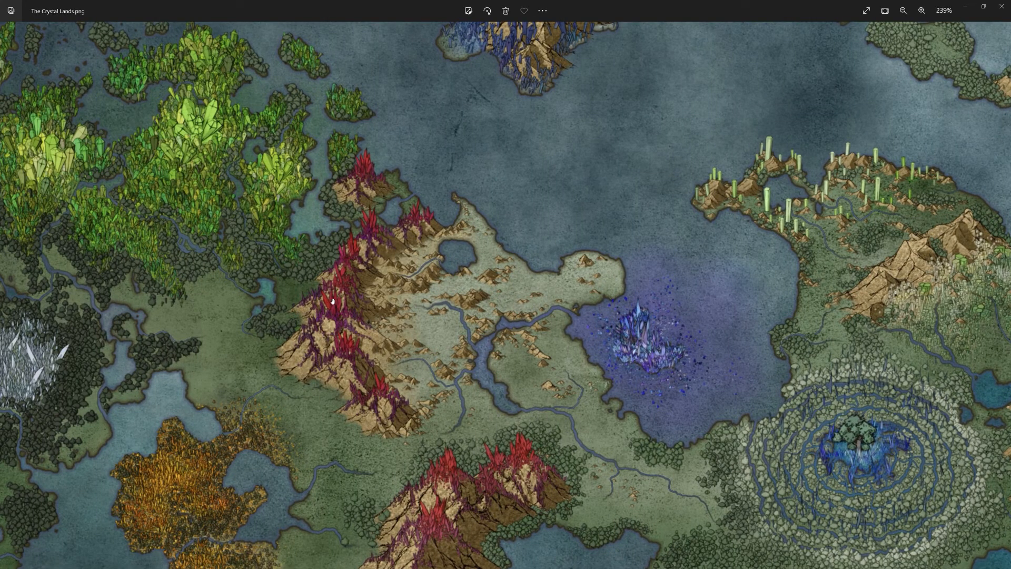
scroll(495, 201, down, 2)
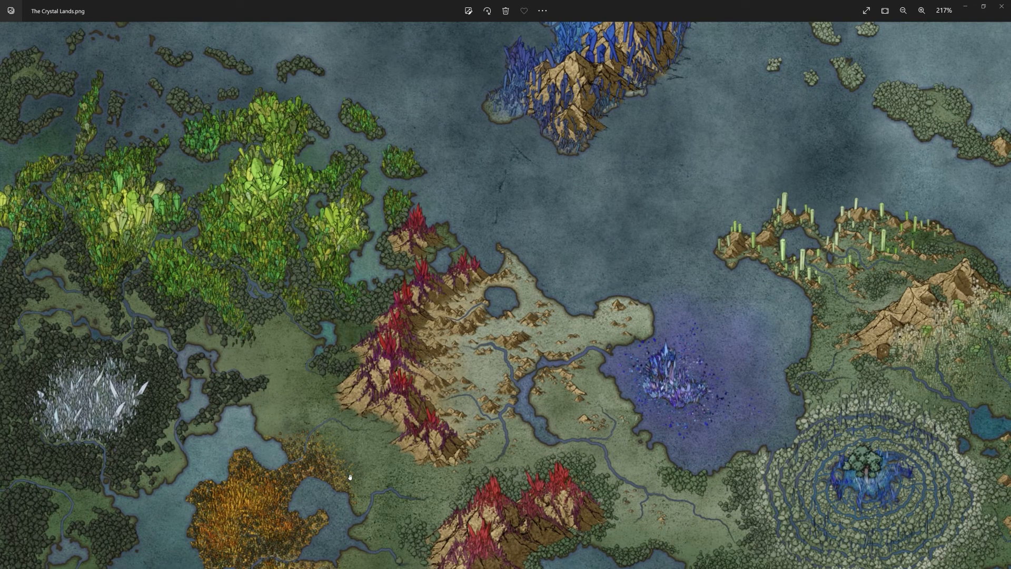
drag(350, 477, 375, 443)
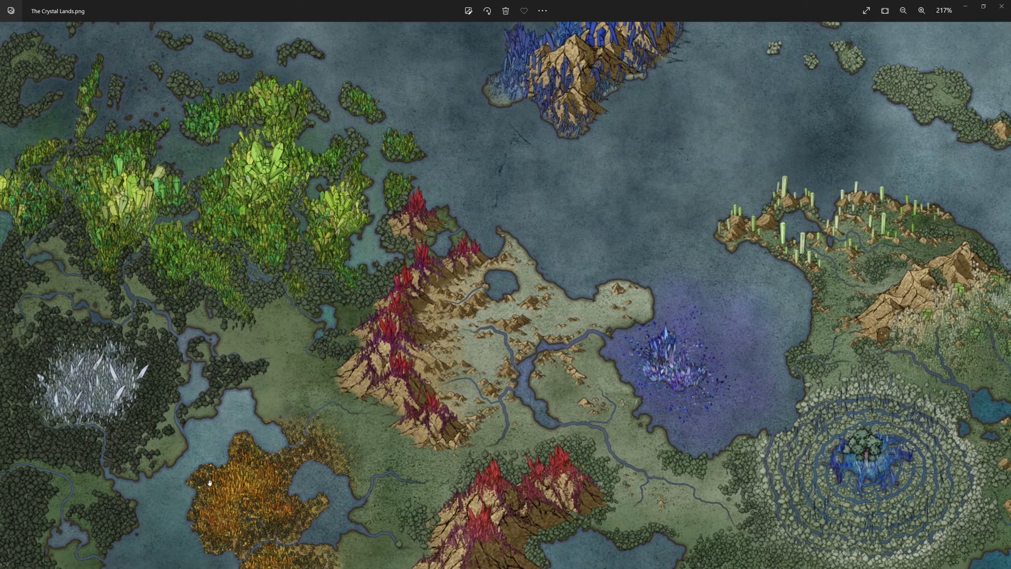
scroll(223, 505, up, 6)
drag(289, 411, 433, 361)
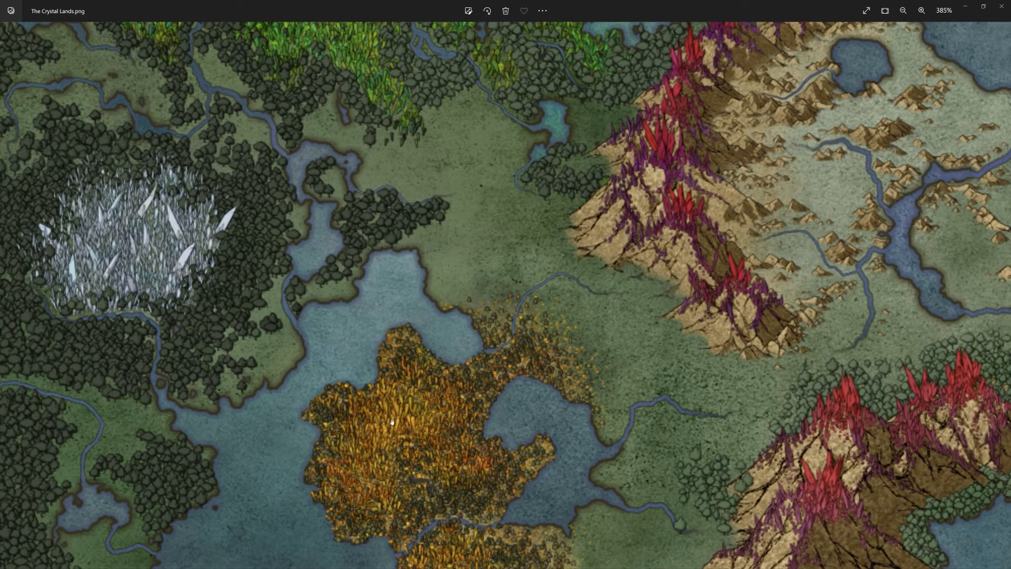
scroll(533, 395, down, 6)
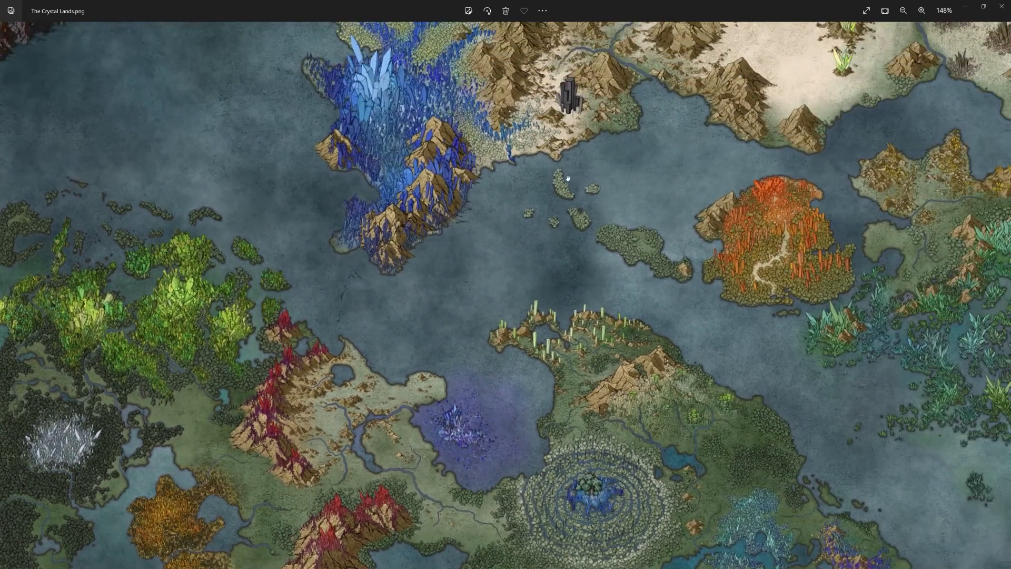
- Examine the green crystal growth along the west-central mountain range and the neighbouring river and yellow crystal lakes
drag(568, 178, 568, 529)
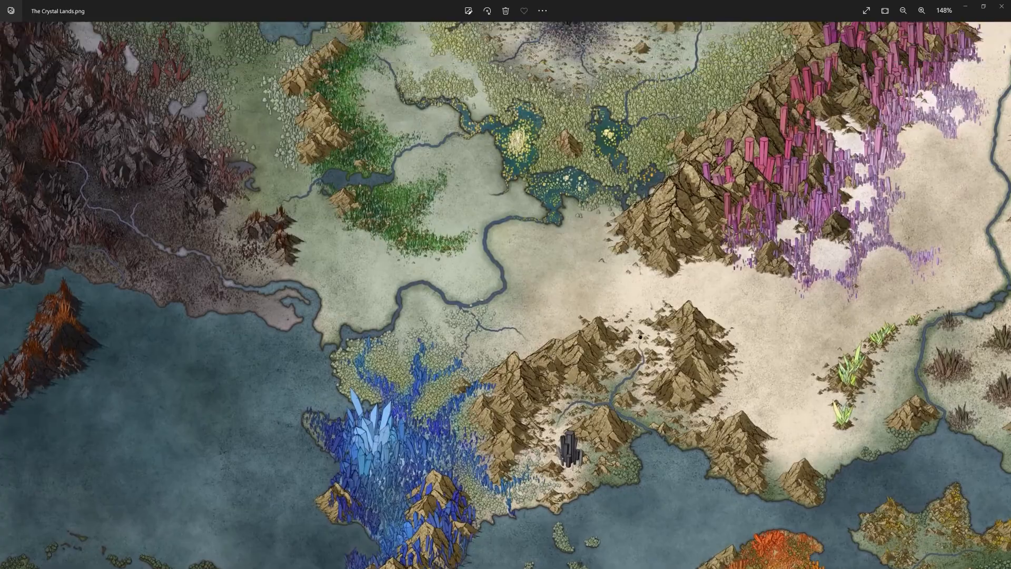
drag(546, 280, 546, 361)
scroll(371, 221, up, 5)
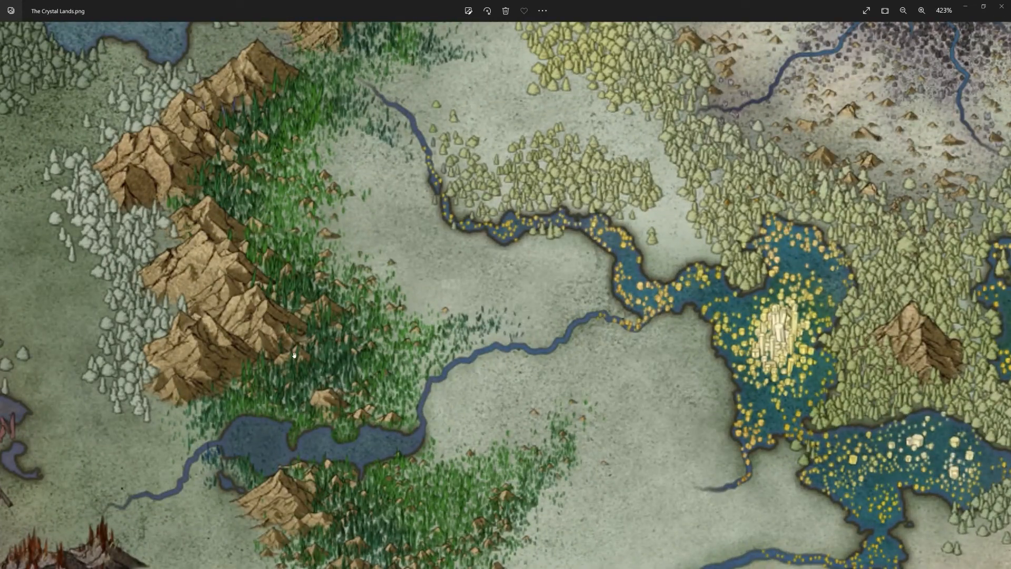
scroll(395, 348, down, 3)
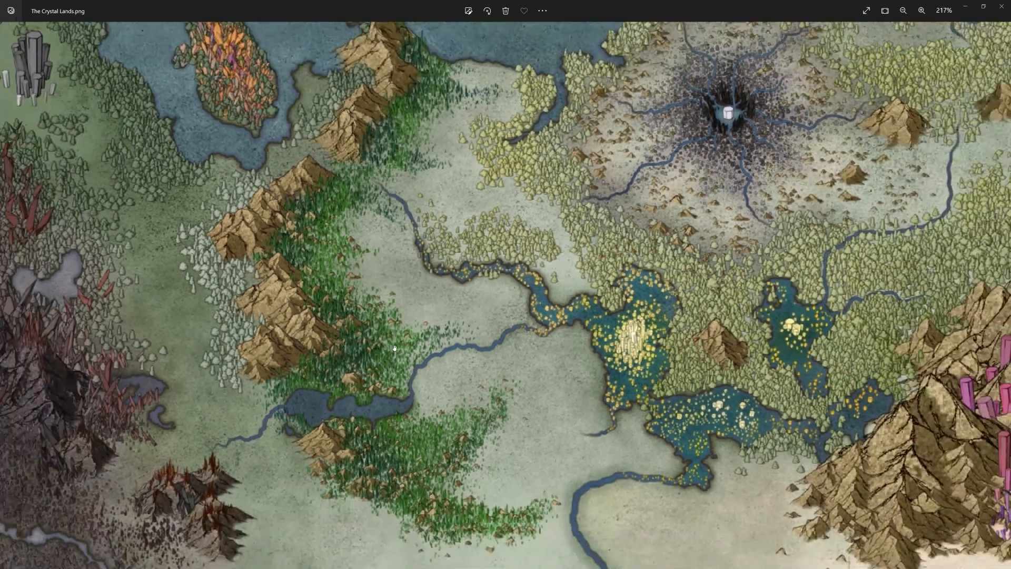
drag(256, 231, 424, 186)
- Examine the northern lands, from the magenta crystal basin across the snowy white and blue crystal fields to the dark crystal mountains
drag(316, 131, 314, 509)
drag(304, 181, 299, 362)
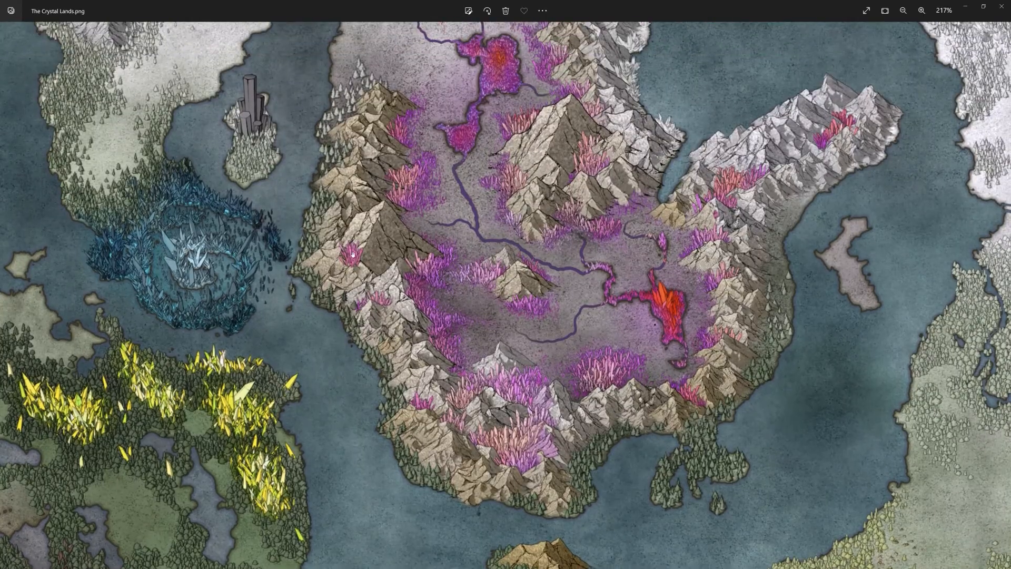
drag(604, 149, 548, 452)
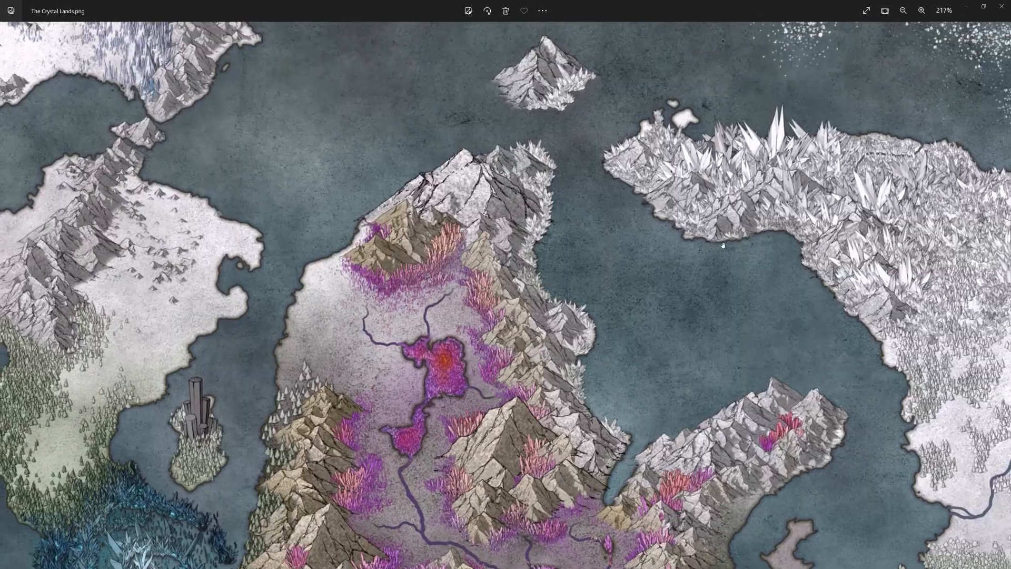
drag(723, 245, 477, 353)
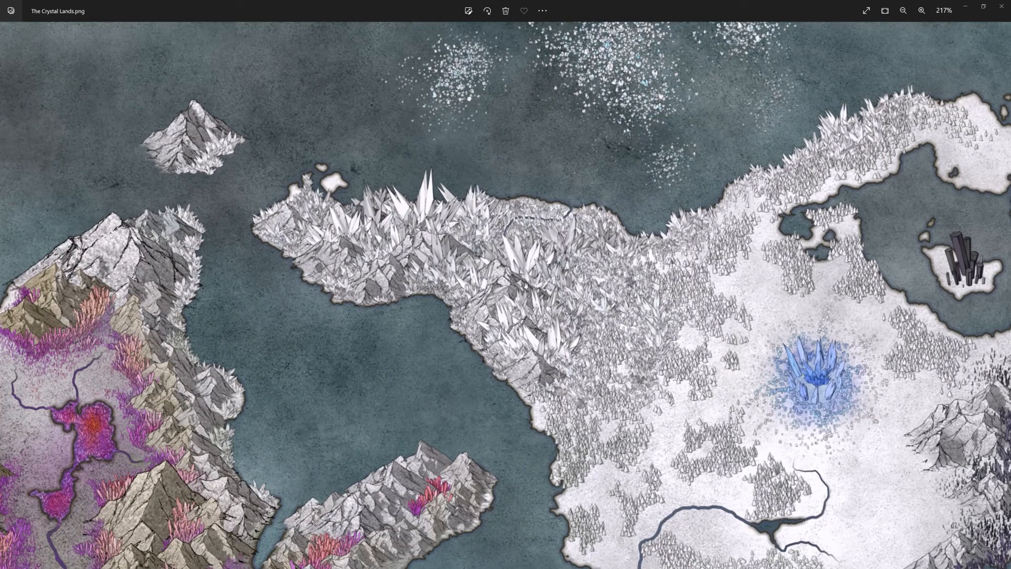
drag(574, 312, 481, 313)
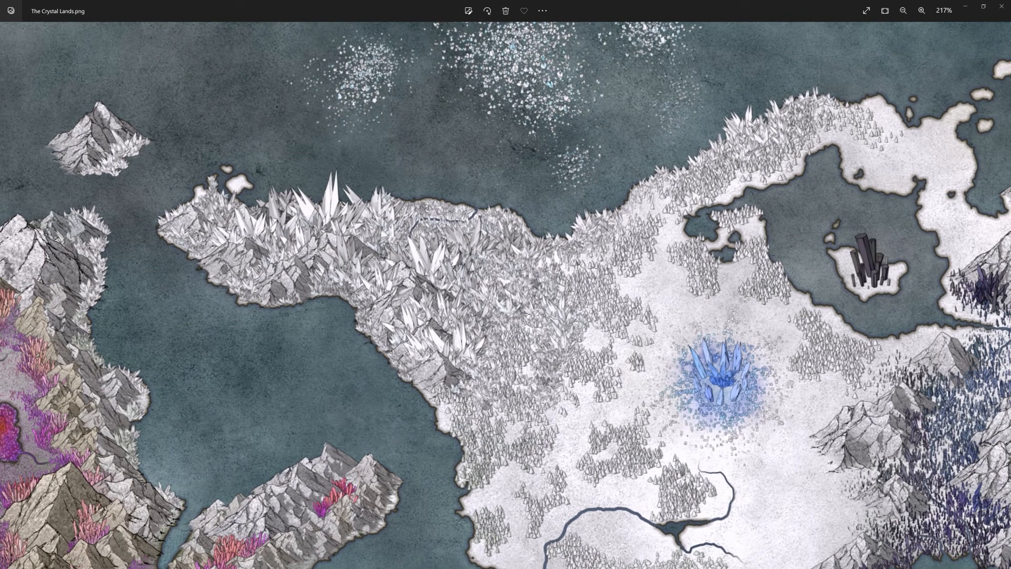
drag(746, 253, 396, 167)
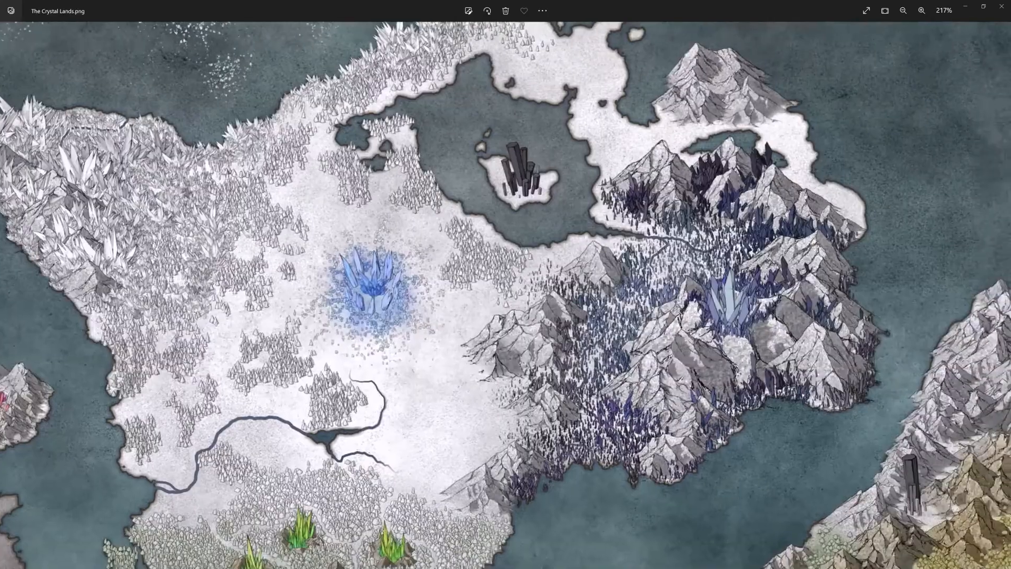
drag(784, 335, 446, 188)
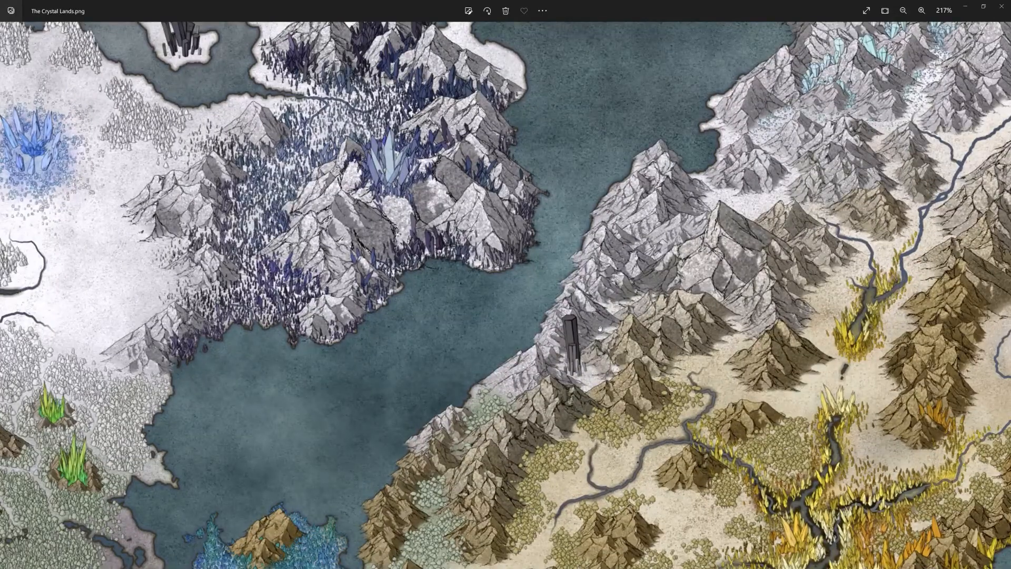
- Examine the northeastern yellow and orange crystal rivers, the blue crystal bay and the green crystal spiral lake on the east coast
drag(425, 289, 402, 273)
drag(516, 406, 396, 124)
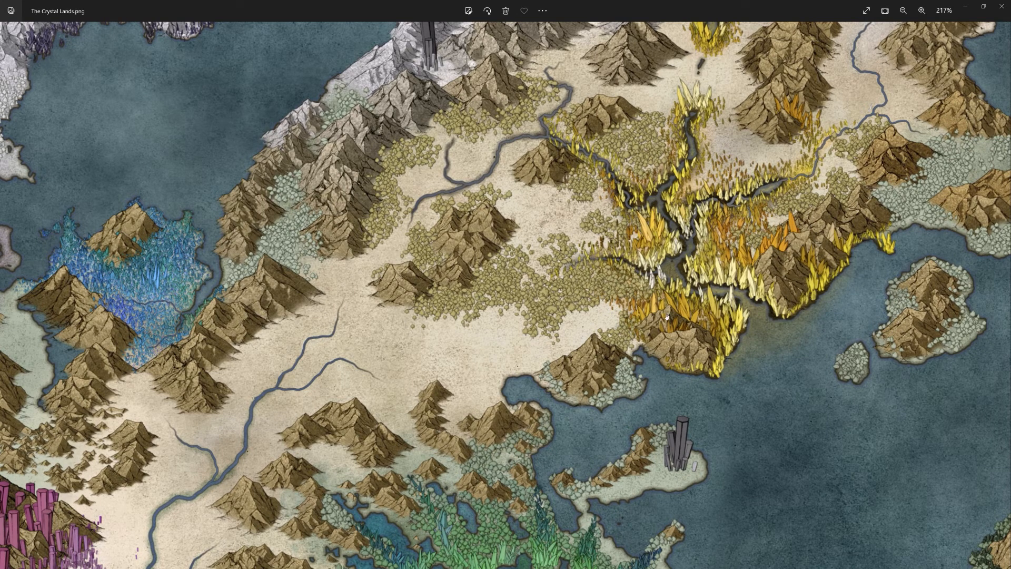
scroll(764, 227, down, 4)
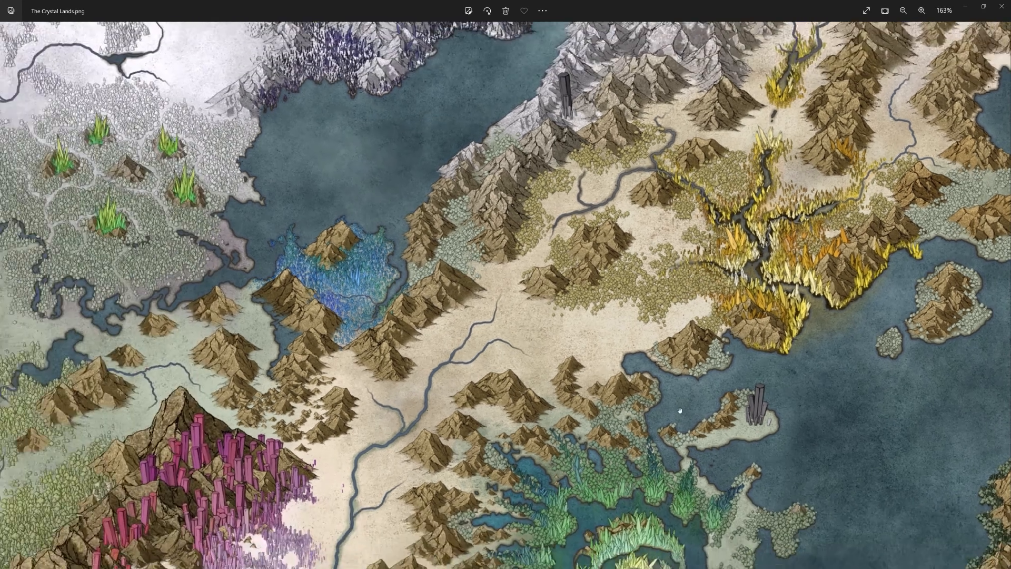
drag(758, 519, 762, 244)
scroll(762, 244, up, 5)
scroll(762, 245, down, 2)
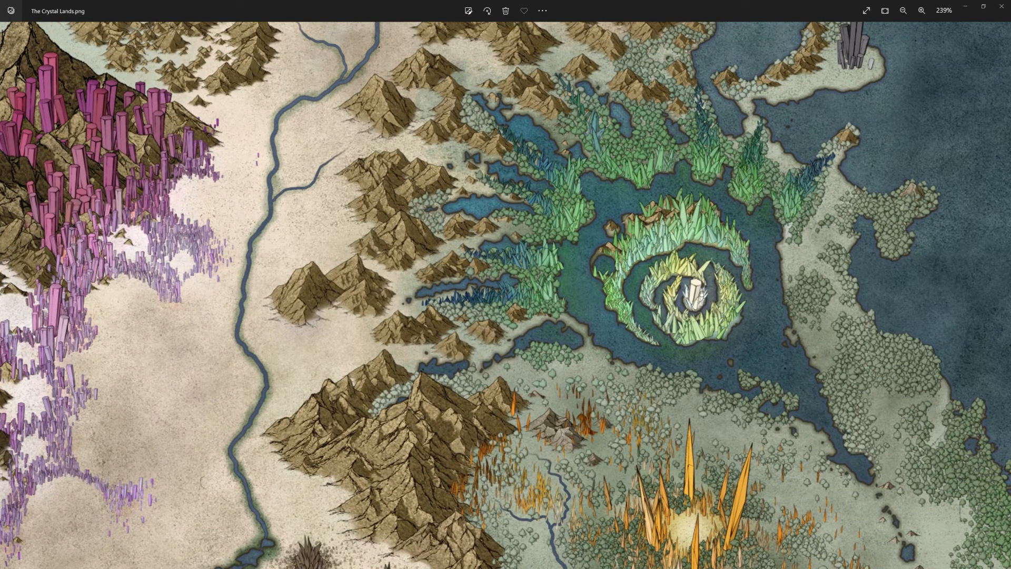
- Examine the southern desert, with its dark crystal clusters east of the river and yellow-green crystals west of it
scroll(684, 300, down, 5)
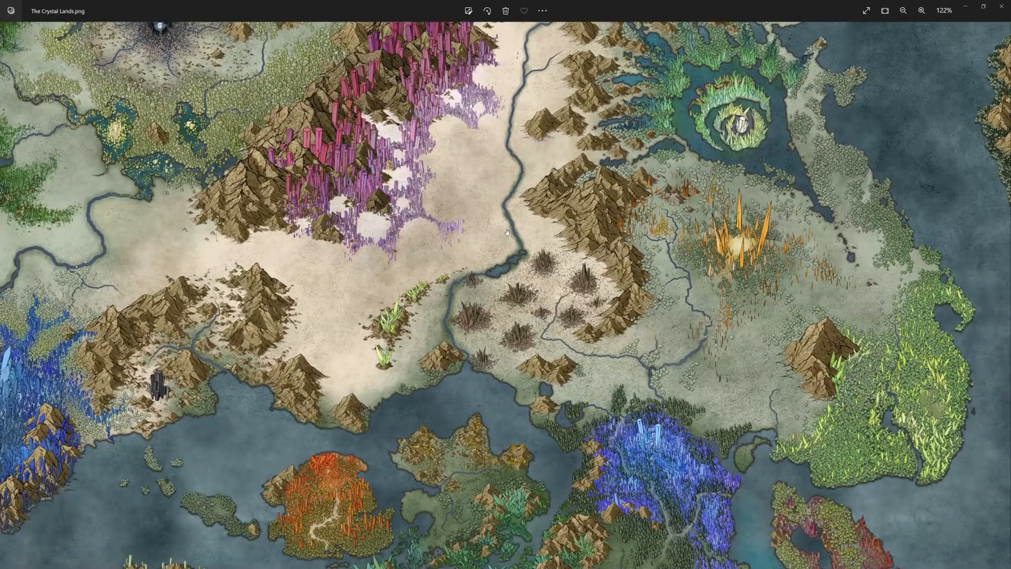
scroll(523, 253, up, 5)
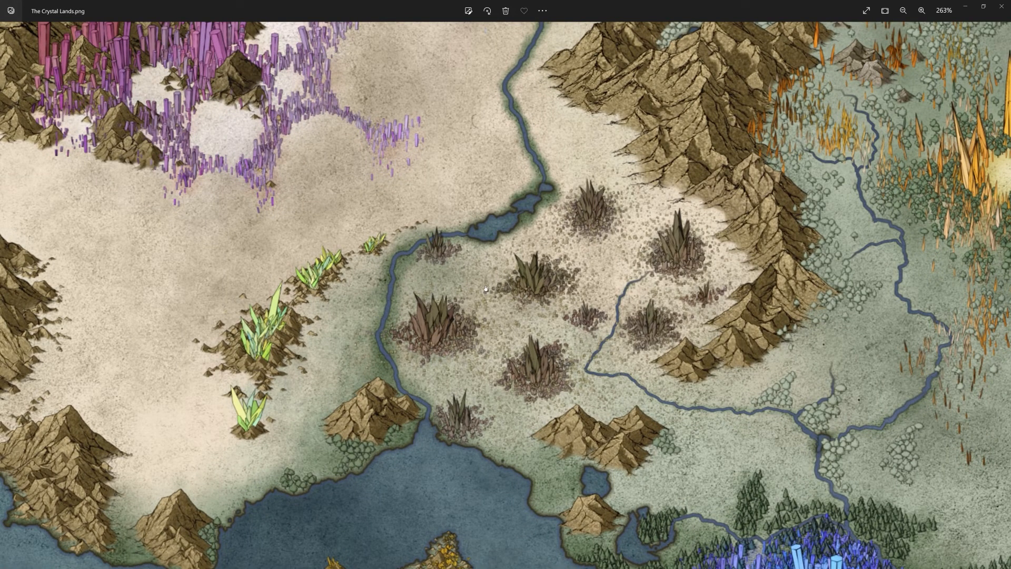
scroll(262, 349, up, 2)
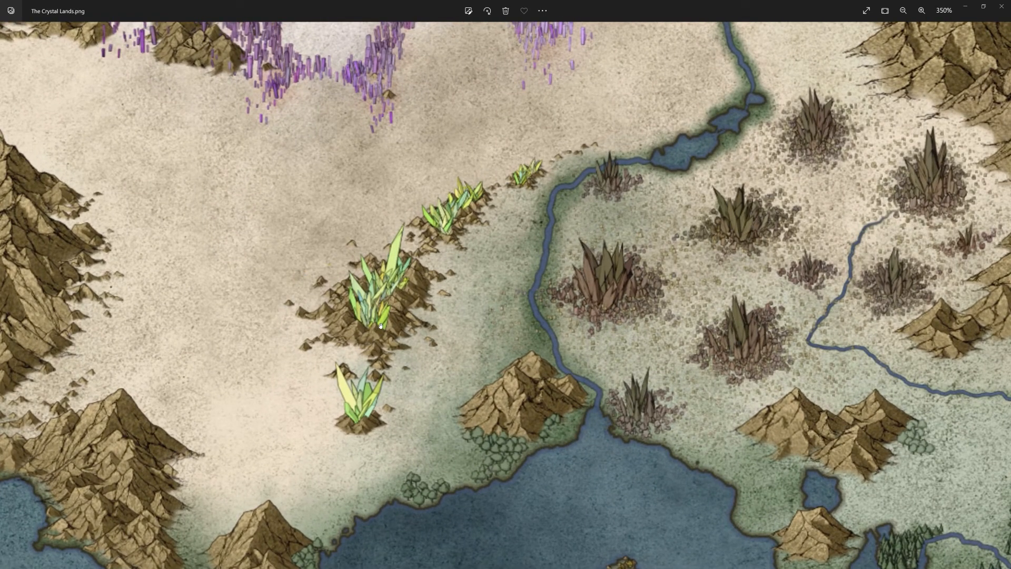
scroll(458, 369, down, 6)
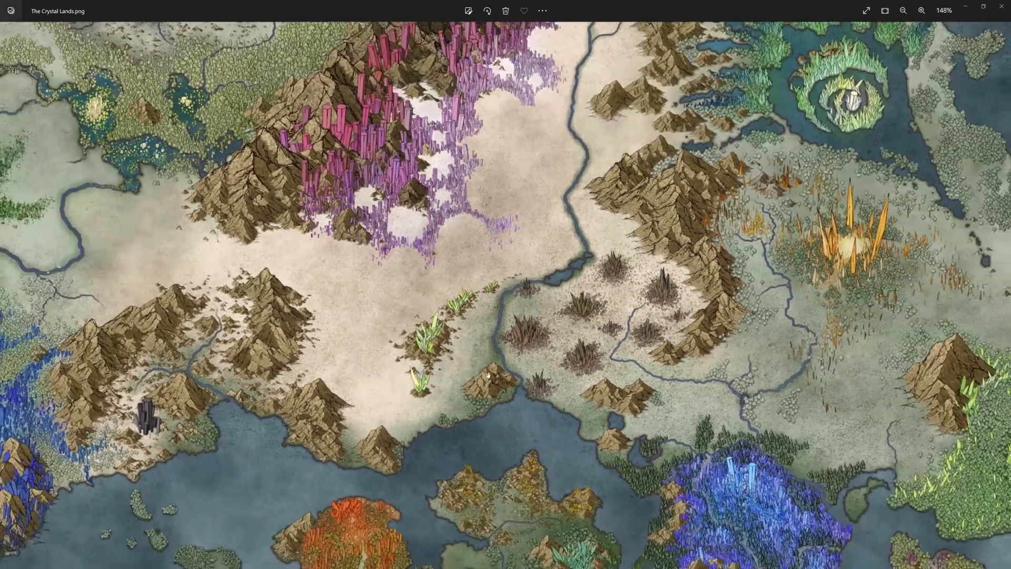
scroll(472, 269, down, 2)
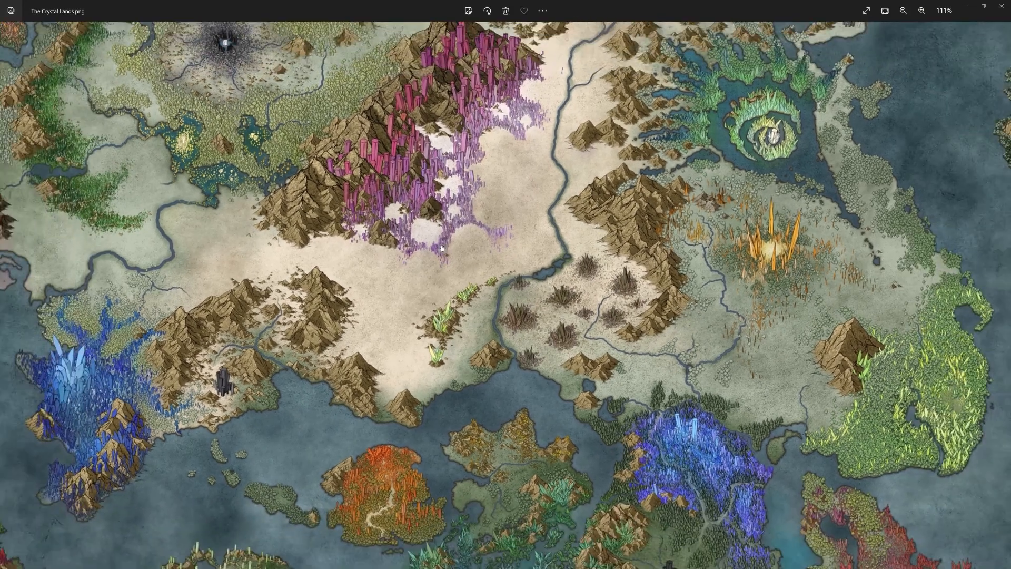
- Review the central and northern regions of the Crystal Lands map, including a full overview of the whole map
drag(208, 86, 674, 354)
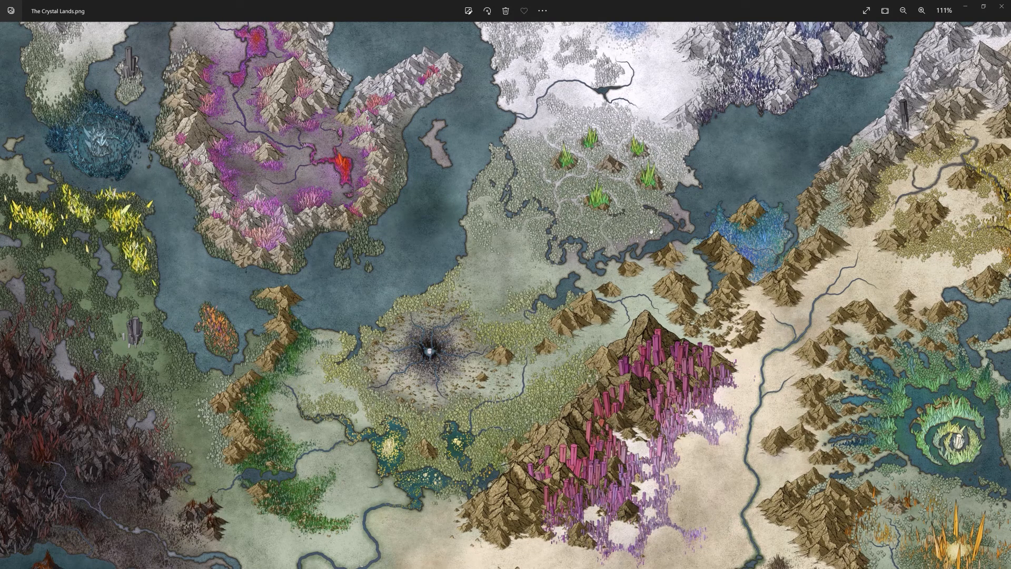
drag(761, 97, 591, 218)
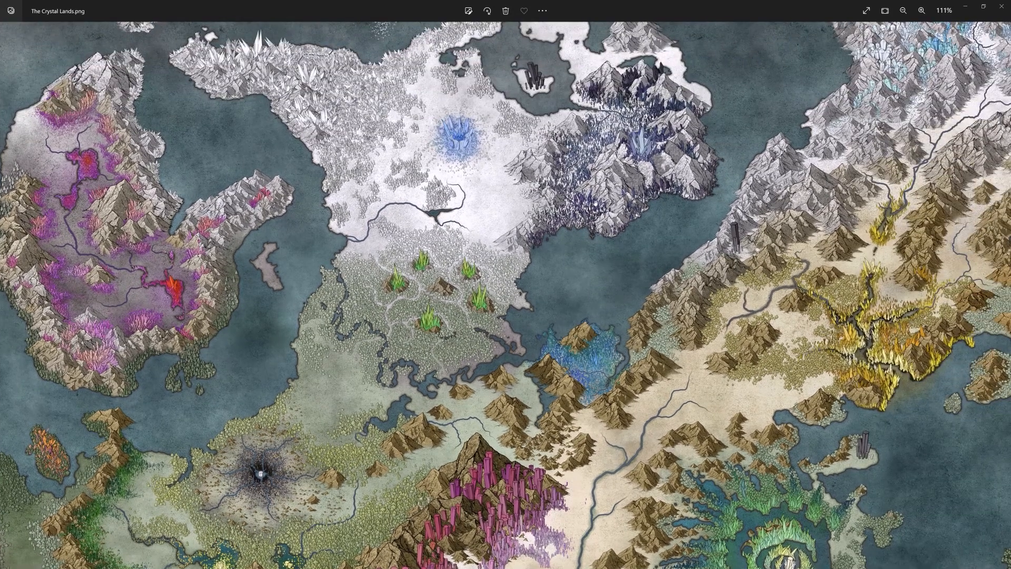
scroll(594, 200, down, 5)
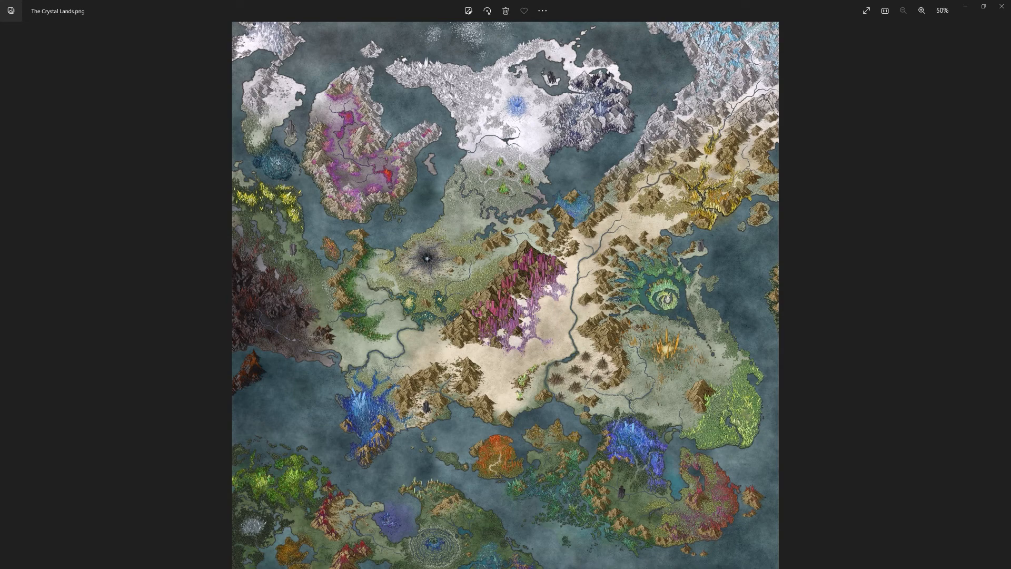
scroll(507, 302, up, 1)
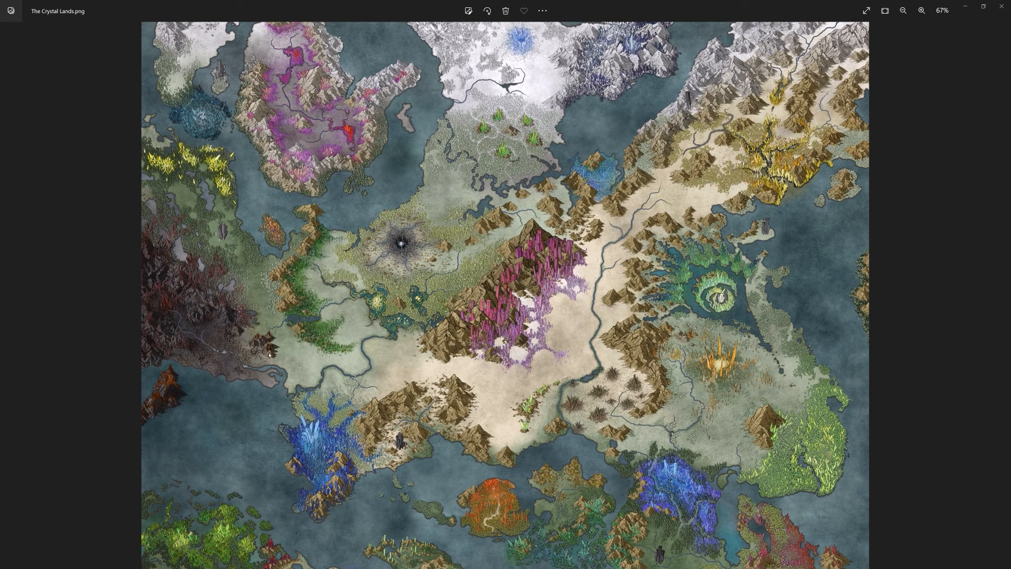
scroll(649, 215, down, 2)
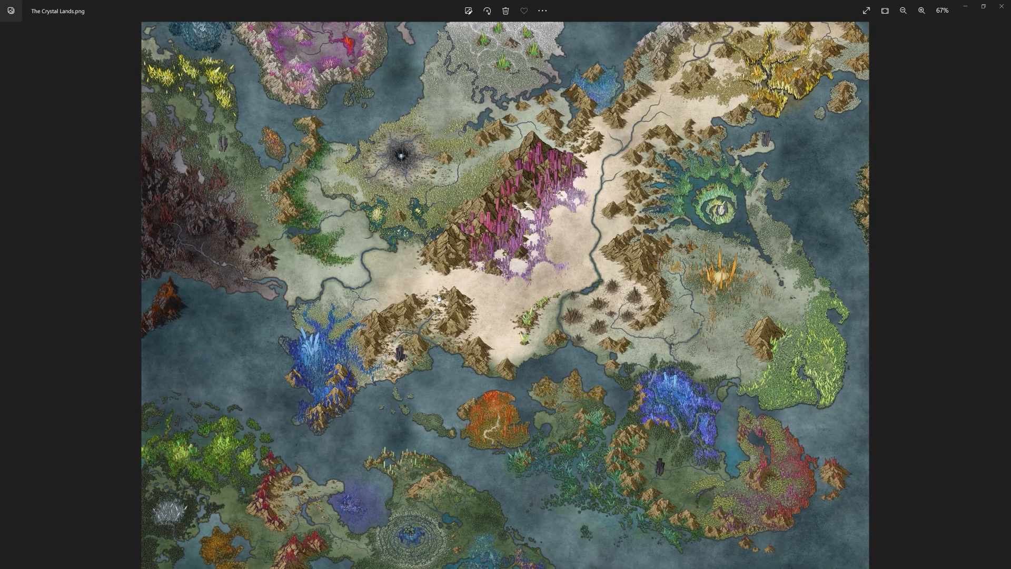
- Shrink the Crystal Lands image window, switch to the maximized web browser and open the Reddit post's map "The Realms of the Thelnaridom" by itself
double_click(670, 3)
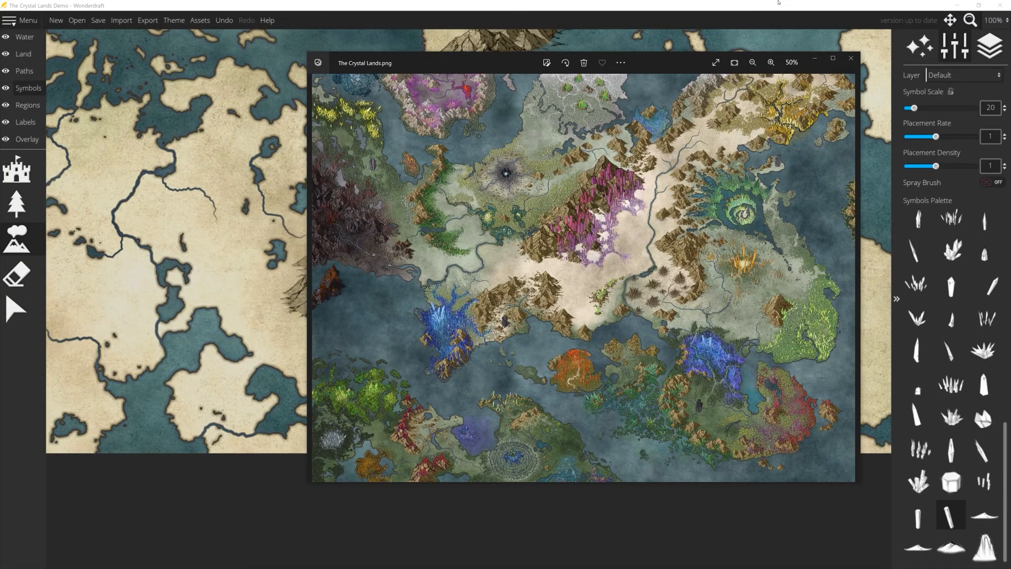
key(alt+Tab)
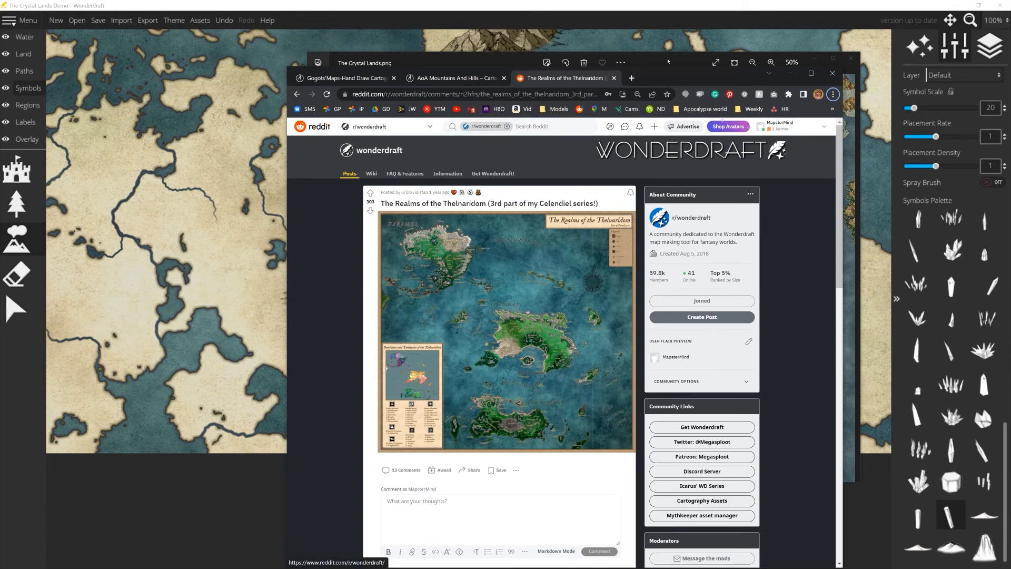
drag(476, 70, 450, 0)
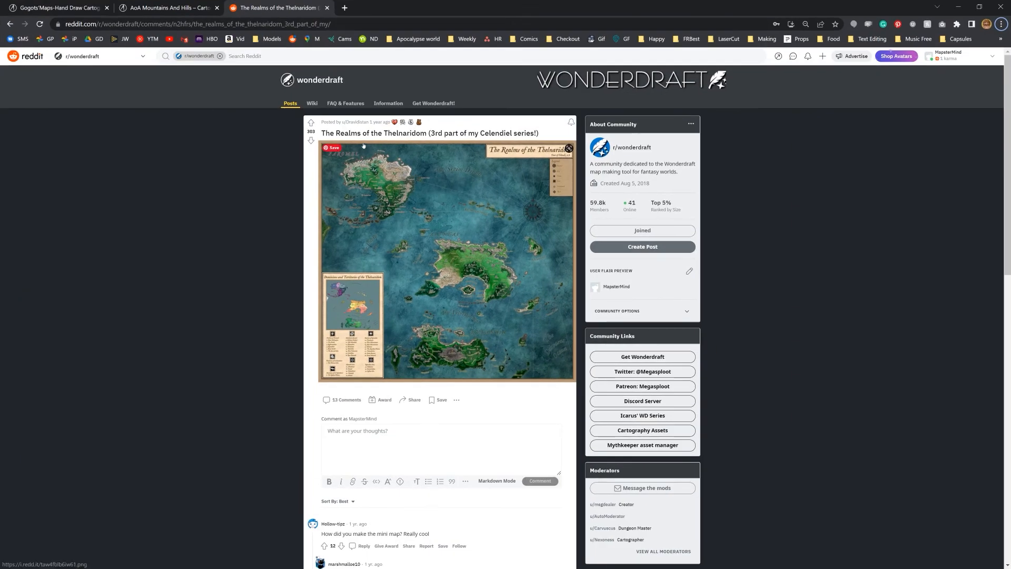
click(460, 282)
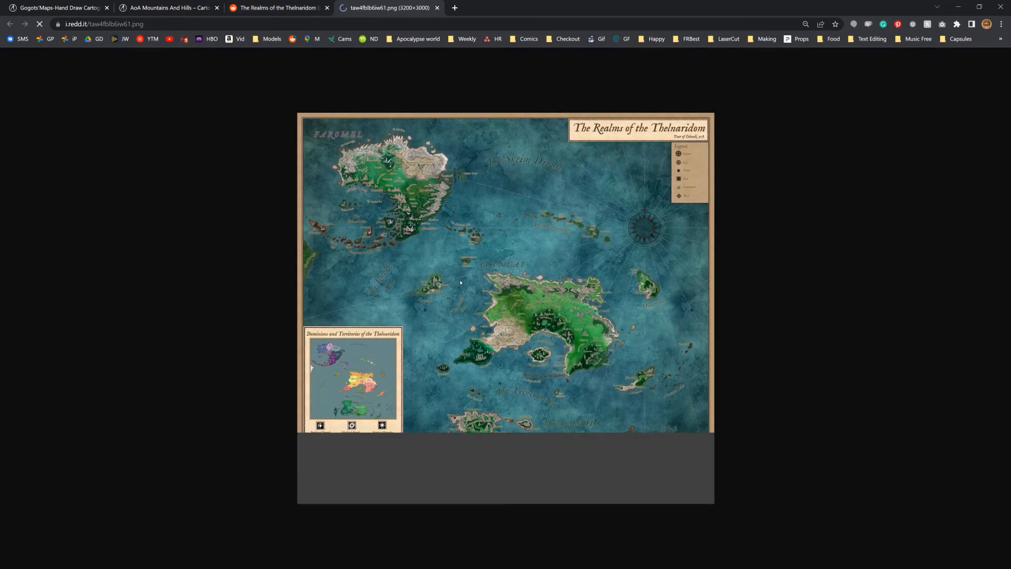
- Examine the Thelnaridom map close up, covering Faromel, Alynval and the crystals around Valeroth and Lilyndar
click(362, 201)
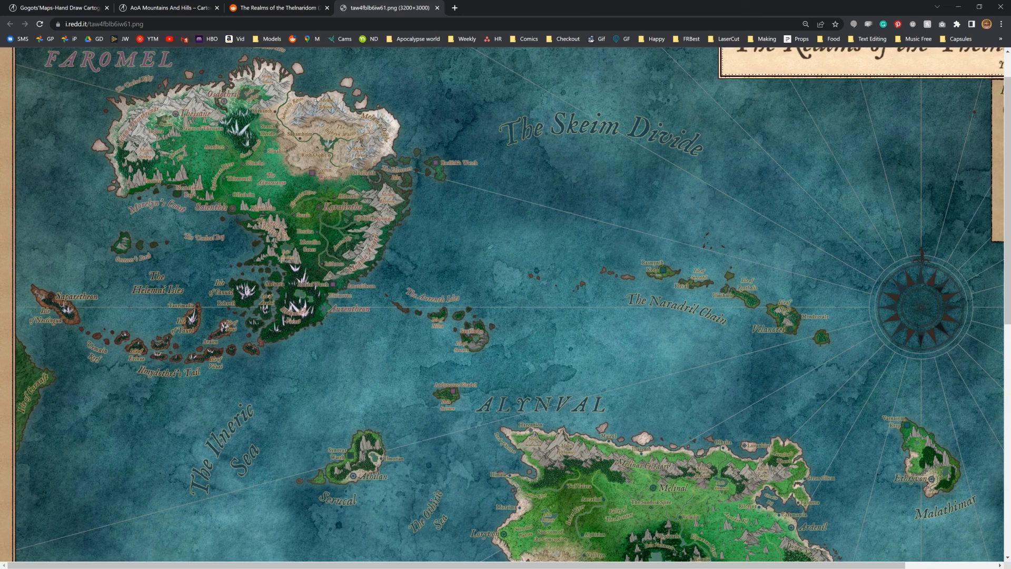
scroll(224, 117, up, 2)
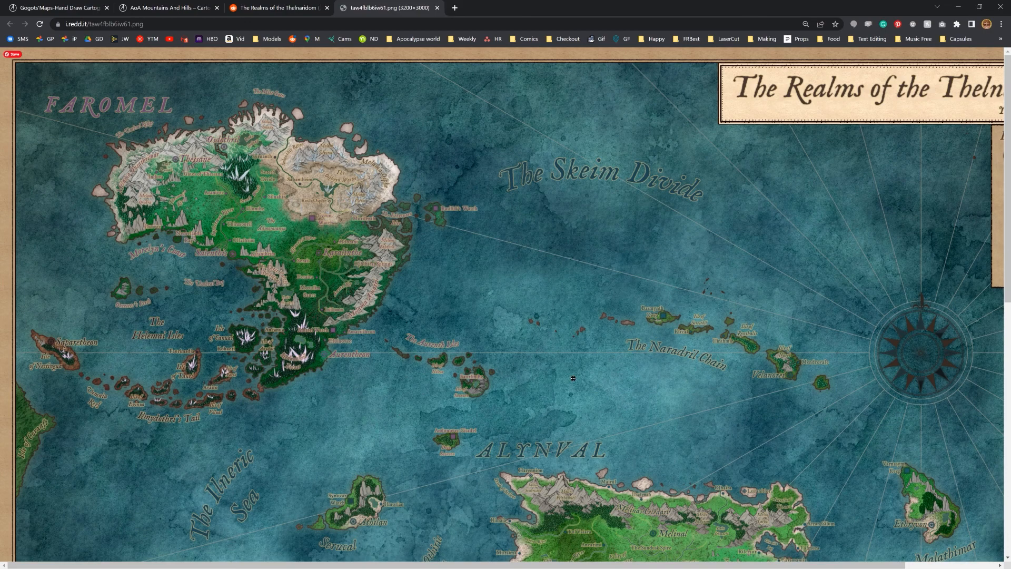
scroll(573, 378, down, 6)
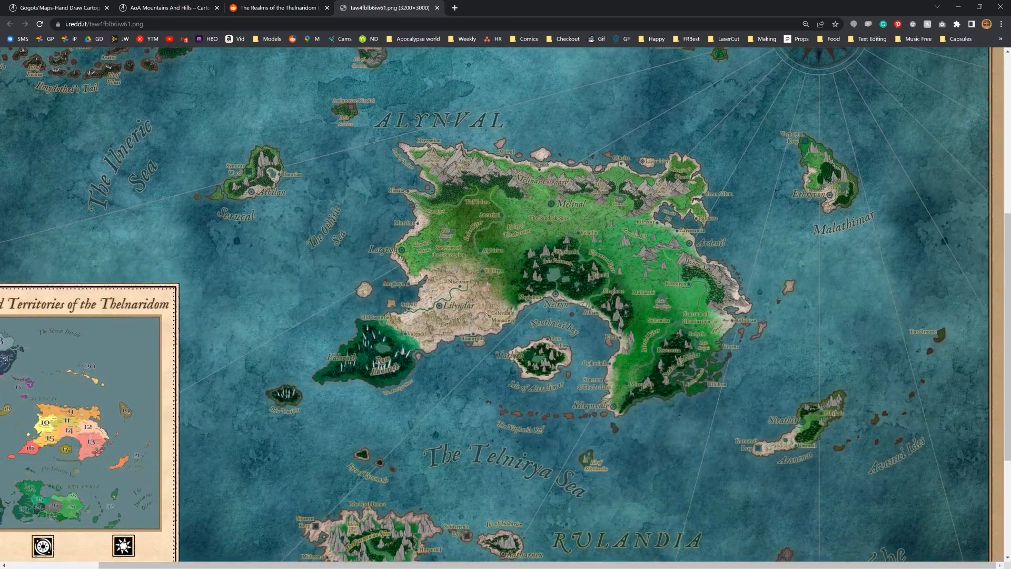
click(476, 308)
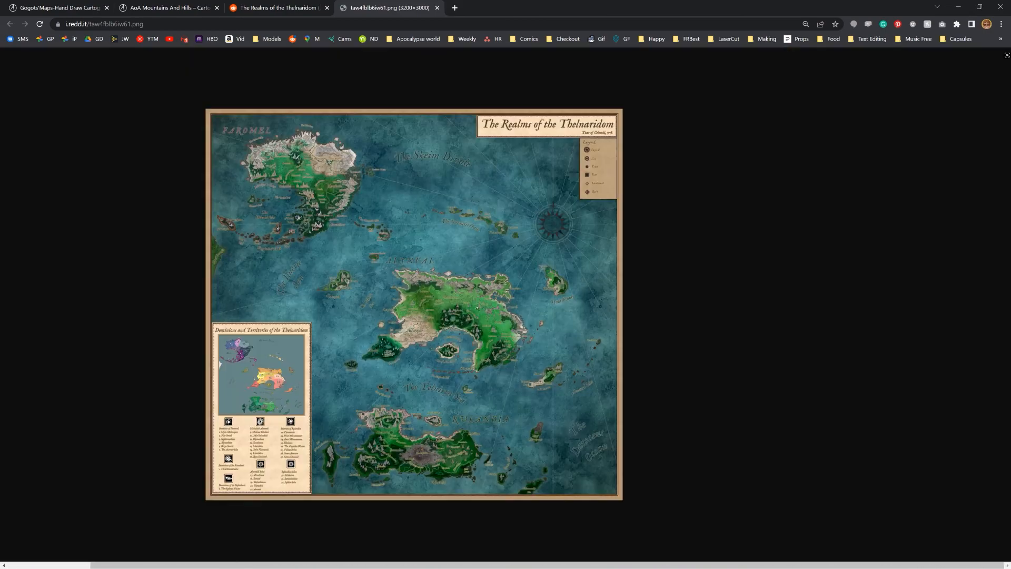
click(476, 308)
ctrl+scroll(534, 169, up, 5)
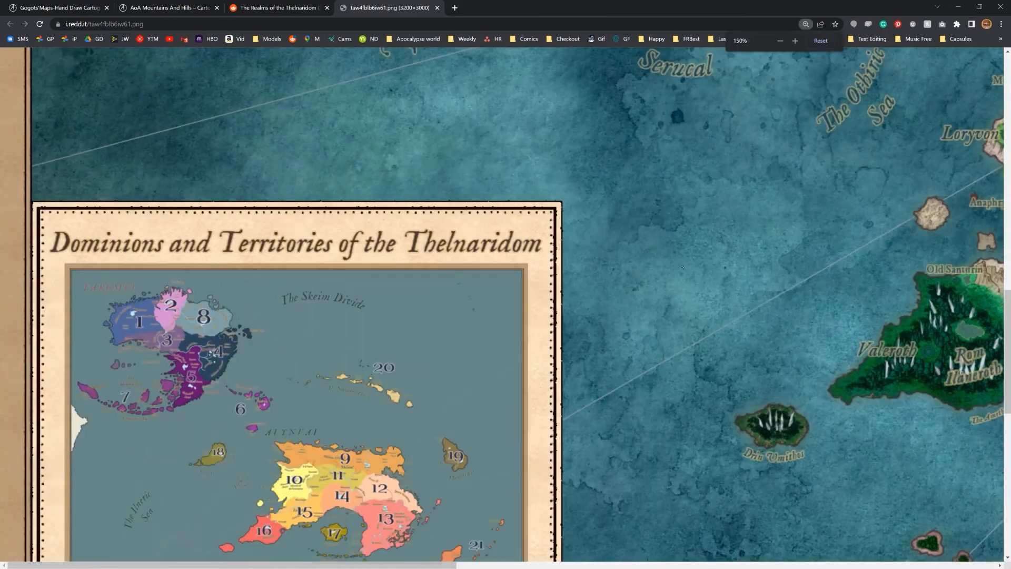
middle_click(682, 266)
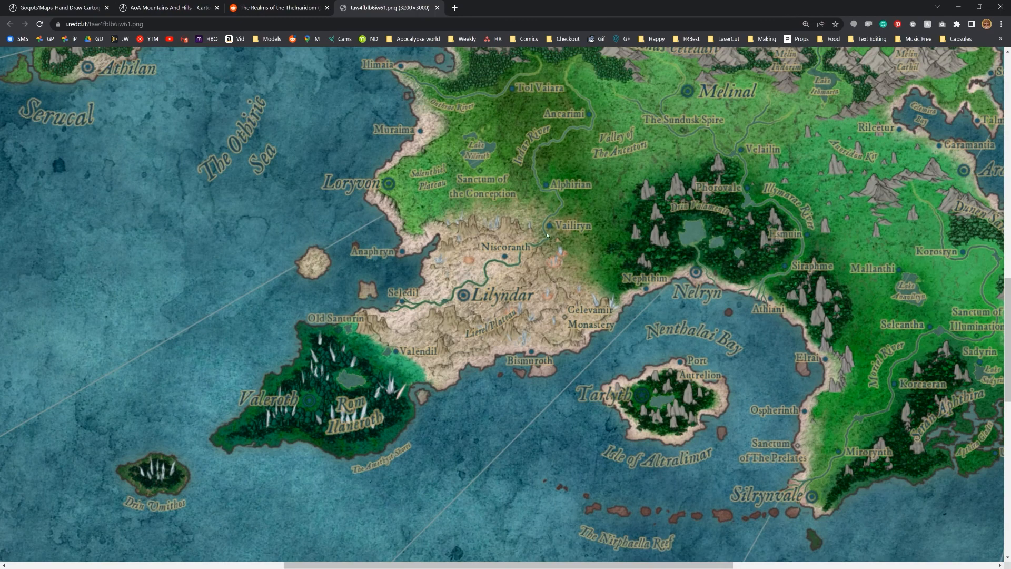
- Return the Thelnaridom map to its reduced view, switch back to The Crystal Lands.png and maximize its window
click(548, 236)
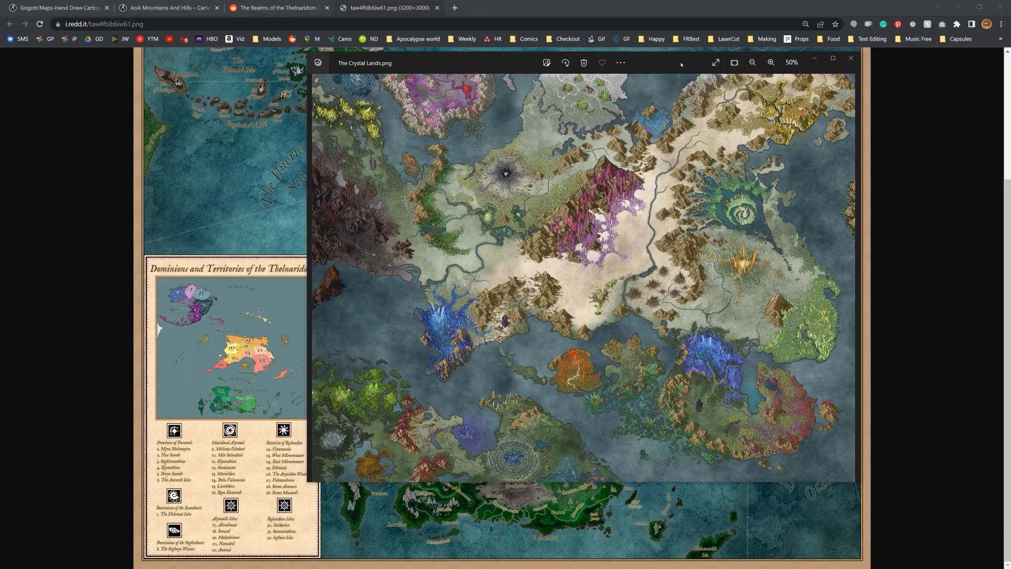
click(831, 59)
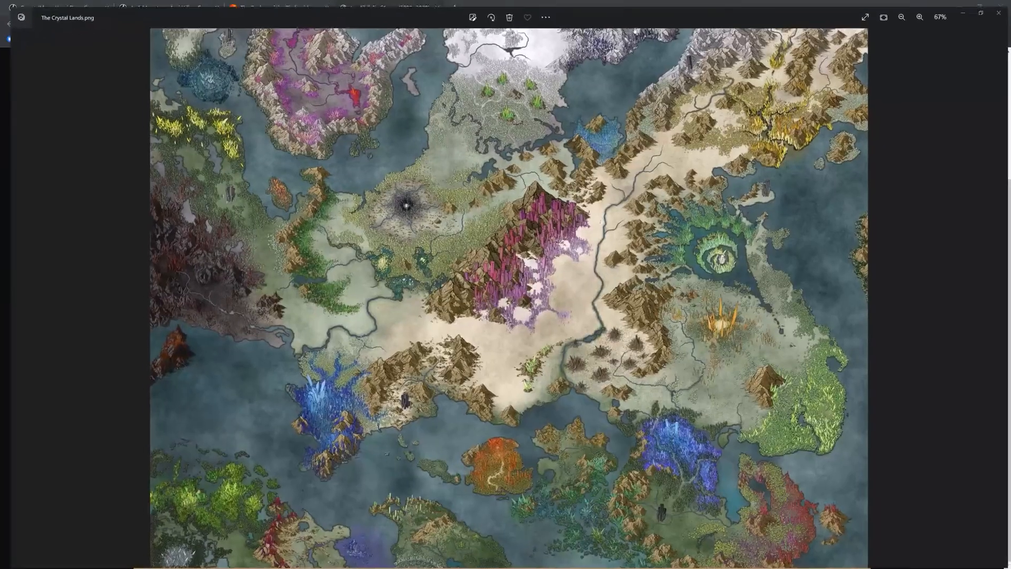